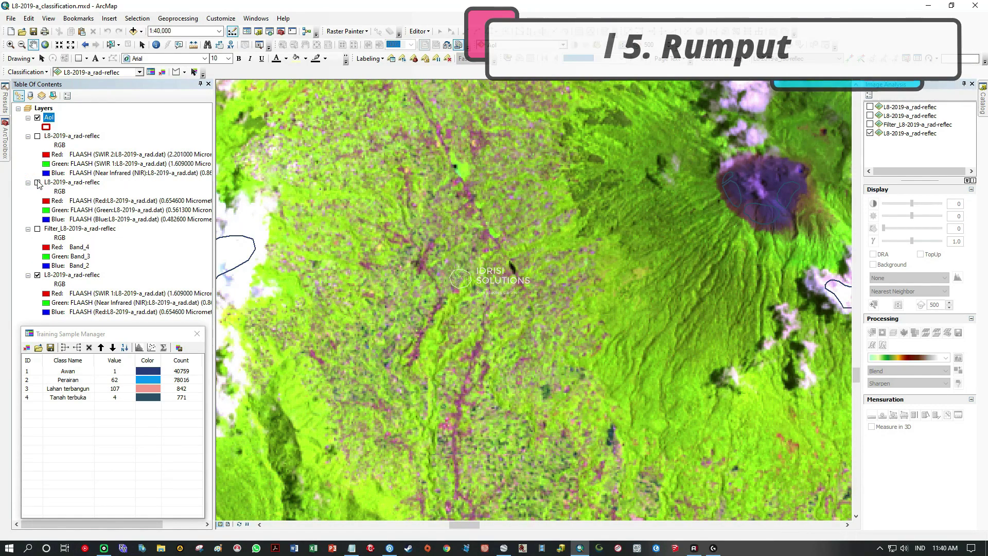
Compare the natural-colour Red/Green/Blue composite with the SWIR 1/NIR/Red composite over the mixed vegetation and settlement area
click(37, 182)
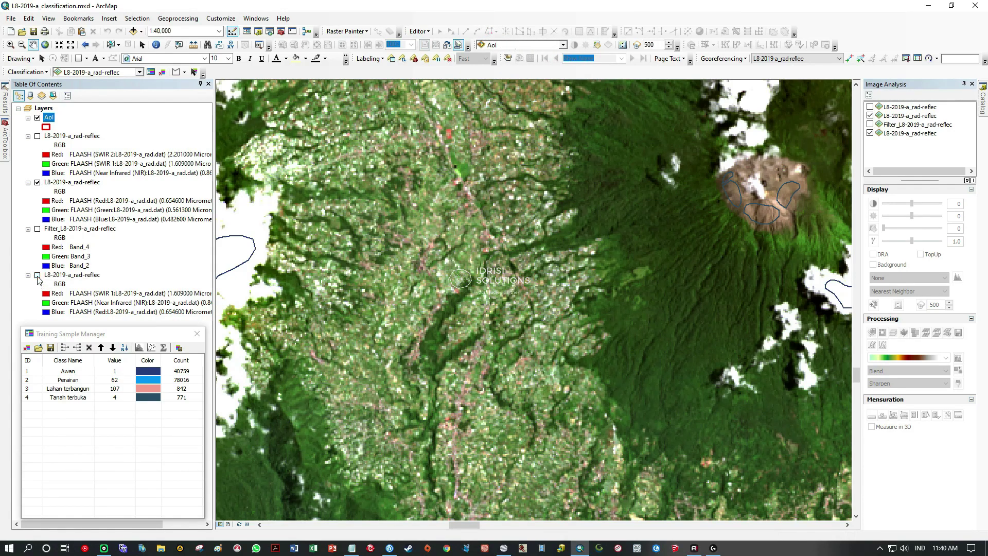
scroll(531, 308, up, 4)
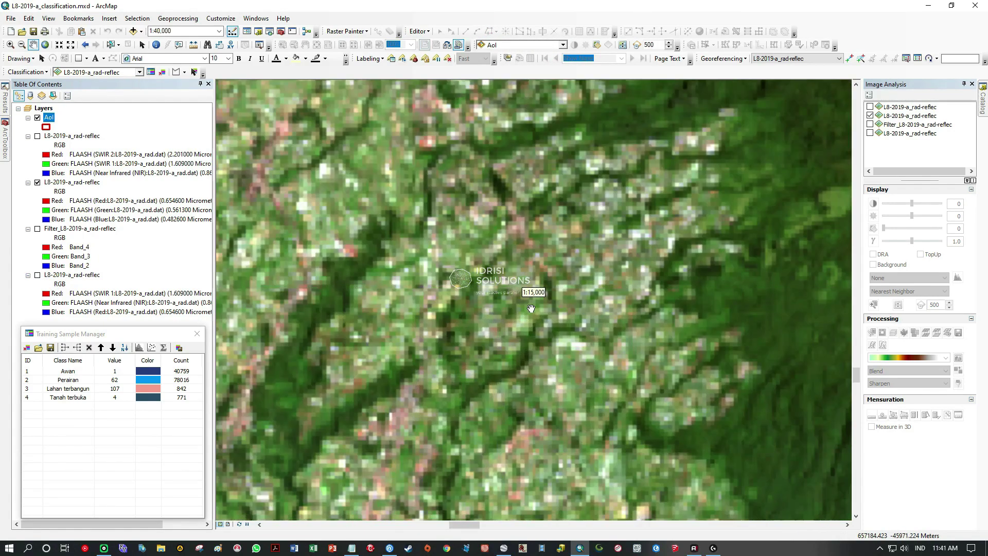
drag(425, 266, 725, 268)
drag(442, 335, 644, 193)
drag(596, 418, 522, 281)
drag(628, 318, 504, 222)
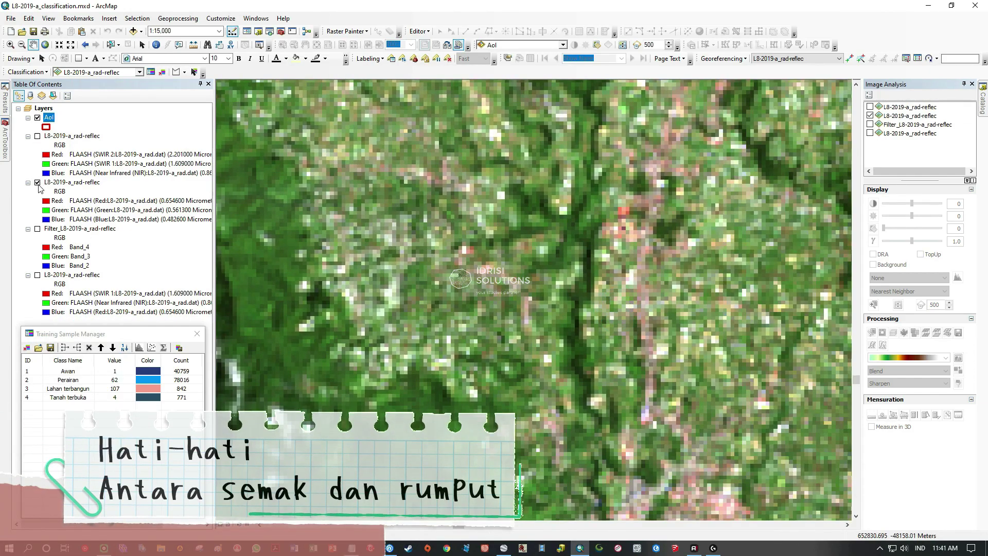
click(37, 183)
click(37, 274)
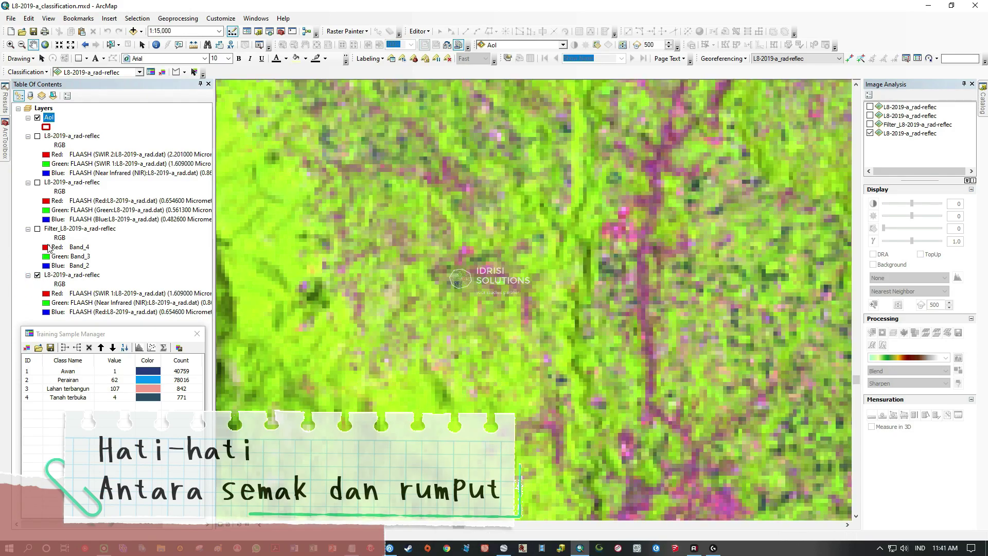
click(37, 182)
Search the natural-colour image around the lake and the surrounding slopes for uniform light-green areas that could be grass
scroll(400, 271, down, 3)
scroll(400, 271, down, 1)
drag(453, 360, 656, 192)
drag(638, 329, 231, 146)
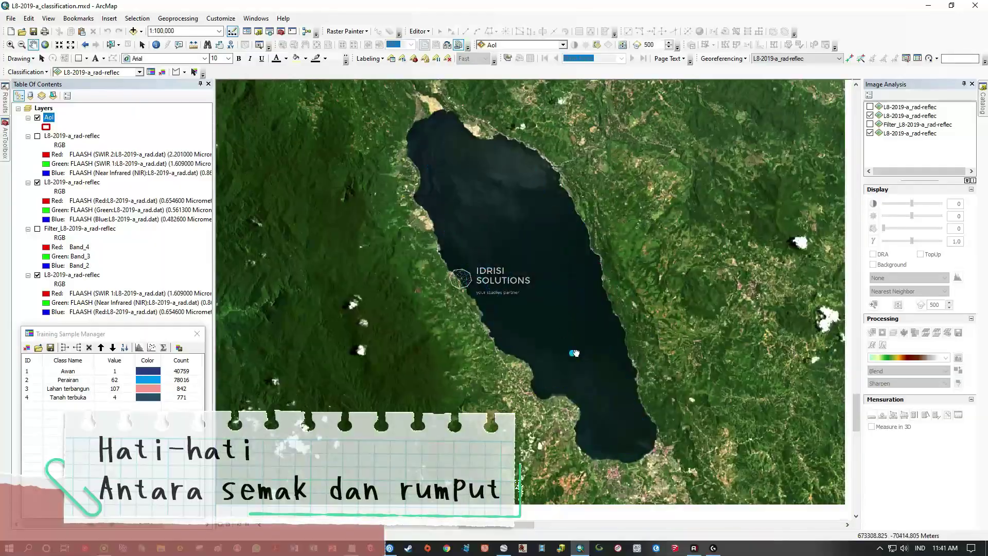
drag(580, 361, 287, 165)
drag(489, 134, 545, 442)
drag(514, 206, 519, 325)
drag(519, 155, 698, 364)
scroll(579, 281, up, 10)
scroll(519, 231, down, 3)
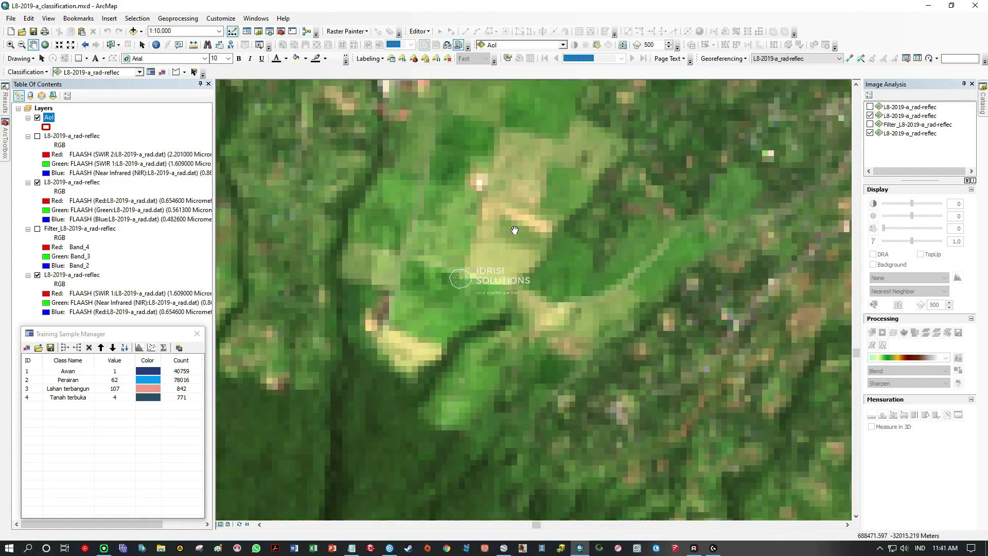
scroll(586, 329, down, 5)
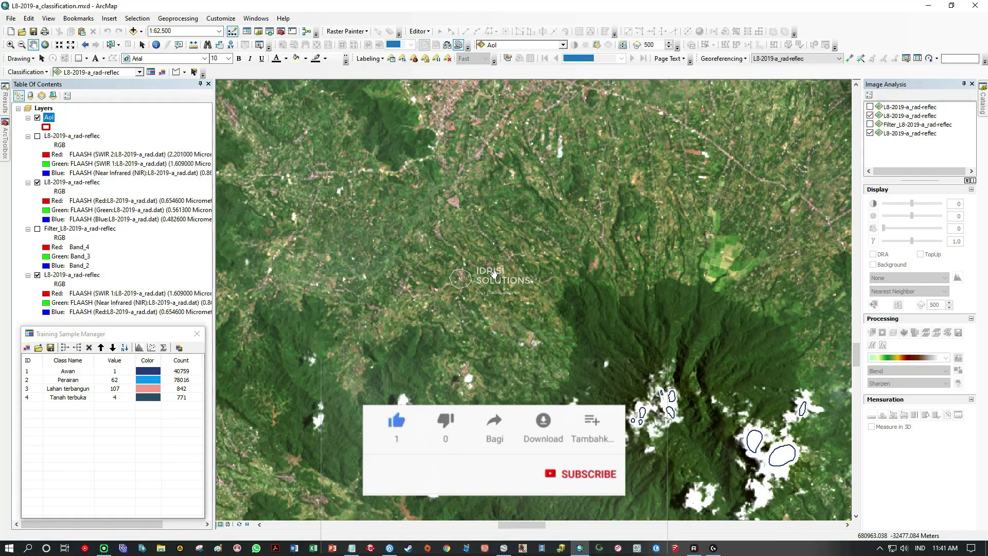
Examine the block of light-green and tan fields north of the cloud-topped mountain at about 1:8,000
drag(490, 248, 491, 310)
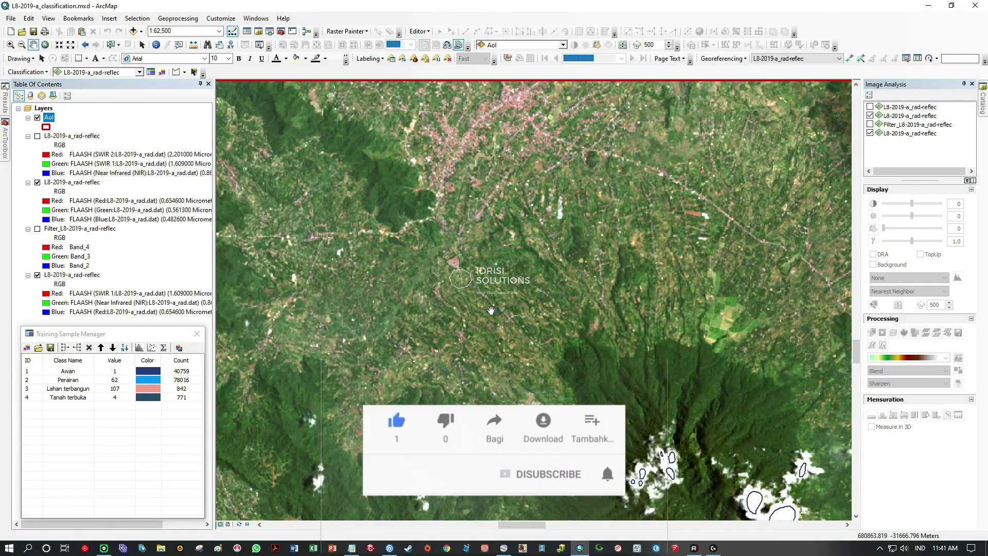
scroll(555, 311, up, 4)
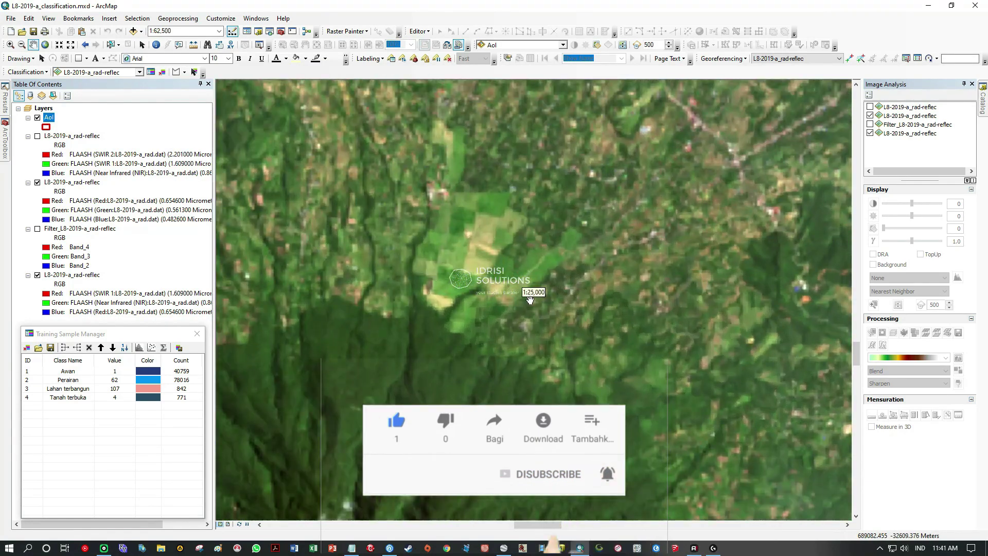
scroll(525, 360, up, 3)
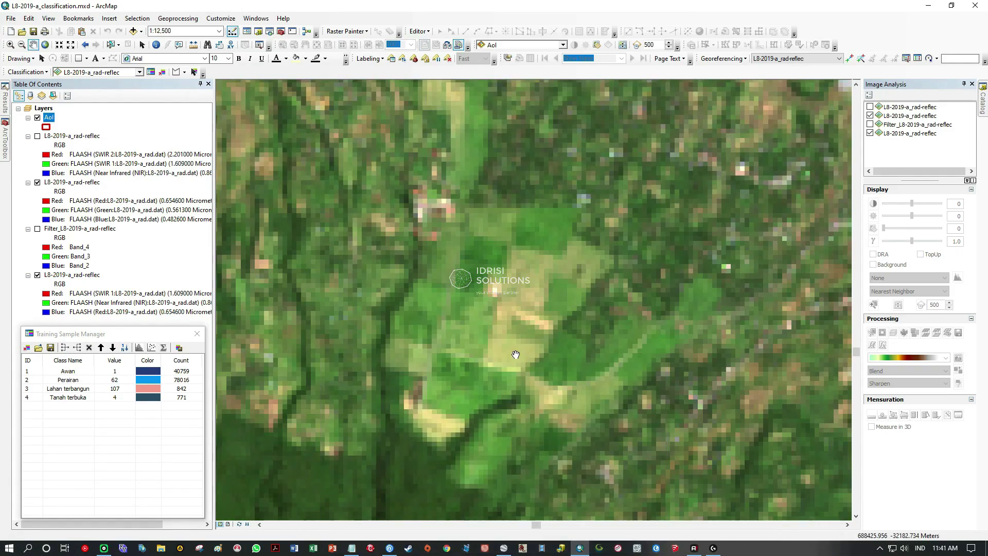
scroll(516, 353, up, 1)
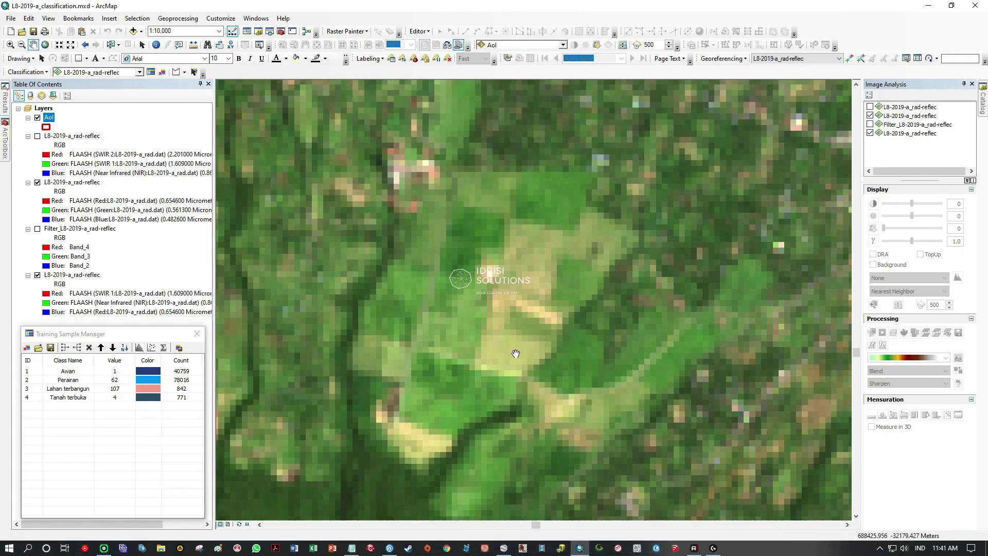
drag(526, 342, 542, 212)
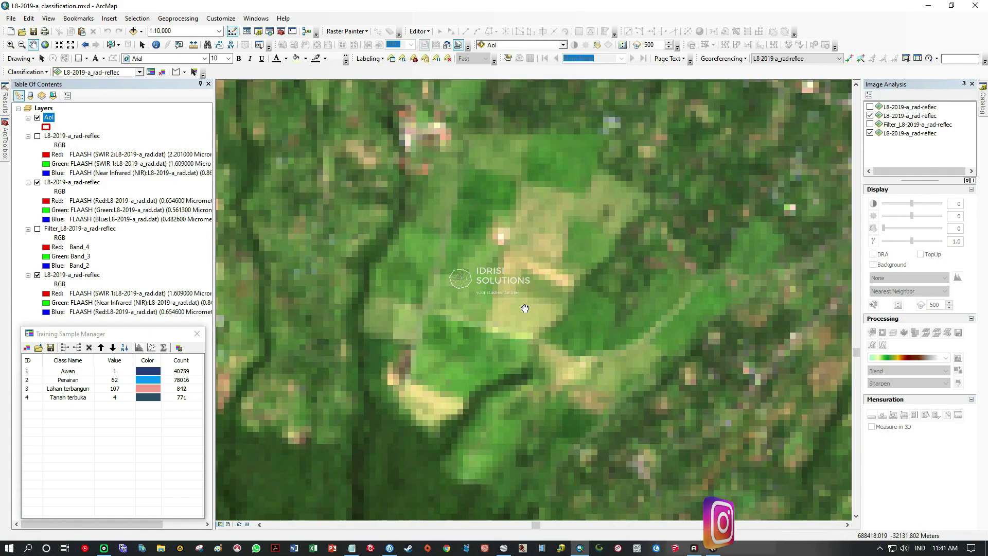
scroll(528, 299, up, 2)
scroll(529, 295, down, 1)
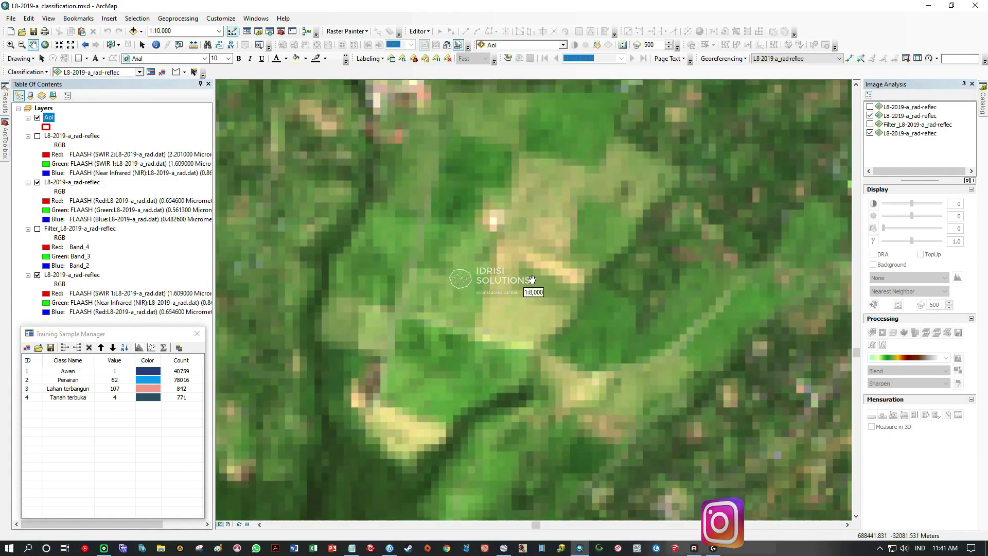
drag(543, 223, 541, 303)
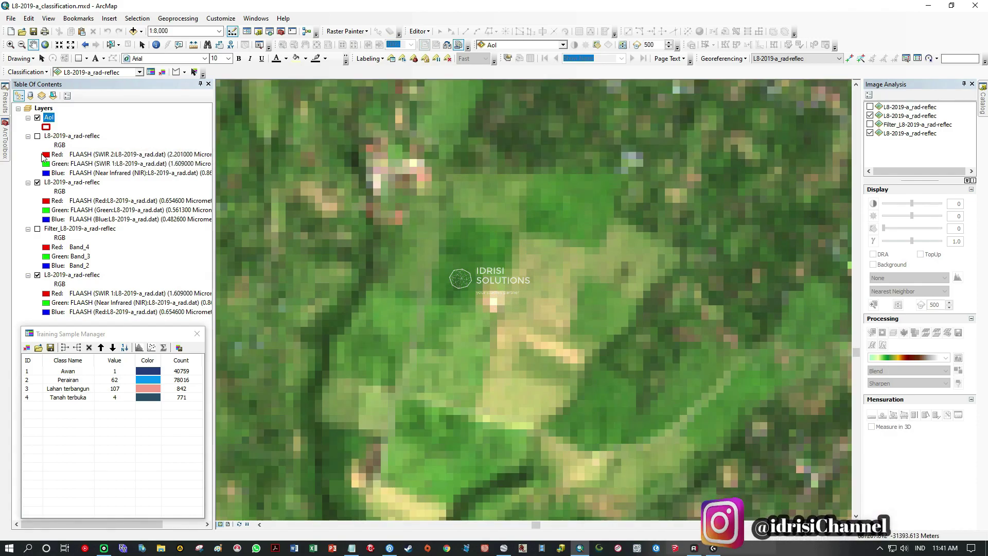
Compare how the field block appears in the natural-colour and SWIR 1/NIR/Red composites to identify grass
click(37, 136)
click(37, 136)
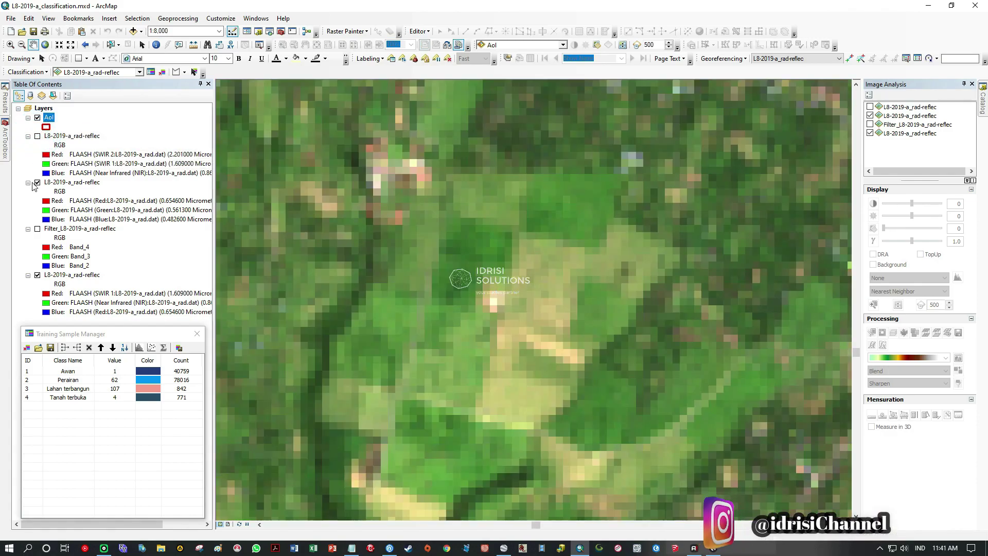
click(38, 182)
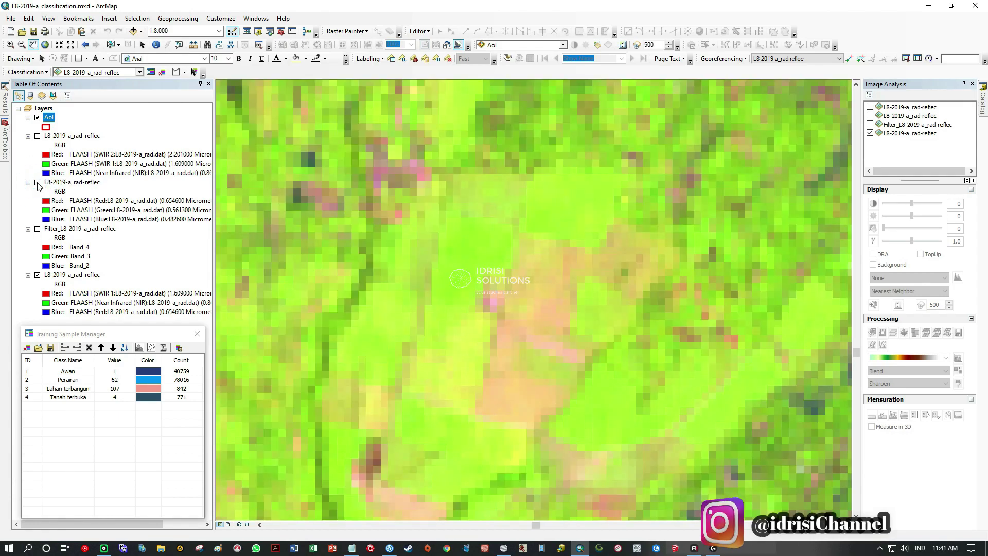
click(37, 182)
drag(496, 314, 505, 270)
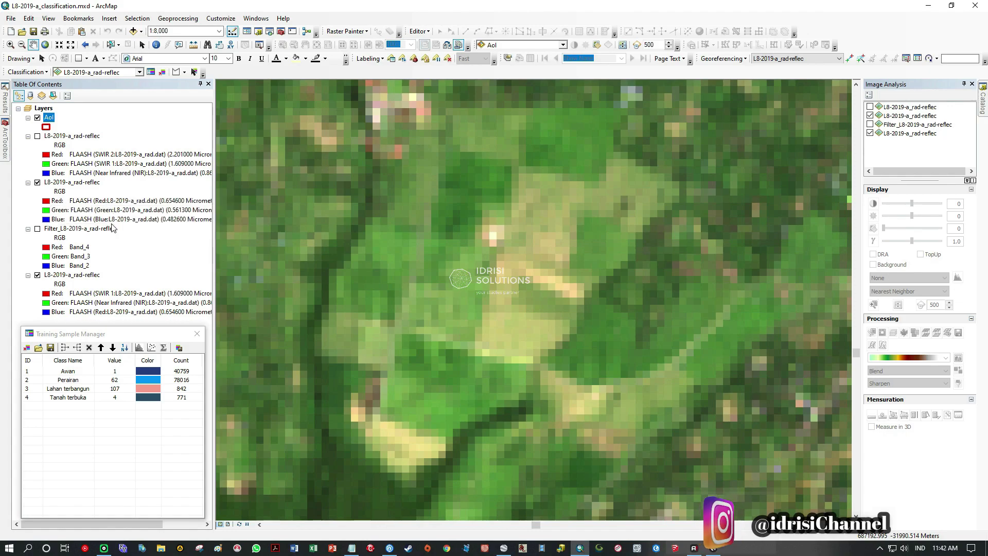
click(37, 182)
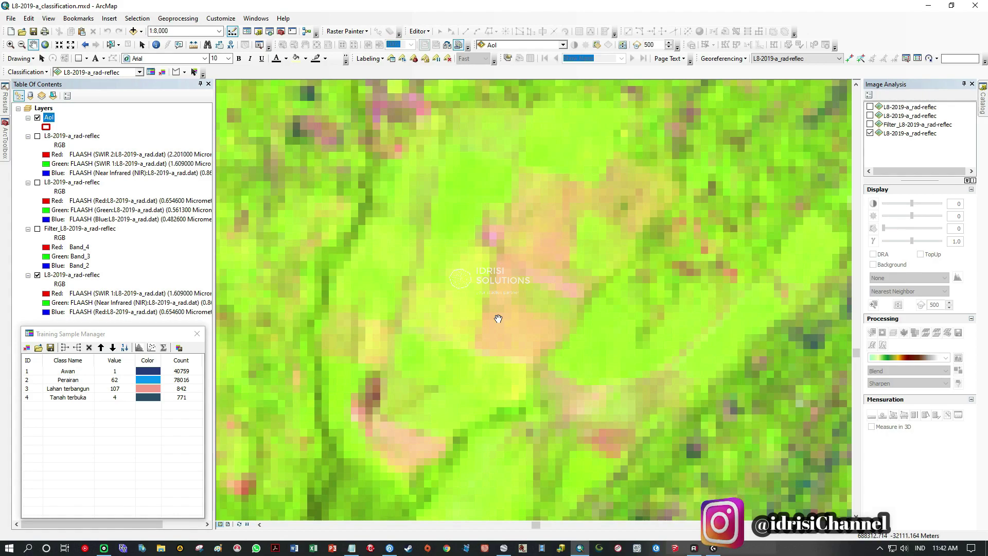
click(37, 183)
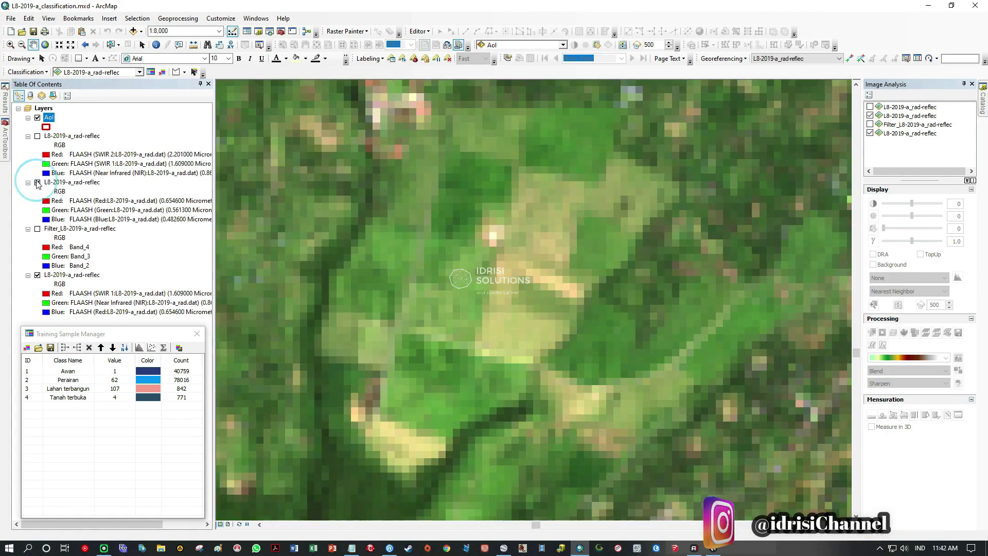
click(37, 183)
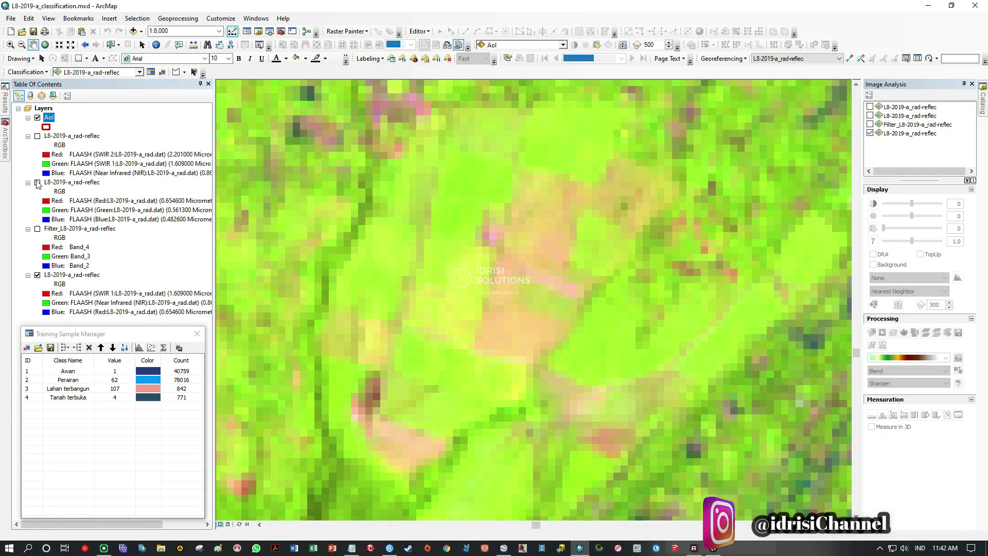
click(37, 183)
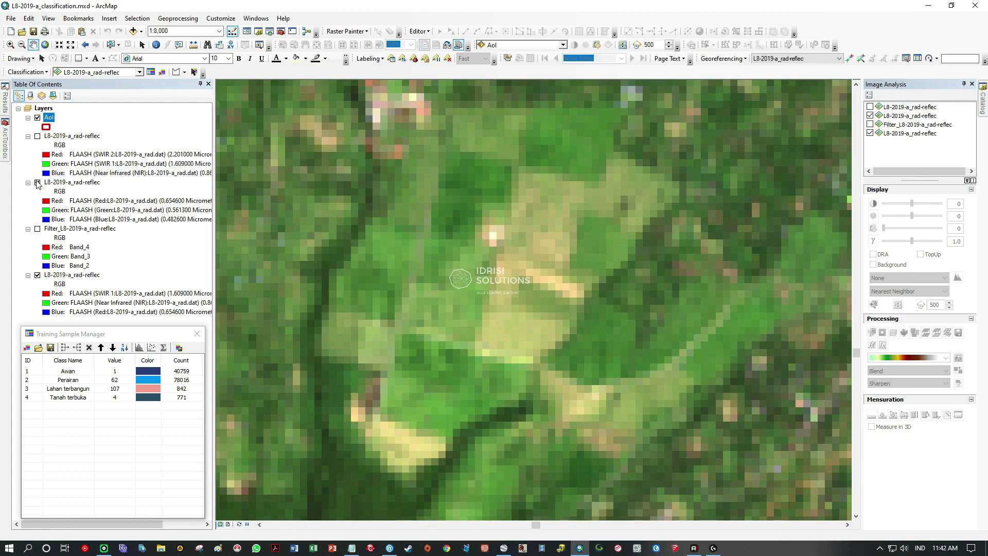
click(37, 183)
click(37, 183)
click(37, 182)
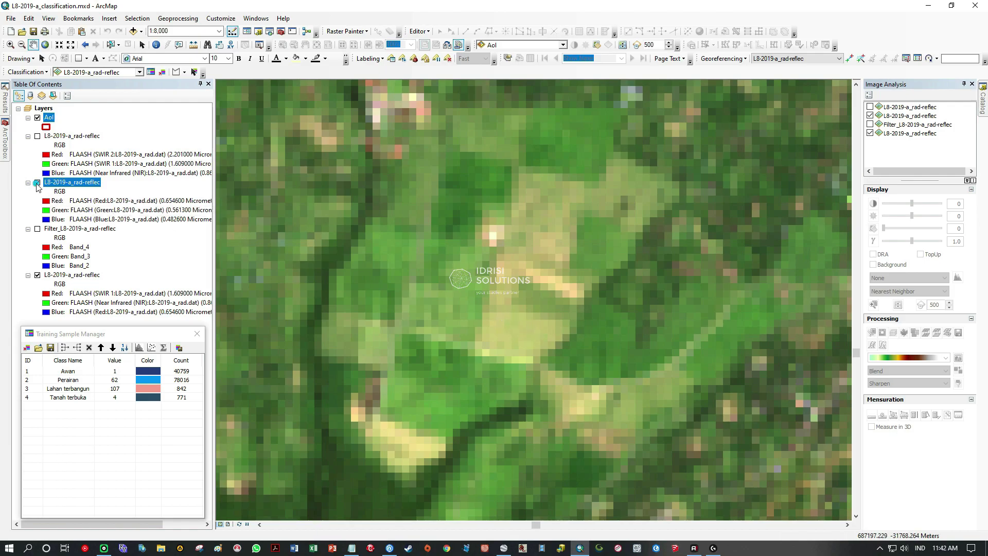
click(37, 183)
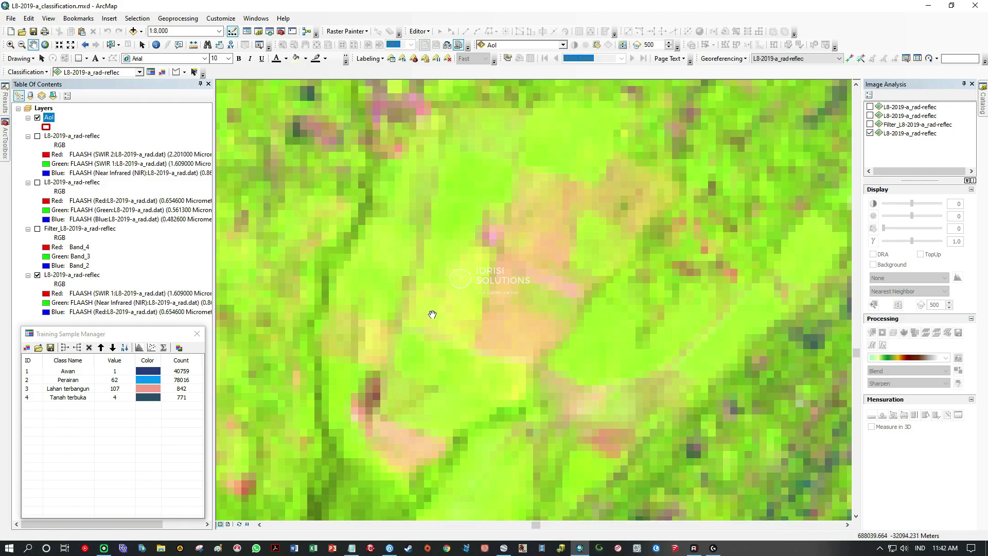
Recheck the green and yellowish fields by alternating the natural-colour layer, ending with only the SWIR 1/NIR/Red composite shown
drag(415, 290, 447, 292)
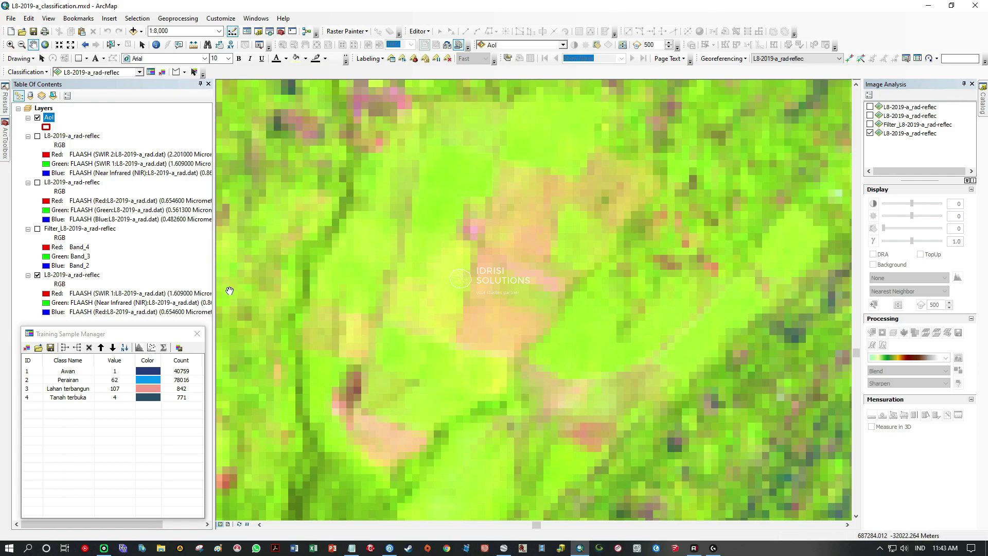
click(37, 183)
click(37, 182)
click(37, 183)
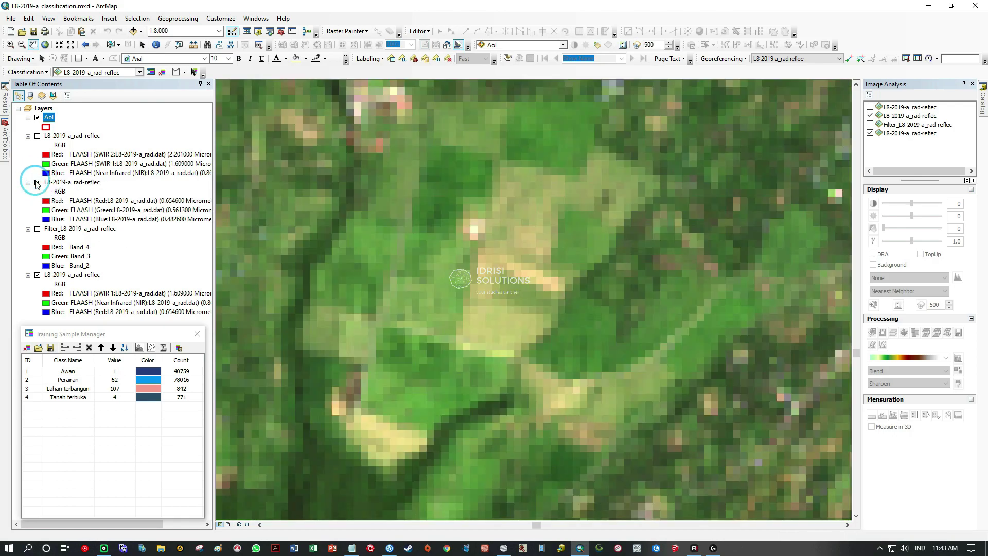
click(38, 182)
click(37, 182)
click(37, 183)
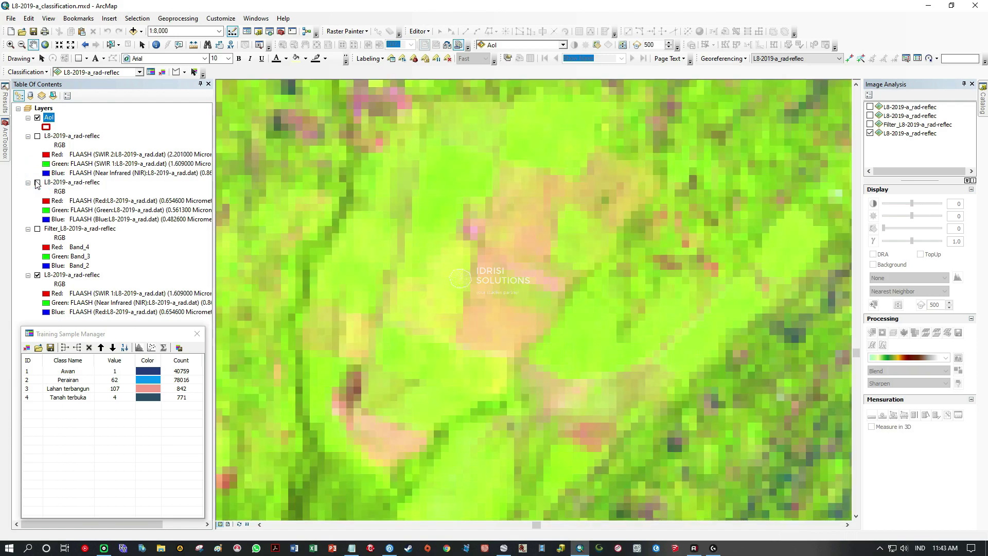
Inspect the bright-green fields from the southern slope to the northern edge of the block for training sample sites
drag(439, 281, 595, 156)
drag(563, 305, 580, 280)
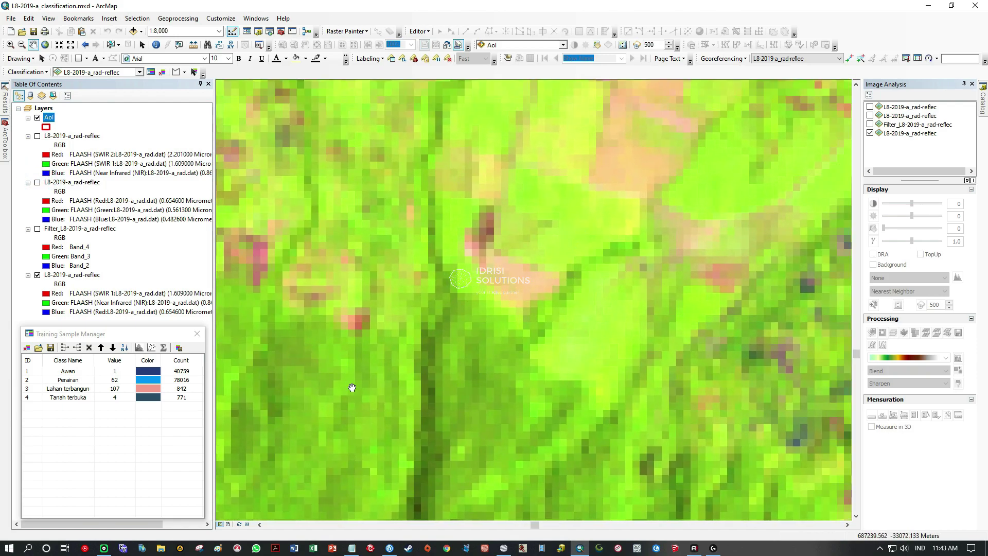
drag(495, 387, 413, 353)
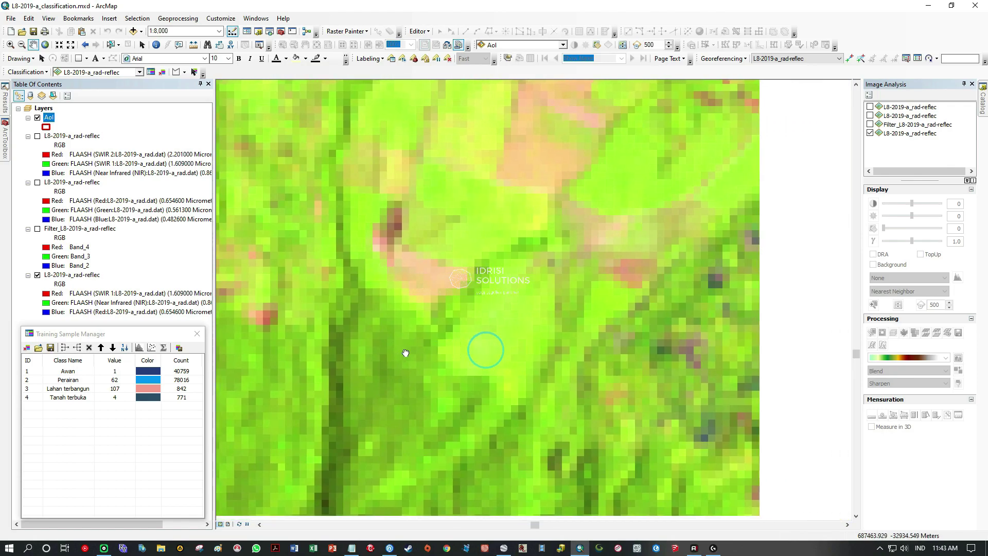
drag(475, 340, 477, 445)
drag(615, 281, 597, 378)
drag(519, 223, 519, 297)
drag(455, 325, 504, 305)
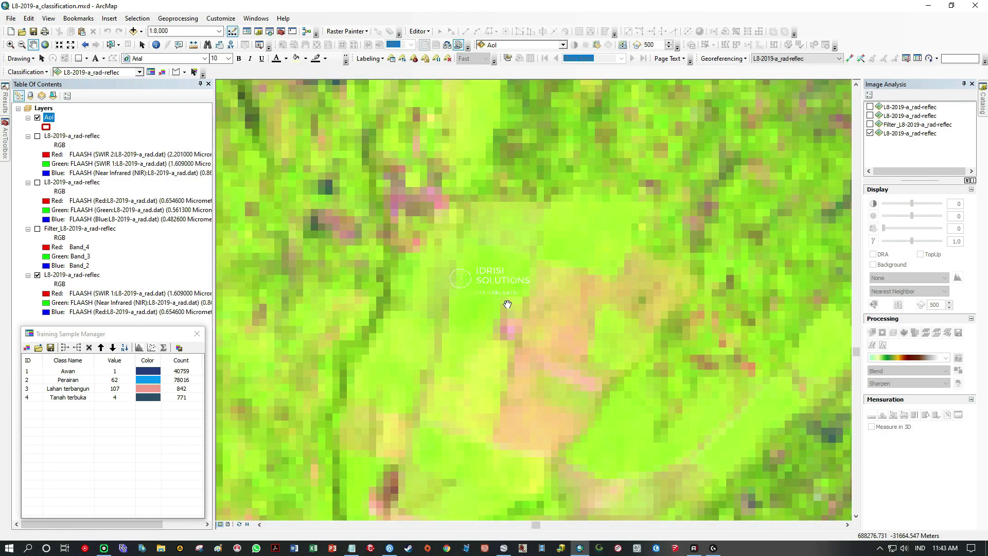
drag(610, 281, 543, 280)
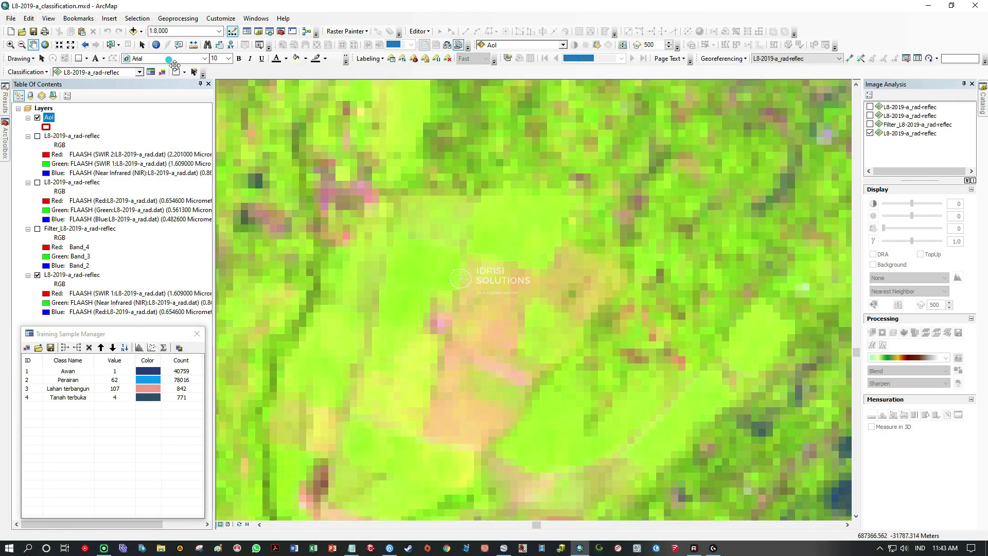
Draw a training sample polygon inside the large bright-green field at the northern edge of the field block
click(176, 71)
scroll(540, 232, up, 1)
click(449, 178)
click(441, 254)
click(496, 267)
click(532, 258)
click(555, 235)
click(564, 204)
double_click(566, 172)
Draw a training sample polygon in the bright-green field west of the tan fields
drag(412, 261, 592, 158)
click(446, 165)
click(438, 236)
click(504, 226)
click(522, 217)
click(529, 192)
double_click(526, 176)
Add a smaller training sample polygon directly south of the previous one, just northwest of the pink spot
drag(461, 284, 526, 206)
click(490, 174)
click(492, 221)
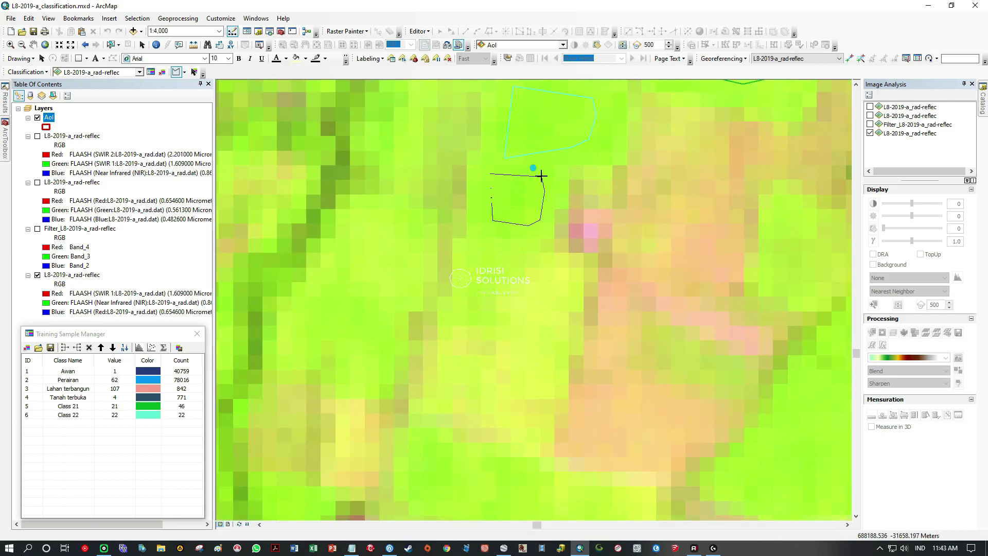
double_click(541, 176)
Draw a training sample polygon in the green field southwest of the tan fields, above the curved dark gully
drag(418, 338, 622, 260)
scroll(622, 262, down, 5)
drag(657, 318, 514, 284)
scroll(514, 285, up, 4)
click(493, 282)
click(498, 355)
click(530, 348)
click(559, 320)
double_click(515, 282)
Draw a training sample polygon in the large green field southeast of the tan fields
drag(657, 304, 381, 300)
click(442, 203)
click(450, 276)
click(483, 279)
click(501, 202)
double_click(457, 185)
Draw a narrow diagonal training sample polygon along the green strip east of the large green field
drag(708, 164, 477, 232)
click(479, 224)
click(495, 247)
click(405, 310)
click(391, 345)
click(381, 335)
double_click(397, 310)
Draw a training sample polygon in the bright-green patch northeast of the diagonal strip
key(Left)
key(Down)
click(481, 228)
click(464, 249)
click(473, 282)
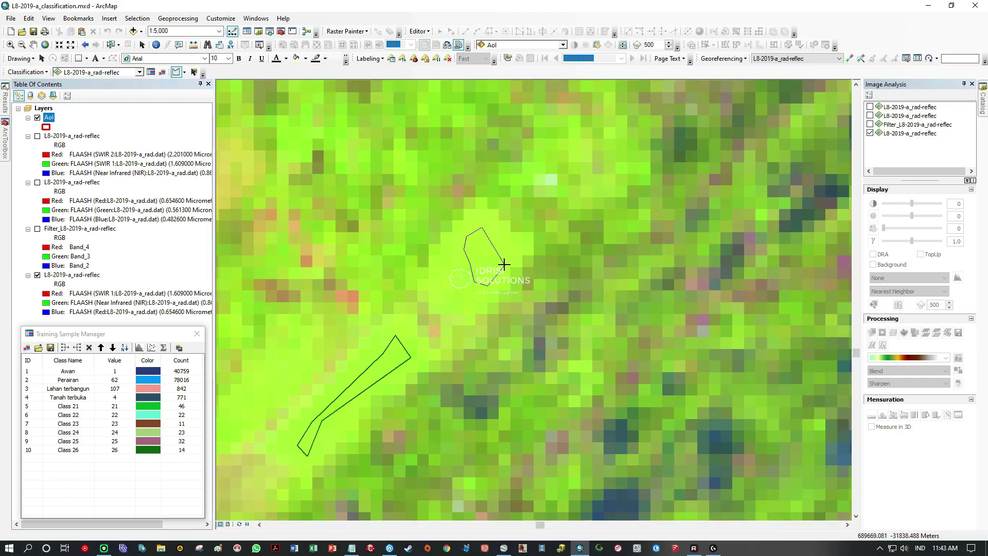
click(501, 268)
double_click(509, 248)
Draw a small training sample polygon at the southwestern end of the green field below the curved gully
scroll(390, 267, down, 1)
drag(402, 271, 803, 227)
drag(591, 260, 466, 141)
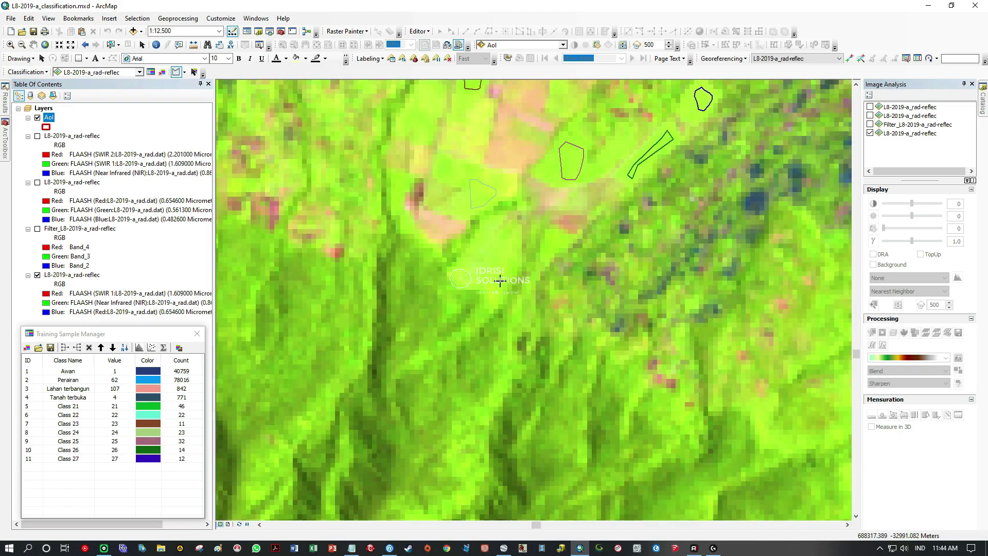
scroll(499, 279, up, 2)
click(401, 278)
click(450, 286)
click(458, 268)
click(433, 247)
double_click(404, 253)
Add two more small training sample polygons beside the last one in the southern green field
click(478, 288)
click(498, 290)
double_click(498, 333)
scroll(467, 302, up, 3)
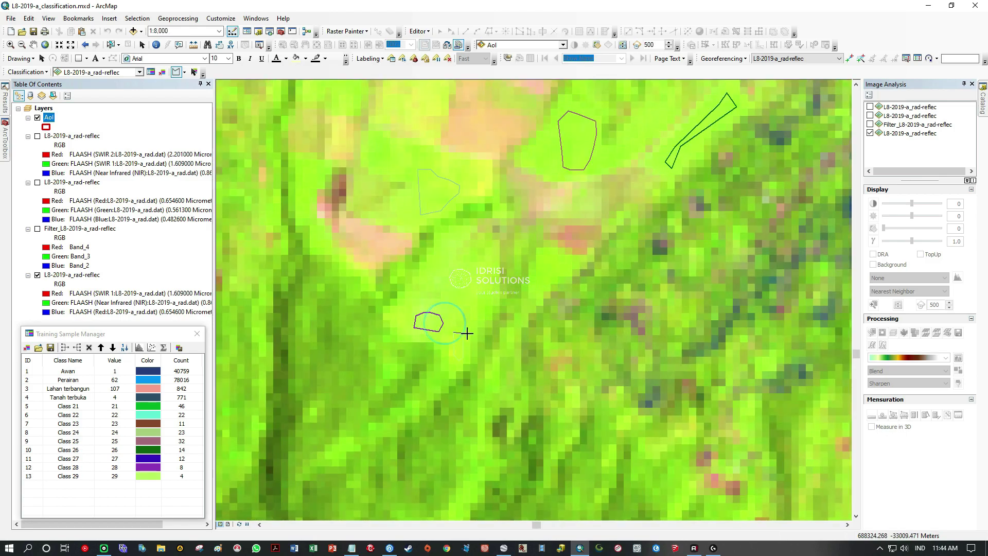
double_click(446, 332)
scroll(397, 281, up, 5)
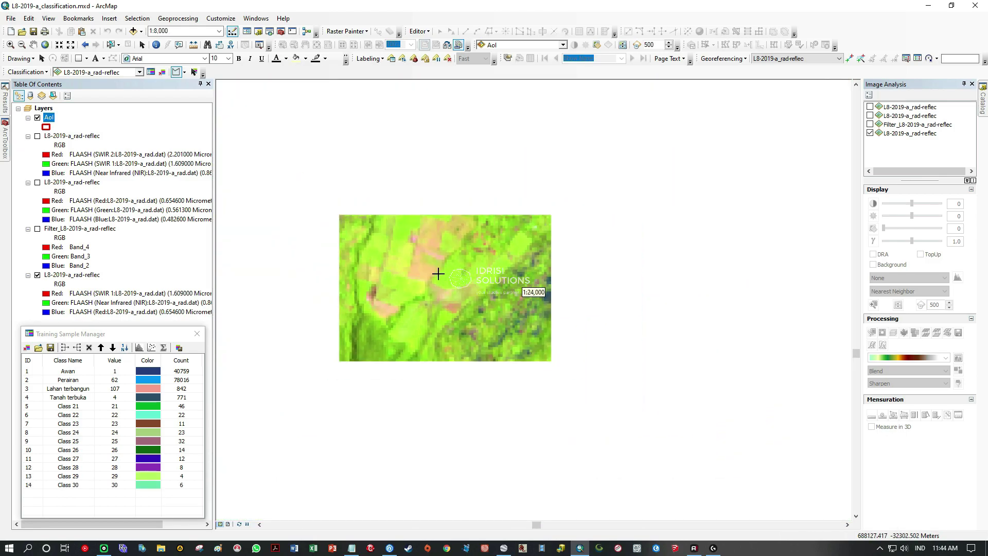
Turn on the natural-colour L8-2019-a_rad-reflec layer (Red, Green, Blue bands) over the sampled fields
scroll(421, 260, down, 4)
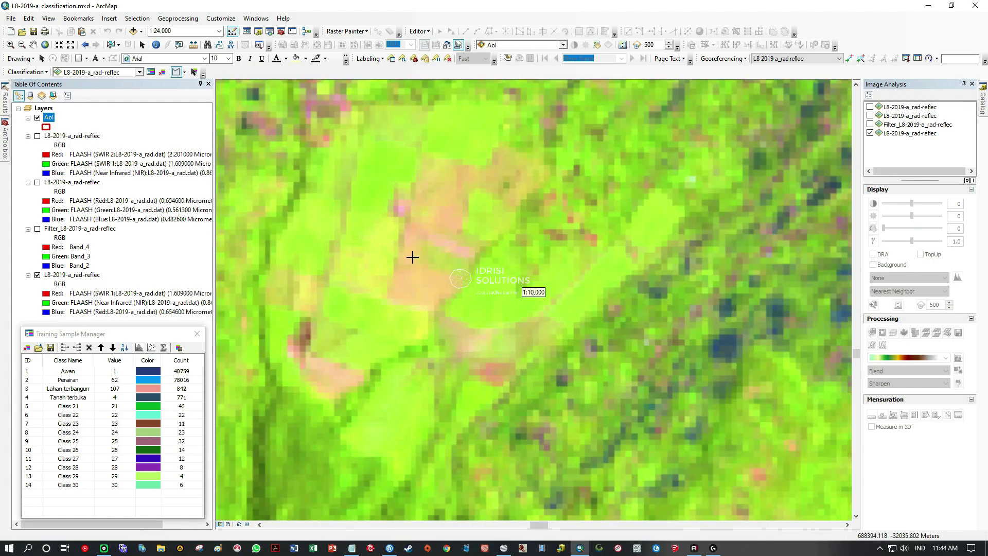
click(37, 136)
click(38, 136)
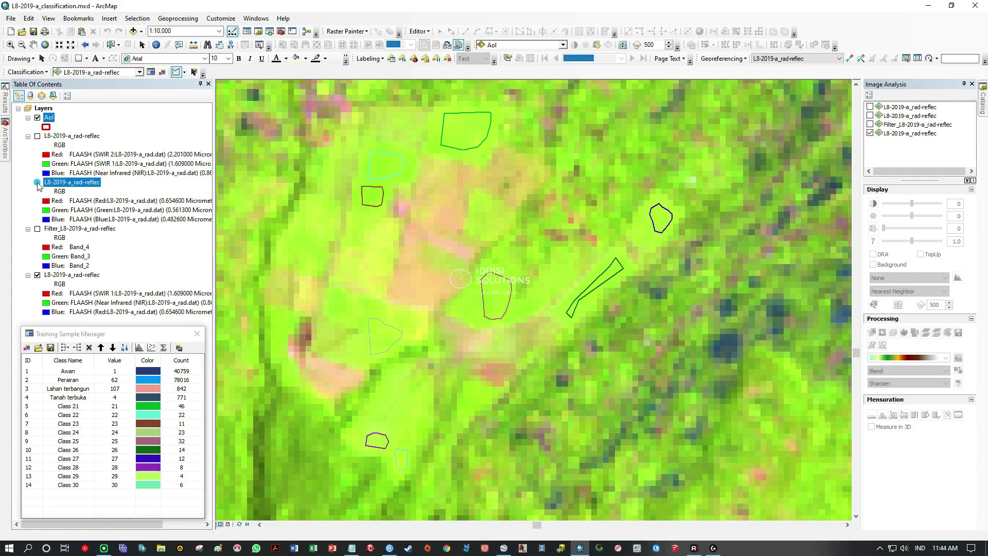
click(37, 183)
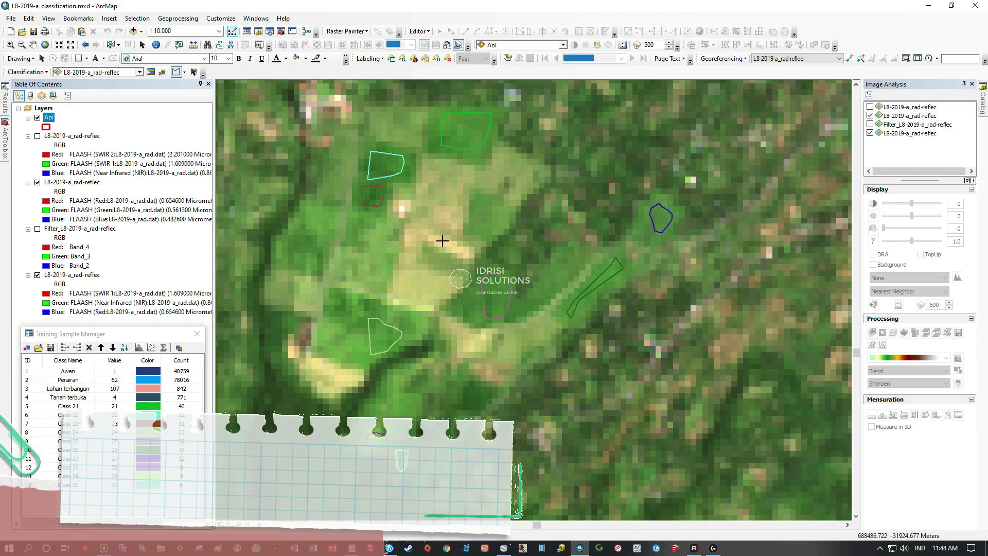
Draw a small training sample polygon on the eastern end of the bright bare-soil strip in the middle of the fields
scroll(448, 239, up, 5)
scroll(450, 240, up, 2)
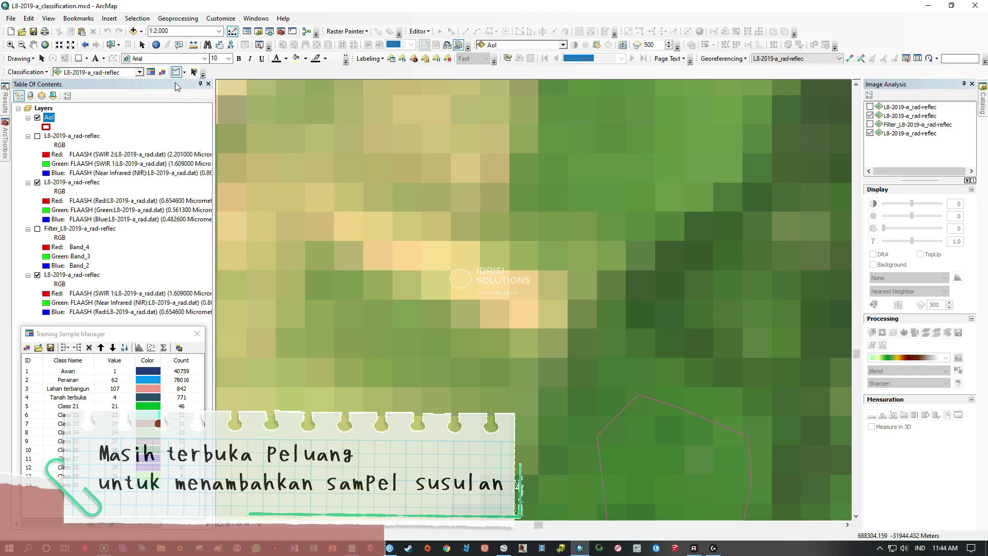
click(179, 72)
click(520, 277)
click(559, 278)
click(557, 317)
click(492, 319)
click(486, 287)
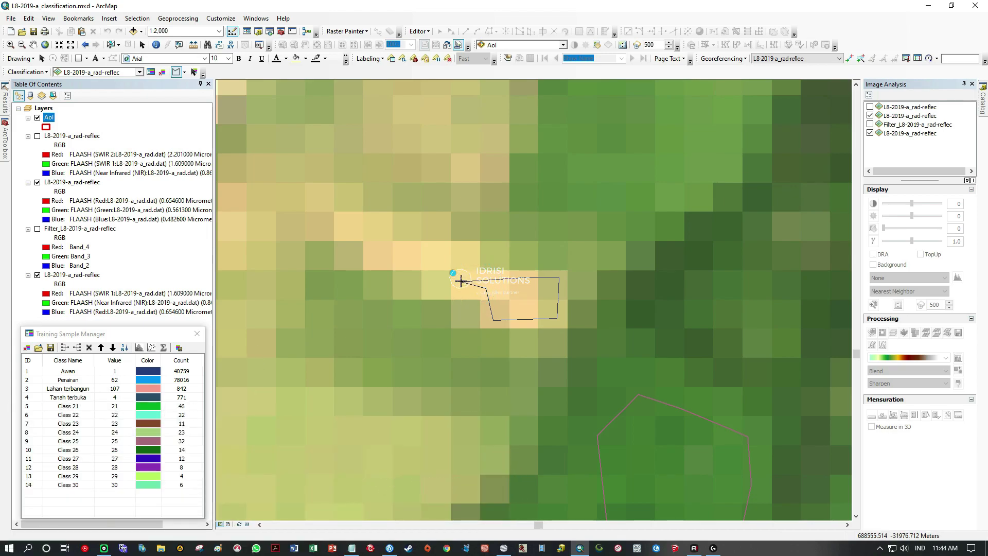
double_click(461, 276)
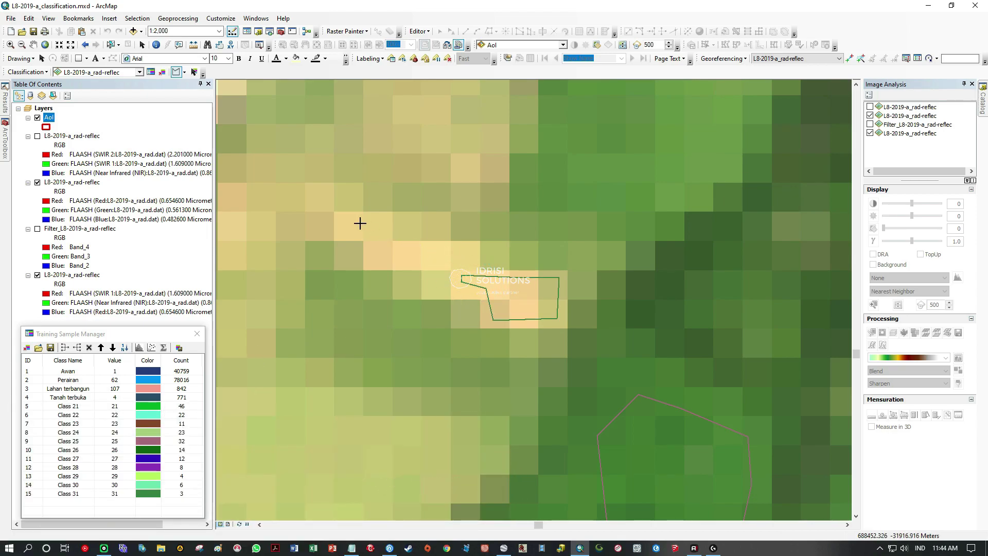
Draw another small training sample polygon on the bare soil just northwest of the bright strip
scroll(360, 223, up, 4)
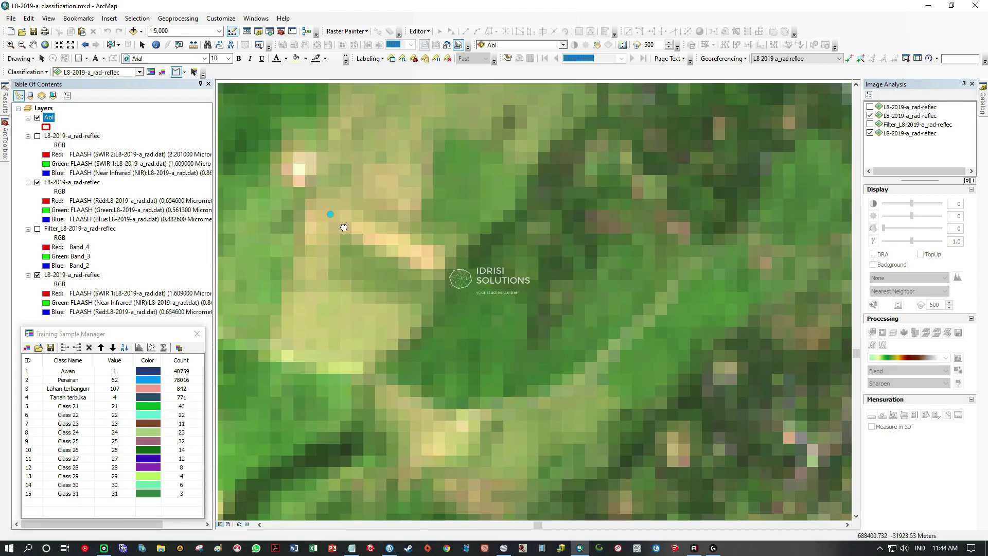
drag(344, 226, 473, 312)
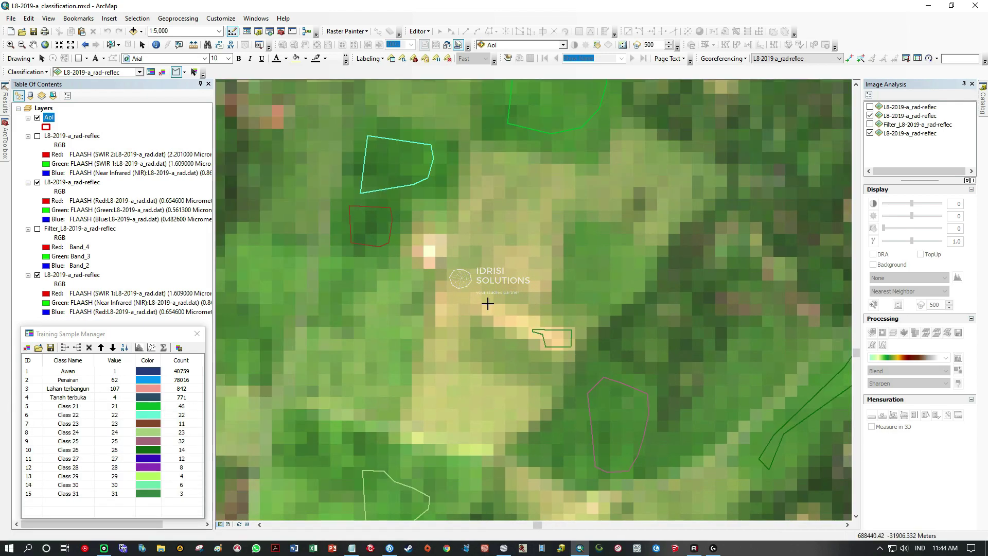
click(441, 288)
click(473, 285)
click(482, 302)
click(469, 309)
click(455, 310)
double_click(449, 312)
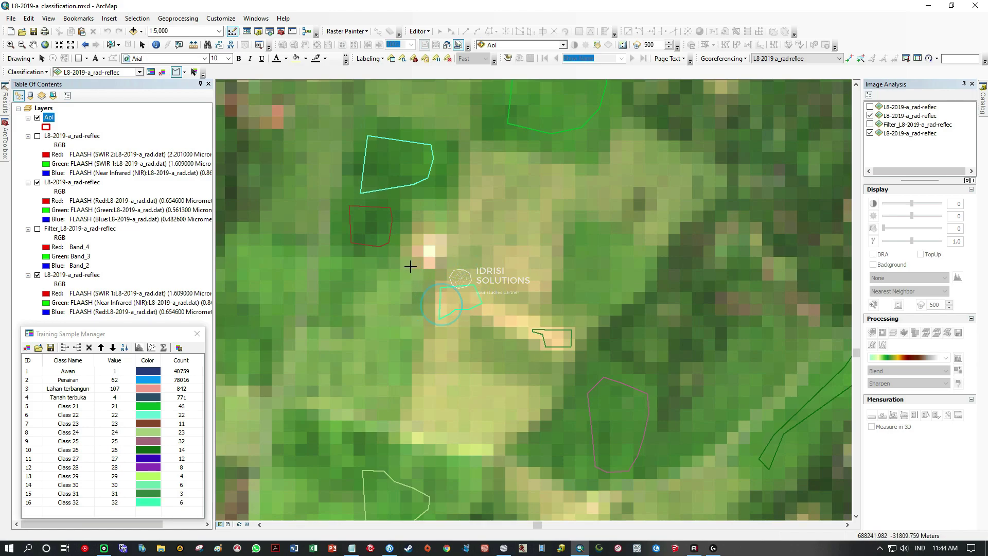
Merge the two new bare-soil samples, Class 31 and Class 32, into the Tanah terbuka class and clear the selection
click(193, 72)
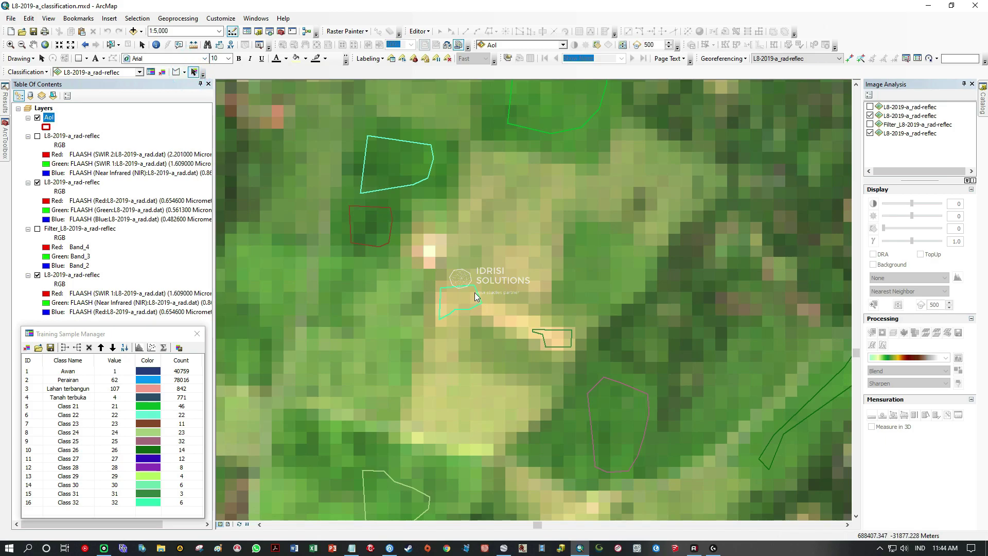
click(464, 302)
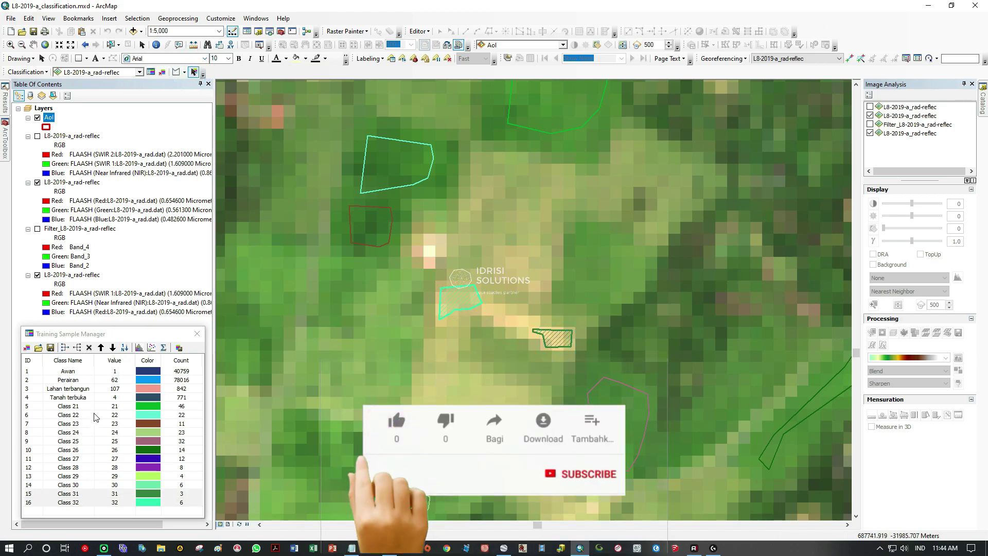
ctrl+click(34, 399)
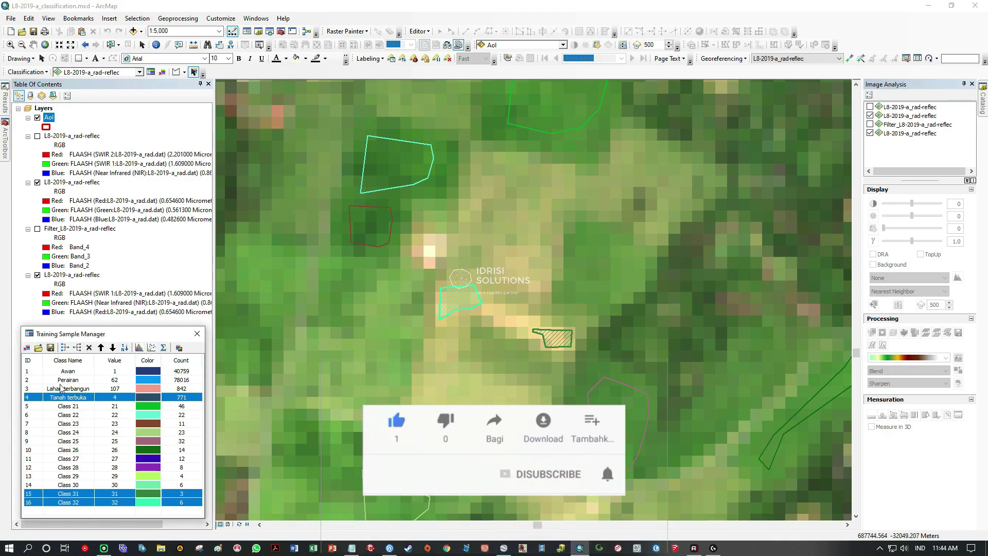
click(64, 348)
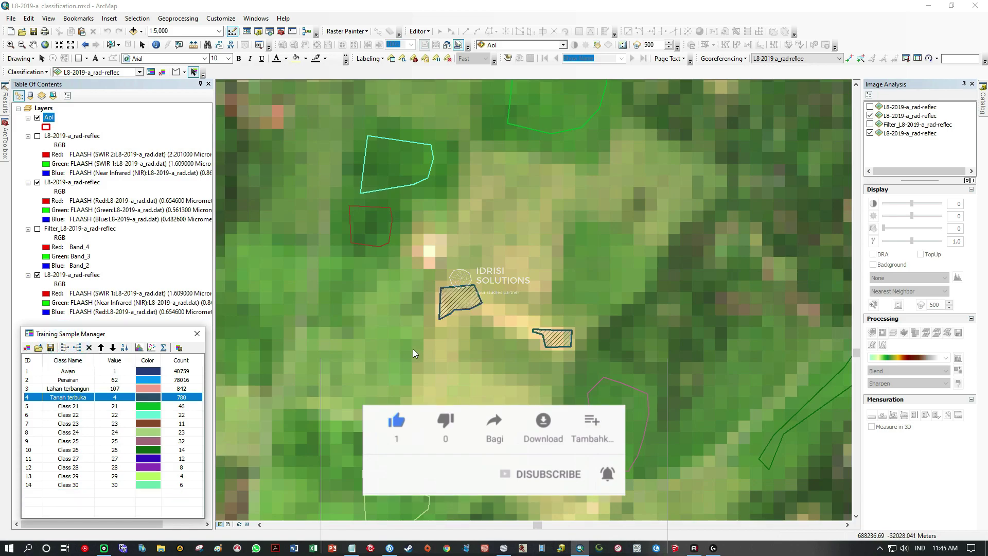
click(32, 398)
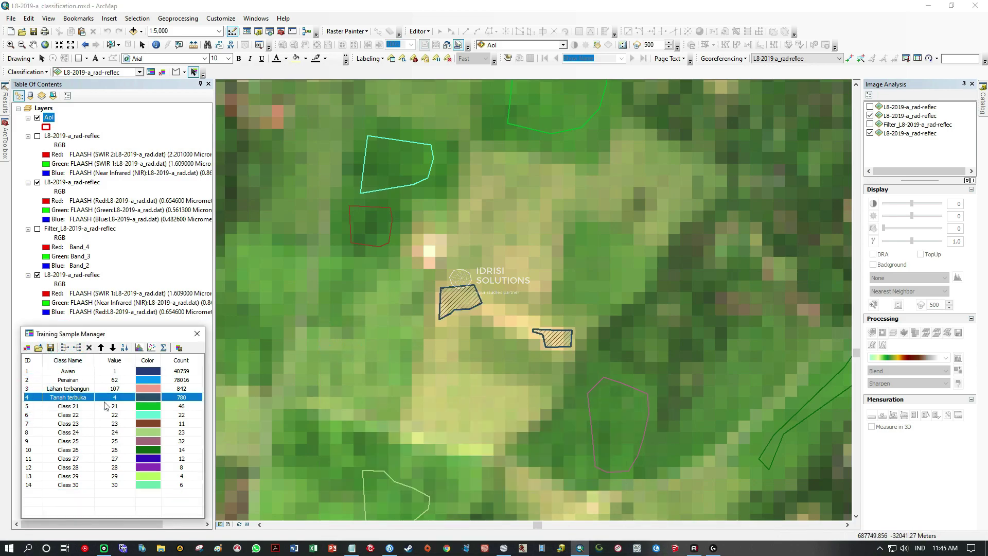
click(399, 284)
Examine the natural-colour image southwest of the sampled fields, across the forested hills and towns, for further sample areas
scroll(407, 274, up, 3)
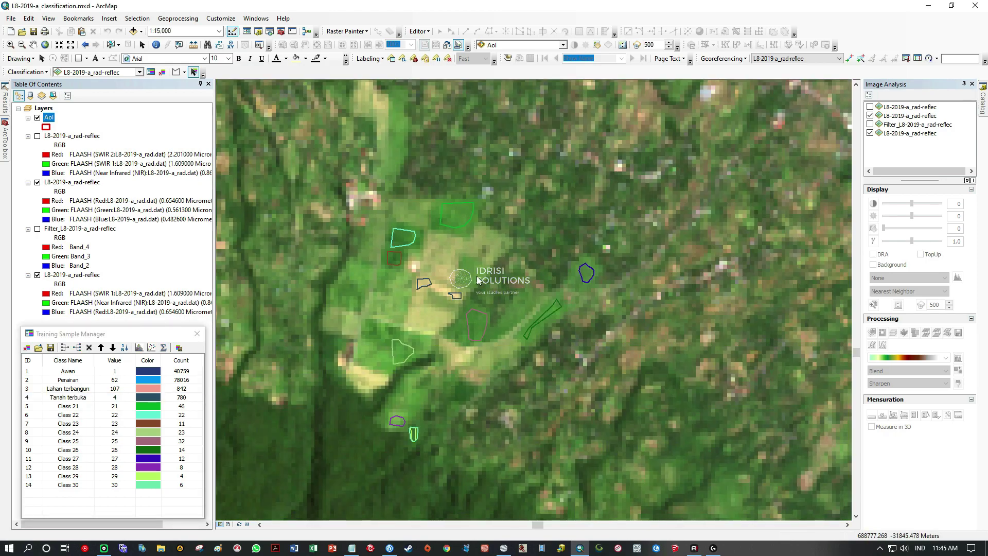
scroll(477, 280, up, 2)
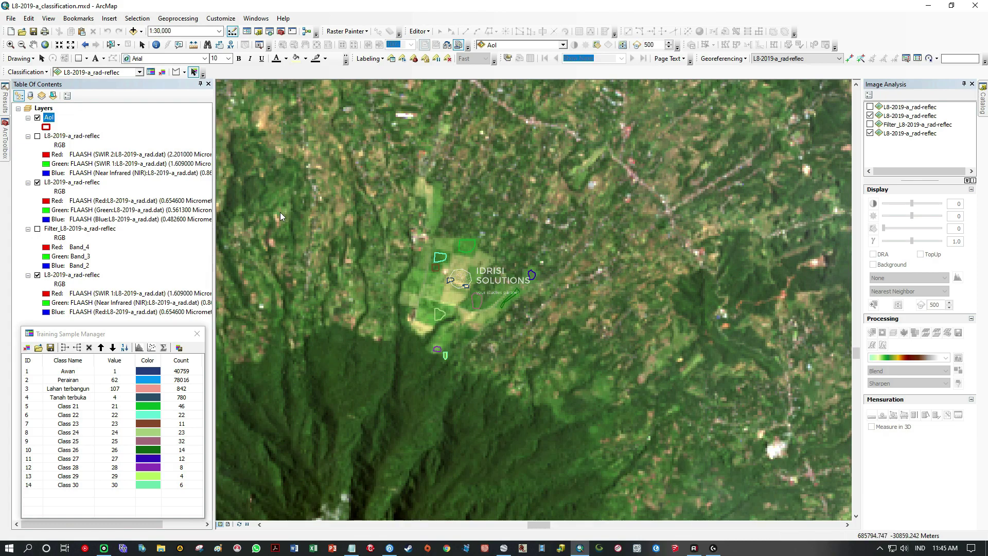
click(37, 182)
click(37, 182)
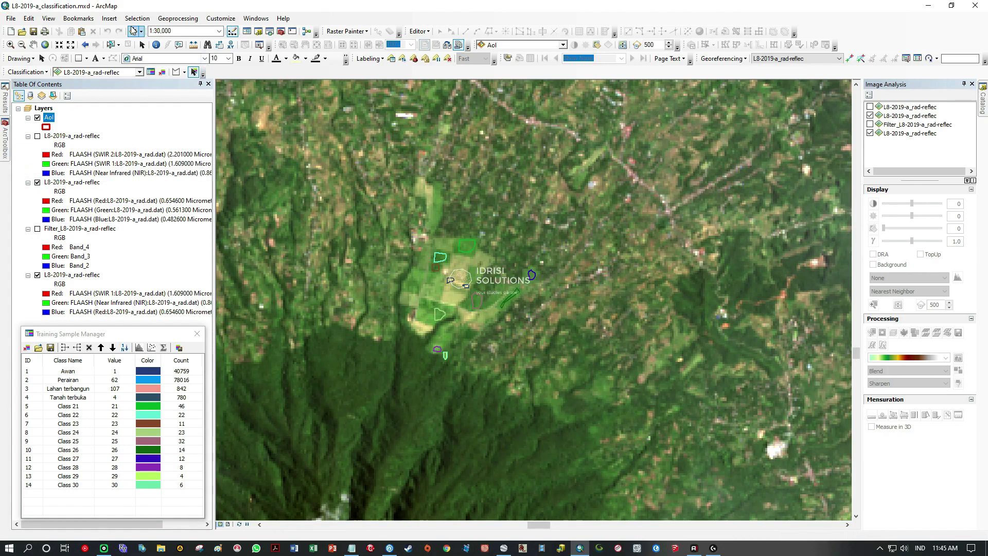
click(33, 45)
drag(393, 431, 788, 418)
drag(450, 313, 688, 150)
drag(494, 308, 689, 226)
drag(625, 312, 552, 333)
drag(448, 299, 708, 250)
drag(403, 282, 707, 235)
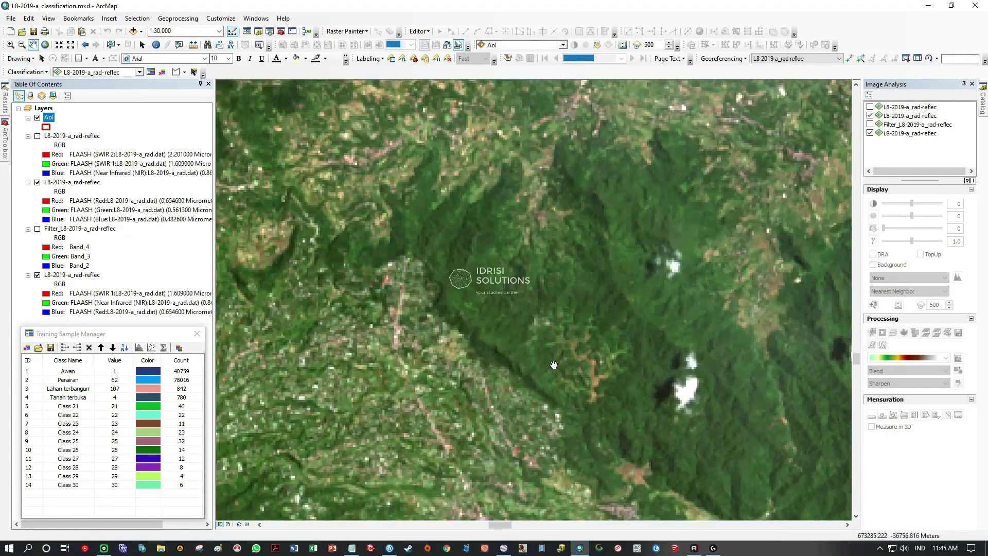
drag(554, 363, 530, 188)
drag(463, 330, 661, 198)
drag(721, 289, 511, 244)
drag(551, 368, 520, 160)
drag(466, 378, 548, 206)
drag(489, 334, 415, 98)
drag(433, 228, 682, 189)
drag(437, 293, 658, 178)
drag(442, 335, 599, 159)
drag(374, 280, 558, 145)
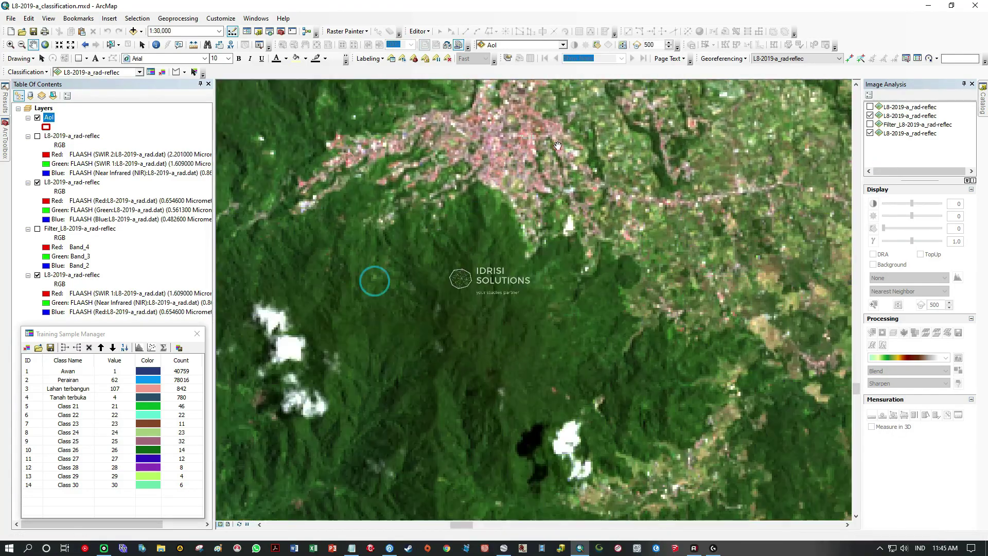
drag(576, 349, 475, 249)
scroll(482, 332, down, 1)
drag(483, 332, 796, 283)
drag(527, 281, 736, 176)
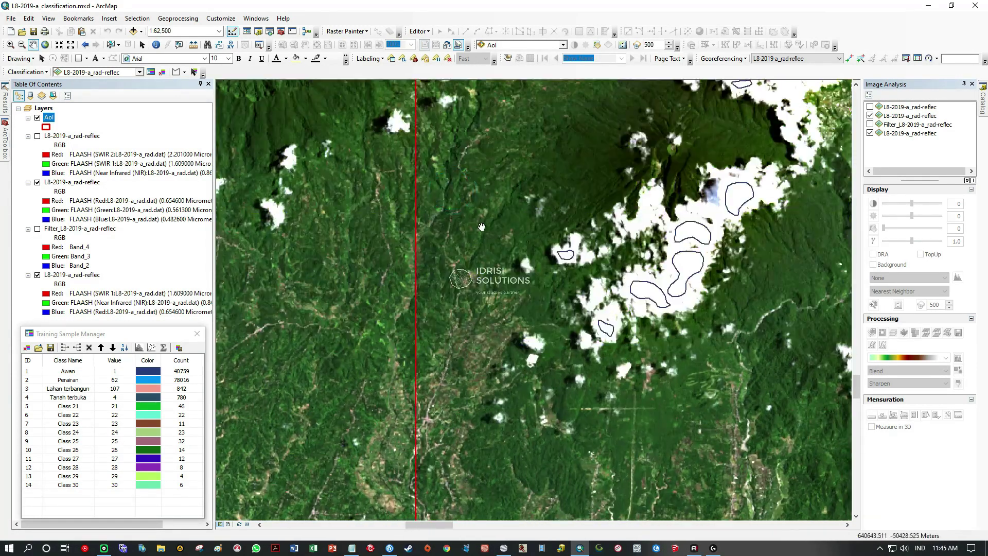
Inspect the vegetation around the volcanic crater, comparing the natural-colour composite with the SWIR 1/NIR/Red composite beneath it
drag(482, 227, 492, 335)
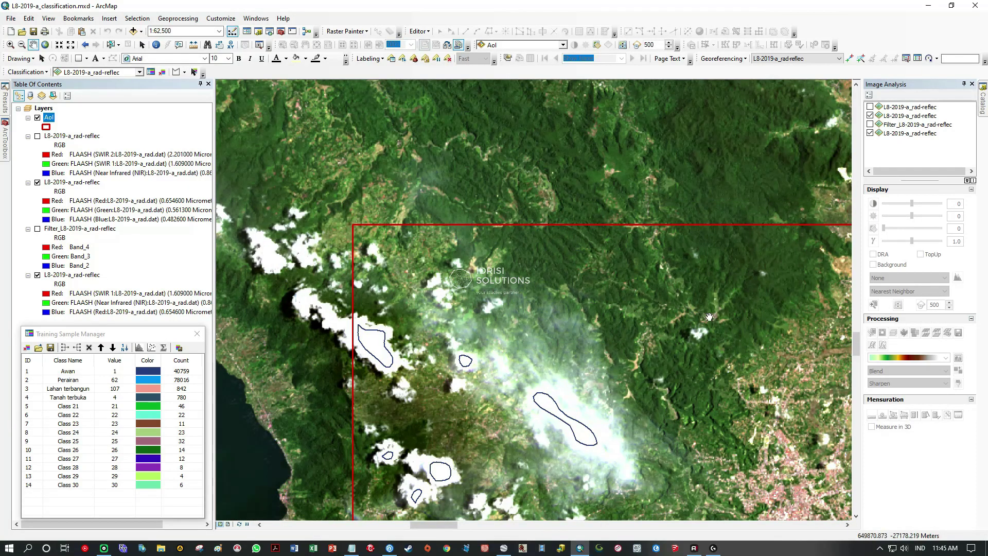
drag(700, 313, 430, 210)
drag(564, 322, 451, 57)
drag(564, 394, 507, 102)
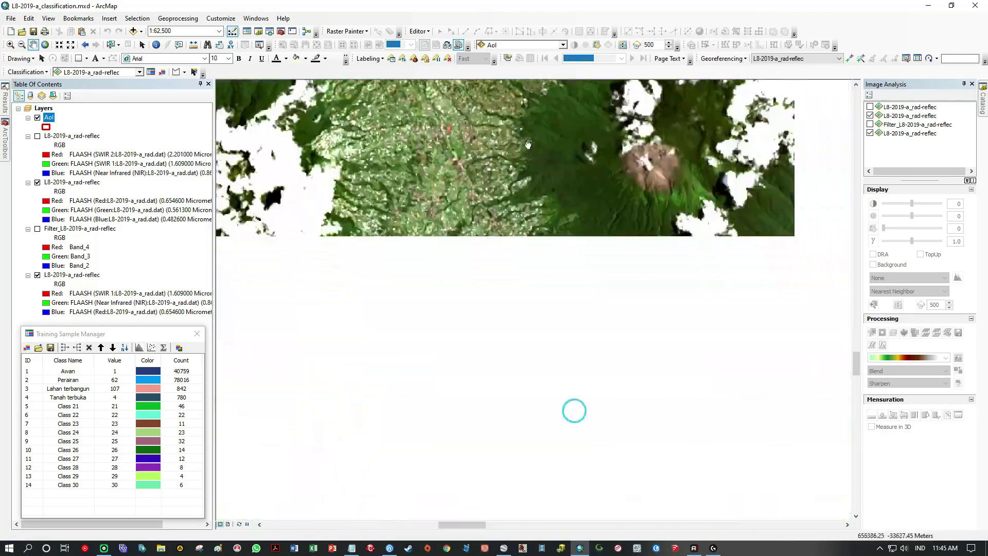
drag(658, 215, 457, 341)
scroll(488, 328, up, 5)
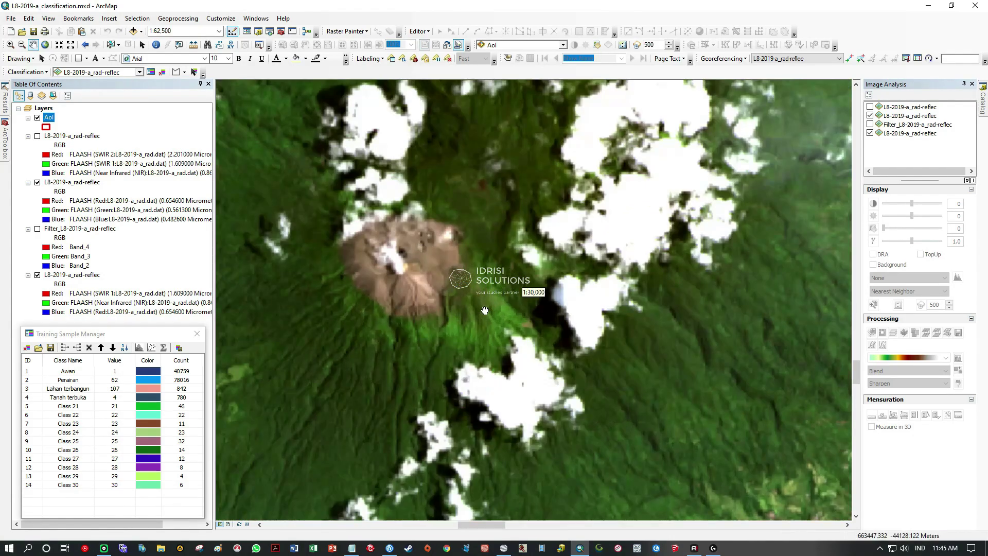
drag(430, 268, 594, 266)
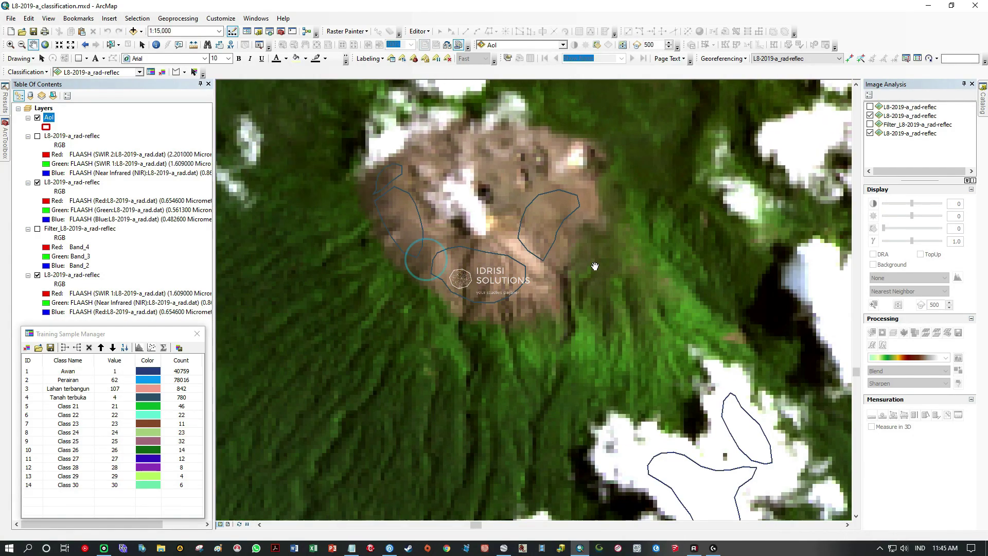
click(37, 183)
click(37, 183)
click(37, 183)
click(37, 183)
Survey the natural-colour image from the volcano's lower slopes southward to the large lake for candidate vegetation areas
scroll(462, 325, up, 3)
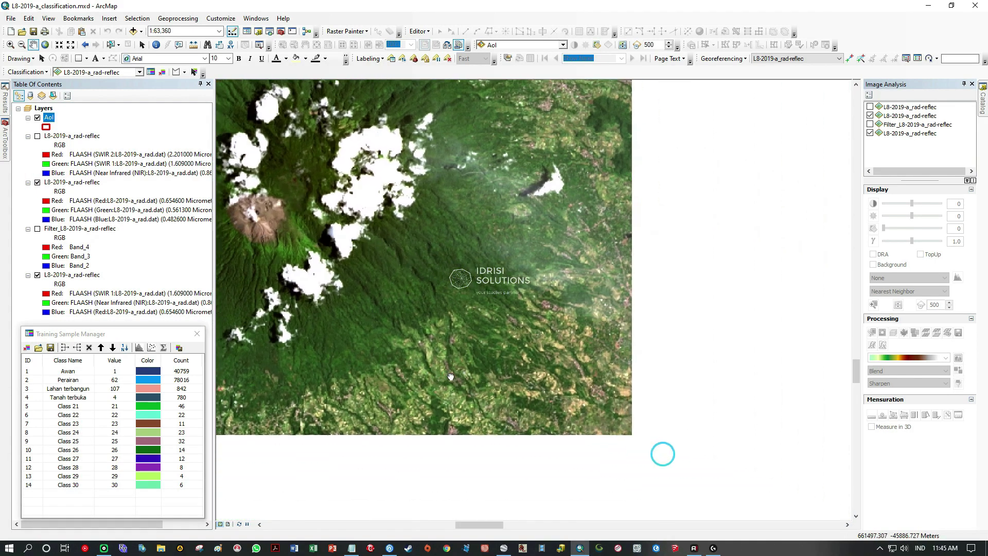
drag(451, 377, 432, 372)
drag(643, 412, 515, 341)
drag(661, 386, 457, 331)
drag(592, 501, 534, 340)
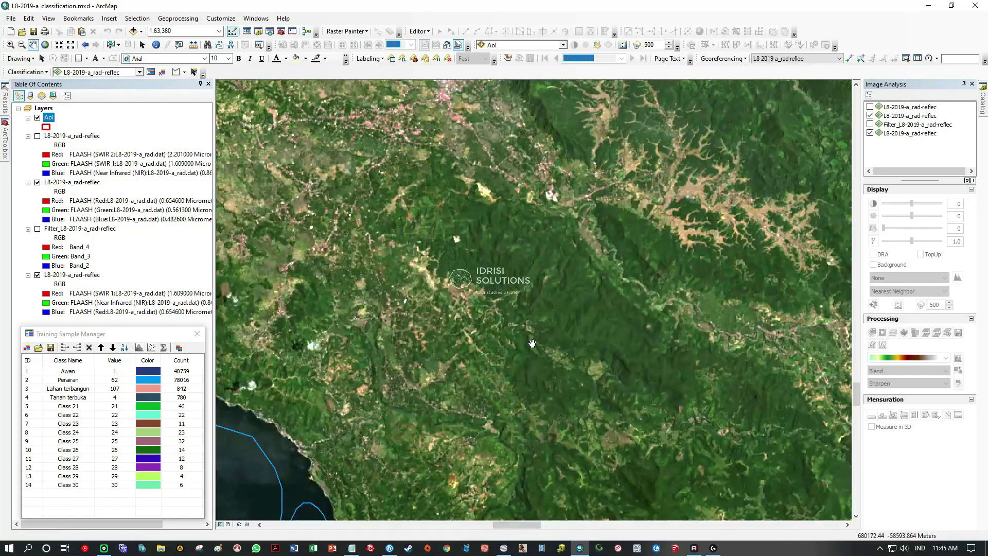
drag(559, 390, 635, 271)
drag(594, 349, 565, 217)
drag(490, 206, 620, 358)
drag(543, 284, 684, 371)
drag(442, 399, 625, 227)
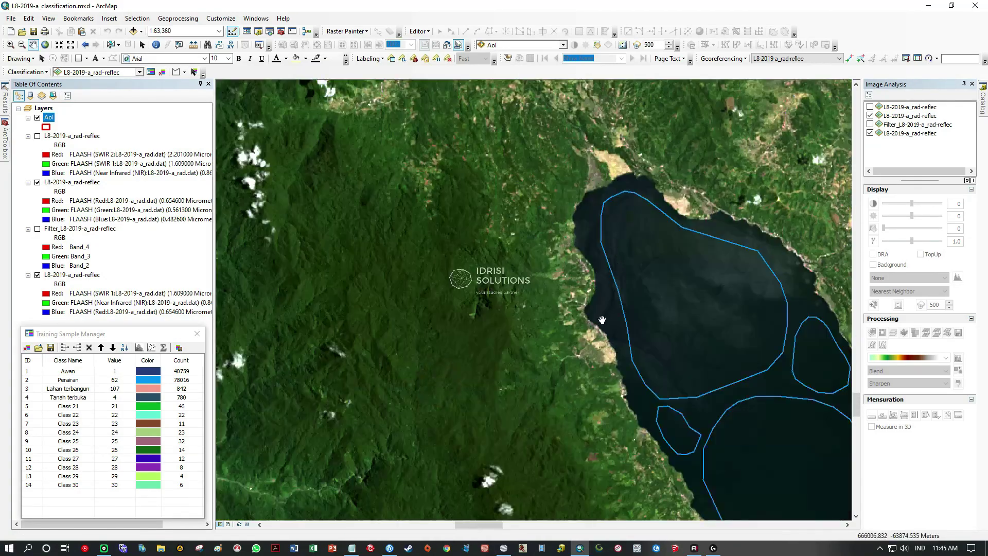
drag(579, 303, 519, 165)
drag(576, 362, 533, 306)
drag(749, 319, 505, 344)
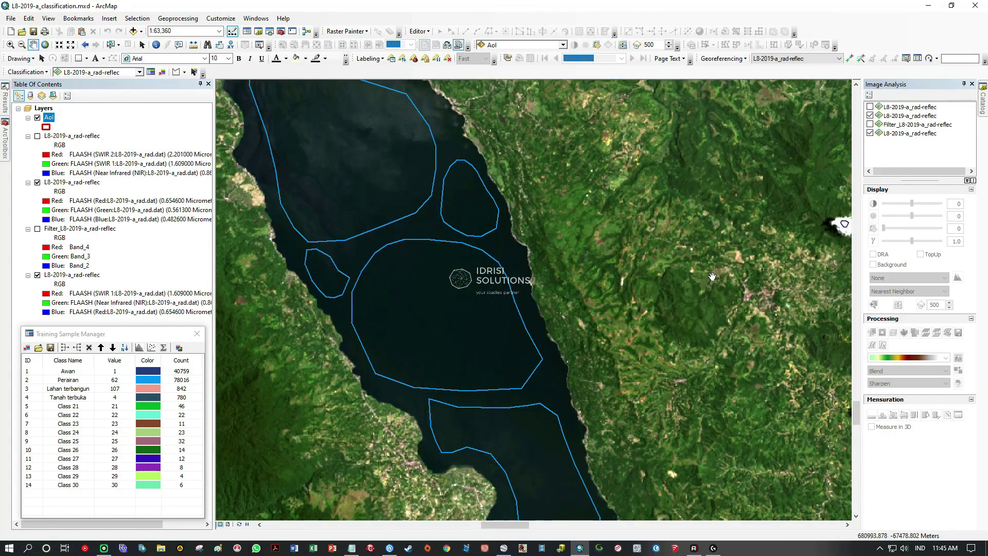
Examine the vegetated slopes along the eastern shore of the large lake as candidates for training samples
drag(678, 350, 538, 344)
scroll(538, 344, down, 2)
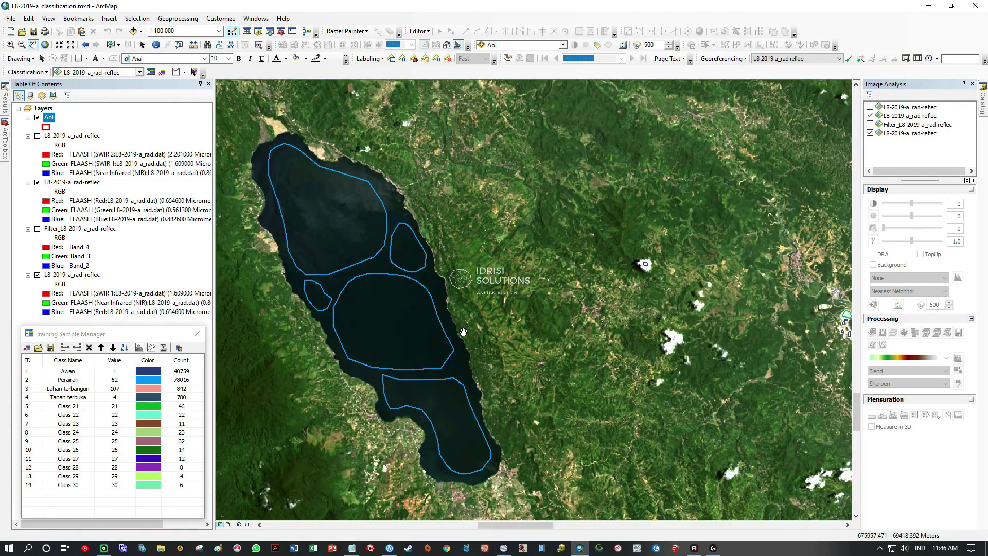
drag(465, 333, 560, 335)
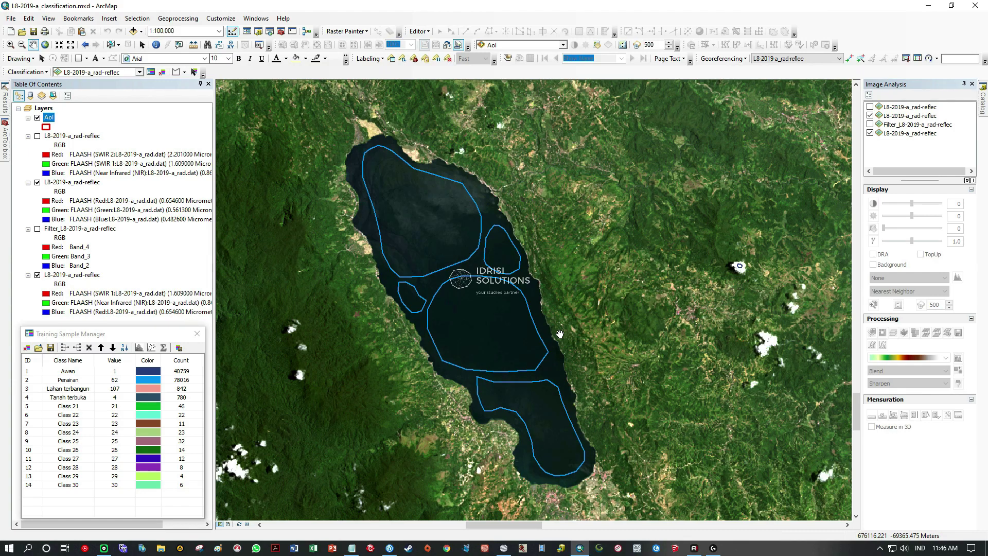
drag(523, 306, 564, 305)
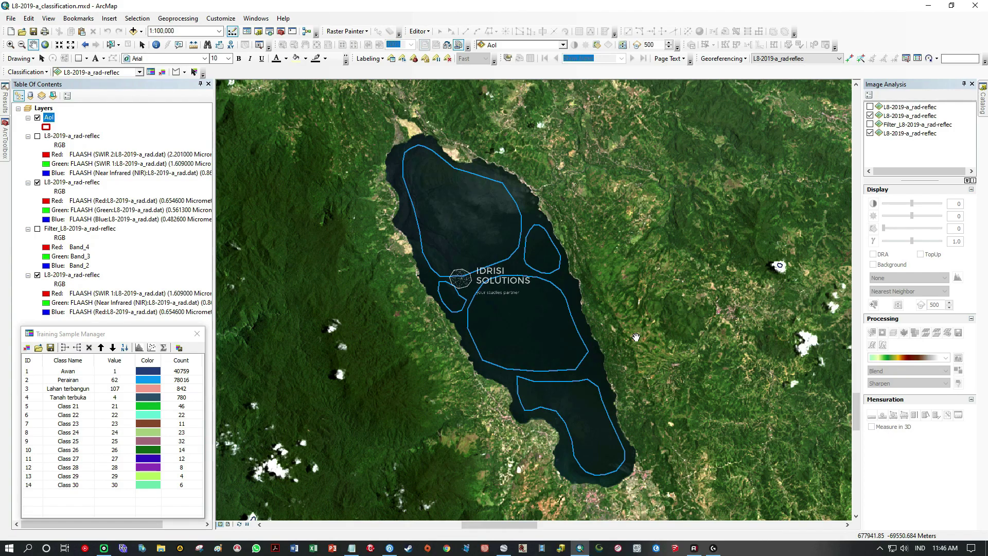
scroll(636, 337, up, 2)
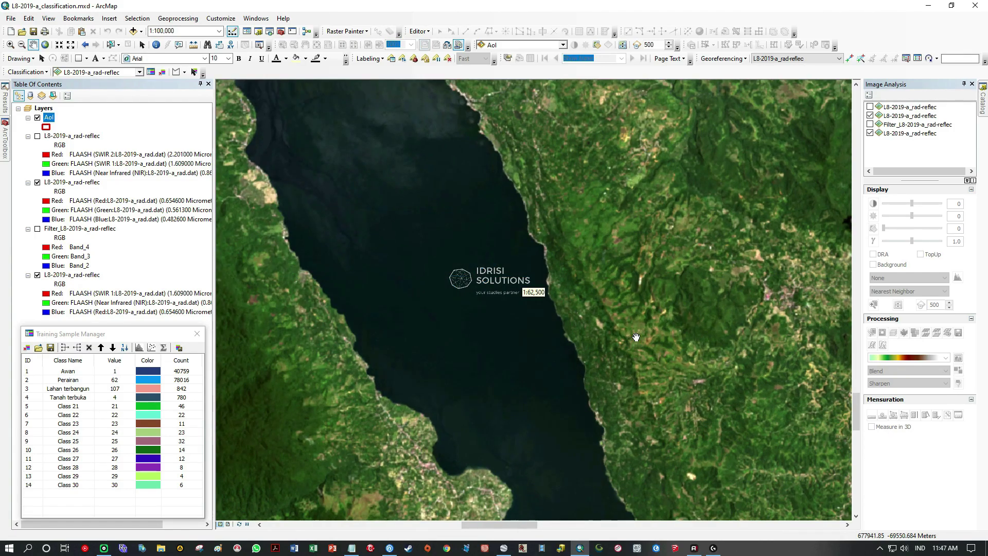
drag(662, 385, 657, 322)
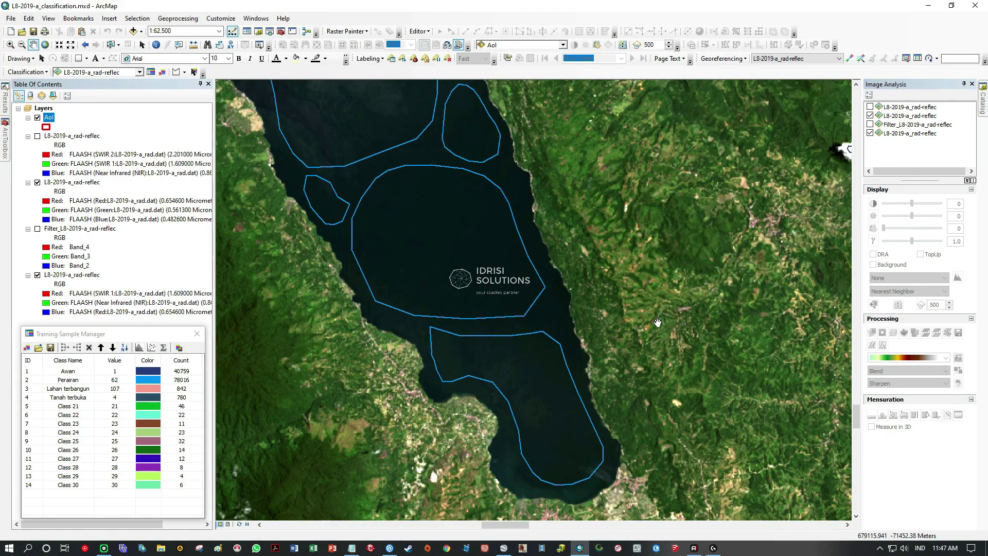
drag(617, 266, 619, 340)
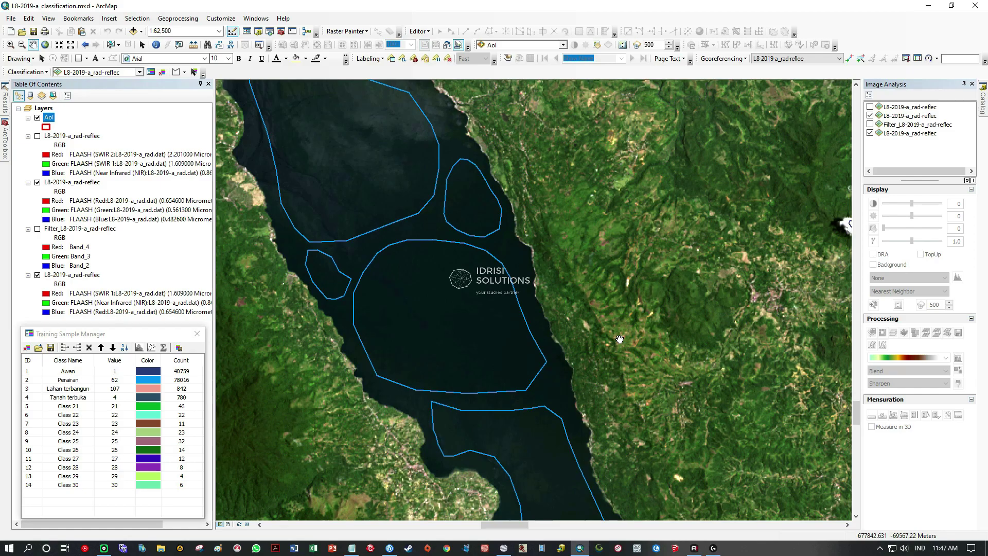
drag(639, 291, 566, 195)
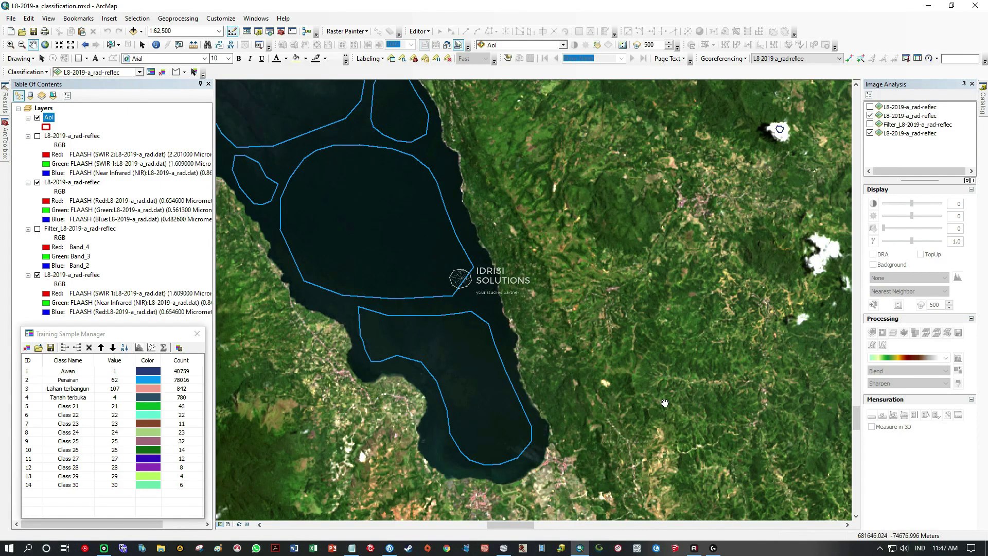
Survey the natural-colour image on both sides of the large lake, close up and in overview, for candidate vegetation samples
drag(681, 278, 675, 402)
drag(540, 331, 618, 333)
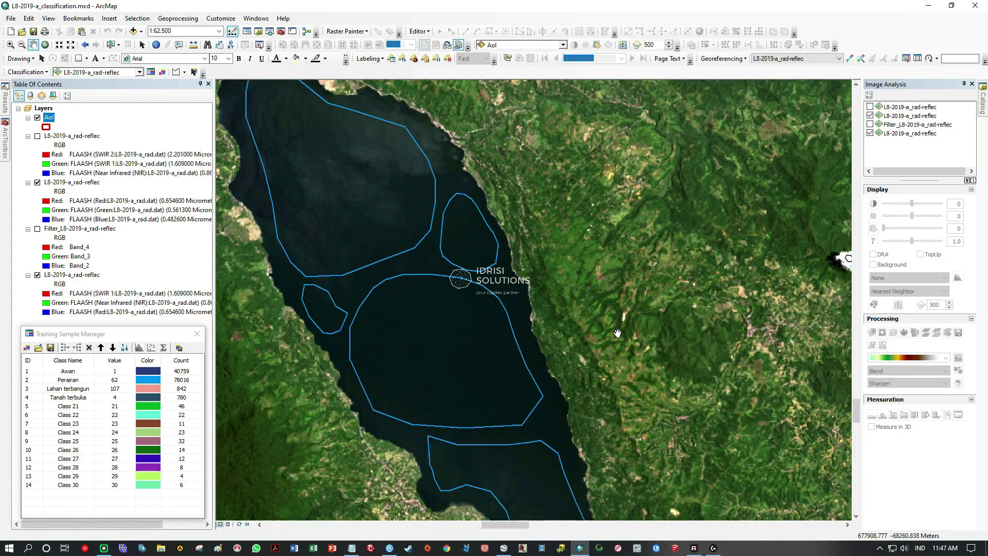
drag(459, 285, 664, 244)
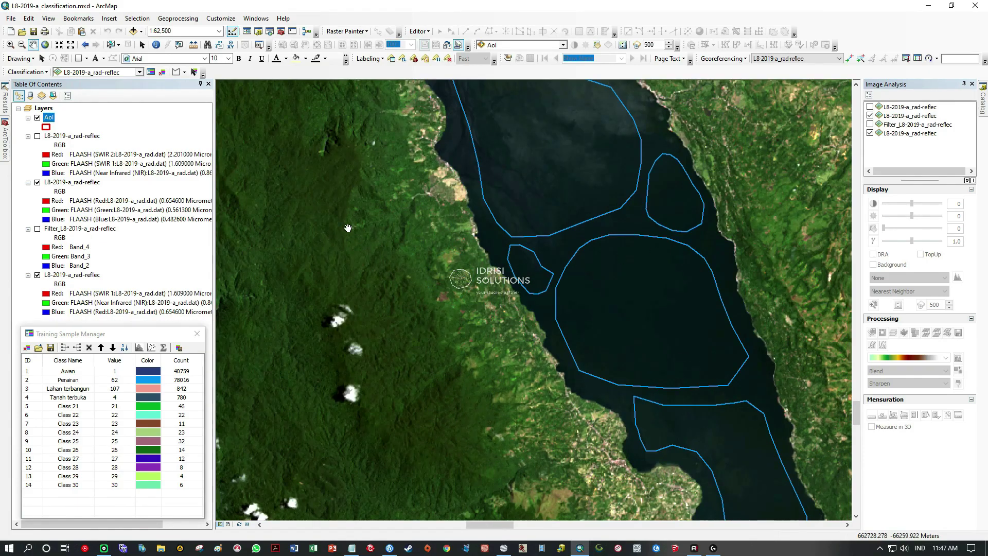
drag(422, 368, 351, 255)
drag(481, 274, 363, 362)
drag(666, 328, 523, 323)
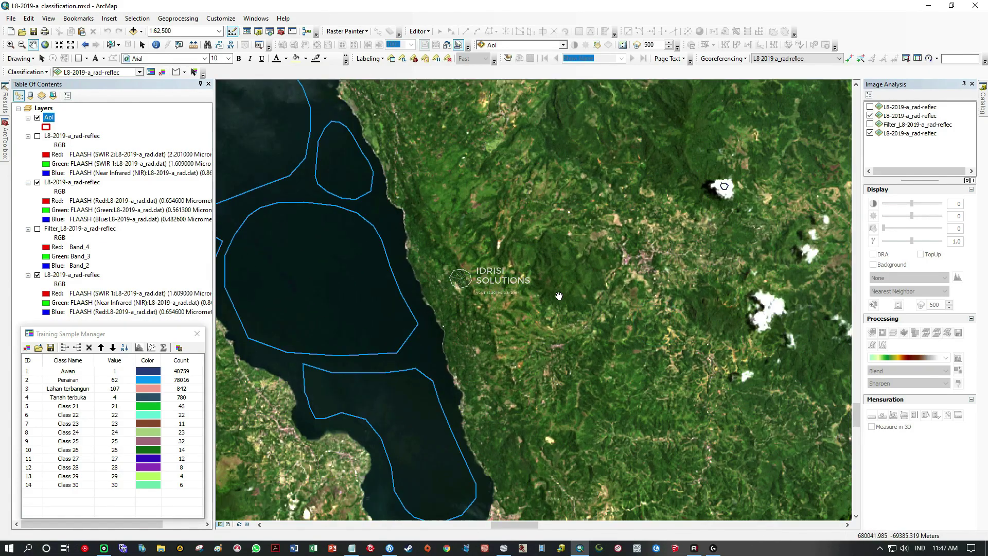
scroll(549, 292, down, 5)
scroll(549, 293, down, 1)
drag(462, 223, 496, 315)
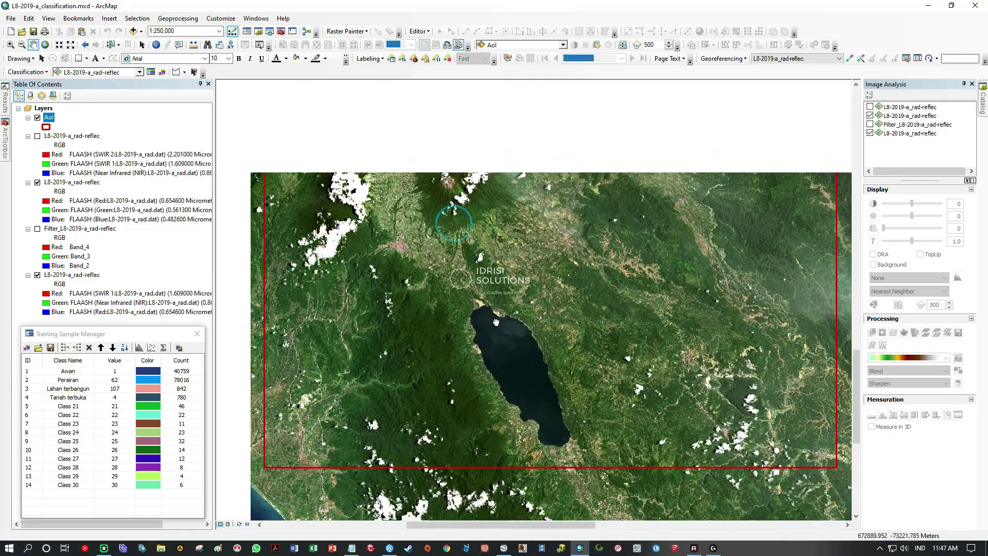
scroll(402, 238, down, 1)
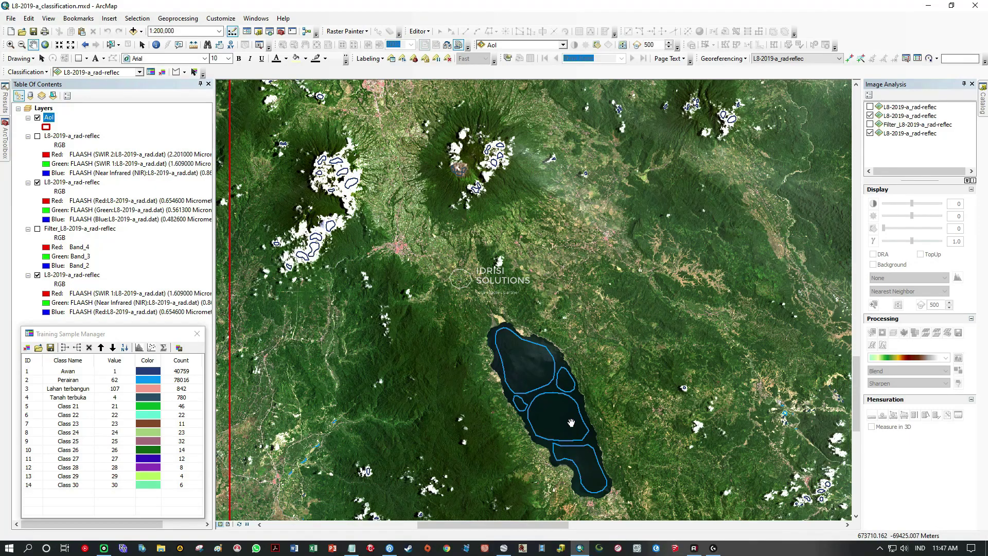
scroll(516, 355, down, 3)
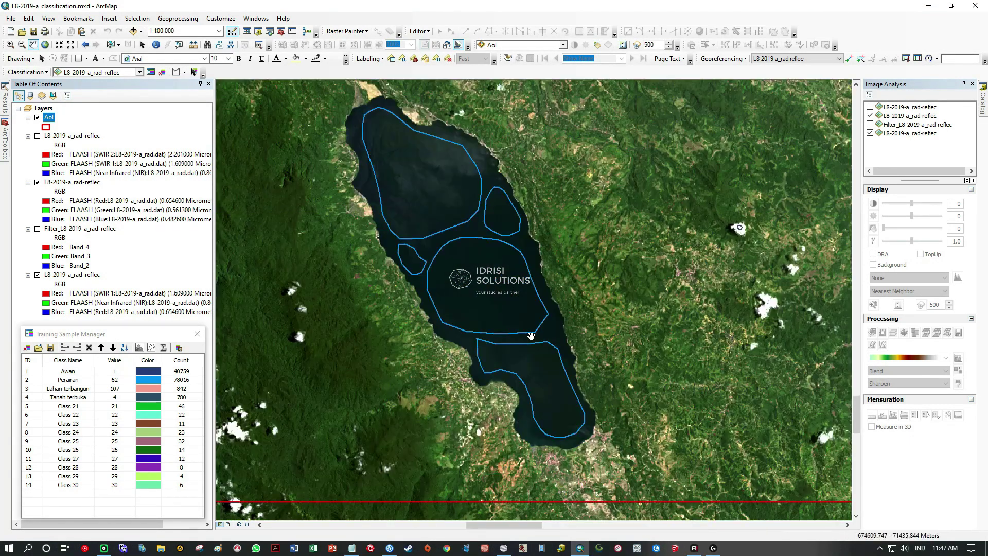
drag(585, 282, 594, 364)
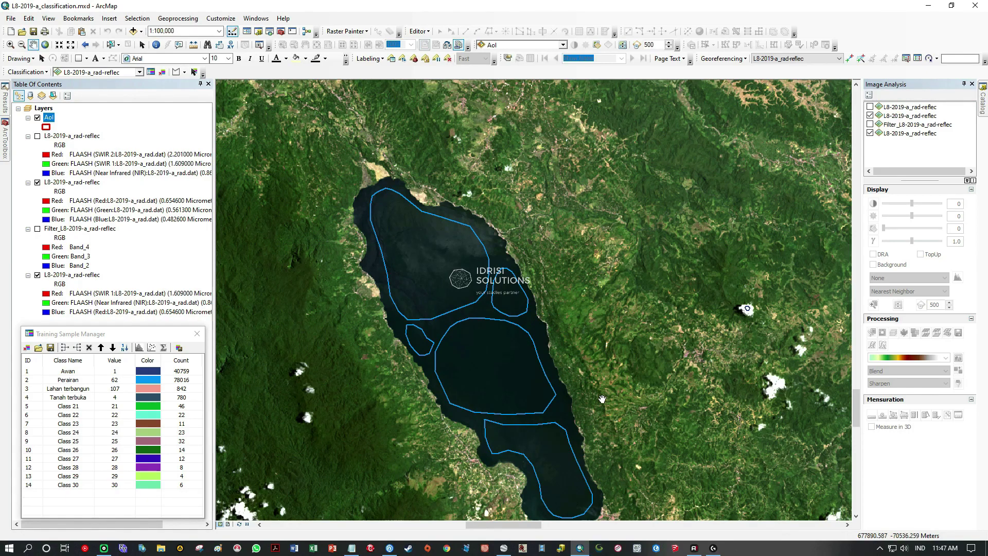
Examine the dark forested hills west of the lake at about 1:60,000 as candidate forest samples
scroll(600, 396, up, 2)
drag(378, 376, 565, 347)
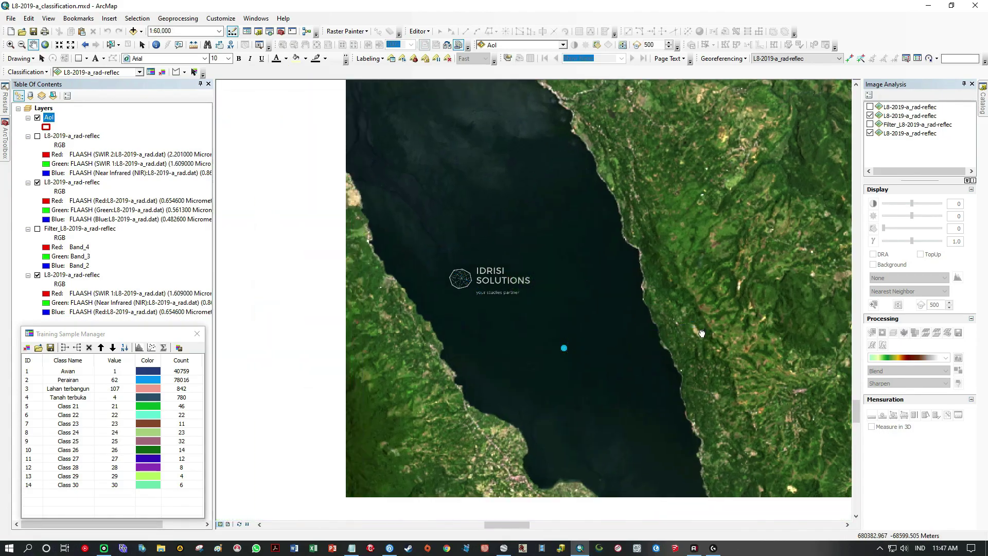
drag(789, 355, 705, 388)
drag(432, 379, 752, 347)
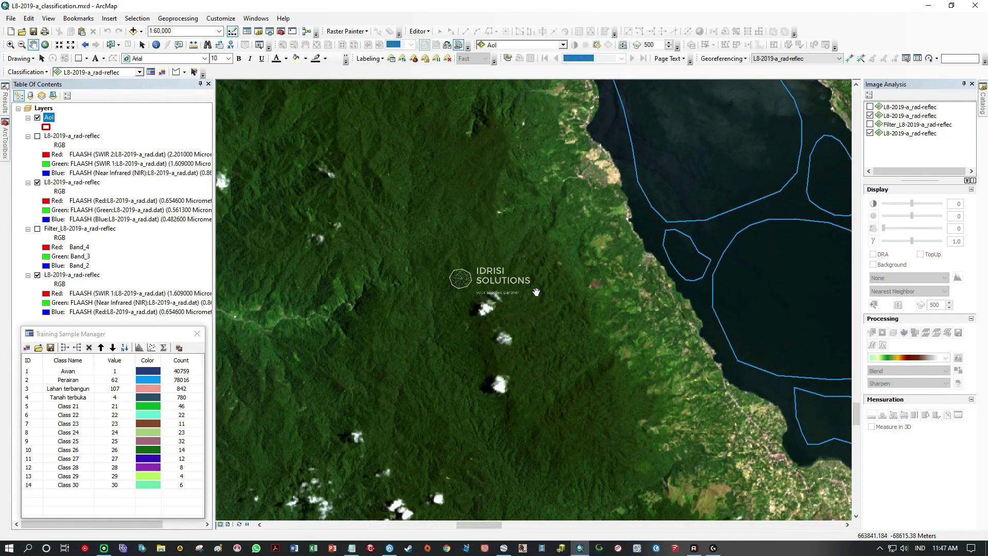
drag(404, 331, 473, 332)
drag(570, 335, 480, 358)
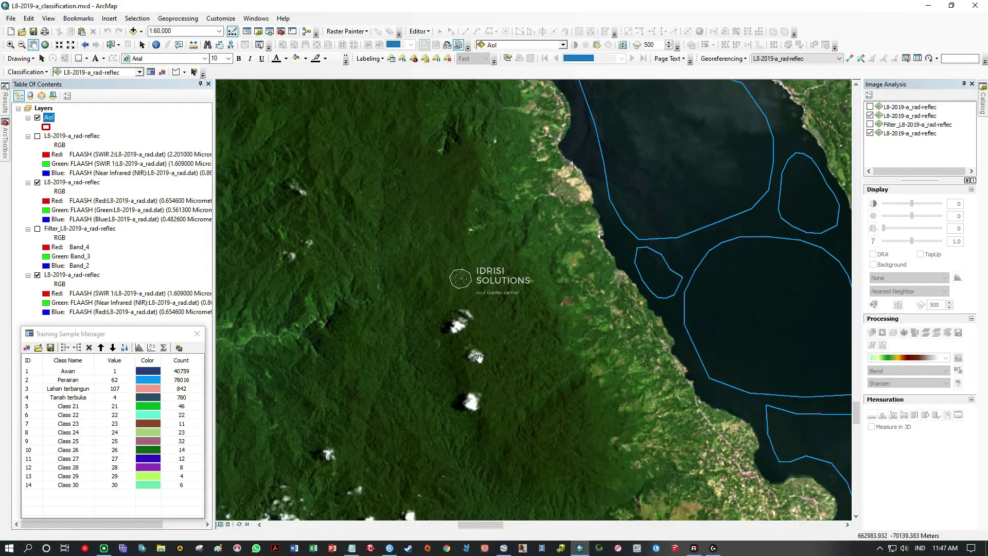
Consult the land-cover class list in Kelas LC.txt, then inspect the lake's eastern shore and the bright fields at its northern end
click(352, 547)
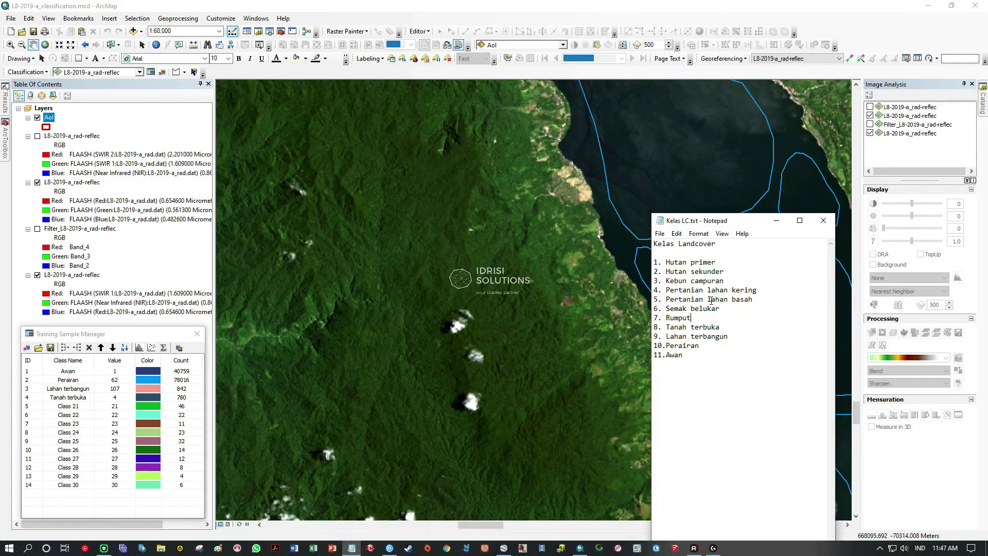
click(777, 220)
drag(792, 200, 530, 288)
drag(598, 377, 482, 324)
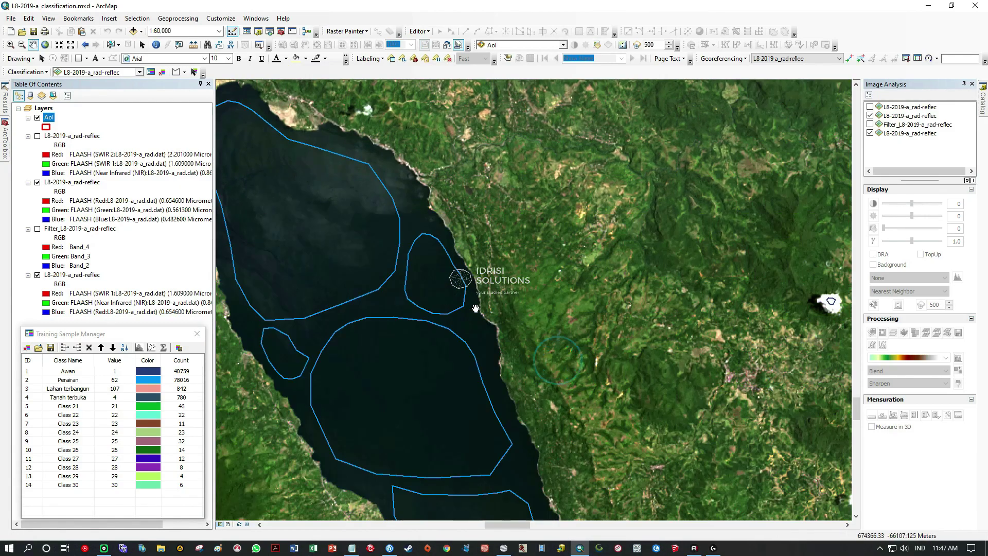
drag(480, 377, 522, 320)
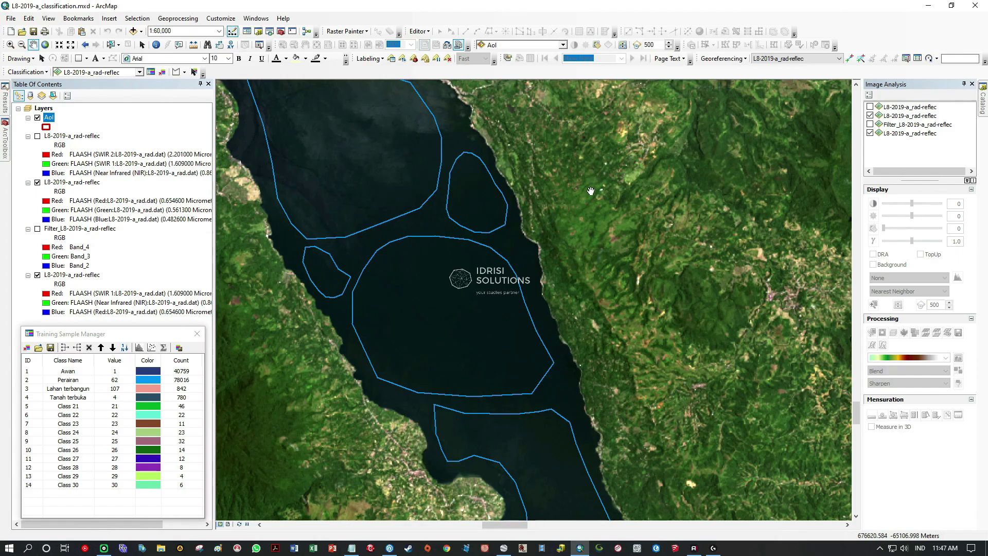
drag(610, 265, 626, 448)
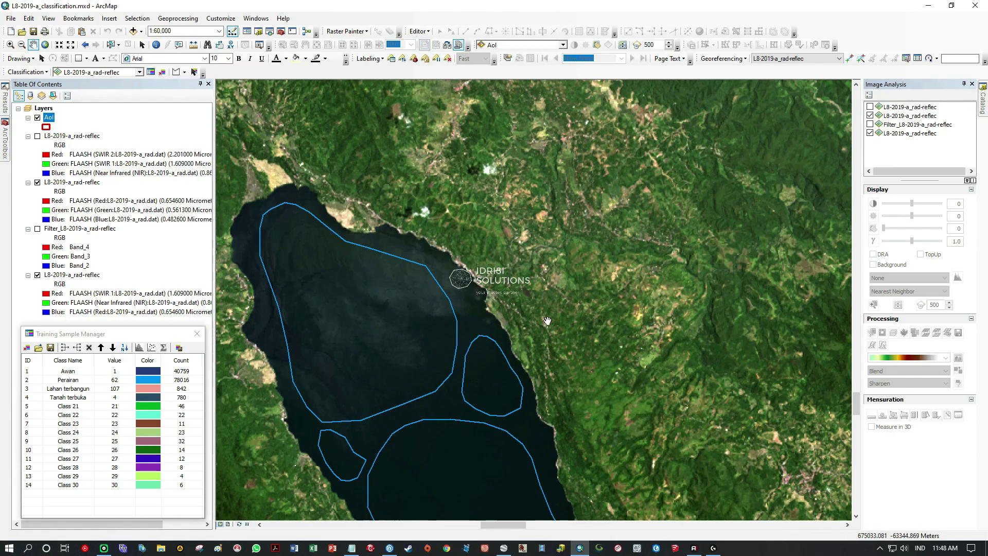
drag(293, 174, 480, 276)
scroll(479, 277, up, 4)
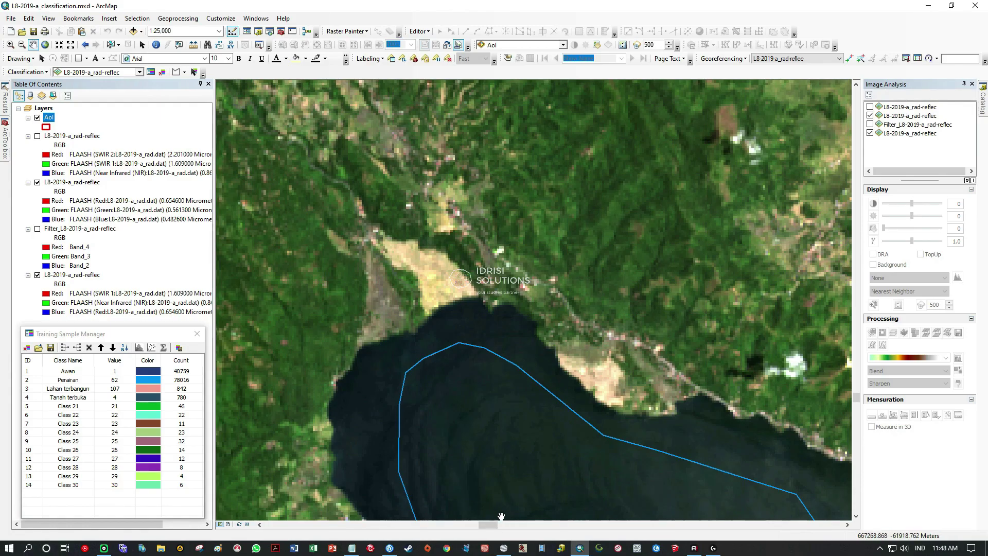
Switch to Google Earth Pro and locate the fields at the northern tip of Danau Singkarak in the high-resolution imagery
click(503, 547)
scroll(528, 291, down, 5)
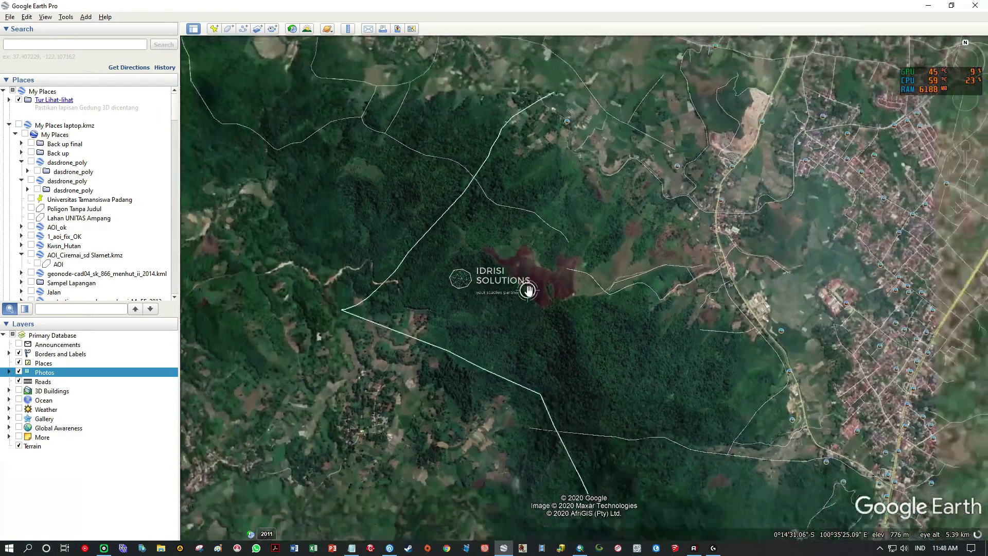
scroll(528, 290, down, 5)
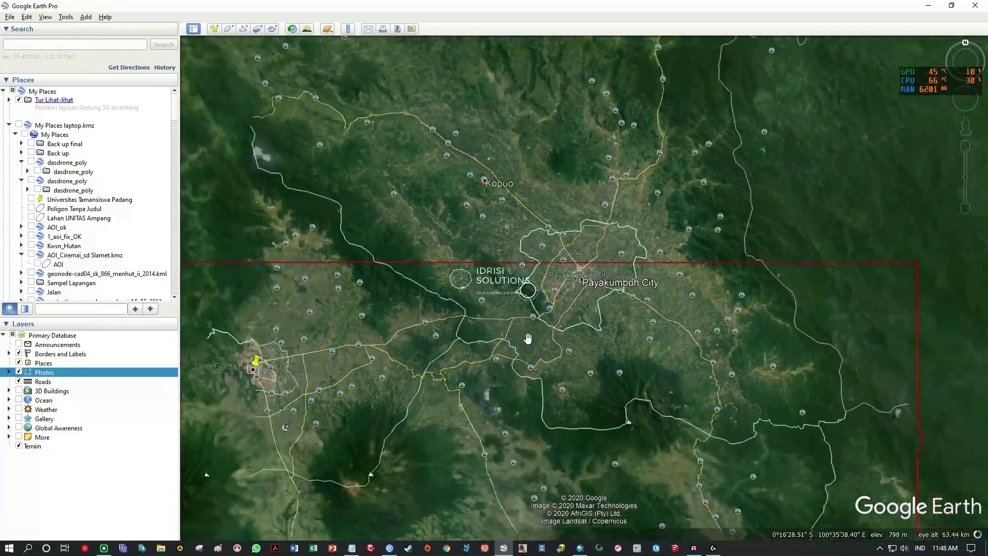
drag(502, 402, 473, 176)
drag(476, 357, 495, 187)
scroll(426, 245, up, 1)
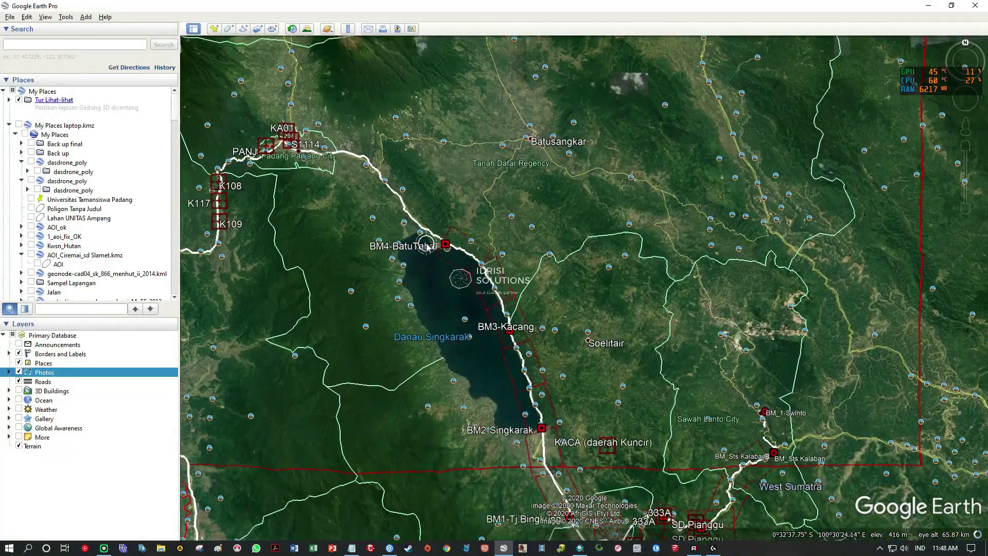
scroll(381, 213, up, 6)
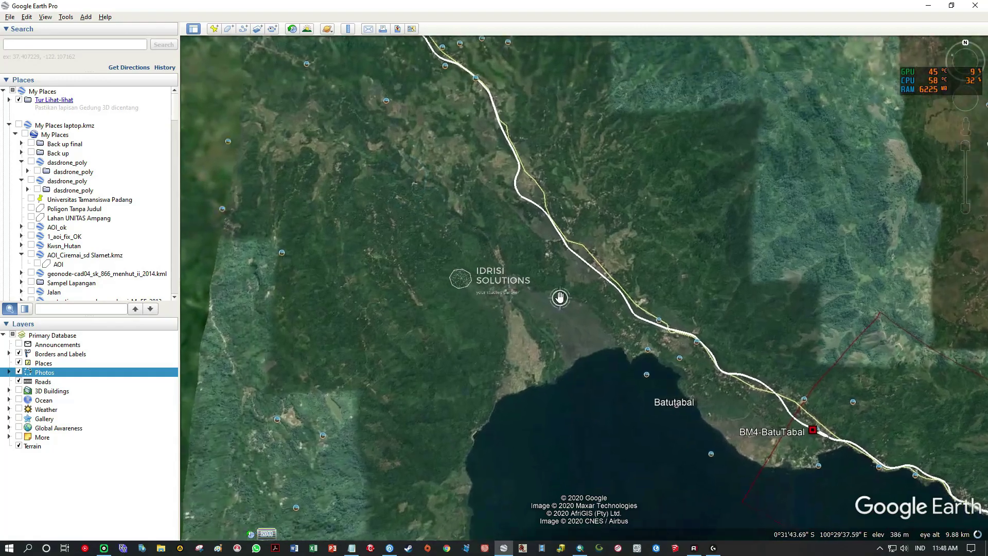
scroll(559, 298, up, 4)
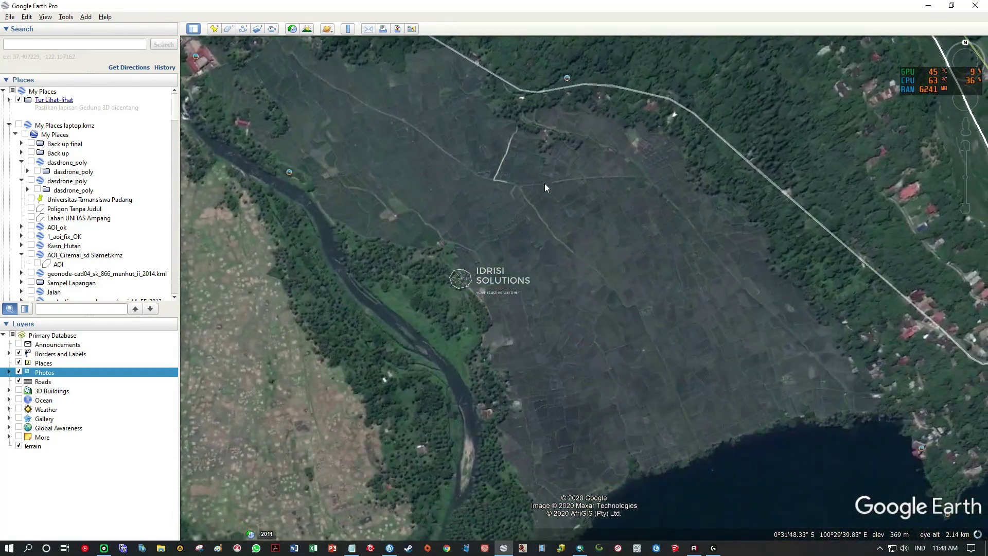
Inspect the fields on both sides of the river mouth and along the Batutabal shore to identify their land cover
drag(437, 329, 613, 193)
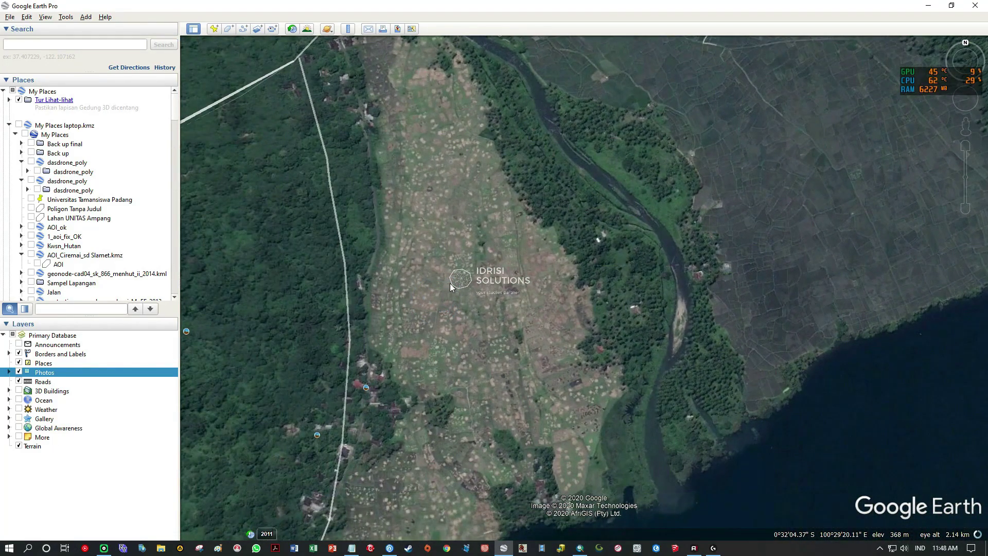
scroll(730, 247, up, 3)
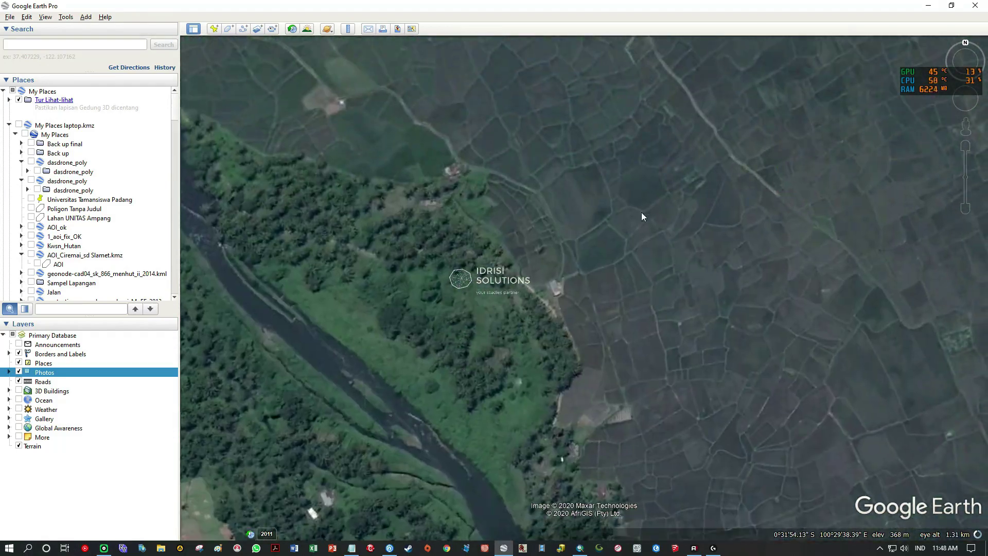
drag(589, 166, 712, 294)
drag(524, 249, 708, 132)
scroll(406, 386, down, 4)
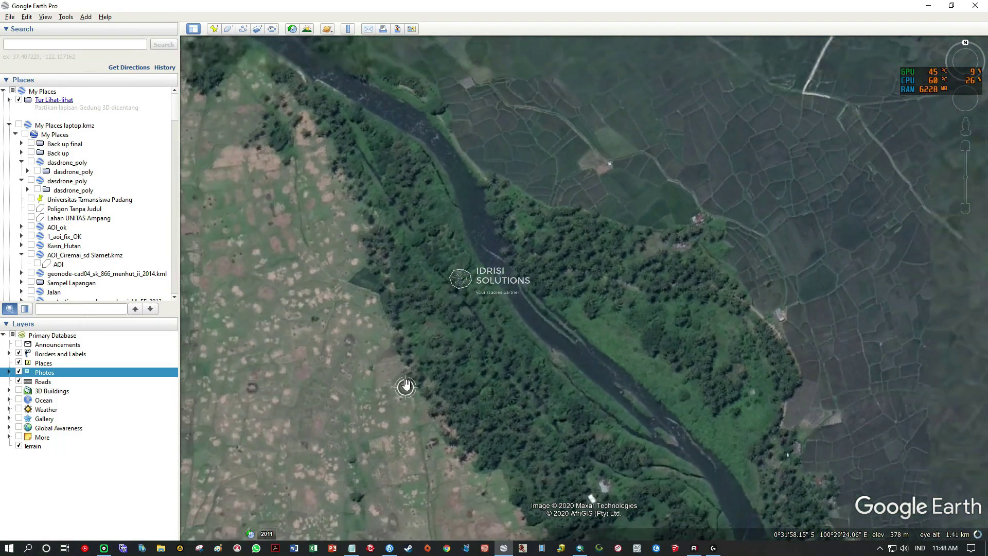
scroll(573, 368, down, 3)
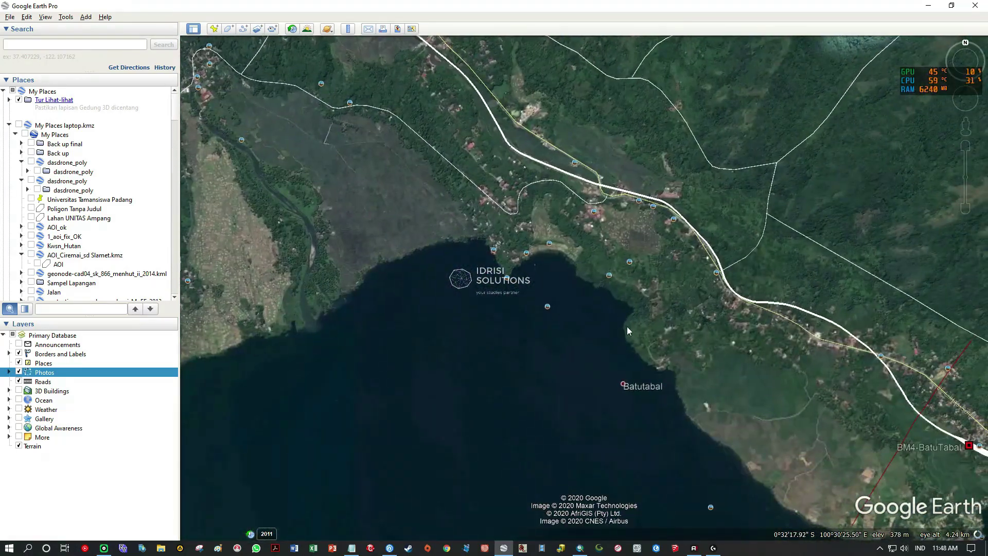
drag(625, 323, 447, 192)
scroll(633, 354, up, 5)
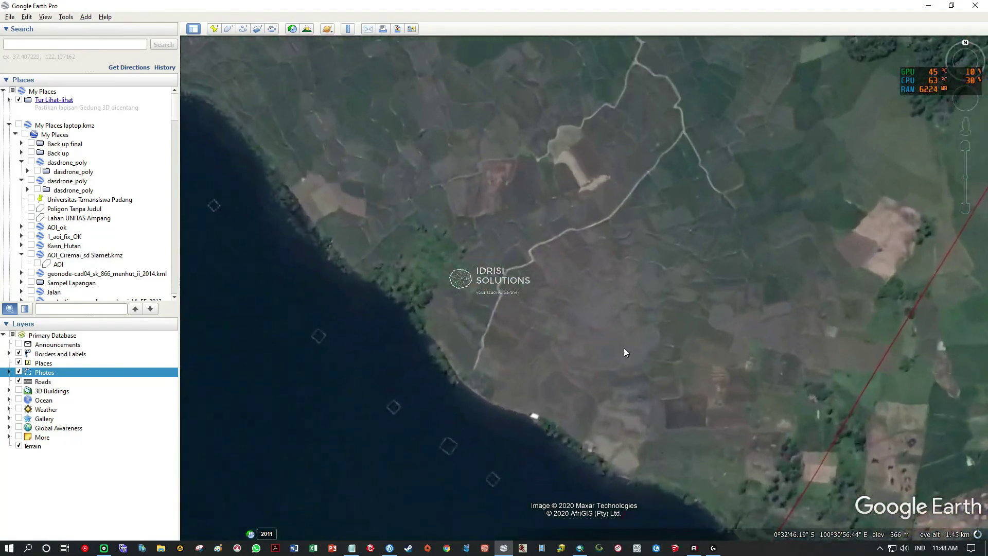
scroll(553, 314, down, 4)
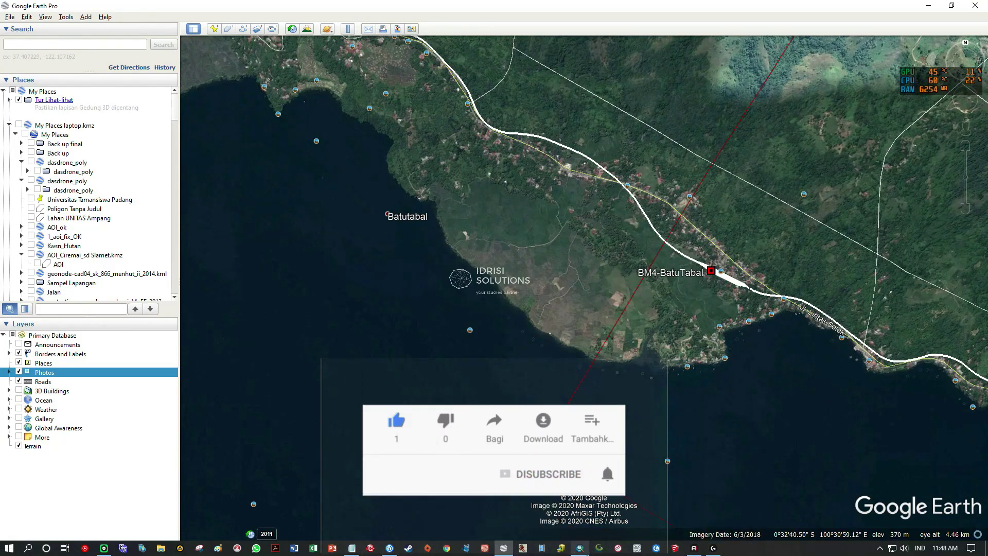
Return to ArcMap and examine the bare and reddish patches in the hills northeast of the lake on the natural-colour image
click(581, 547)
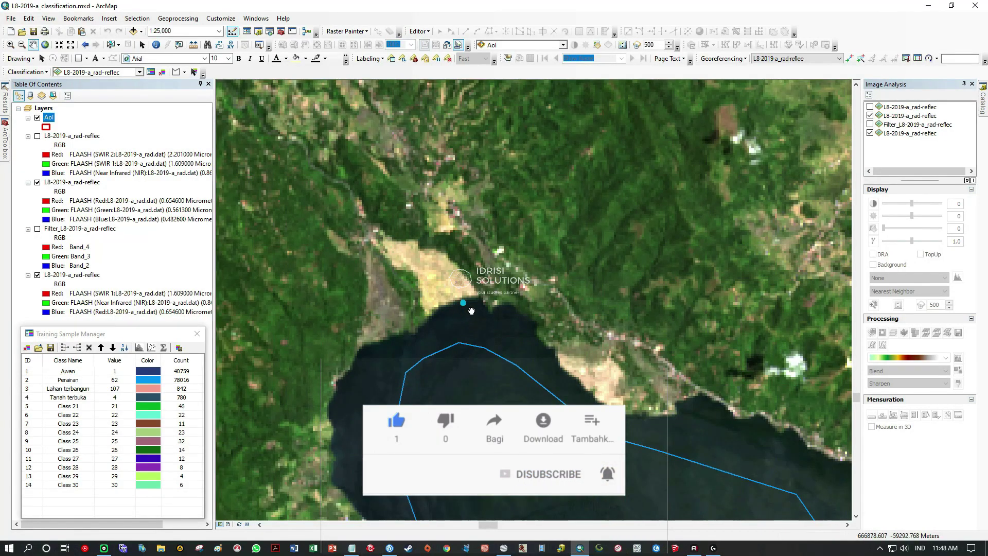
drag(489, 315, 332, 322)
drag(669, 381, 423, 325)
drag(458, 355, 399, 228)
drag(580, 186, 495, 270)
scroll(513, 274, up, 1)
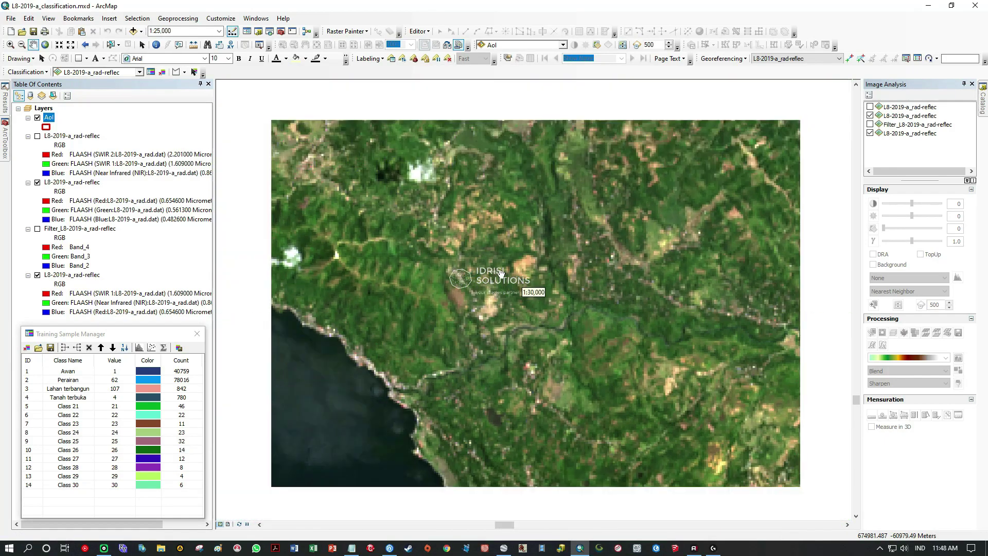
scroll(512, 274, down, 6)
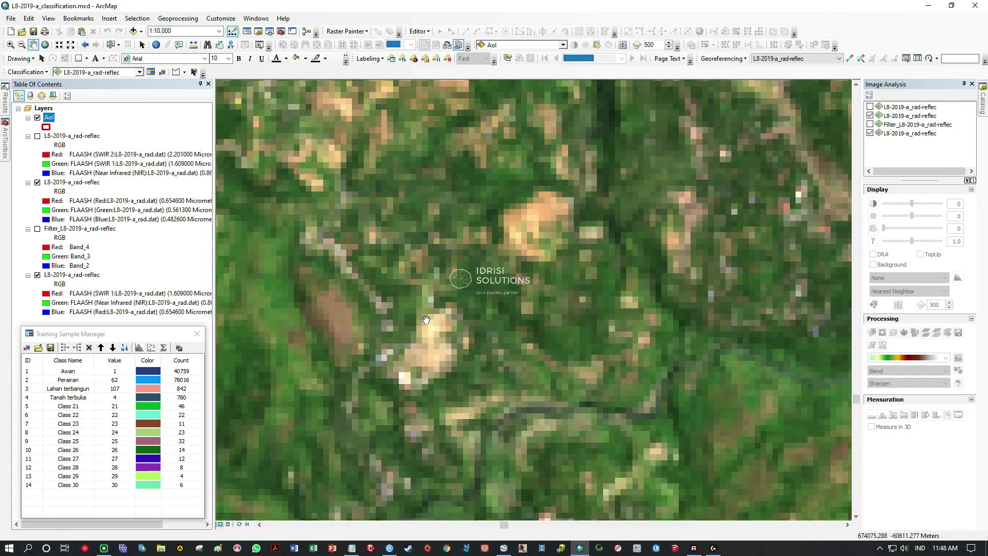
drag(546, 204, 603, 224)
scroll(574, 451, up, 3)
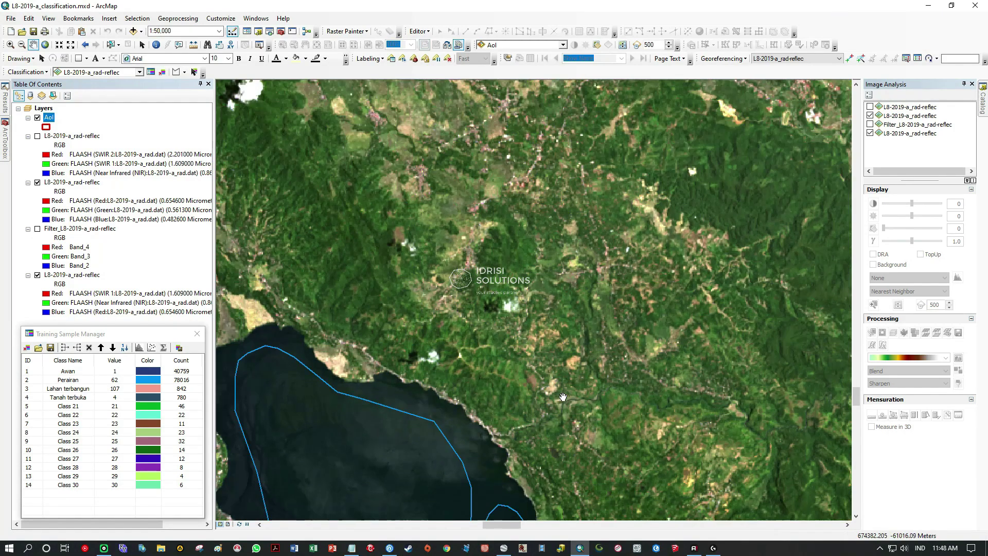
drag(565, 425, 583, 390)
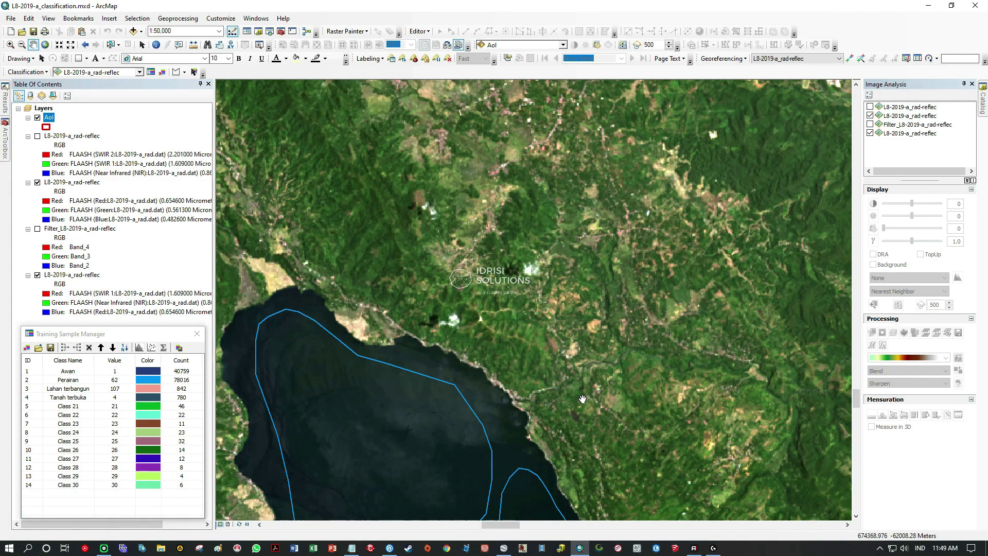
scroll(594, 366, up, 2)
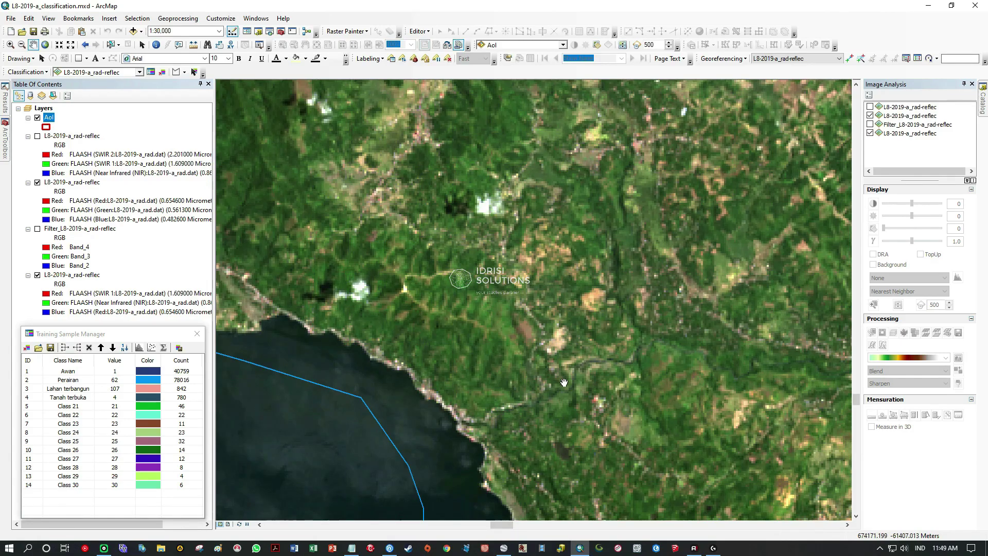
scroll(592, 368, up, 1)
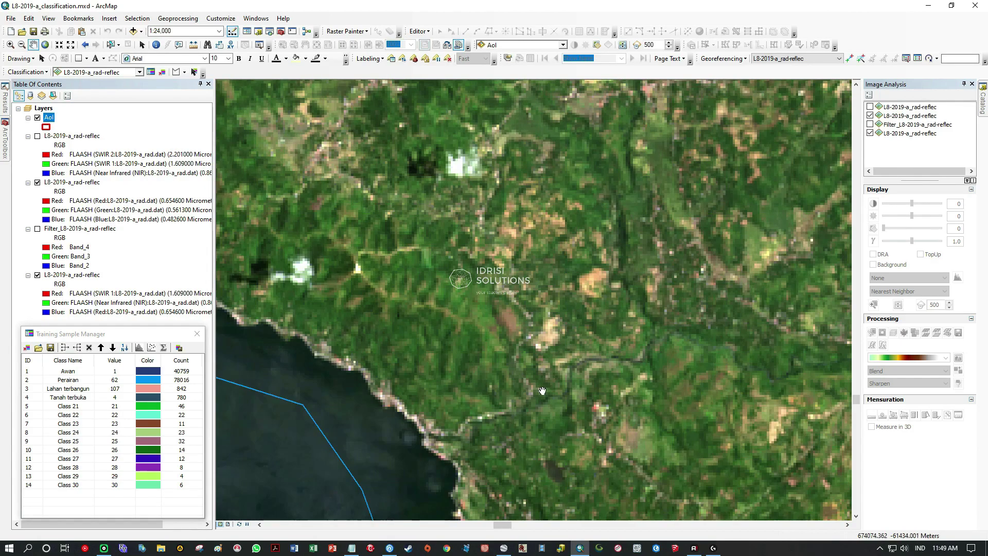
Switch to Google Earth Pro and inspect the reddish fields in the hills northeast of the lake to identify their land cover
click(504, 547)
scroll(697, 314, down, 3)
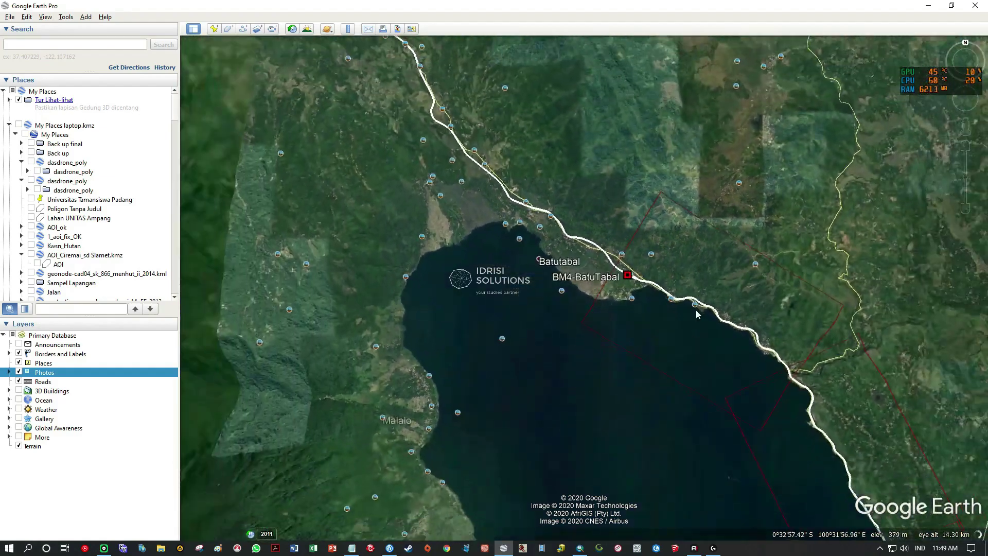
drag(696, 314, 380, 241)
drag(500, 425, 431, 454)
scroll(488, 256, up, 1)
drag(490, 202, 495, 287)
scroll(442, 250, up, 5)
scroll(440, 291, up, 3)
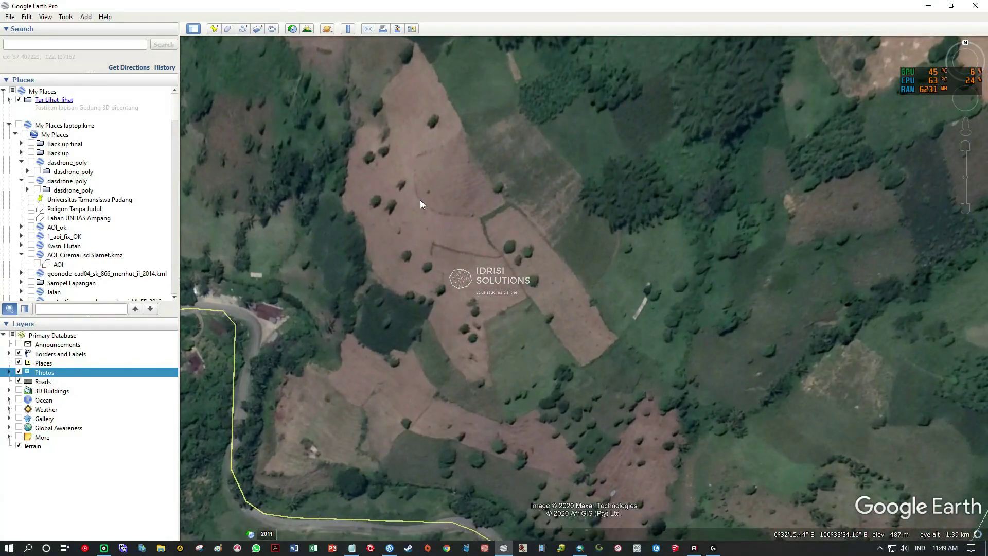
Examine the reddish plots beside the winding road and their wider surroundings in the high-resolution imagery
drag(441, 149, 501, 188)
drag(482, 386, 512, 223)
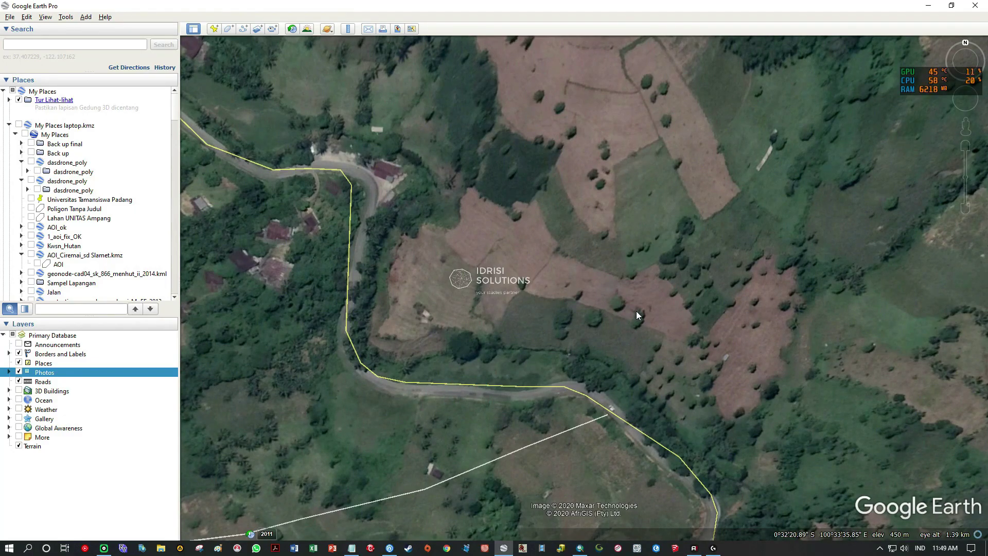
scroll(636, 311, down, 3)
scroll(636, 311, down, 3)
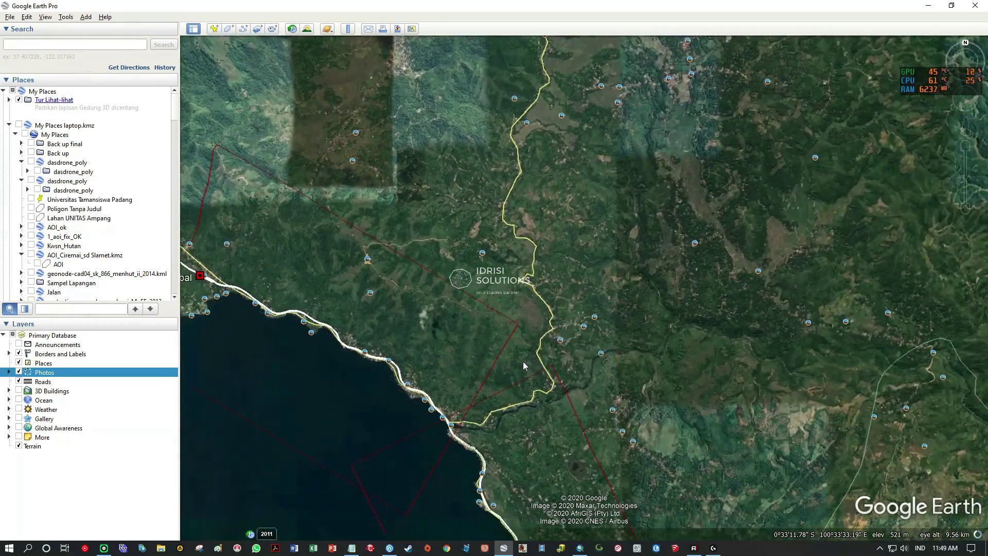
drag(530, 249, 514, 329)
scroll(502, 326, up, 3)
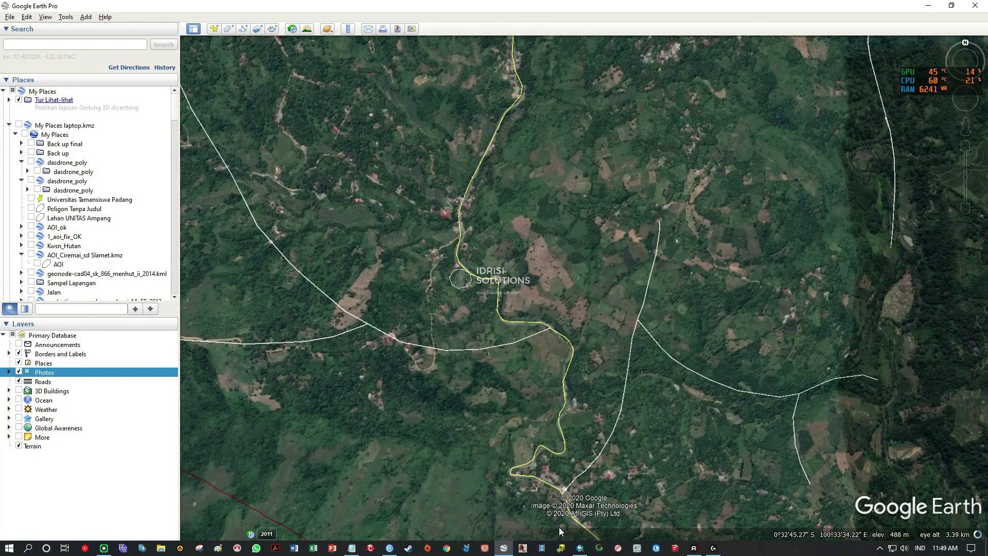
Switch to ArcMap and outline a polygon training sample over the orange bare-soil patch in the hills northeast of the lake
click(580, 547)
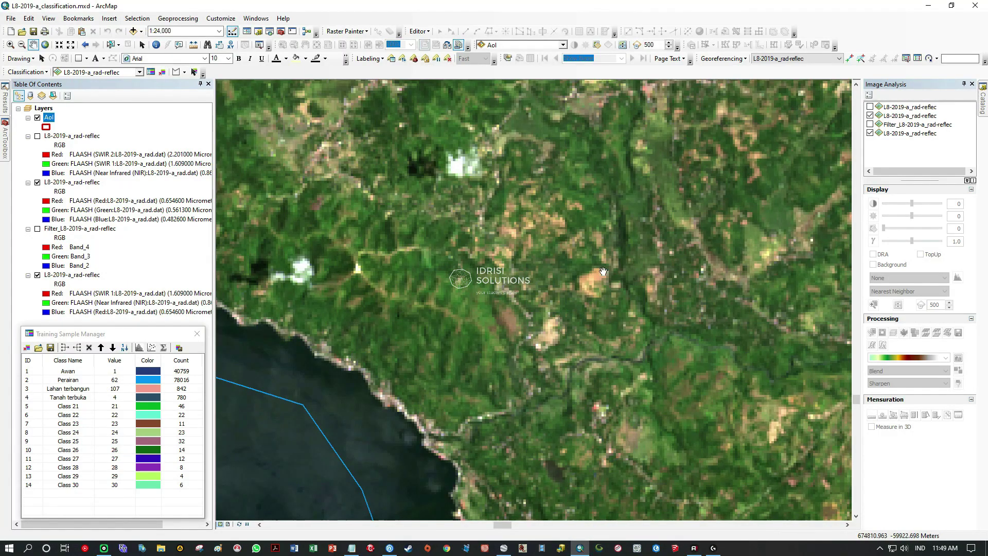
scroll(584, 298, up, 4)
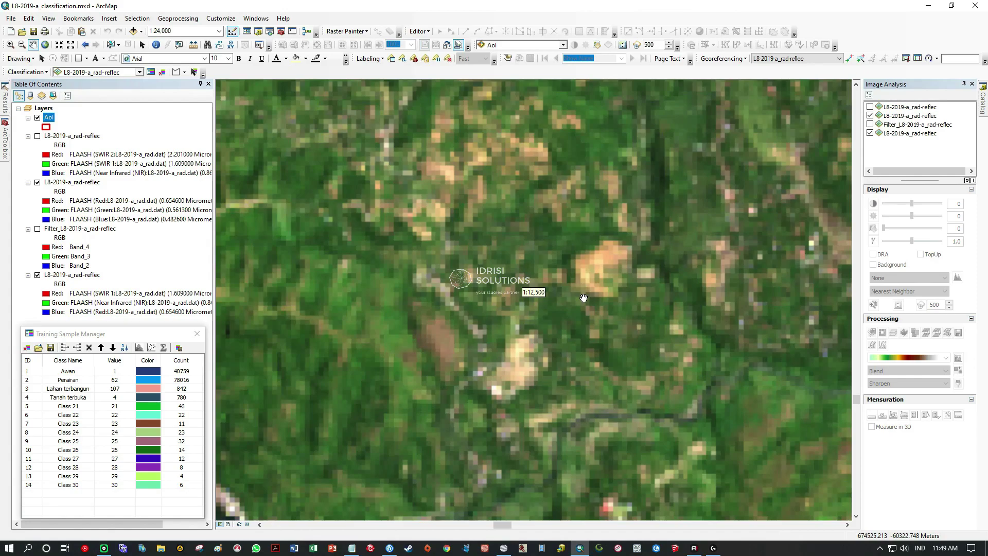
scroll(484, 316, up, 2)
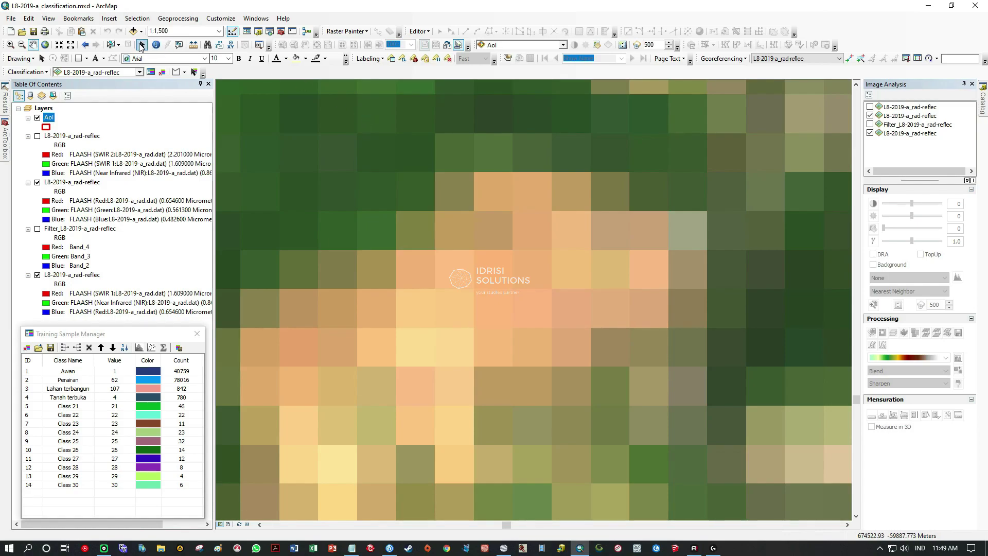
click(175, 71)
click(567, 355)
click(580, 316)
click(648, 310)
click(655, 223)
click(522, 221)
click(522, 266)
double_click(488, 260)
Merge the newly drawn bare-soil sample into the Tanah terbuka class
click(86, 493)
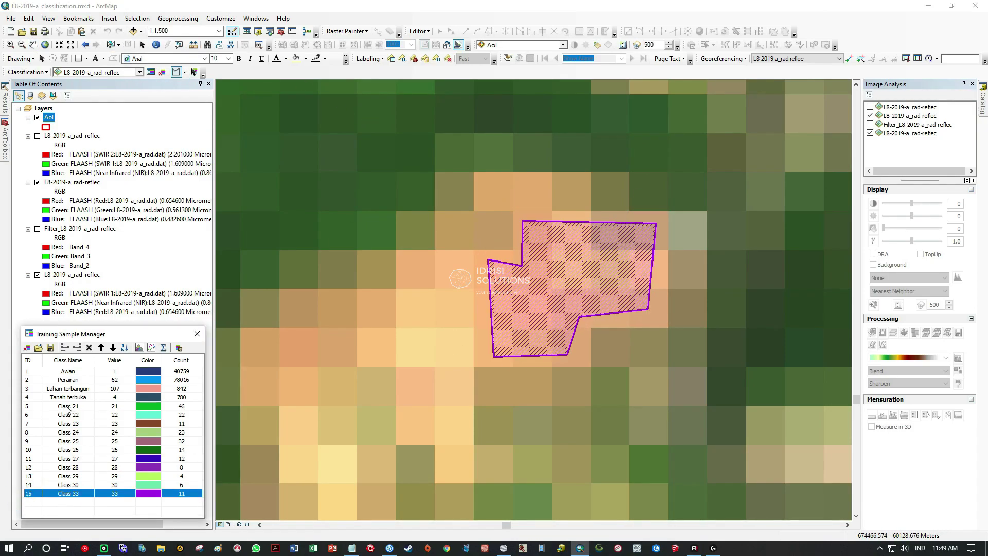
ctrl+click(34, 397)
click(64, 348)
Survey the natural-colour image south and east of the new bare-soil sample, and back north, for further candidate areas
scroll(504, 344, down, 5)
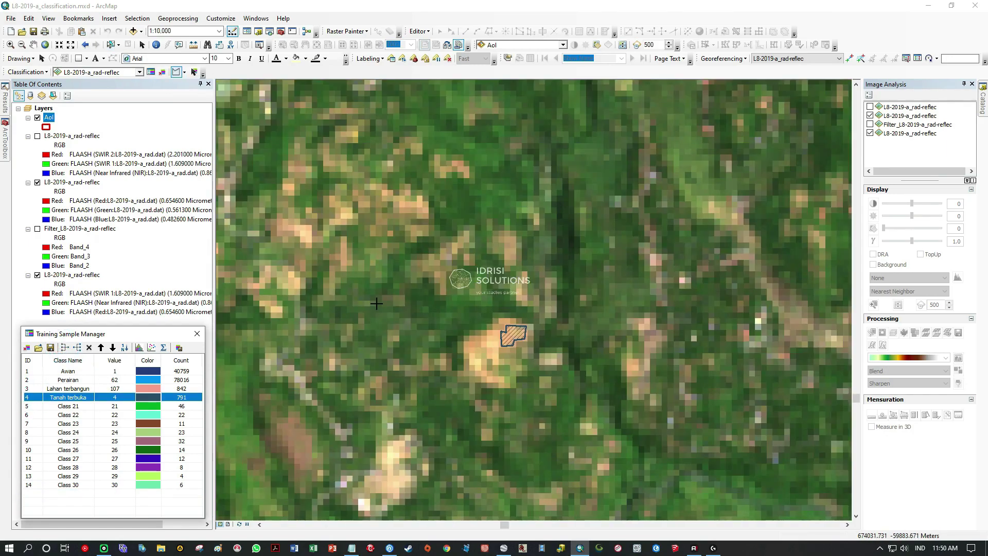
click(33, 44)
scroll(479, 381, down, 2)
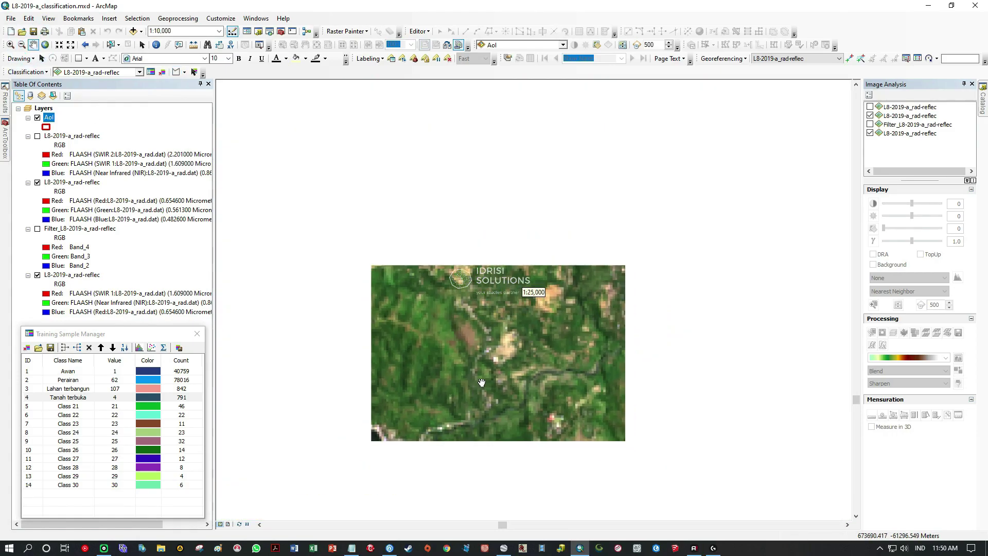
mouse_move(486, 383)
mouse_down()
mouse_move(454, 212)
mouse_move(510, 264)
mouse_up()
drag(446, 146, 528, 343)
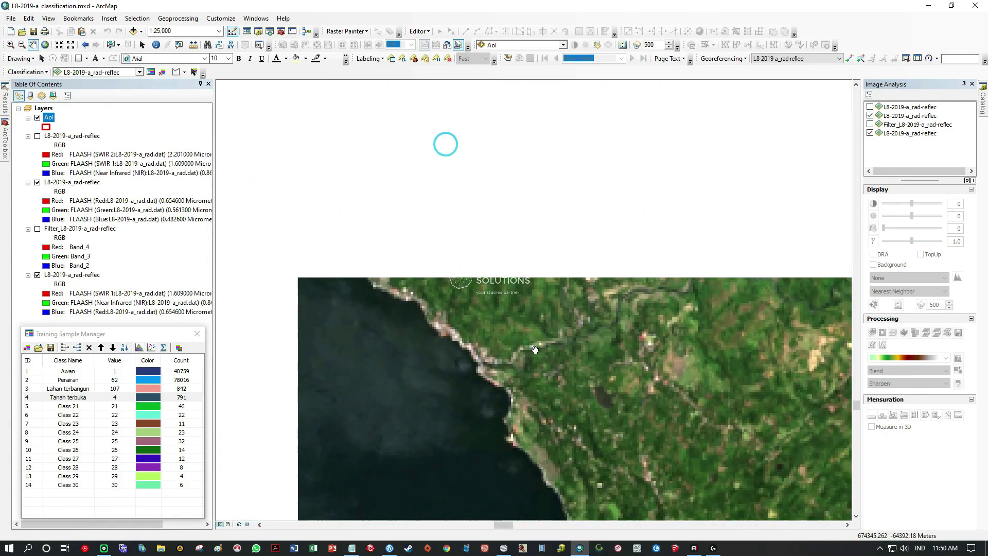
drag(687, 320, 500, 308)
drag(680, 360, 582, 345)
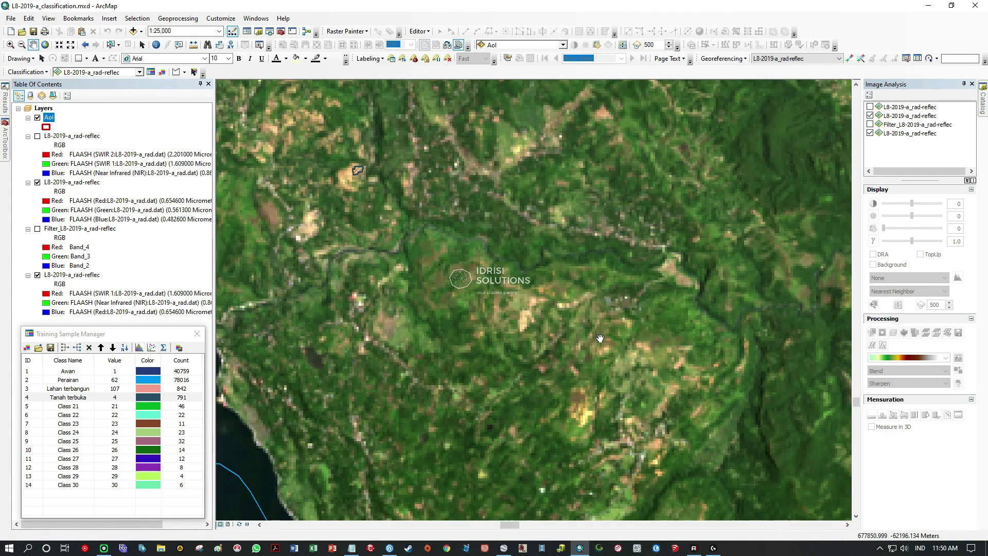
drag(658, 305, 615, 413)
drag(522, 234, 594, 374)
drag(496, 210, 631, 183)
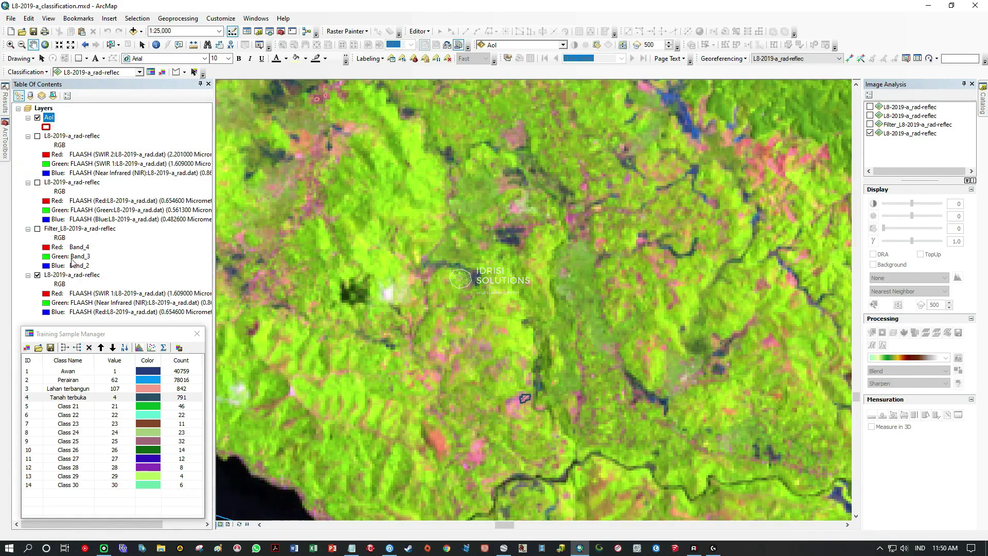
Examine vegetation and bare areas along the river east of the lakeshore on the SWIR 1, NIR, Red false-colour composite
drag(487, 324, 456, 196)
drag(456, 329, 399, 225)
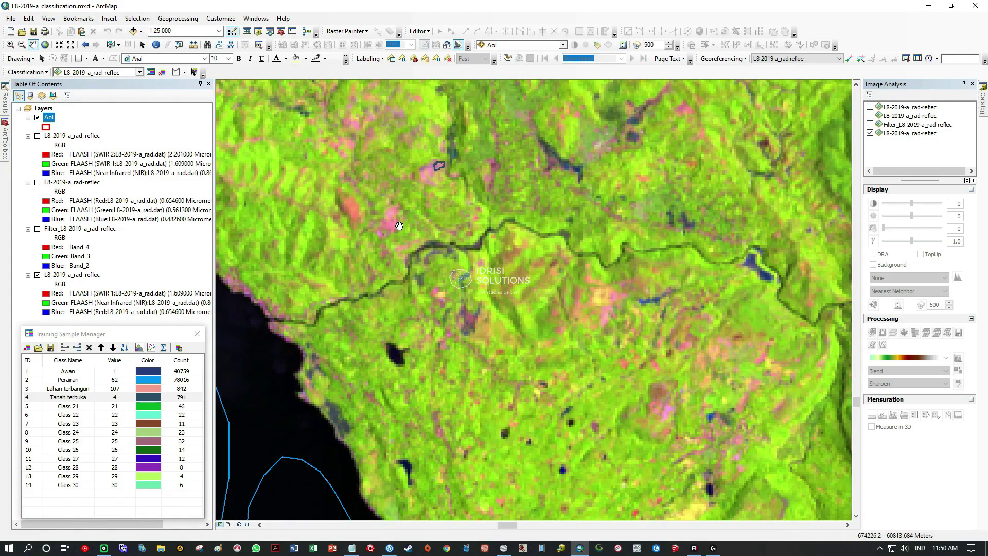
drag(521, 455, 535, 298)
scroll(489, 273, down, 5)
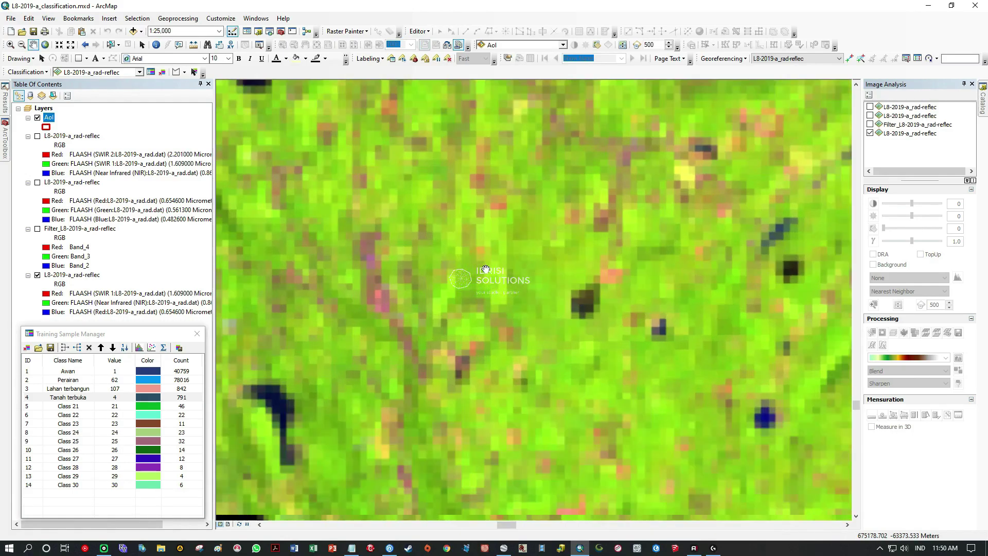
drag(424, 177, 610, 380)
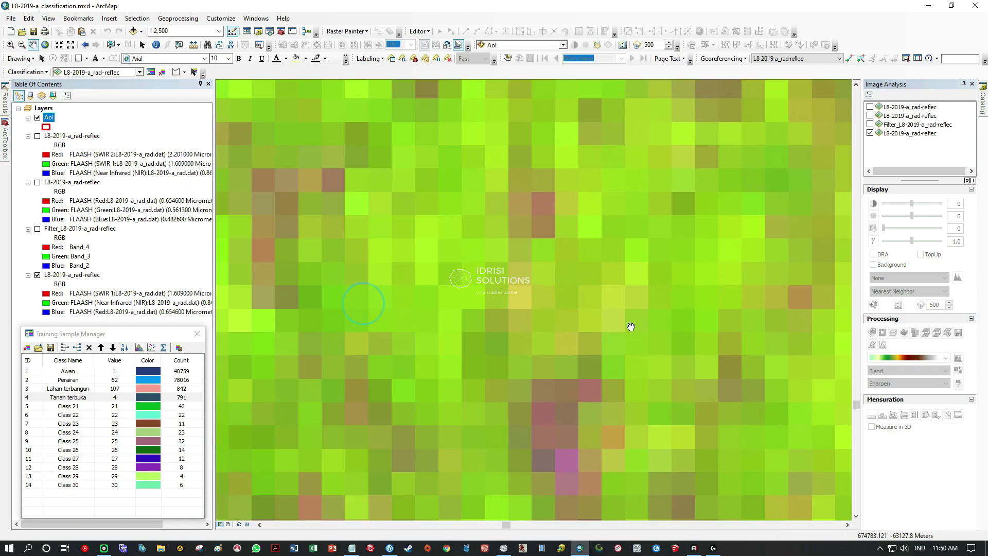
scroll(629, 327, up, 2)
drag(542, 278, 676, 396)
drag(544, 311, 655, 410)
drag(501, 294, 725, 432)
drag(649, 277, 582, 414)
drag(661, 395, 476, 366)
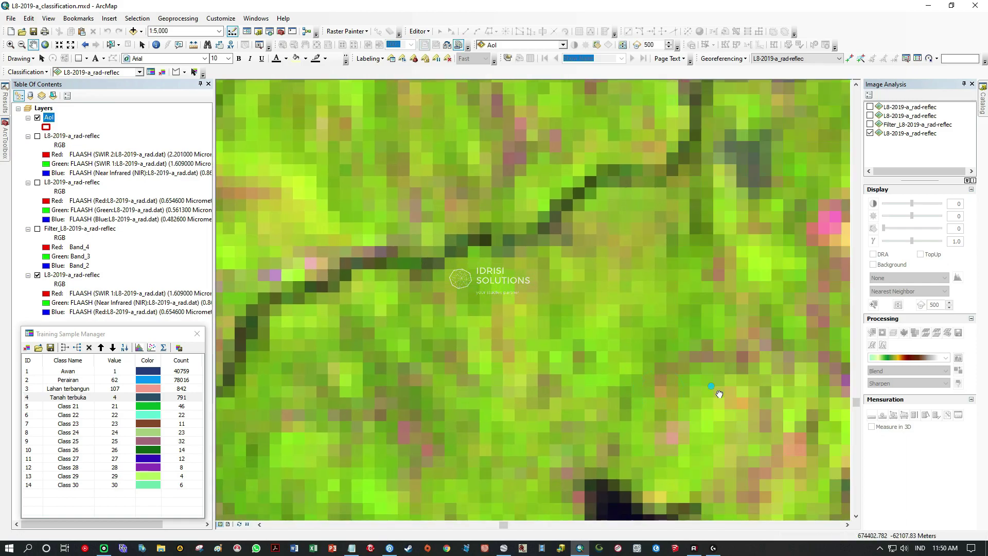
drag(719, 394, 557, 348)
scroll(600, 360, down, 1)
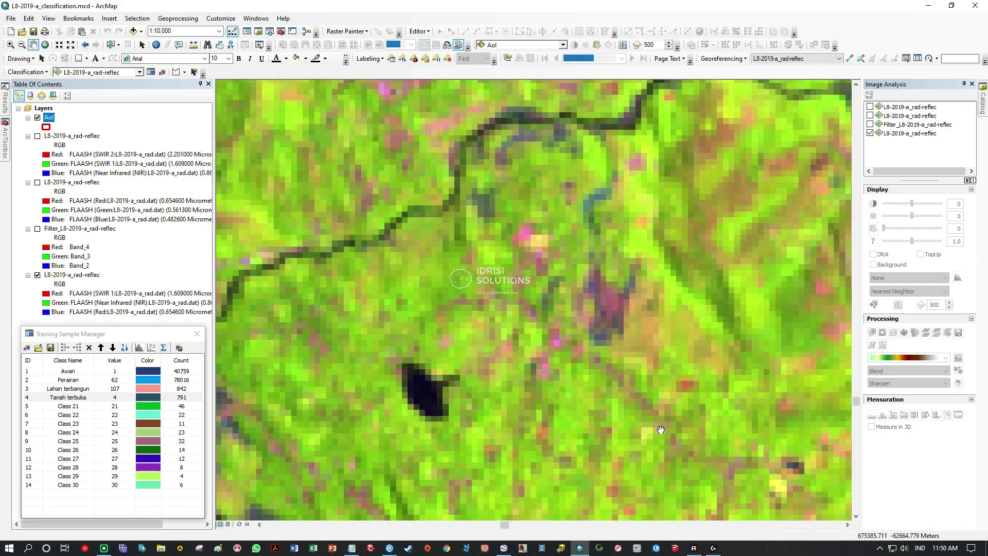
Examine the false-colour composite southeast of the small dark pond, past the yellow patch to the red patches
drag(662, 430, 442, 237)
drag(600, 363, 513, 344)
drag(578, 384, 606, 295)
drag(699, 393, 530, 338)
drag(605, 373, 638, 269)
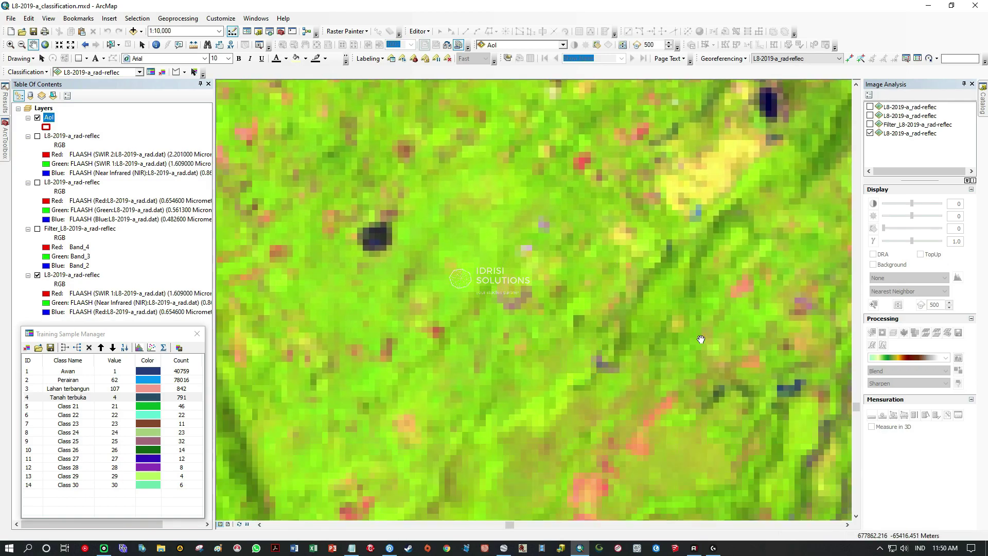
drag(579, 408, 747, 308)
drag(494, 353, 578, 255)
drag(678, 473, 494, 367)
scroll(421, 333, up, 1)
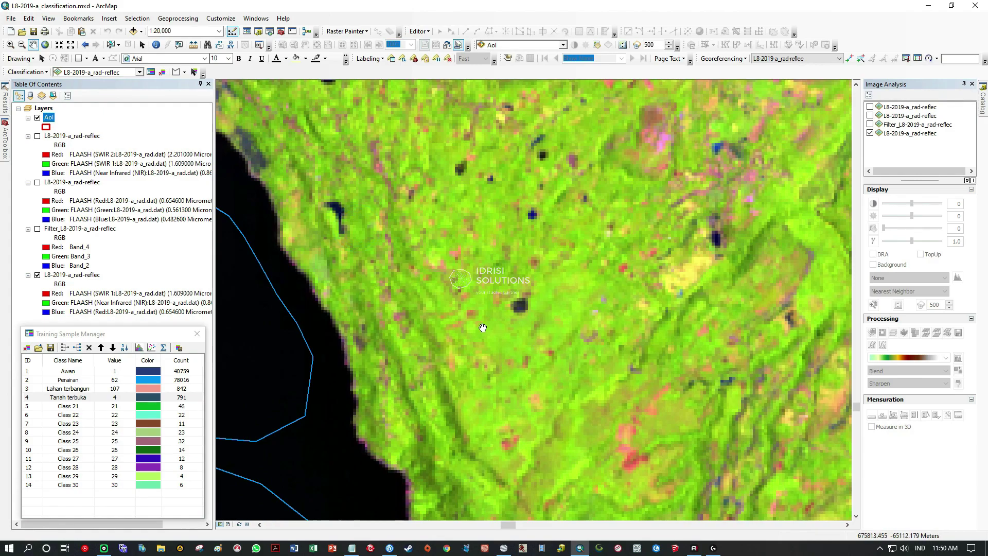
Compare vegetation tones on the false-colour composite between the eastern hills, the lakeshore and the slopes south of the red patches
drag(599, 315, 480, 330)
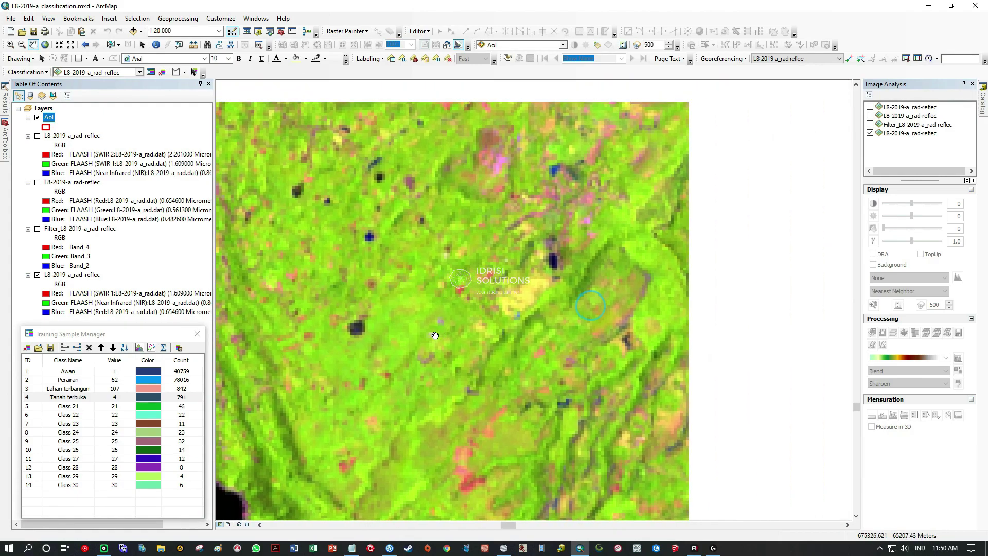
drag(629, 283, 524, 316)
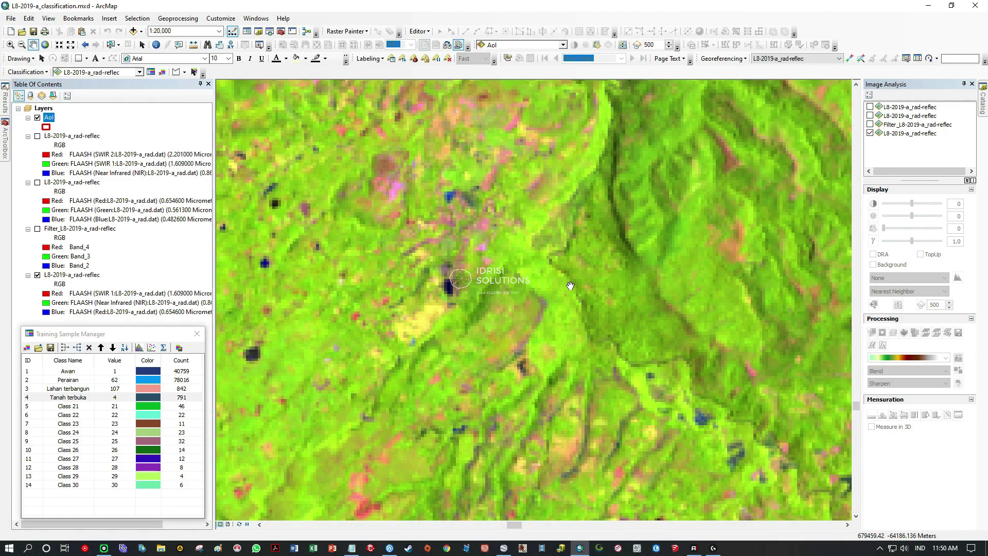
drag(554, 283, 558, 379)
drag(442, 332, 630, 338)
drag(408, 327, 630, 363)
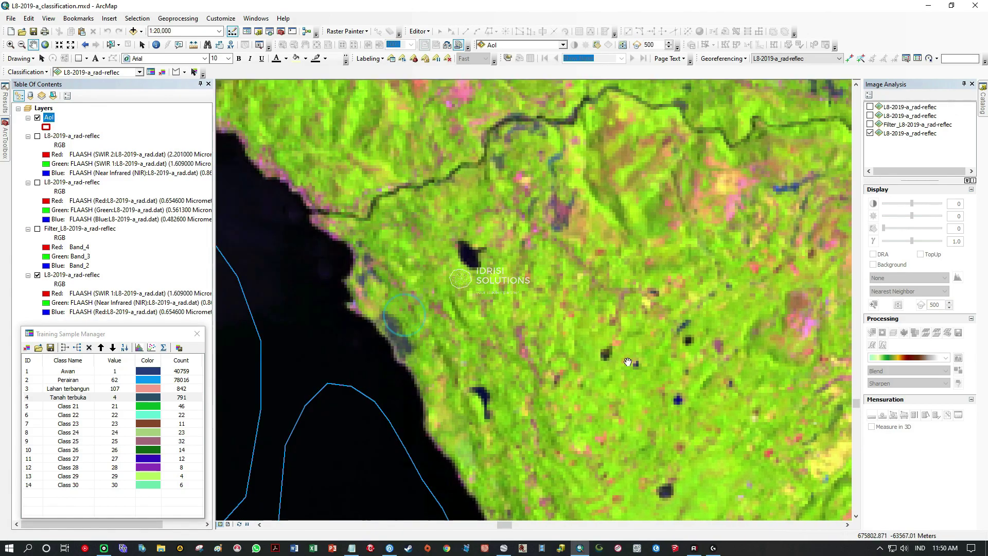
drag(474, 291, 486, 244)
drag(601, 413, 575, 355)
drag(581, 397, 517, 302)
drag(510, 390, 507, 289)
drag(686, 372, 563, 345)
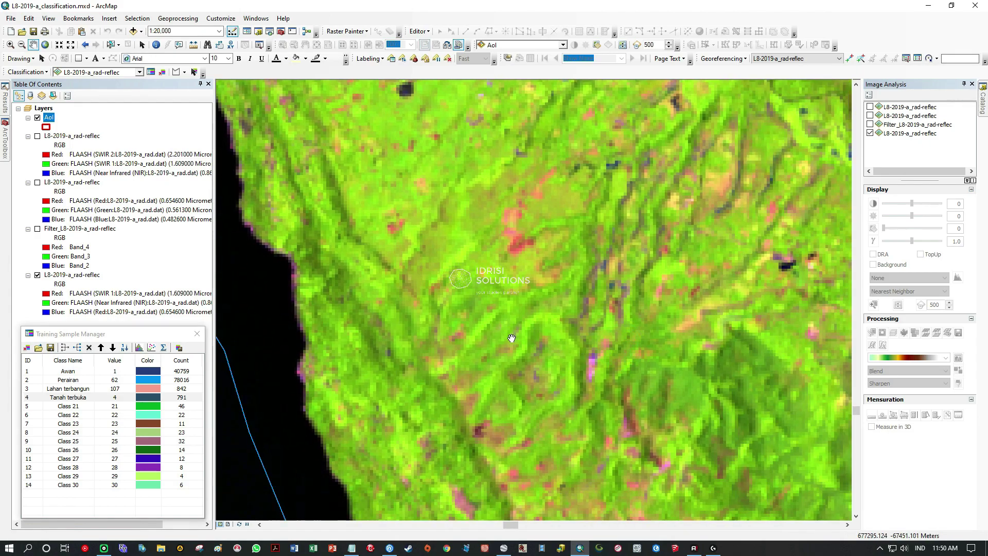
Outline a polygon training sample on the bright yellow-green strip just northwest of the red patches
scroll(530, 368, down, 3)
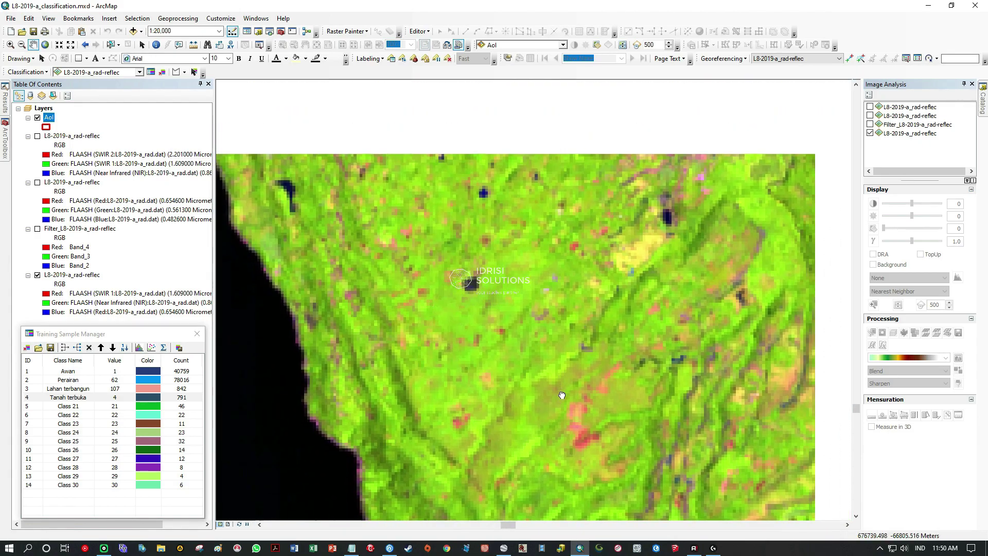
scroll(562, 394, down, 4)
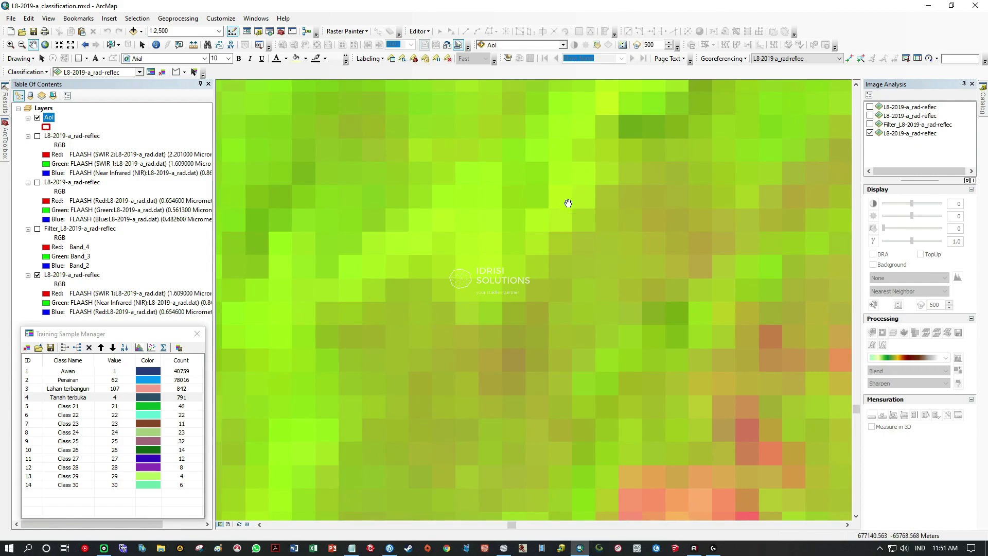
drag(444, 229, 455, 313)
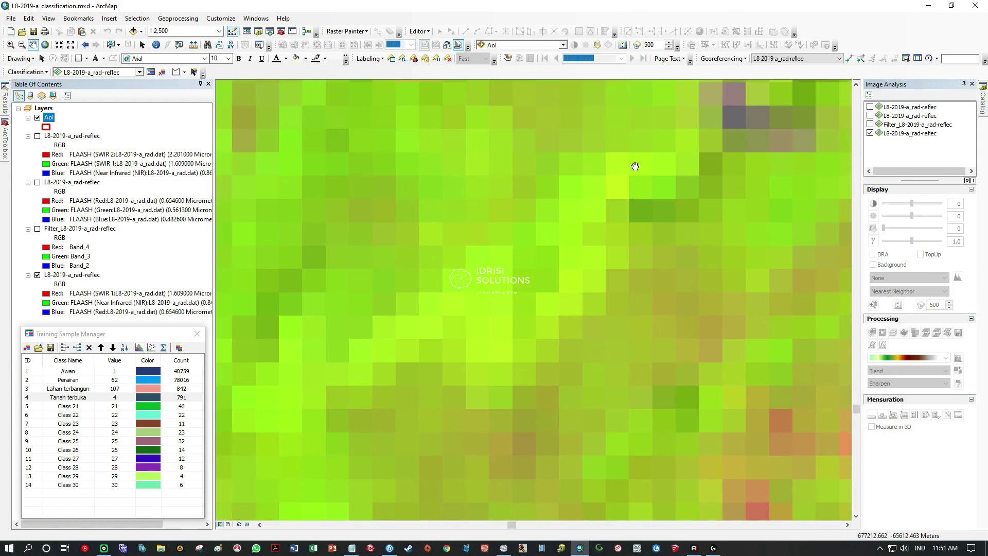
click(176, 71)
click(623, 191)
click(566, 290)
click(602, 289)
click(602, 253)
click(578, 251)
click(578, 211)
click(597, 209)
double_click(598, 184)
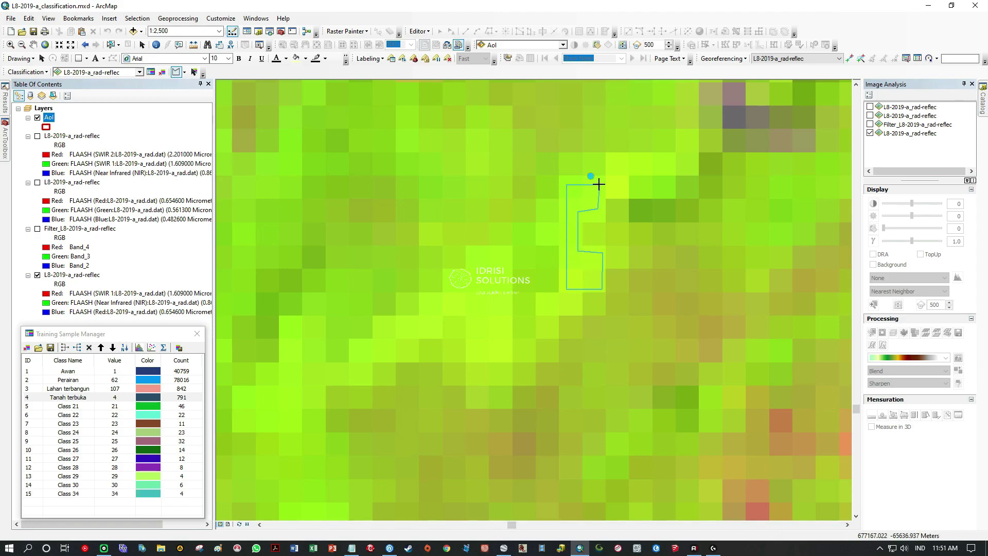
Outline a second polygon training sample over the bright green pixels just west of the previous one
click(473, 273)
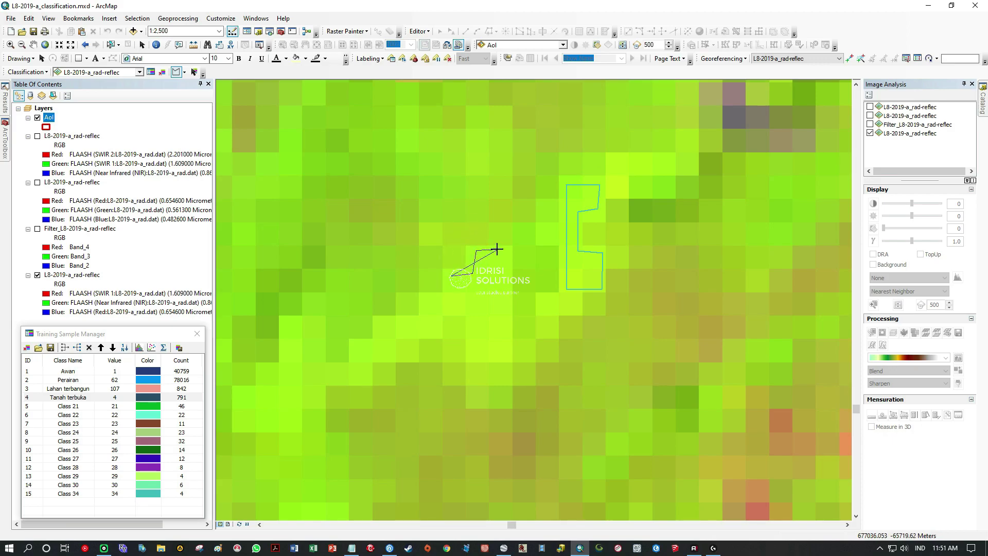
click(509, 334)
click(475, 334)
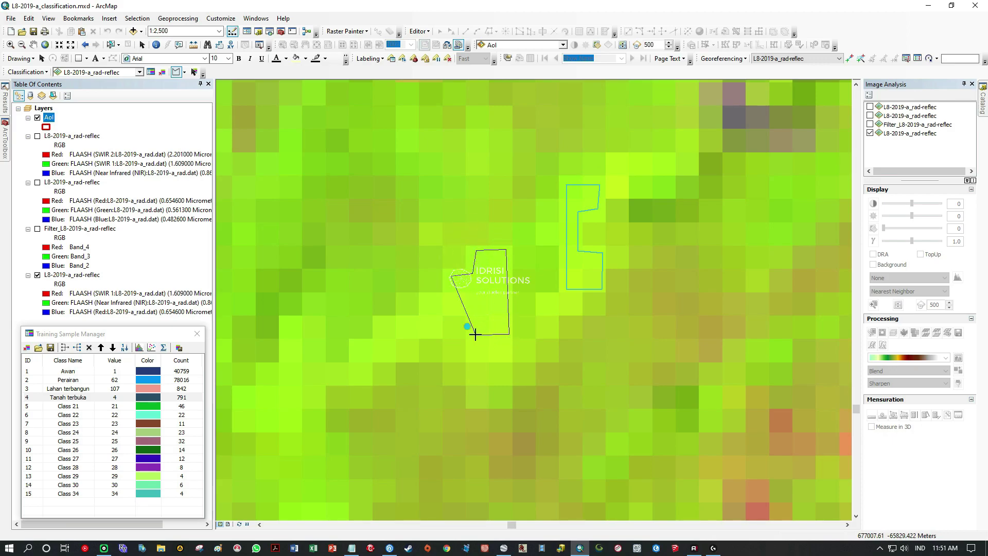
double_click(448, 309)
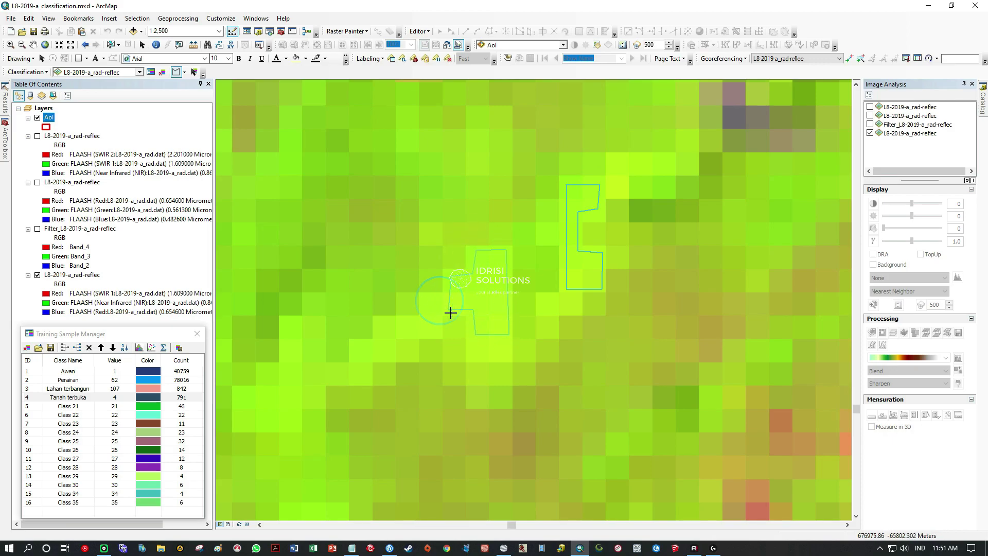
Outline a polygon training sample on the bright green pixels just south of the narrow river northeast of the lakeshore
scroll(350, 367, up, 2)
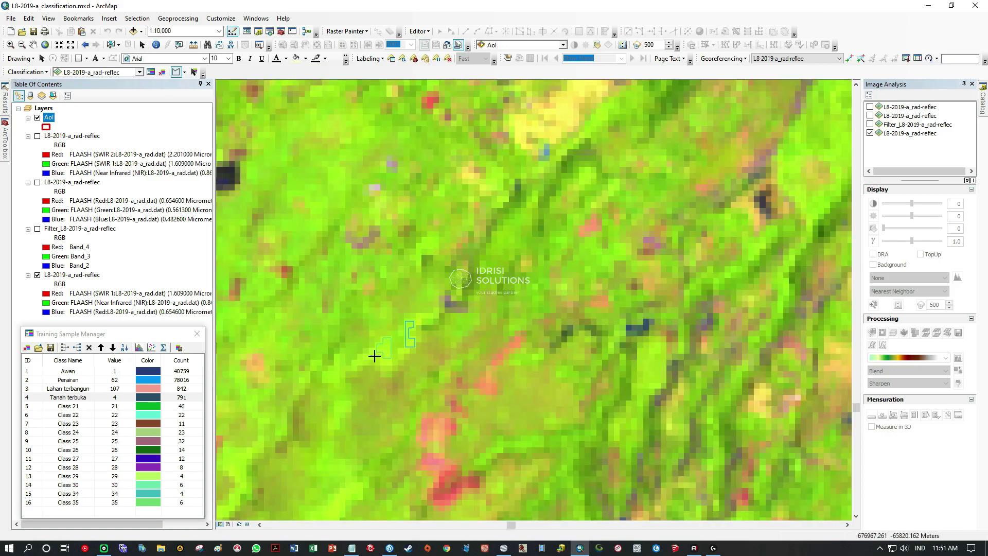
scroll(384, 355, up, 2)
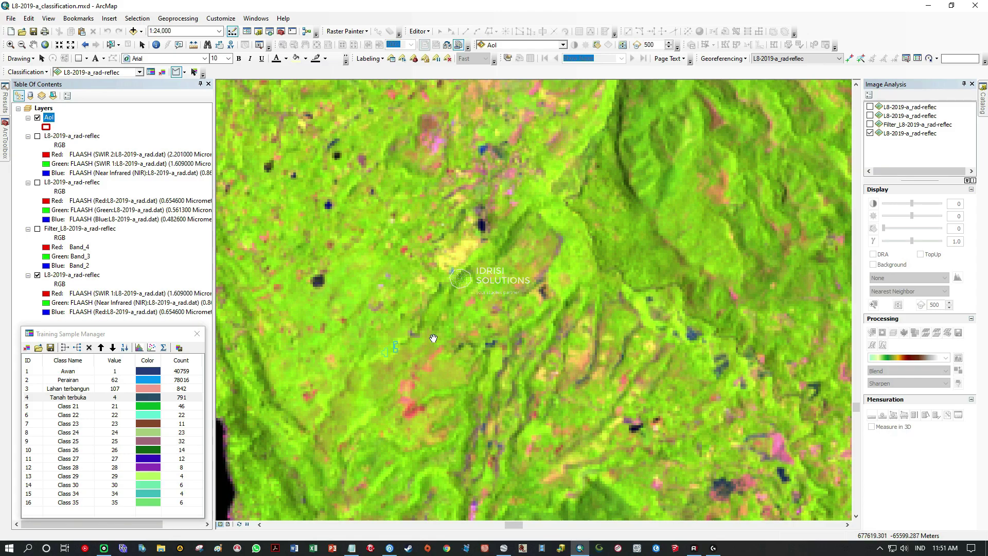
drag(434, 338, 619, 314)
drag(499, 263, 579, 383)
drag(472, 240, 548, 390)
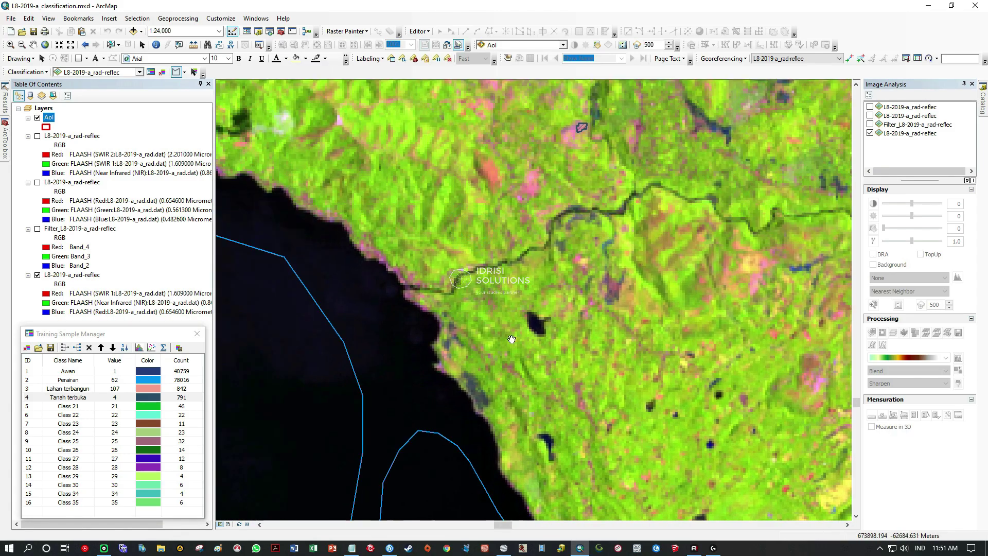
scroll(515, 344, down, 4)
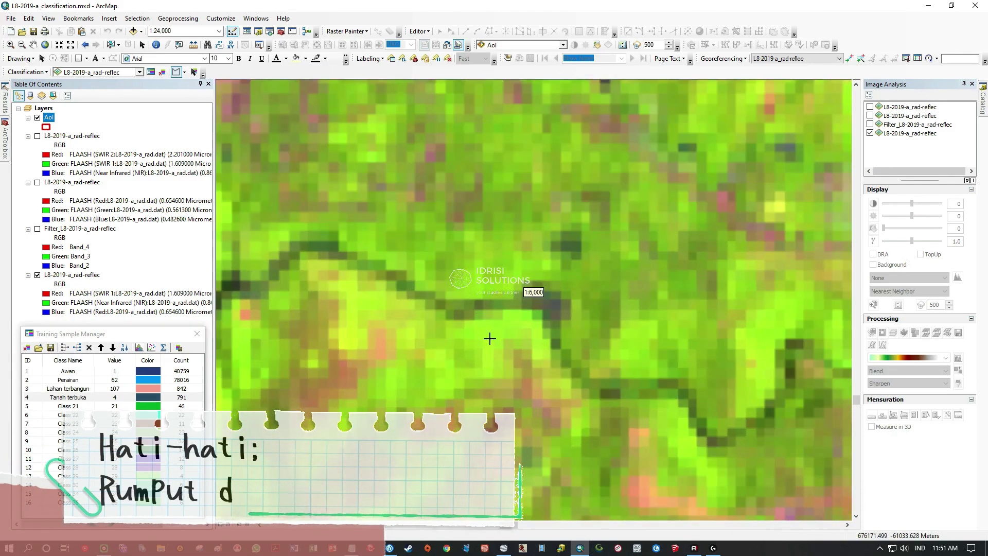
scroll(489, 338, down, 3)
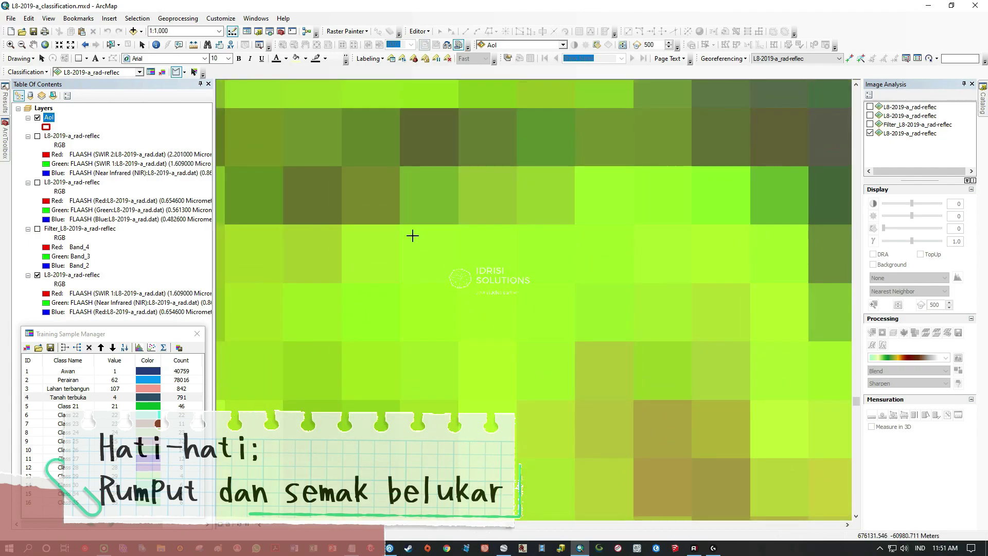
click(410, 328)
click(547, 330)
click(554, 298)
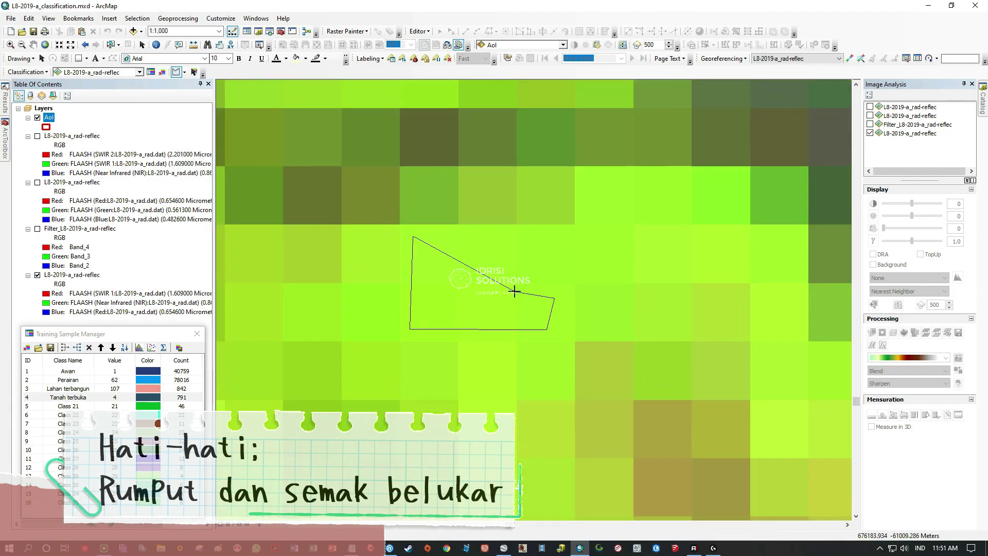
double_click(502, 236)
Outline a narrow rectangular training sample along the bright green pixel column just east of the dark blue patch, farther east along the river
scroll(535, 310, up, 3)
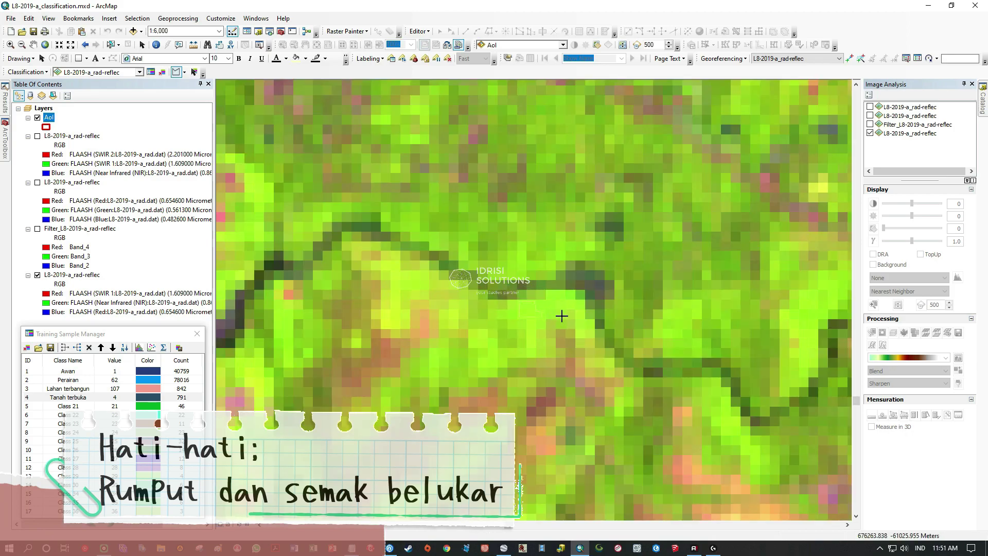
drag(718, 396, 523, 355)
drag(637, 364, 540, 304)
drag(674, 236, 453, 252)
drag(772, 352, 604, 320)
drag(734, 313, 506, 320)
scroll(507, 320, up, 3)
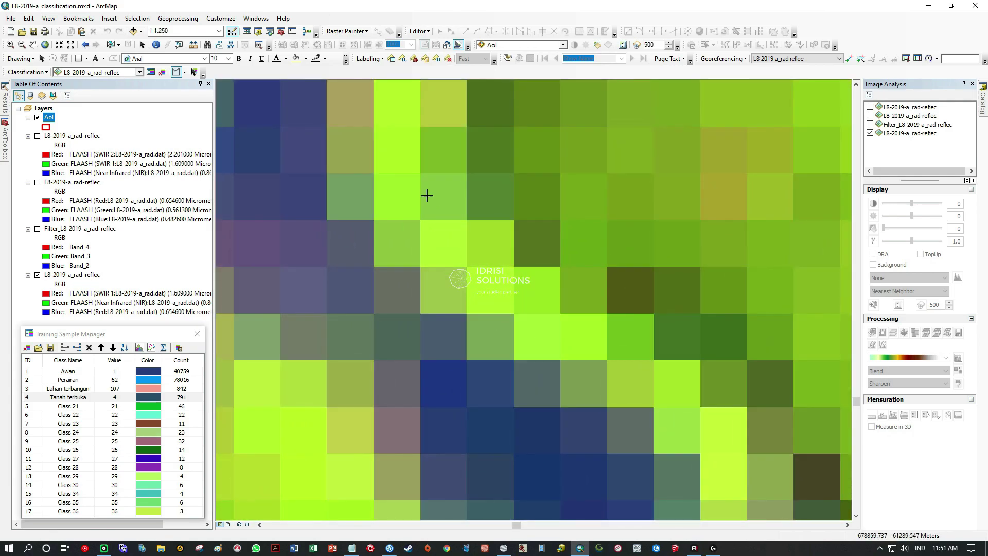
drag(405, 161, 429, 283)
click(396, 206)
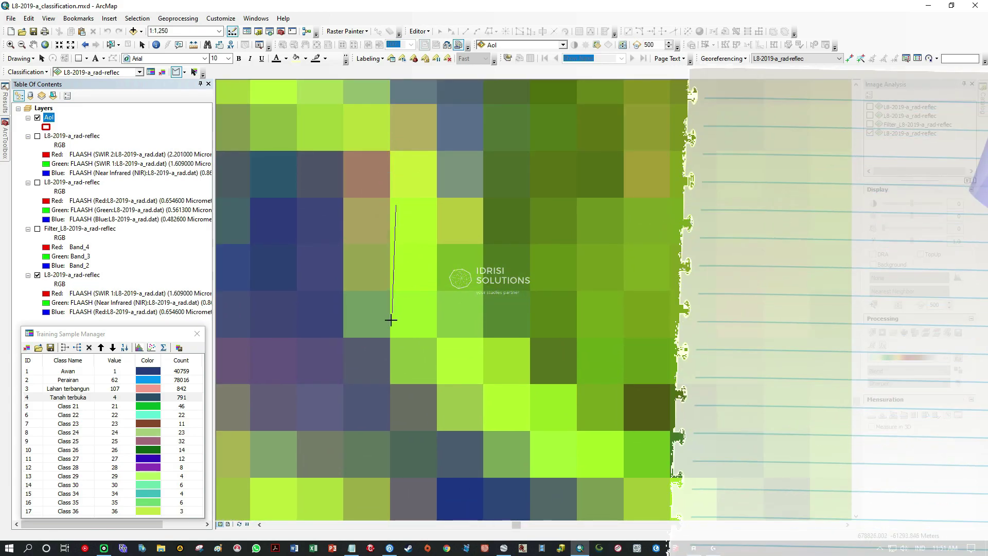
click(400, 325)
click(433, 324)
double_click(432, 202)
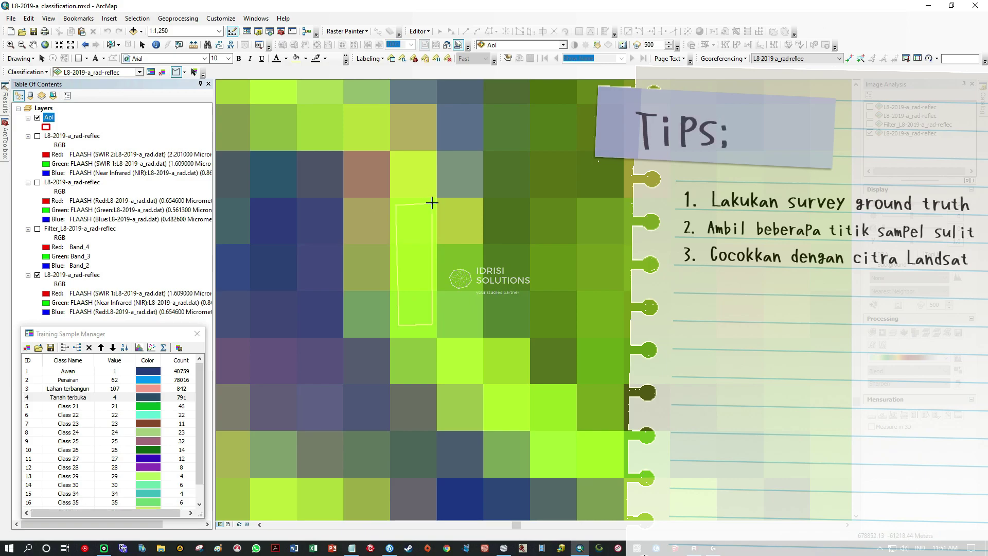
Survey the false-colour composite from the southern river valley to the volcano's western slopes for more vegetation sample areas
drag(520, 383, 405, 222)
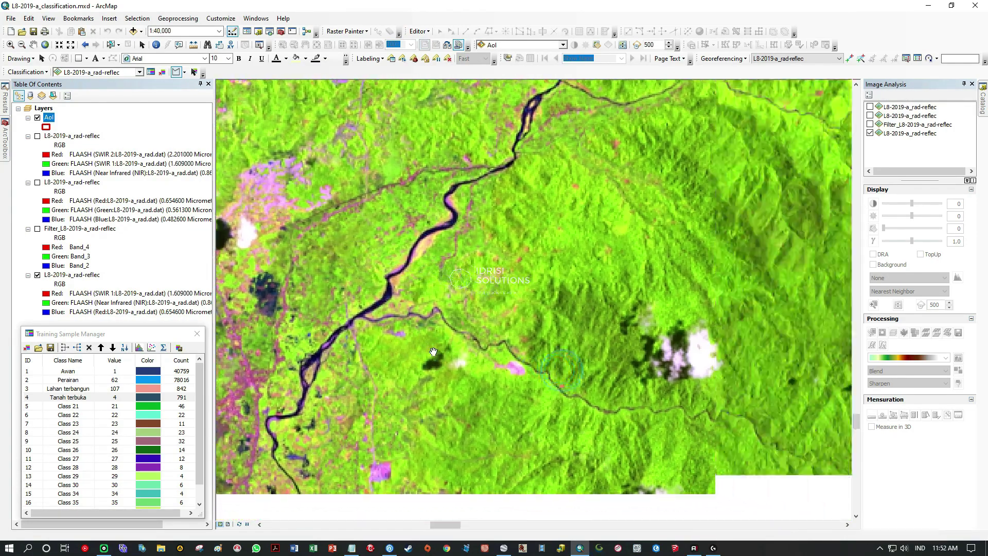
drag(433, 351, 441, 507)
drag(556, 304, 444, 334)
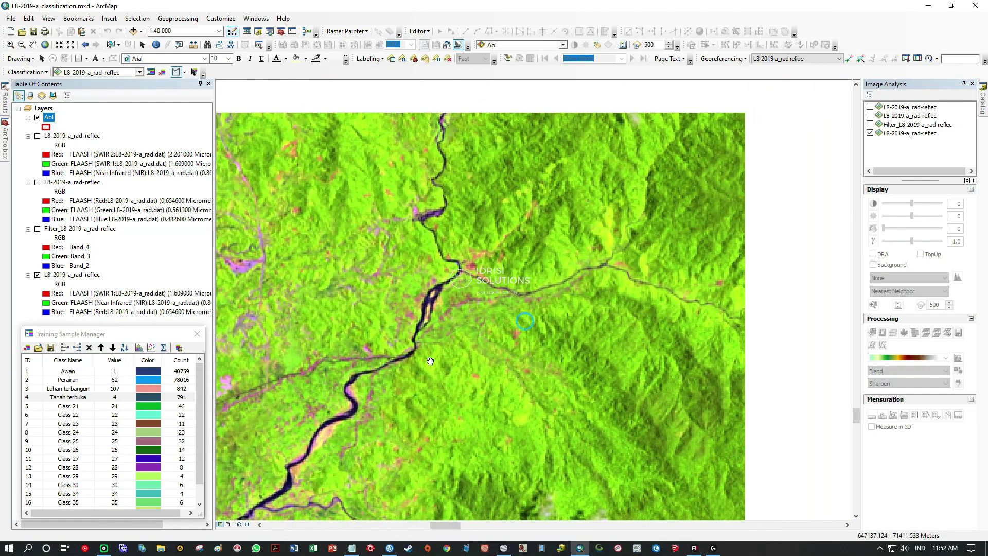
drag(446, 223, 527, 403)
drag(389, 347, 663, 353)
drag(489, 350, 652, 301)
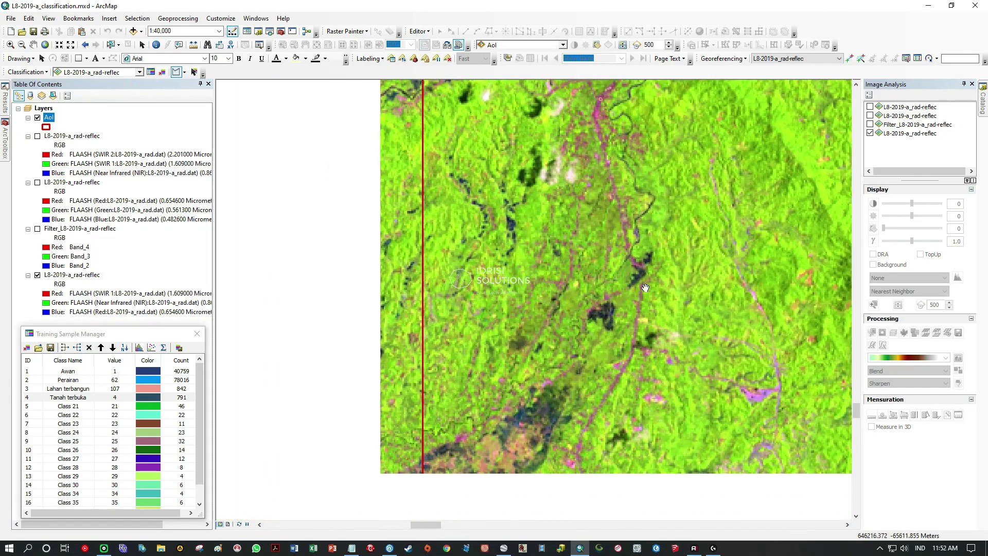
drag(549, 199, 501, 379)
drag(499, 261, 461, 375)
drag(503, 254, 455, 371)
drag(508, 219, 467, 339)
drag(476, 219, 436, 378)
drag(386, 216, 449, 352)
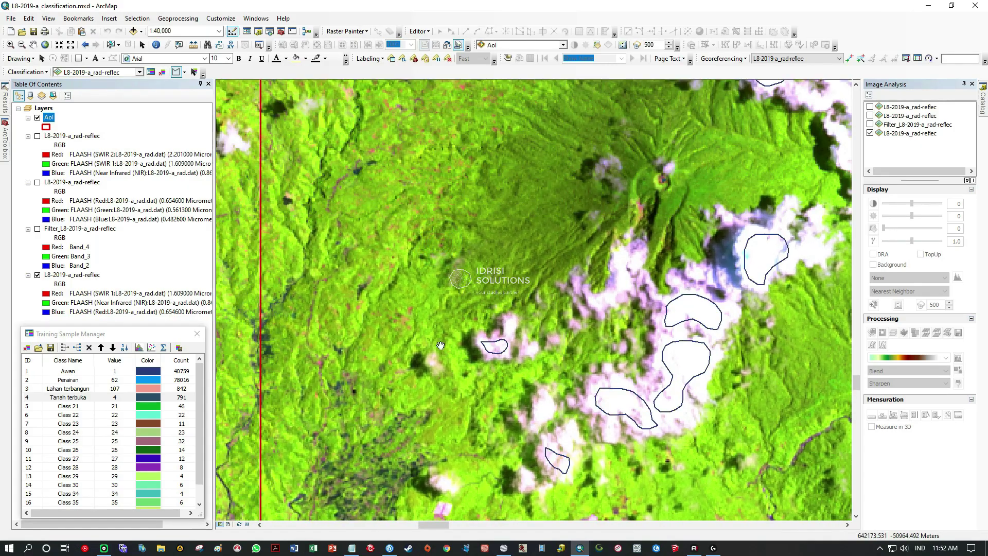
Outline a small four-sided training sample on the yellow-green pixels just east of the pink pixels, west of the volcano
scroll(343, 300, up, 2)
scroll(343, 301, down, 2)
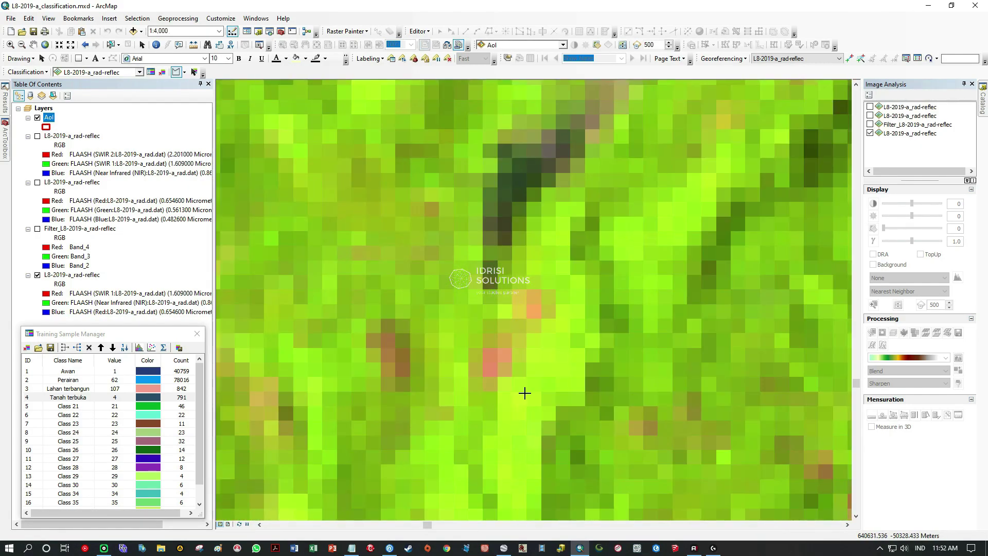
scroll(474, 280, down, 2)
scroll(519, 263, down, 2)
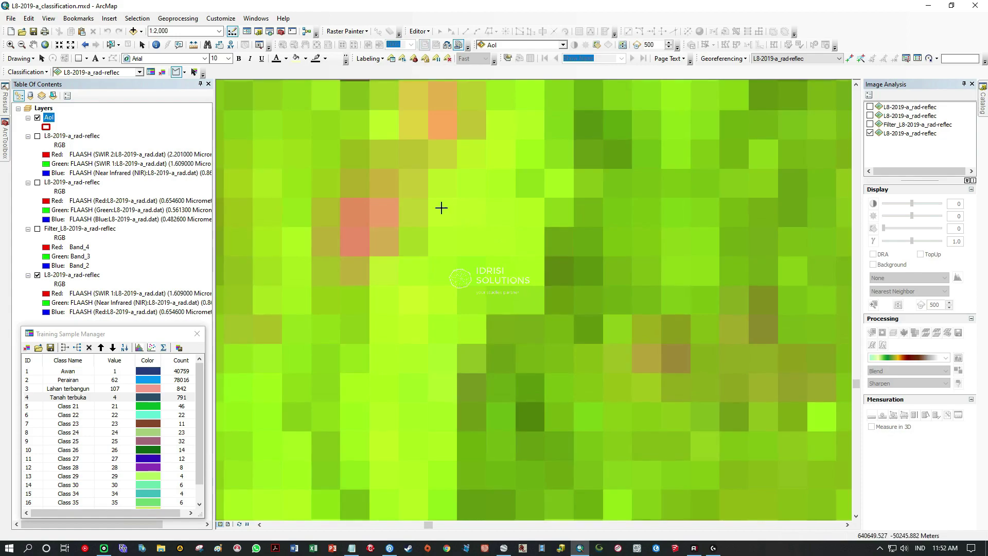
click(532, 206)
click(534, 249)
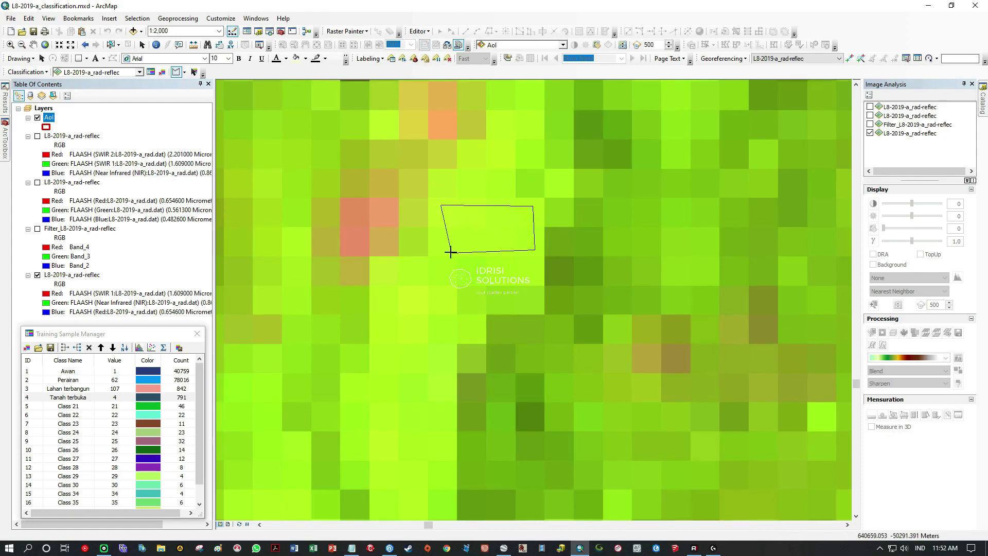
double_click(437, 250)
Outline a tall rectangular training sample on the yellow-green strip just southwest of the previous small polygon
drag(455, 306, 483, 258)
click(426, 206)
click(410, 357)
click(427, 419)
click(502, 420)
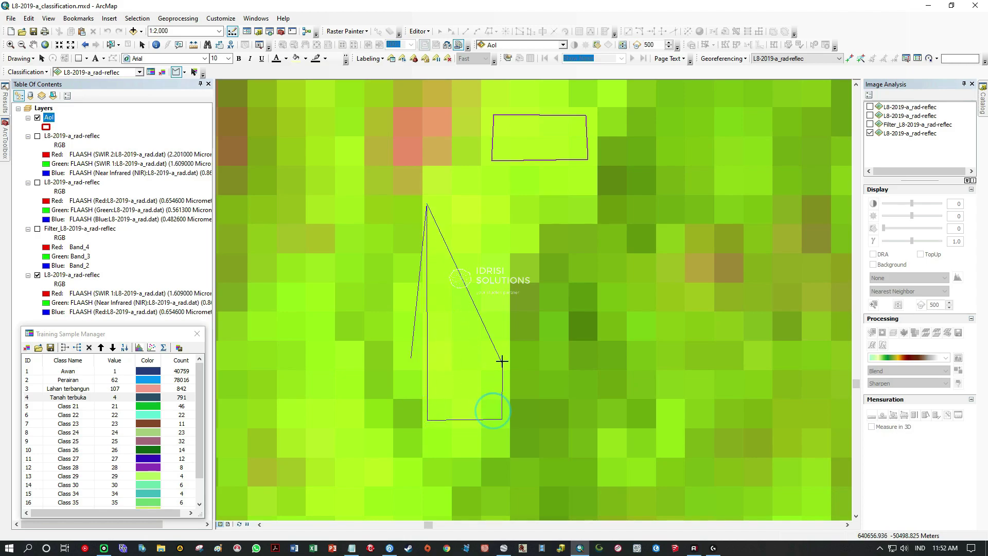
double_click(503, 205)
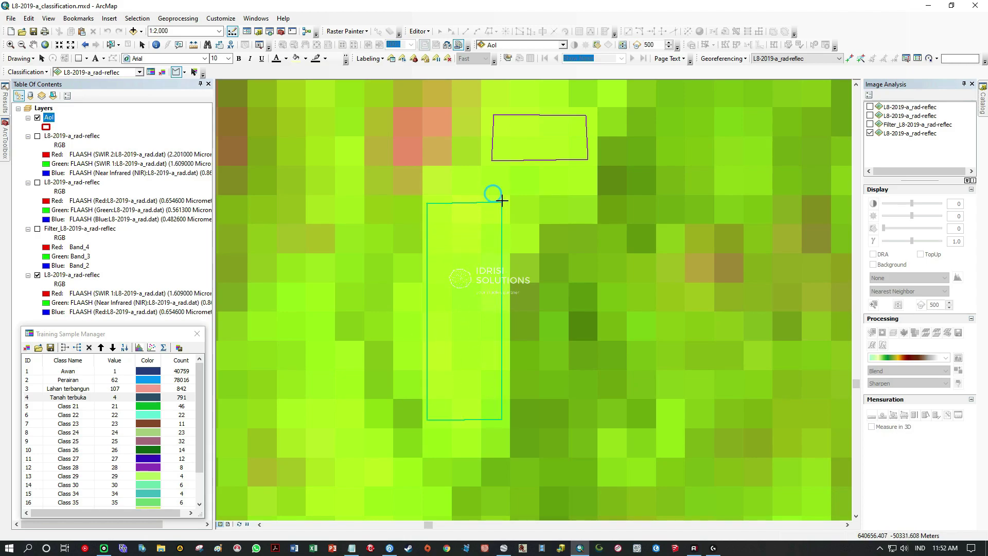
Outline a stepped polygon training sample on the bright yellow-green patch northwest of the last two samples
scroll(511, 310, up, 5)
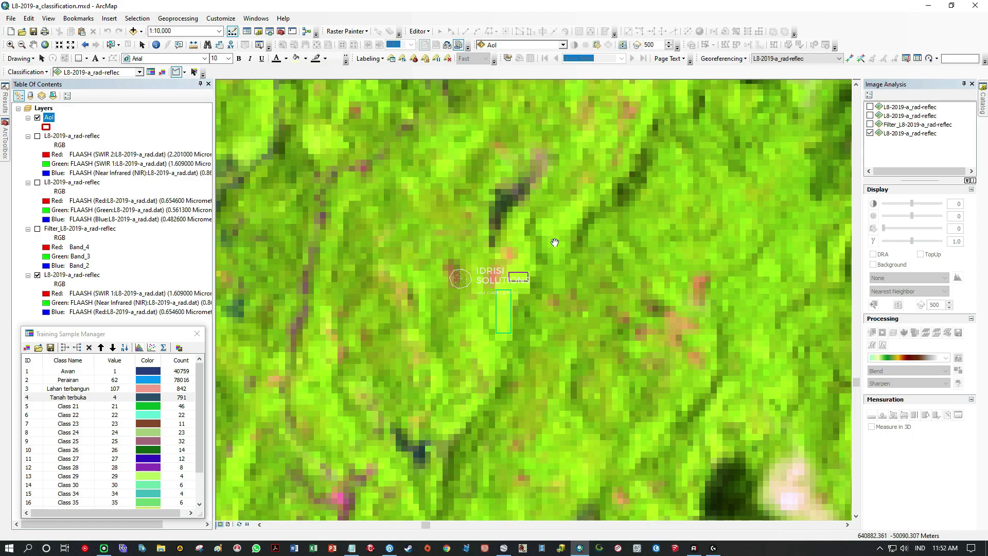
drag(551, 249, 513, 376)
drag(415, 339, 671, 340)
drag(515, 262, 526, 319)
scroll(540, 344, down, 5)
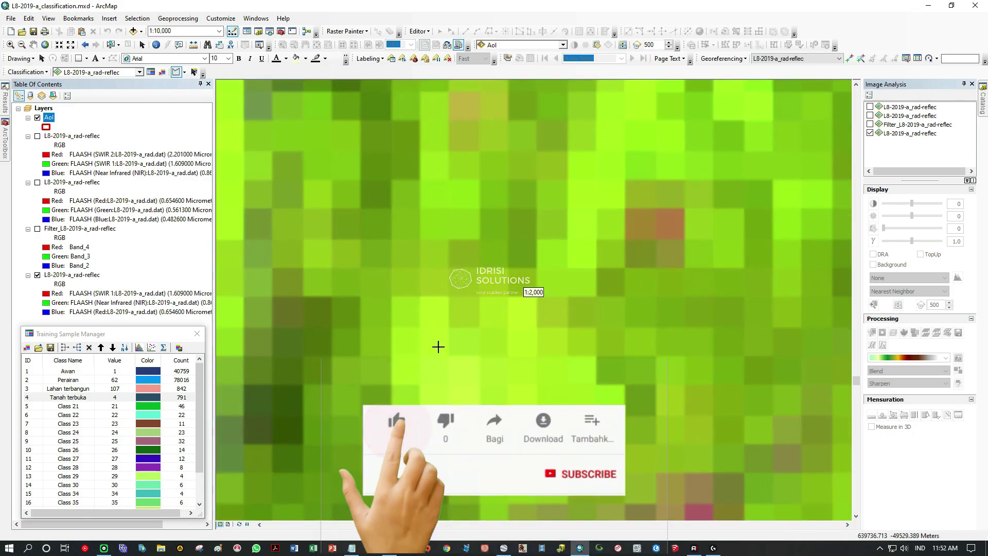
click(433, 337)
click(437, 440)
click(596, 408)
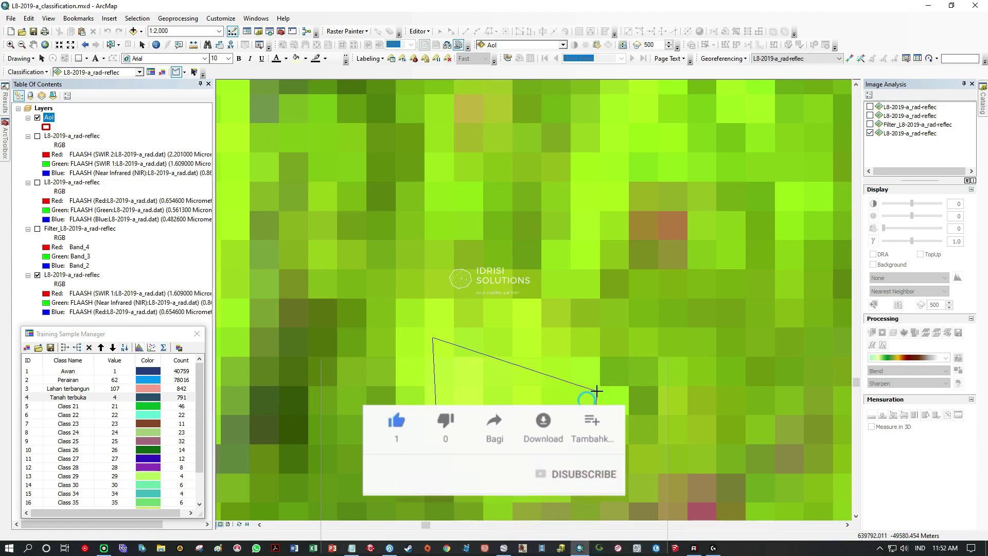
click(594, 362)
click(506, 362)
double_click(506, 335)
Examine vegetation tones northward from the stepped polygon along the western AOI boundary toward the volcano's northern foot
drag(345, 251, 533, 373)
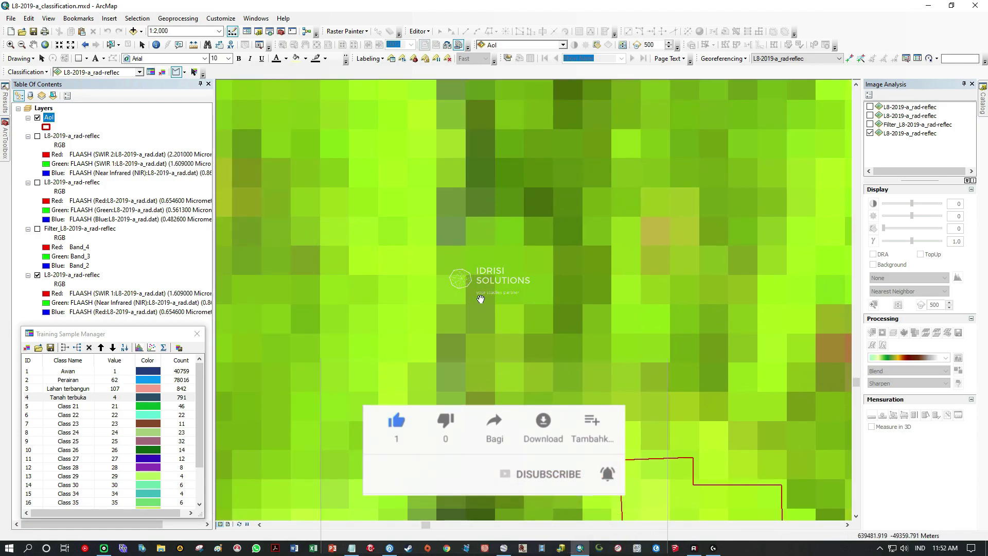
scroll(564, 378, down, 3)
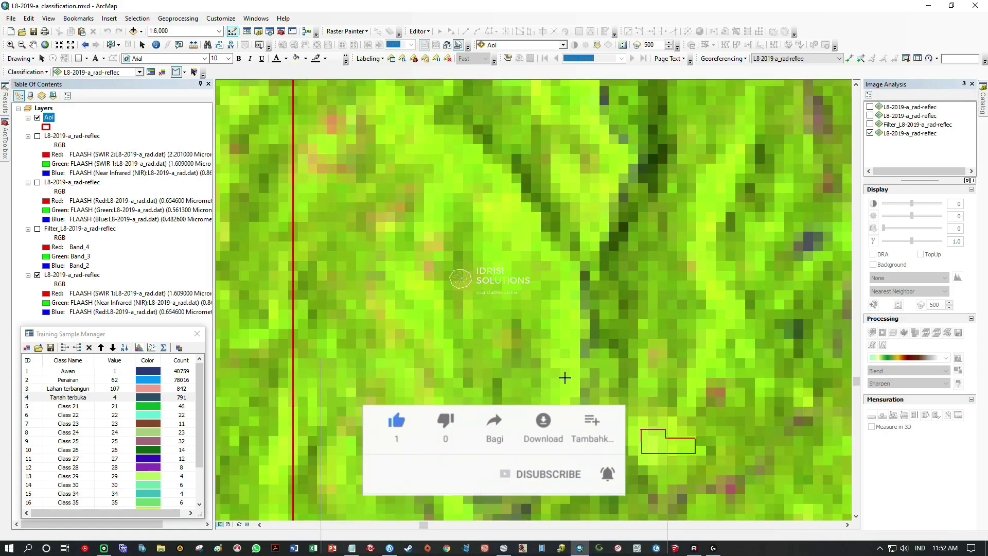
scroll(564, 378, down, 3)
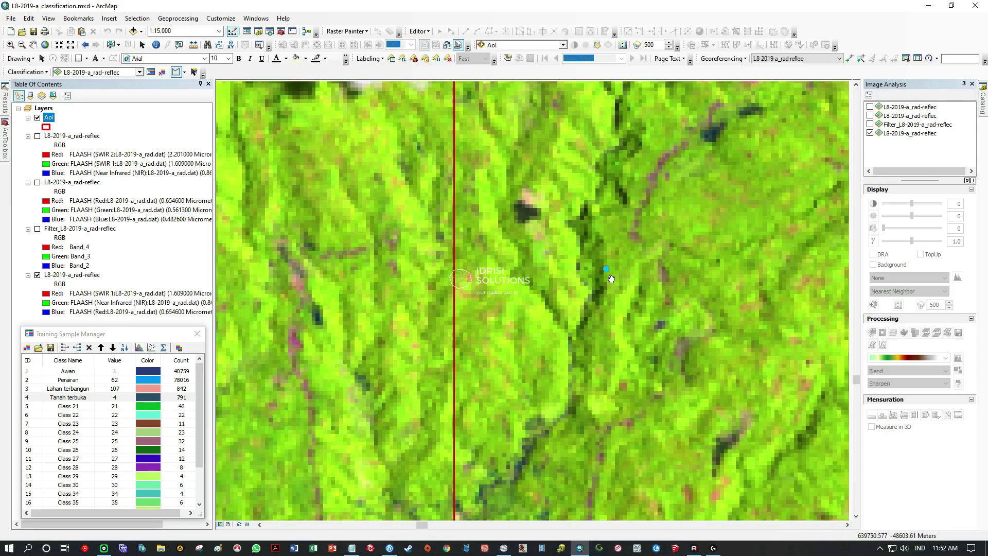
drag(609, 274, 437, 456)
scroll(492, 437, down, 2)
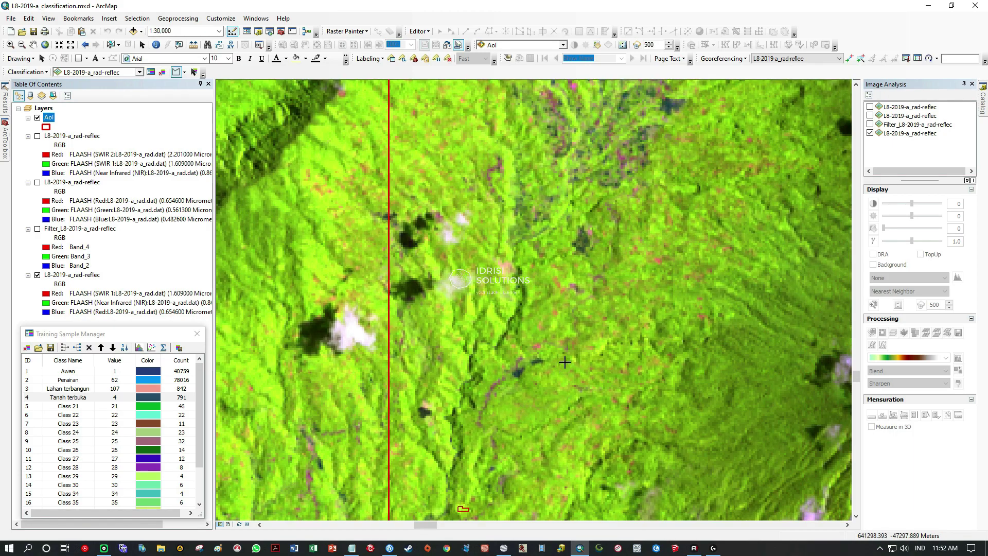
drag(588, 217, 534, 372)
drag(548, 253, 519, 343)
drag(519, 268, 422, 355)
drag(642, 270, 485, 362)
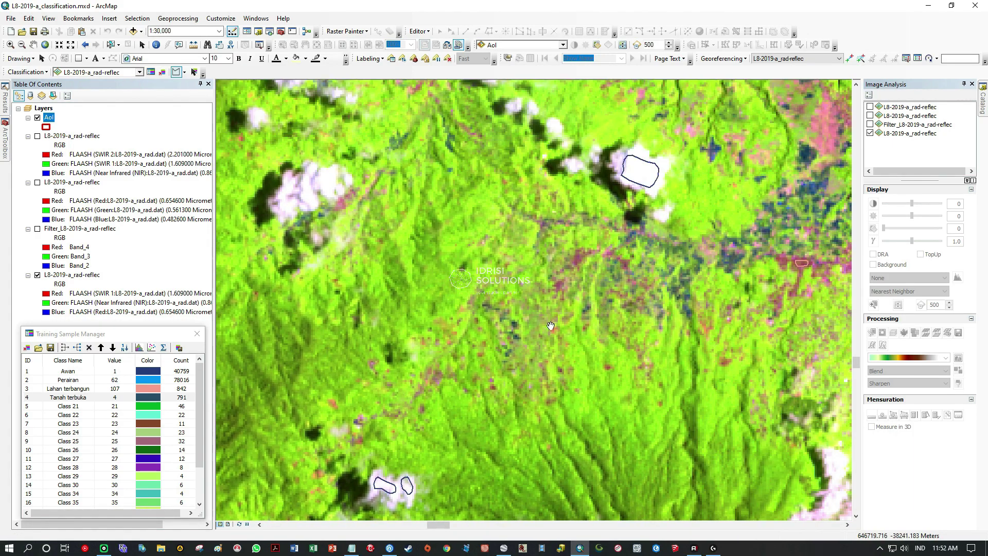
Compare vegetation tones around the magenta urban area and across the cloudy western hills to the coast
drag(600, 307, 534, 321)
drag(638, 278, 478, 330)
drag(507, 257, 511, 405)
drag(628, 289, 457, 311)
drag(653, 278, 416, 344)
drag(553, 427, 510, 235)
scroll(584, 419, down, 4)
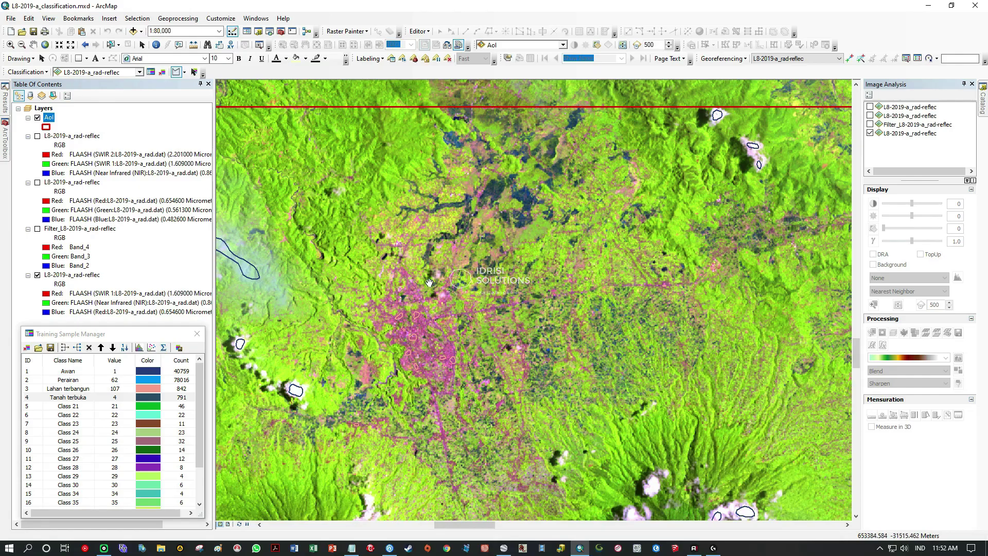
drag(429, 282, 726, 285)
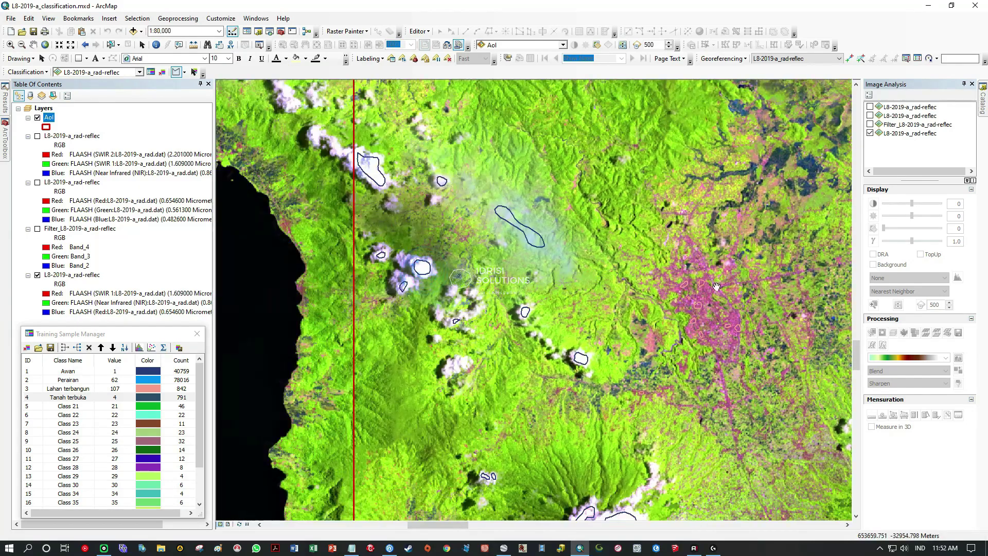
Examine the yellow-green and pink patches inside the northwestern corner of the AOI boundary at closer scales
scroll(530, 349, down, 5)
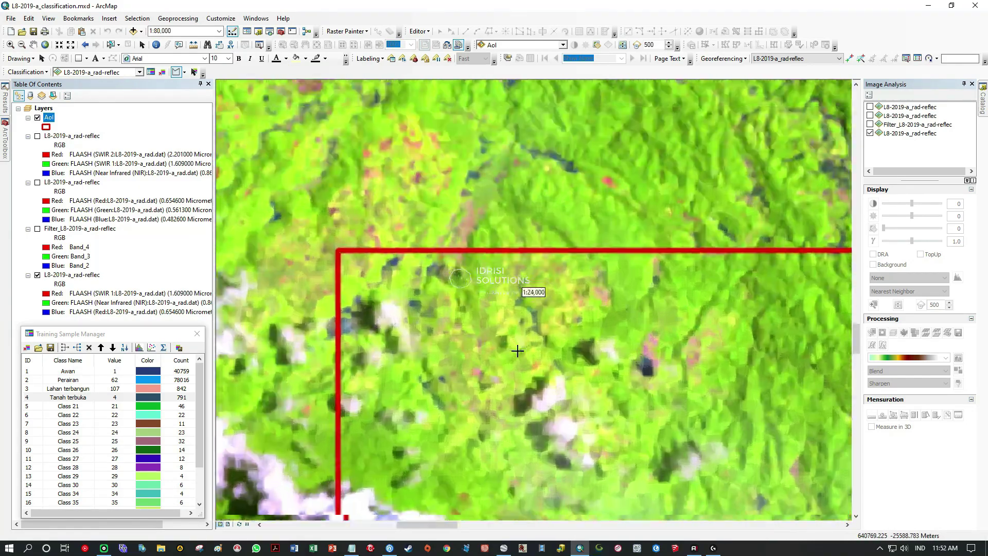
scroll(529, 340, down, 3)
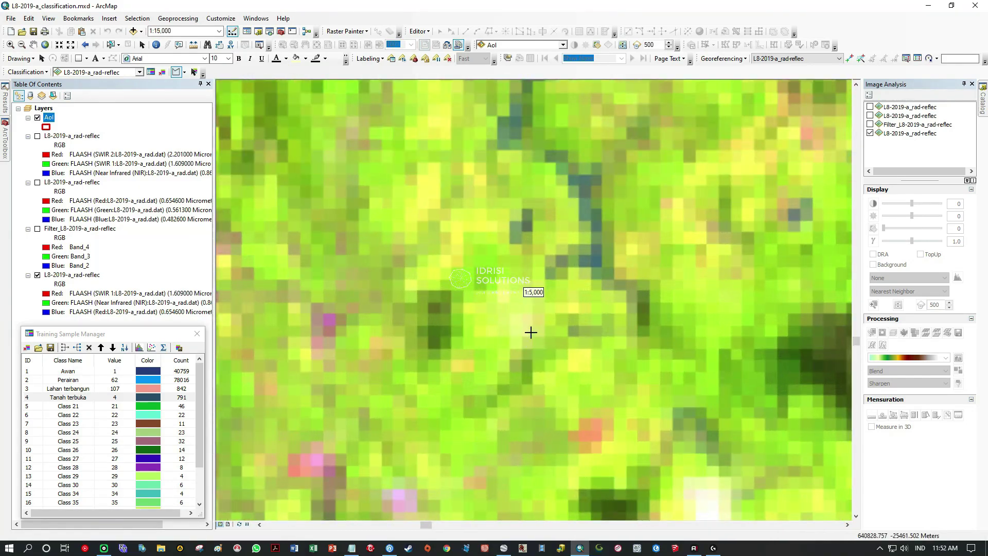
scroll(527, 269, up, 2)
drag(484, 252, 540, 257)
drag(585, 331, 508, 253)
drag(487, 291, 505, 187)
drag(522, 301, 391, 327)
drag(587, 233, 503, 324)
drag(558, 229, 624, 310)
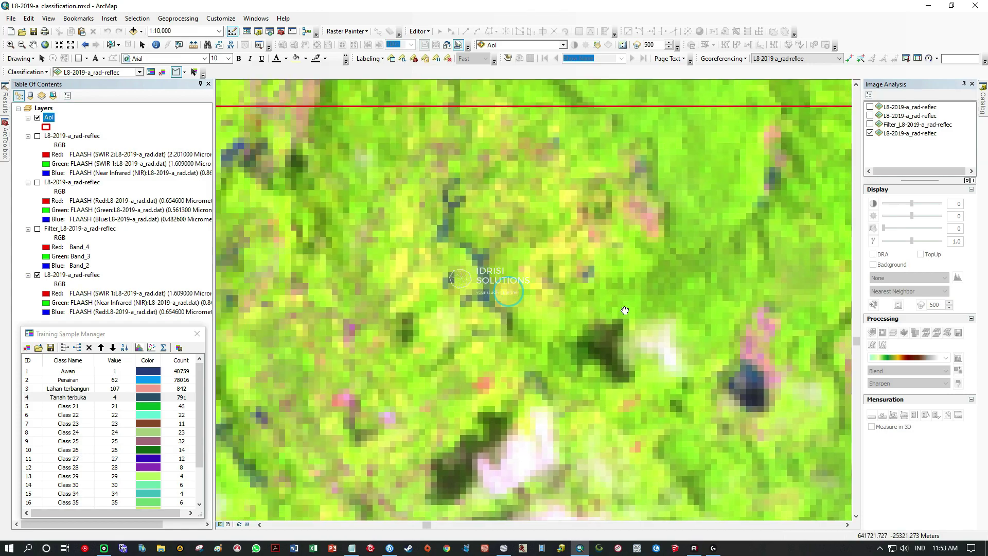
Outline a rectangular training sample on the bright green pixels just west of the dark stream, south of the northern AOI boundary
scroll(472, 268, up, 5)
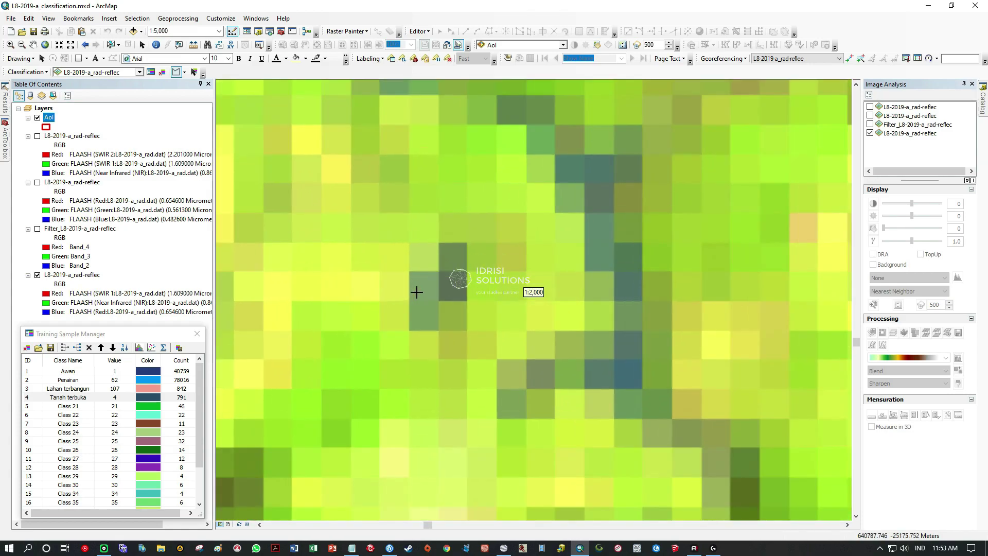
drag(340, 285, 449, 269)
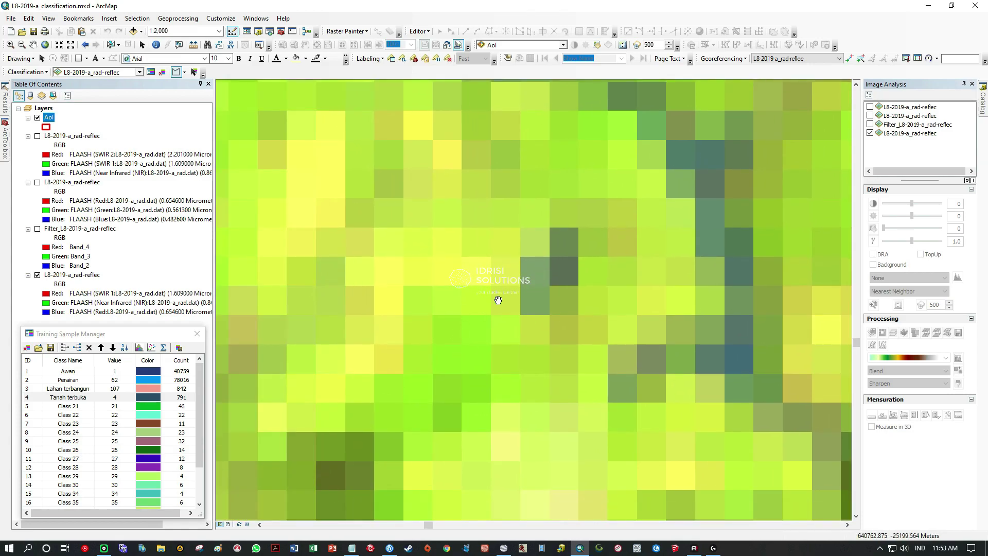
drag(573, 226, 553, 316)
click(514, 207)
click(610, 207)
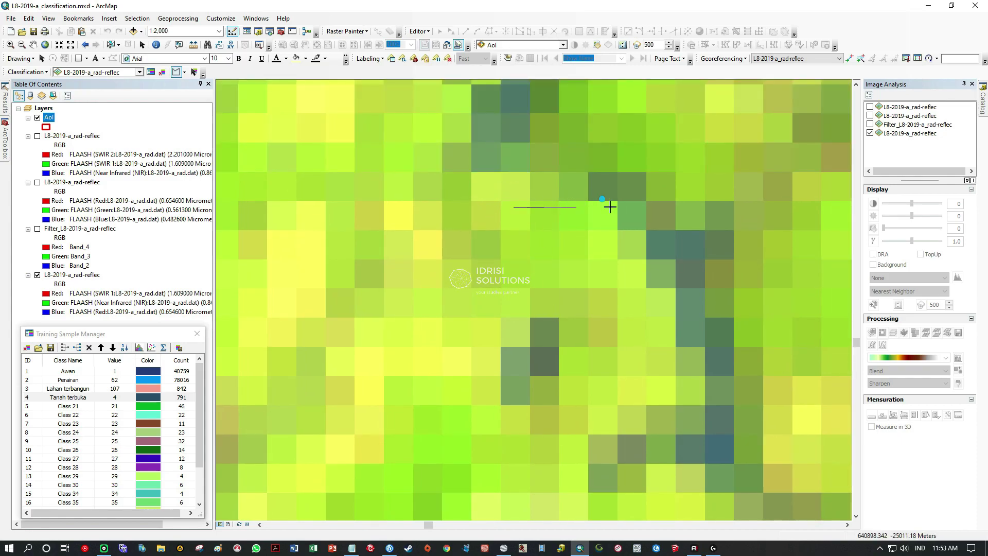
click(611, 254)
double_click(516, 253)
Outline a small rectangular training sample on the bright green pixels southwest of the isolated dark pixels beside the stream
mouse_move(523, 338)
mouse_down()
mouse_move(526, 329)
mouse_move(496, 302)
mouse_up()
click(540, 294)
click(544, 338)
double_click(468, 340)
drag(374, 293, 381, 291)
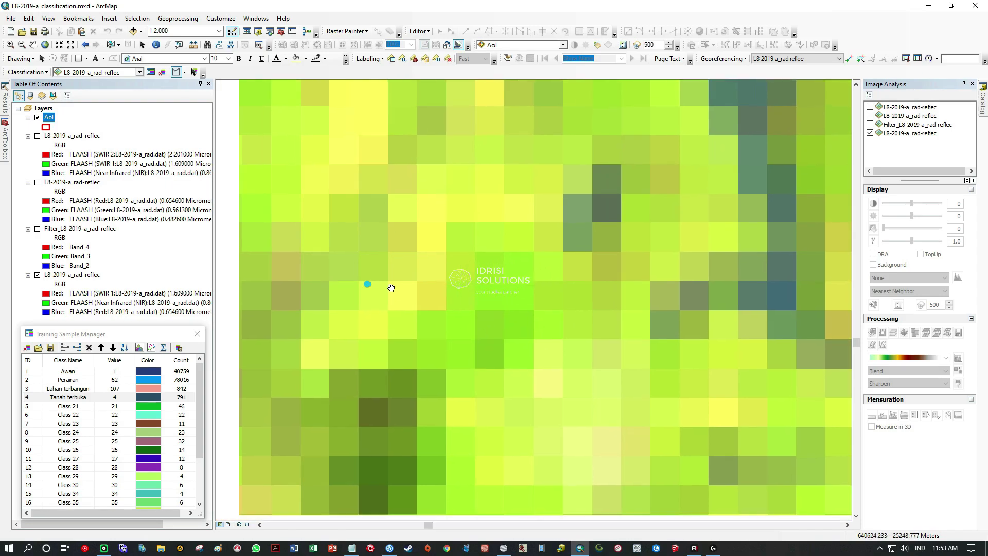
Outline a five-sided training sample on the bright green area south of the pink patch, east of the stream
scroll(565, 340, down, 3)
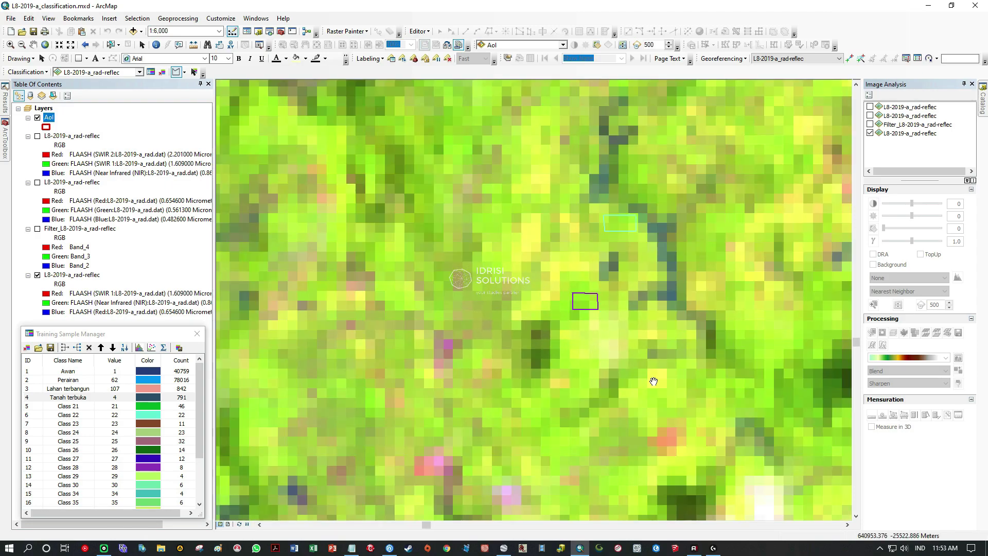
drag(656, 380, 457, 237)
drag(540, 239, 482, 316)
drag(601, 225, 488, 329)
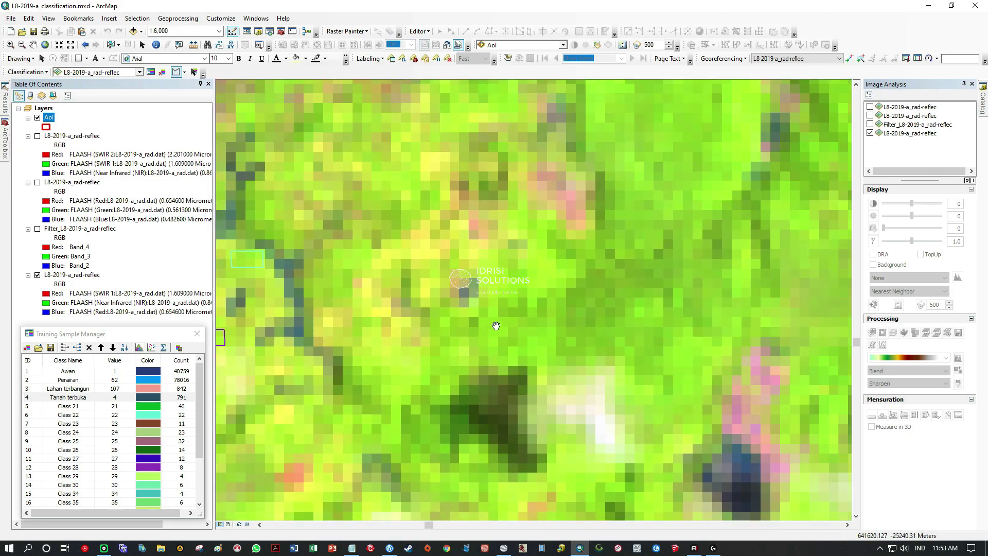
scroll(492, 329, up, 4)
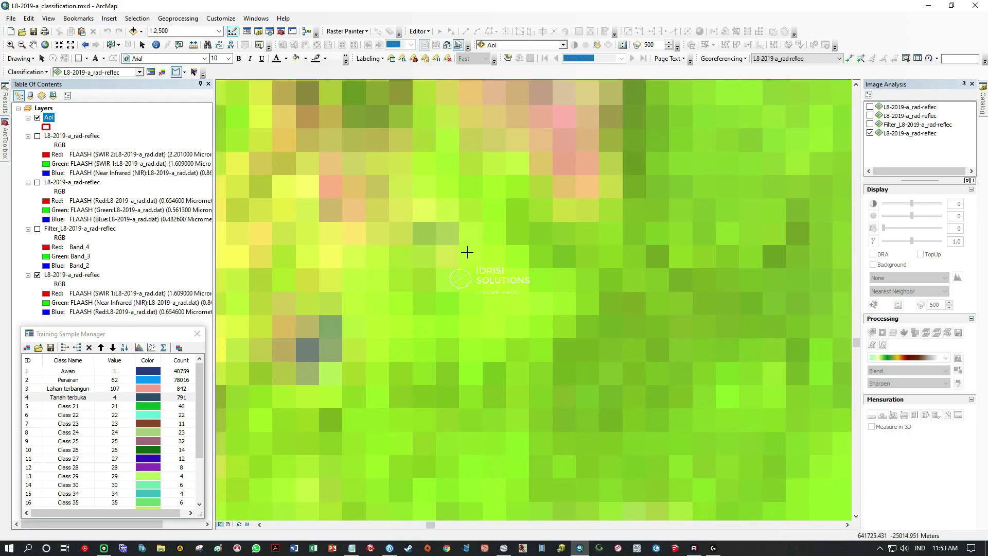
click(466, 252)
click(468, 330)
click(547, 328)
click(548, 274)
double_click(515, 254)
Outline a tall, narrow training sample on the bright green pixels between the white cloud and the pink strip to the east
drag(553, 380, 476, 199)
drag(401, 334, 423, 230)
scroll(527, 319, up, 4)
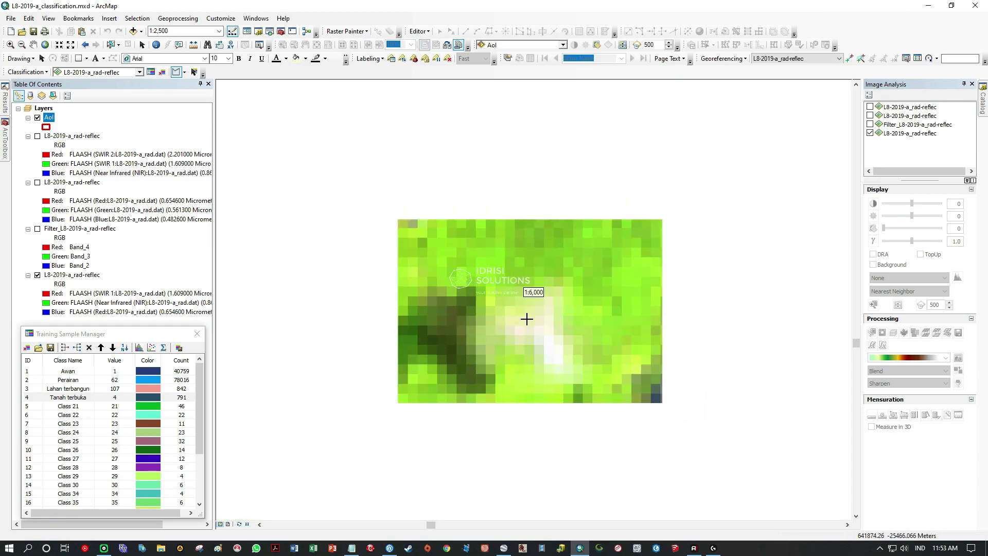
scroll(663, 308, down, 5)
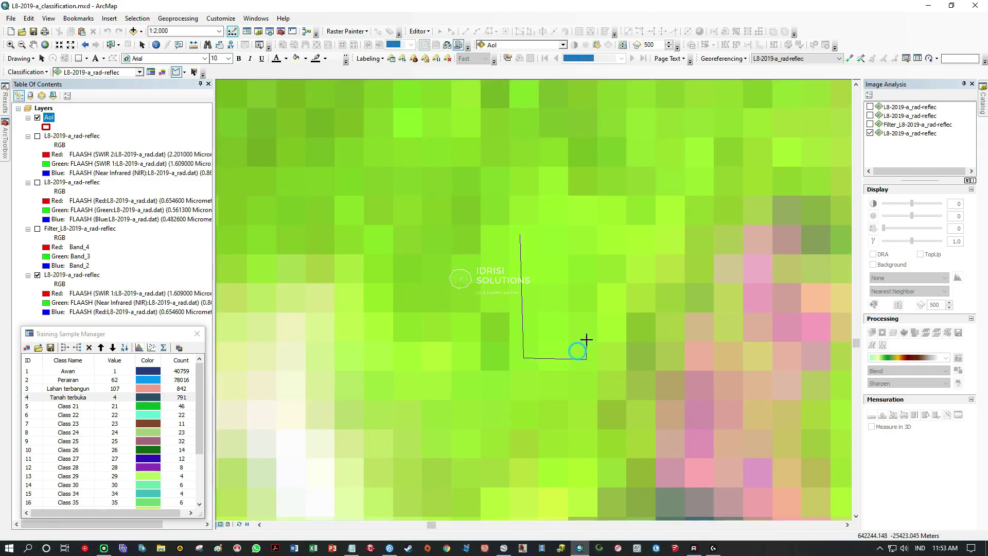
scroll(624, 319, up, 7)
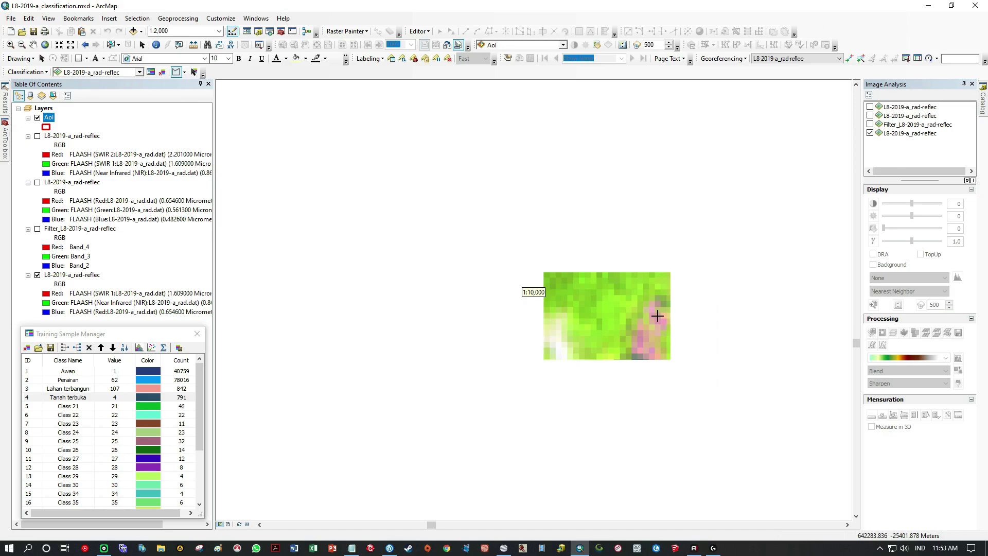
Examine vegetation tones from the green hills southeastward to the magenta urban area and the dark river north of it
scroll(492, 338, up, 4)
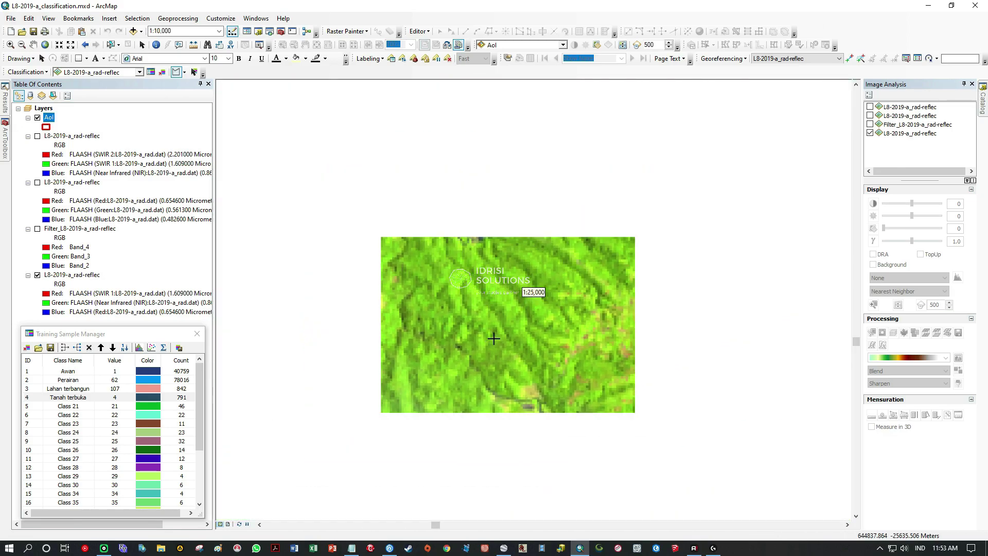
drag(607, 389, 341, 182)
drag(603, 371, 376, 305)
drag(557, 304, 456, 256)
drag(493, 393, 471, 309)
drag(461, 263, 482, 254)
drag(453, 294, 591, 221)
drag(489, 309, 561, 206)
drag(494, 298, 553, 227)
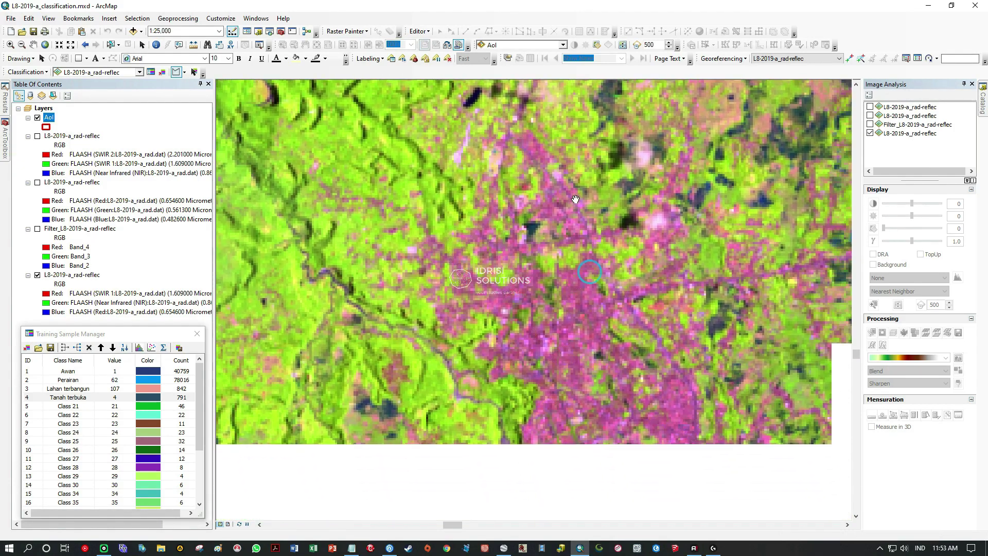
drag(592, 360, 435, 261)
scroll(569, 277, down, 5)
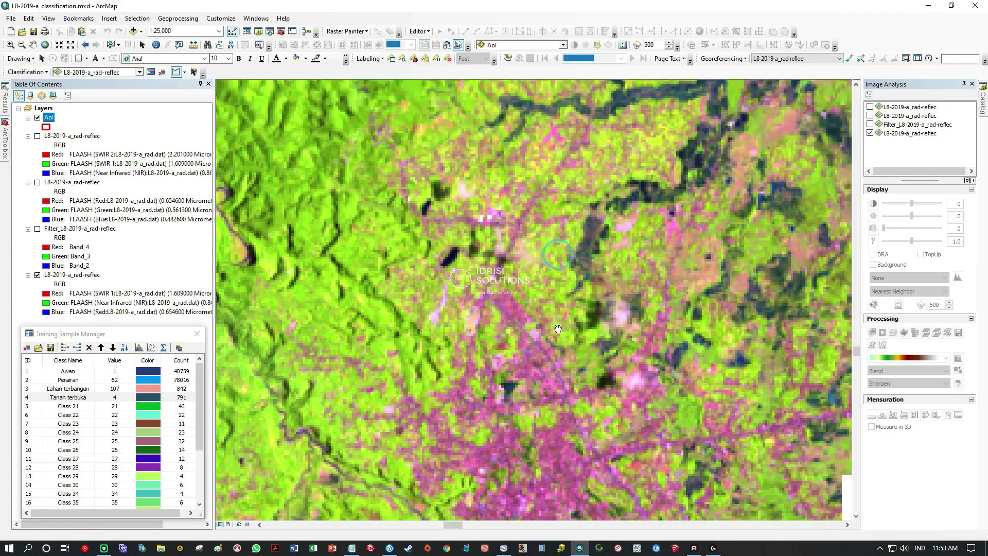
Outline two small four-sided training samples on the bright green pixels west of the dark blue pixels near the urban area
scroll(569, 277, down, 3)
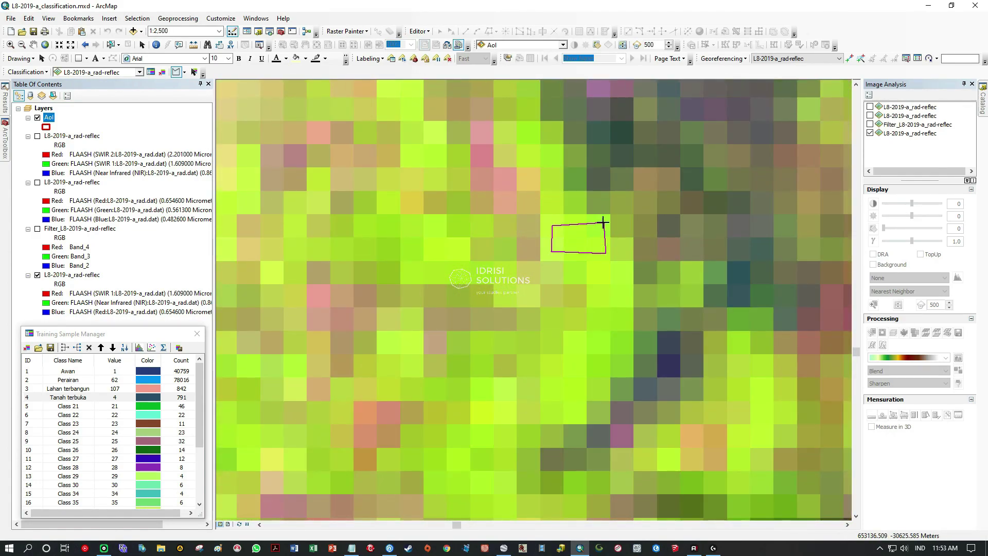
drag(599, 356, 604, 219)
click(626, 231)
double_click(627, 199)
Compare vegetation tones across the farmland plain, the volcano's slopes and the southern urban area, continuing along the lake's eastern side
scroll(533, 242, up, 1)
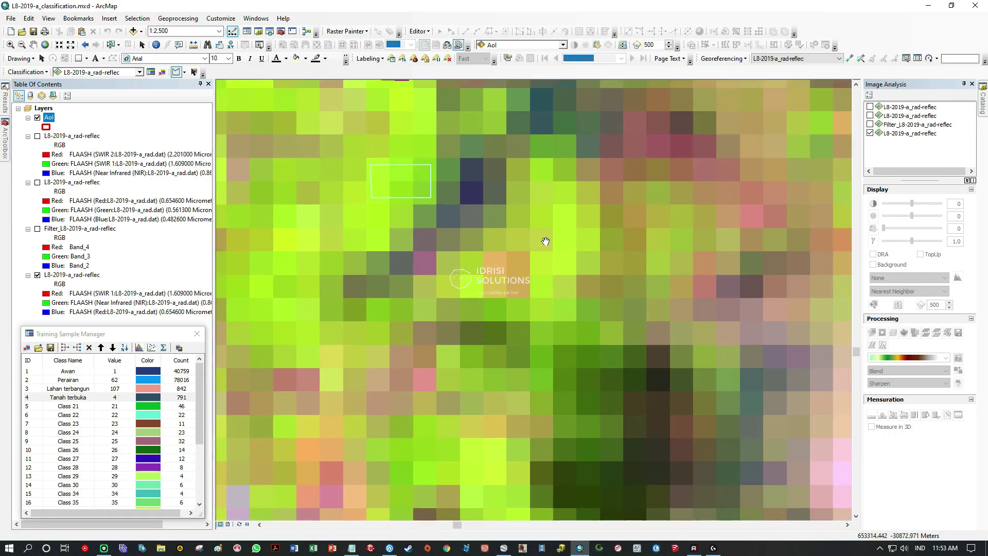
scroll(534, 242, down, 1)
drag(519, 321, 538, 242)
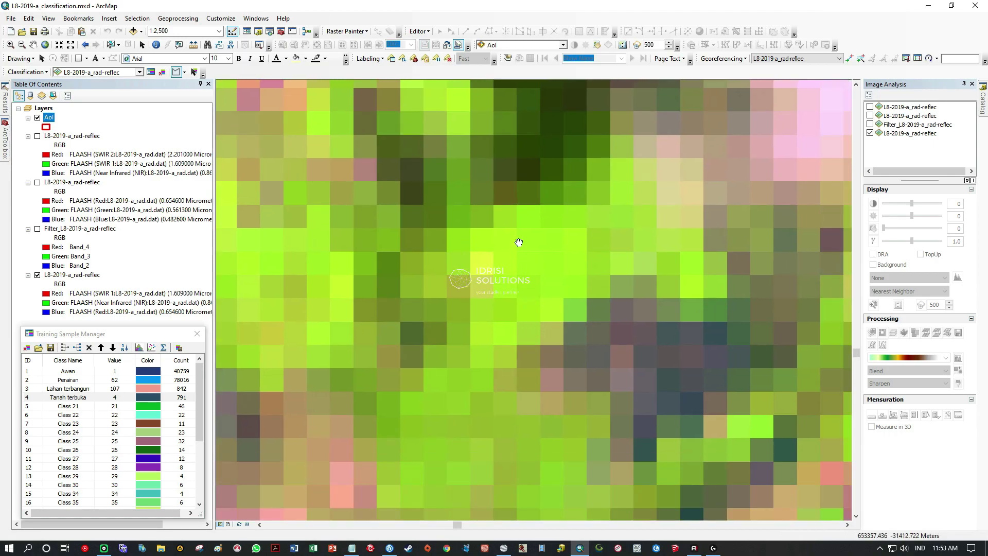
scroll(539, 300, up, 9)
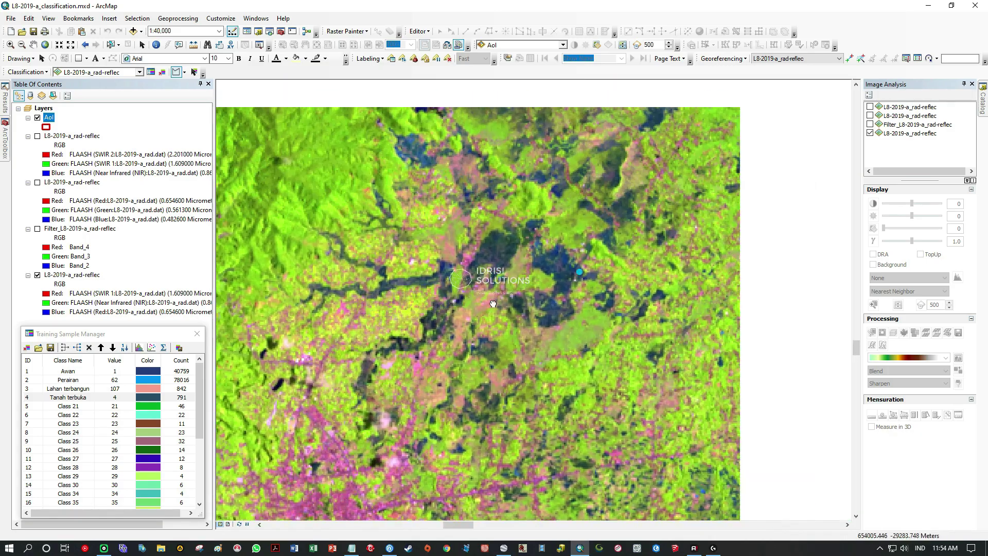
drag(493, 304, 269, 197)
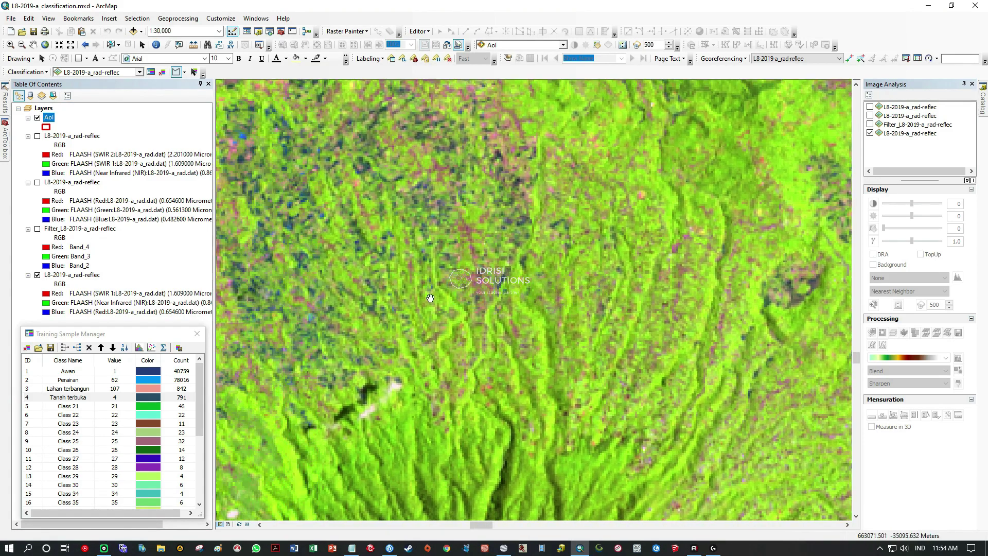
drag(430, 298, 840, 302)
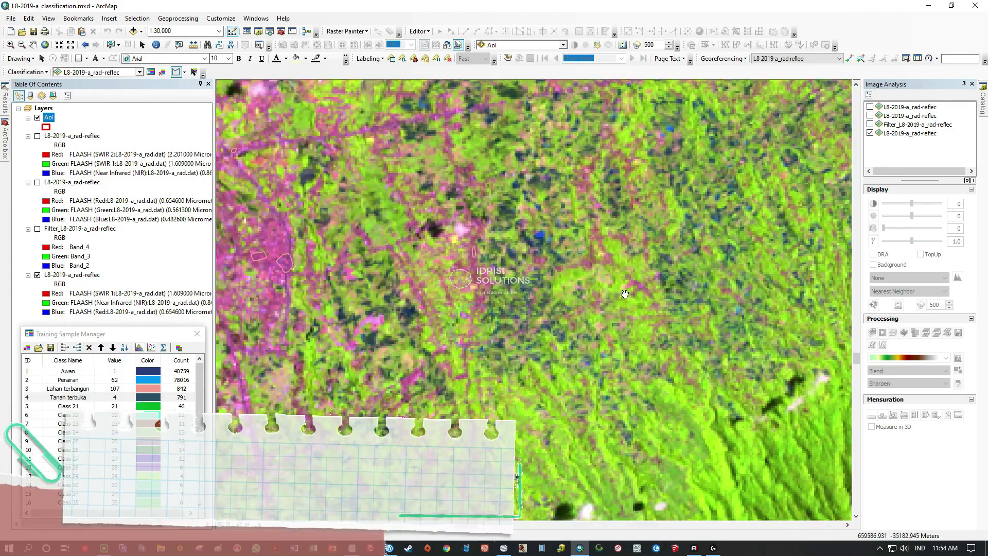
drag(429, 372, 466, 158)
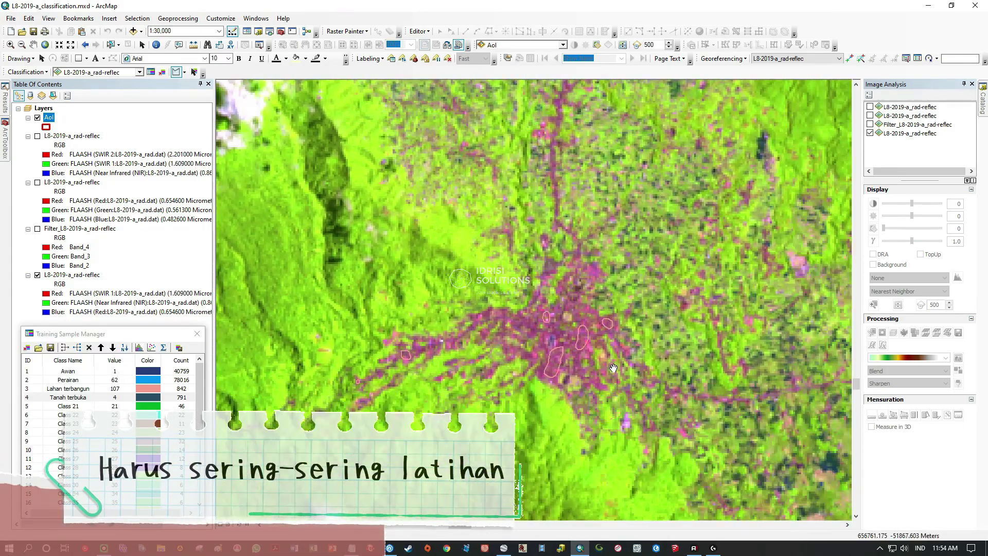
drag(789, 463, 602, 303)
drag(736, 397, 555, 273)
drag(702, 423, 532, 279)
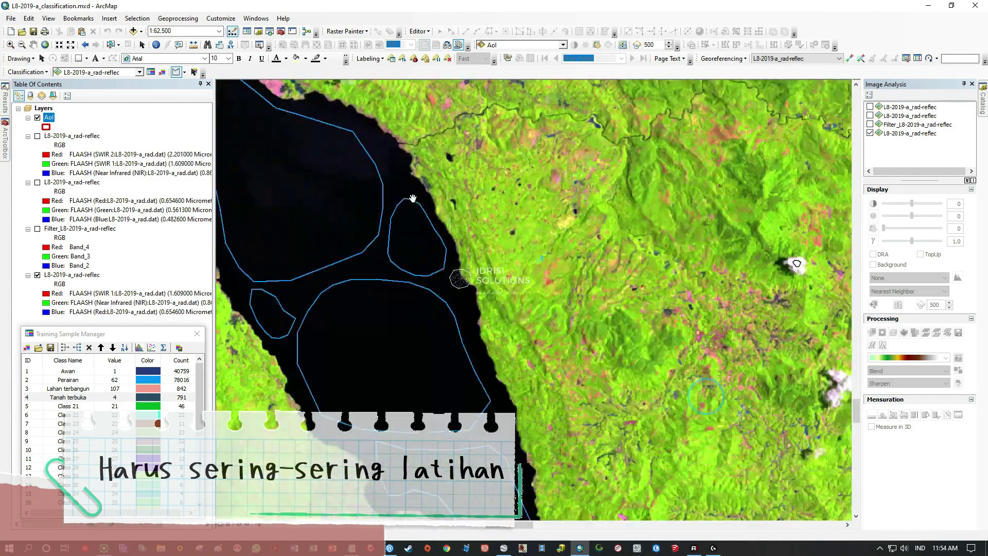
drag(617, 437, 484, 186)
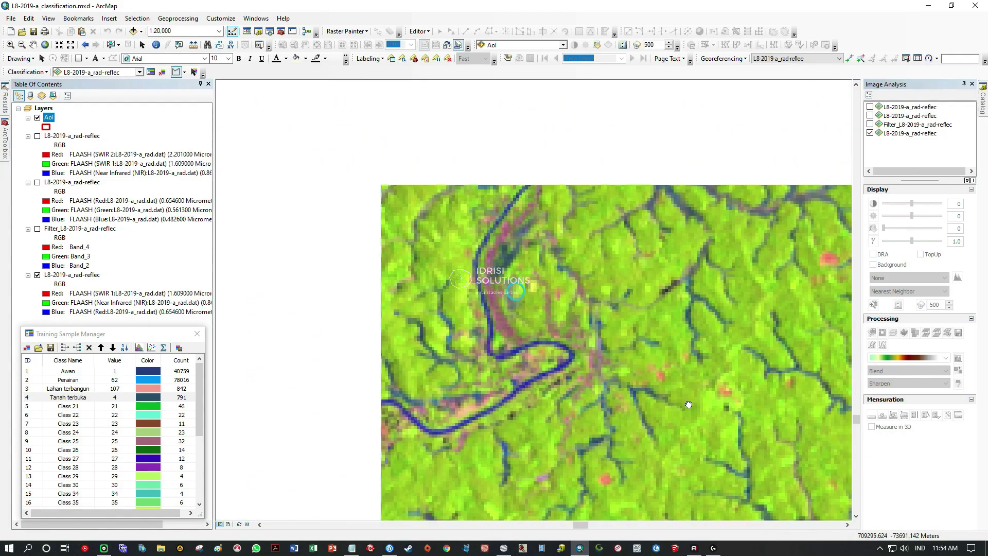
Outline training samples east of the lake on a narrow bright green strip and on yellow-green pixels just south of a dark blue patch
drag(688, 405, 497, 287)
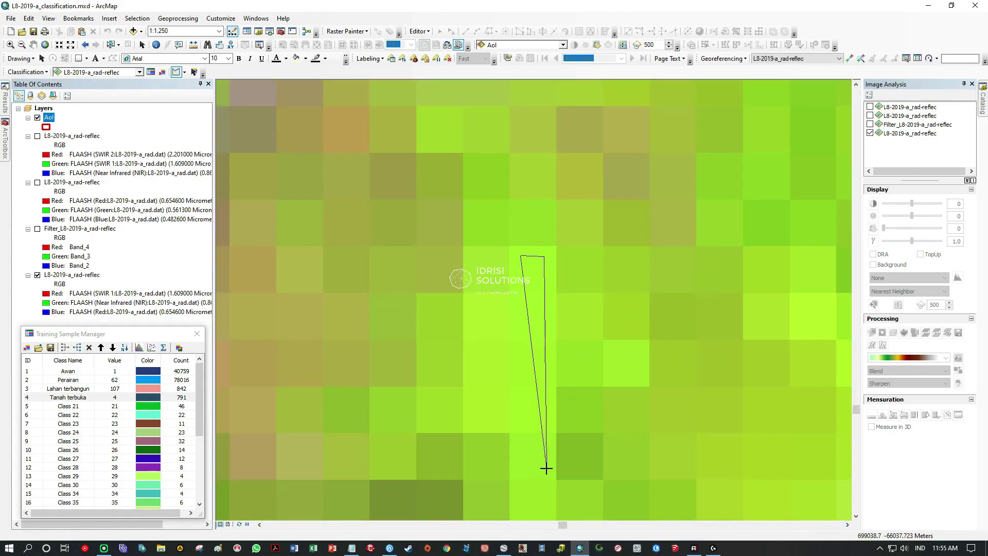
scroll(651, 306, down, 5)
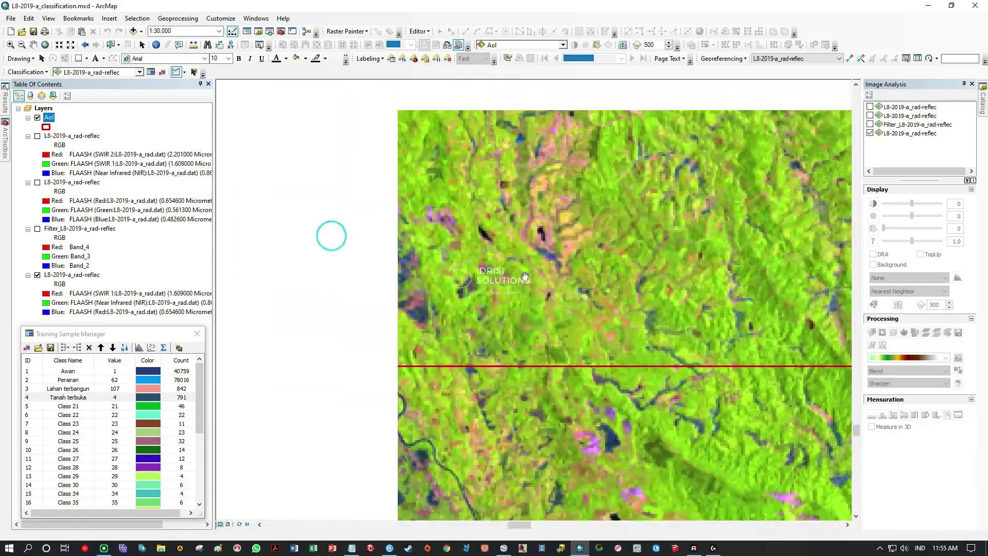
scroll(534, 248, up, 7)
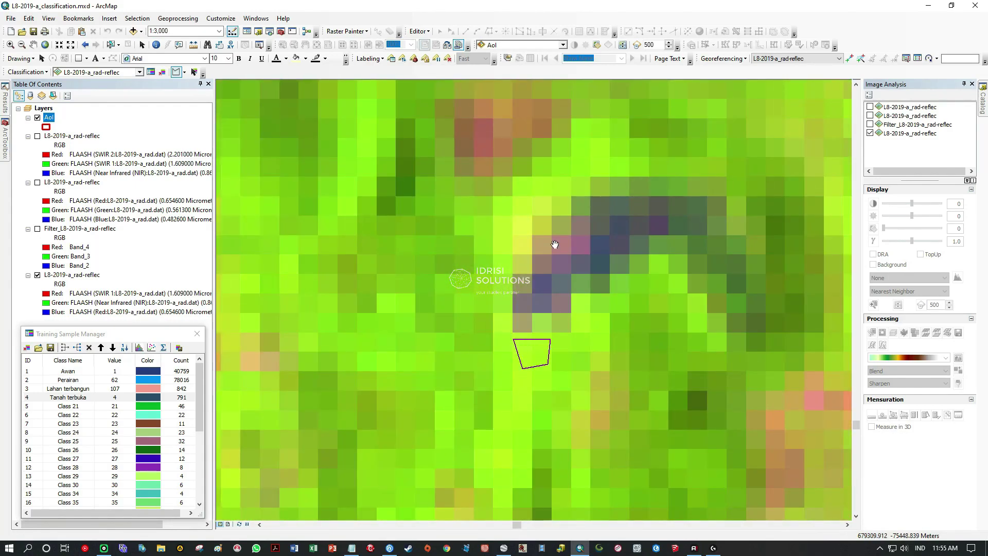
drag(553, 253, 523, 328)
drag(495, 455, 525, 193)
Compare the green slopes by the lake near the southern AOI boundary with the natural-colour layer, then hide that layer again
scroll(530, 304, down, 6)
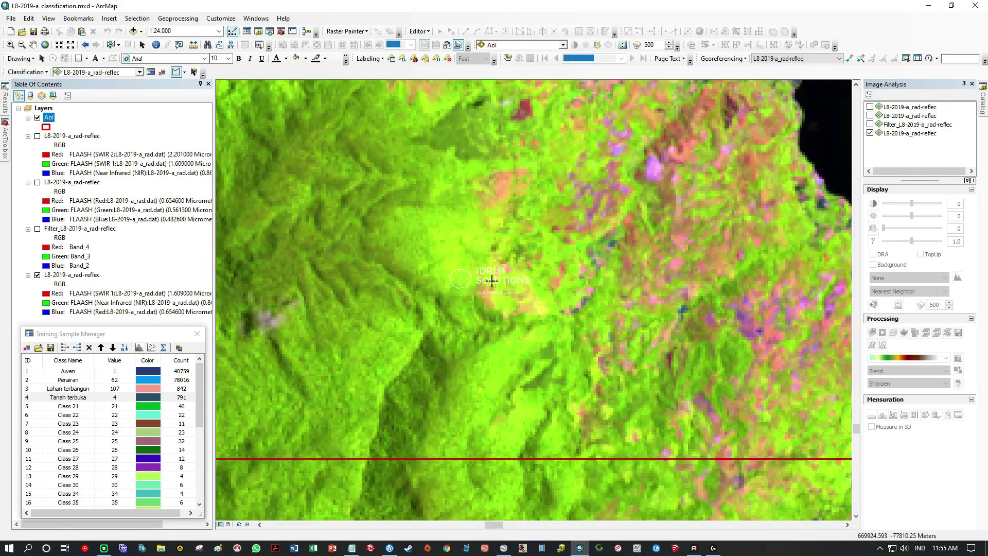
click(37, 183)
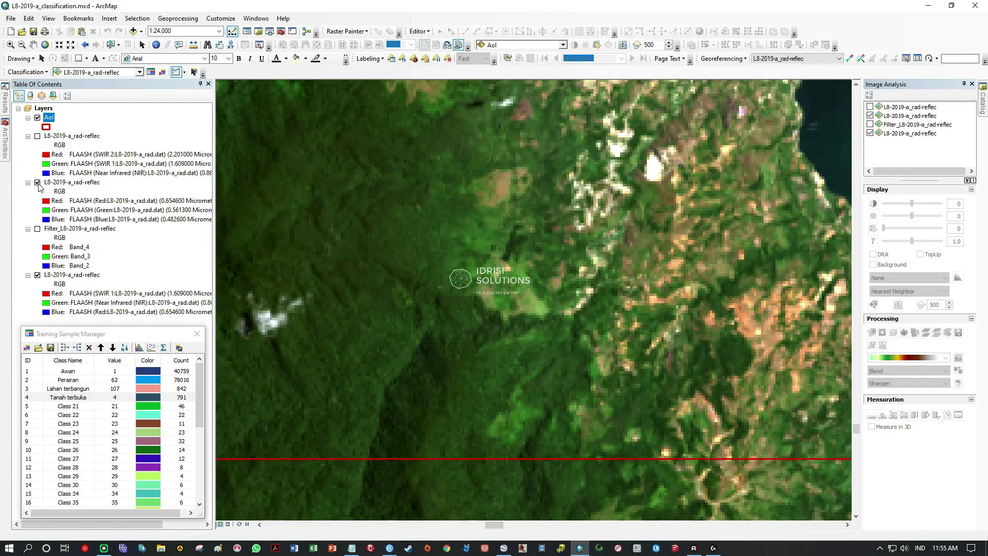
click(37, 183)
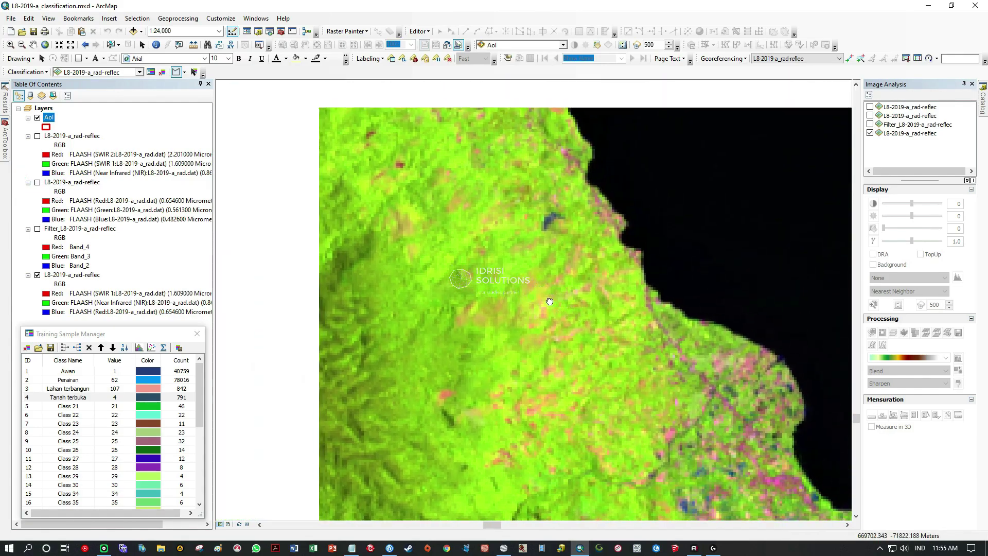
Examine the light and dark green tones on the mountain slopes along the lake's western shore at several scales
scroll(552, 308, up, 3)
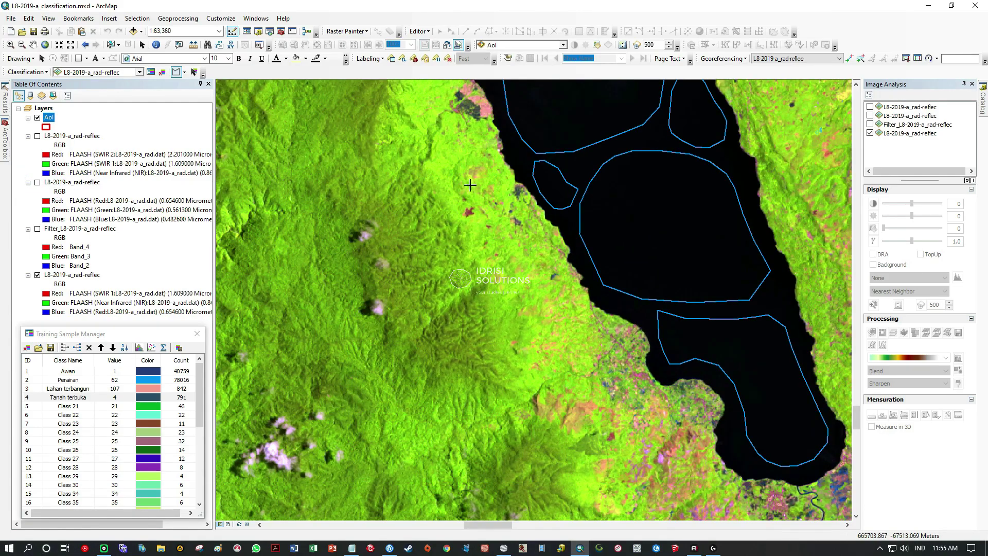
drag(447, 146, 434, 172)
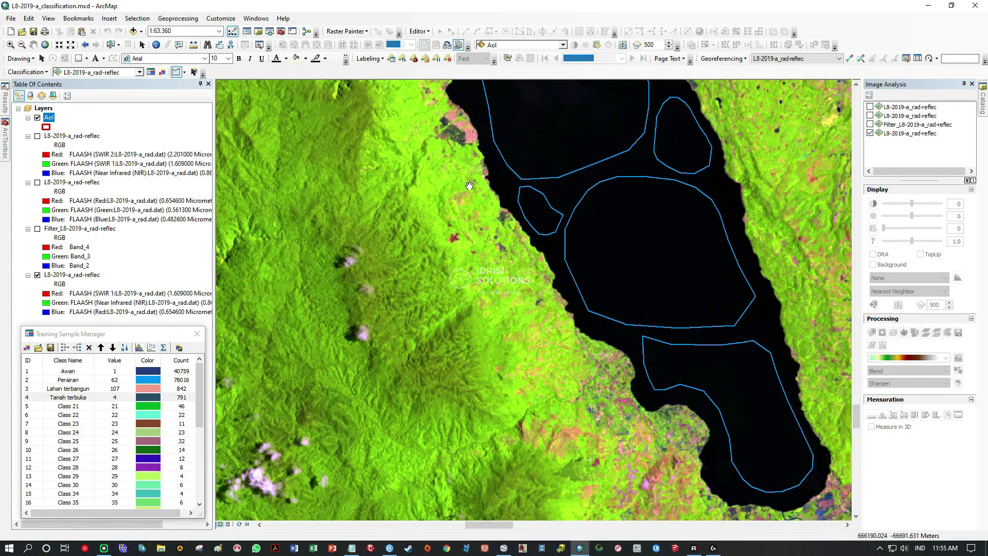
scroll(544, 384, up, 1)
scroll(523, 386, up, 2)
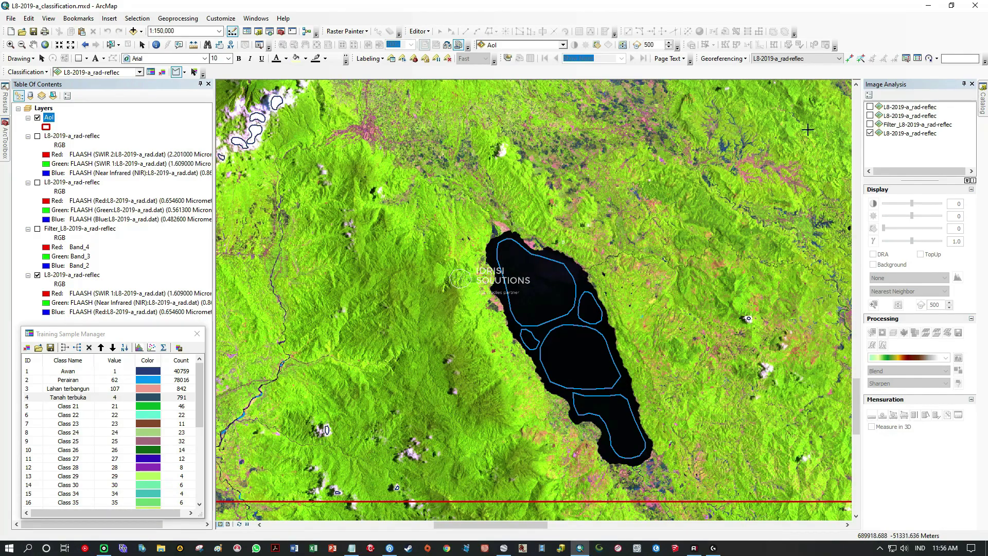
scroll(515, 283, down, 3)
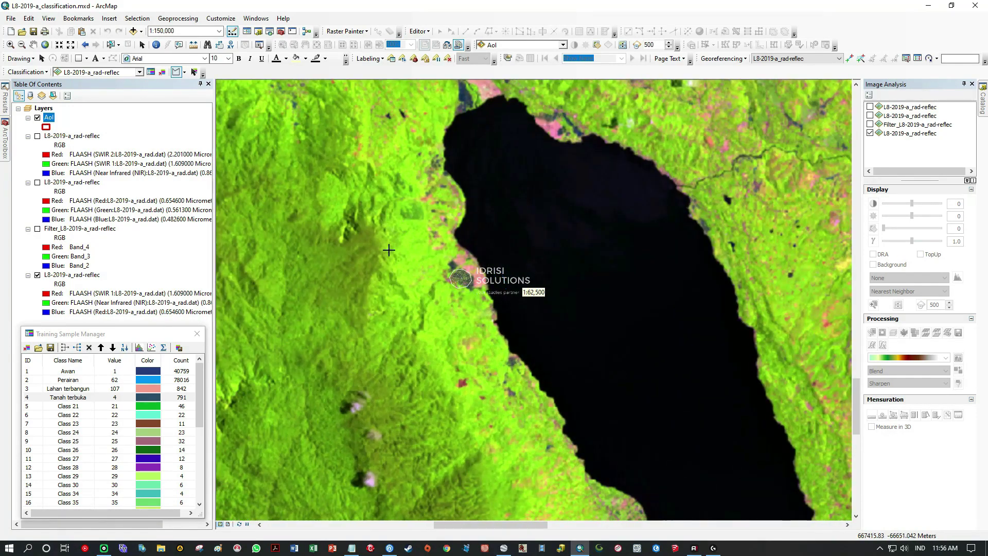
scroll(368, 269, down, 1)
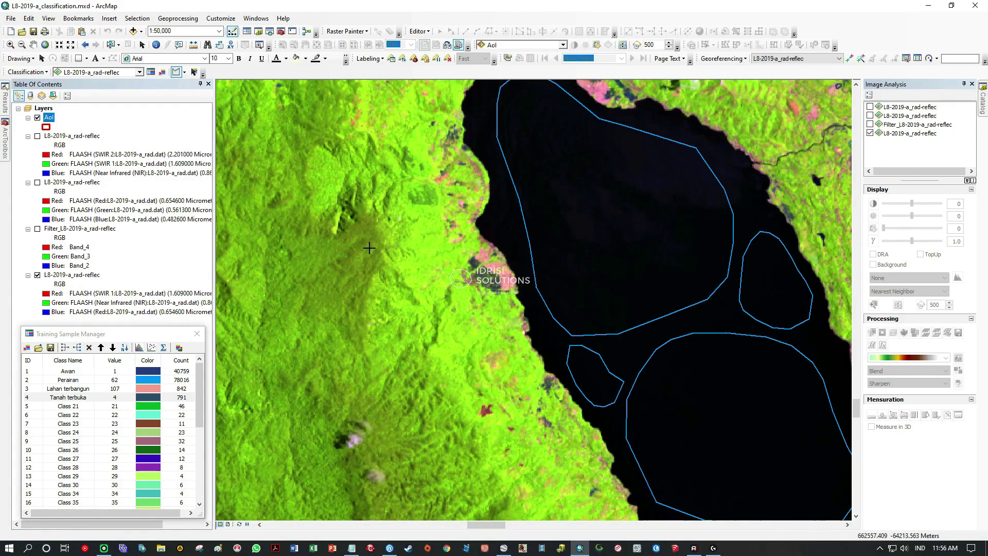
drag(433, 298, 435, 270)
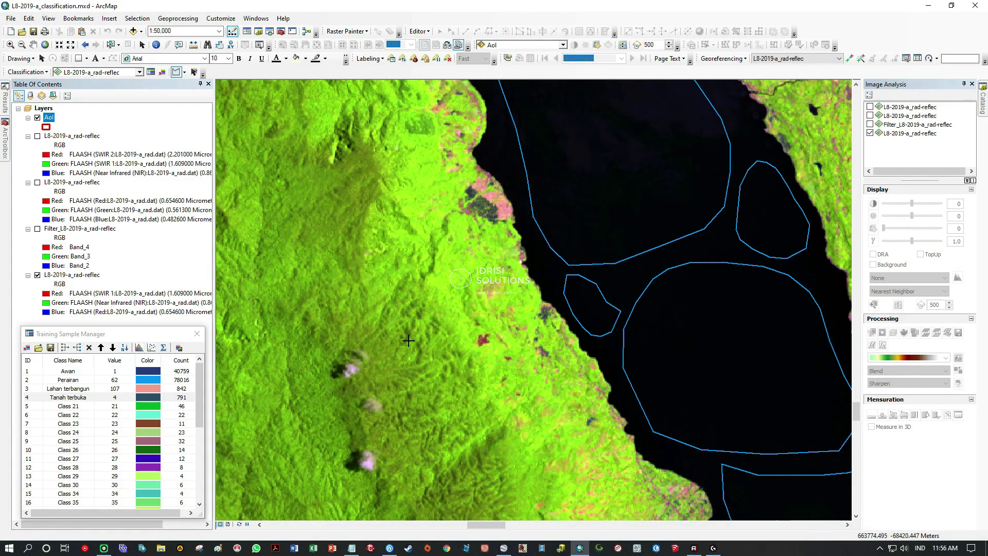
drag(453, 374, 364, 249)
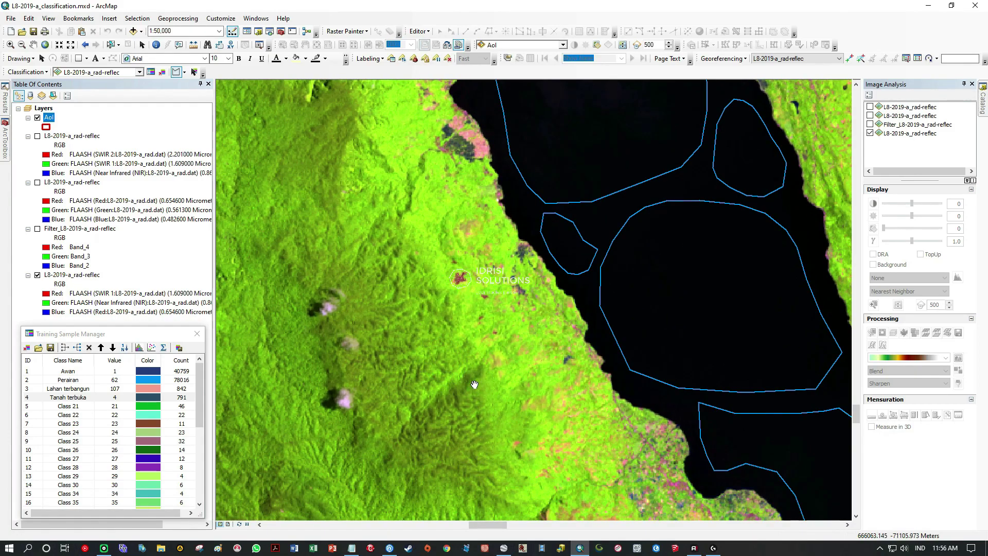
Compare green vegetation tones from the lake's western shore northwards across the plain to the cloud-covered volcano slopes
drag(441, 198, 480, 326)
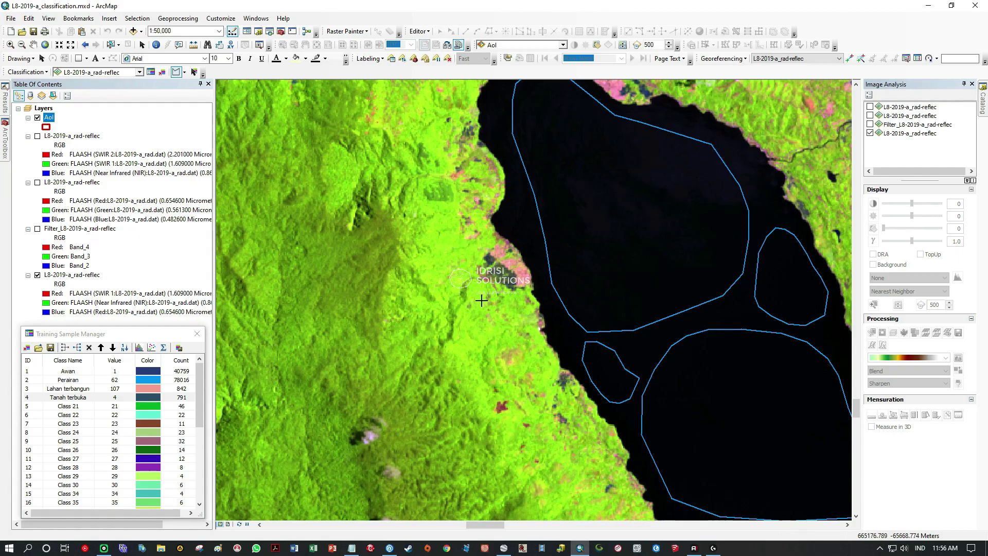
drag(487, 289, 508, 420)
drag(454, 203, 530, 382)
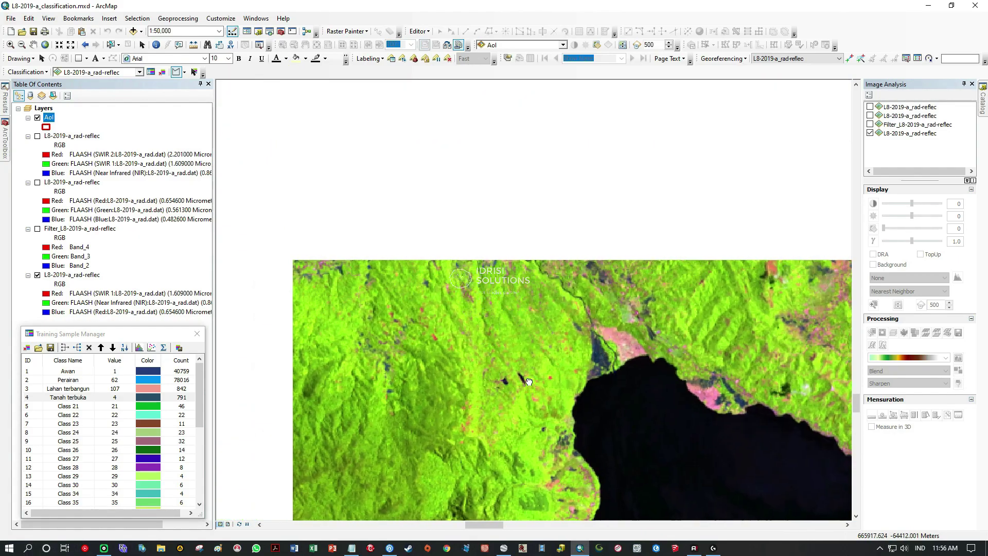
drag(409, 186, 554, 353)
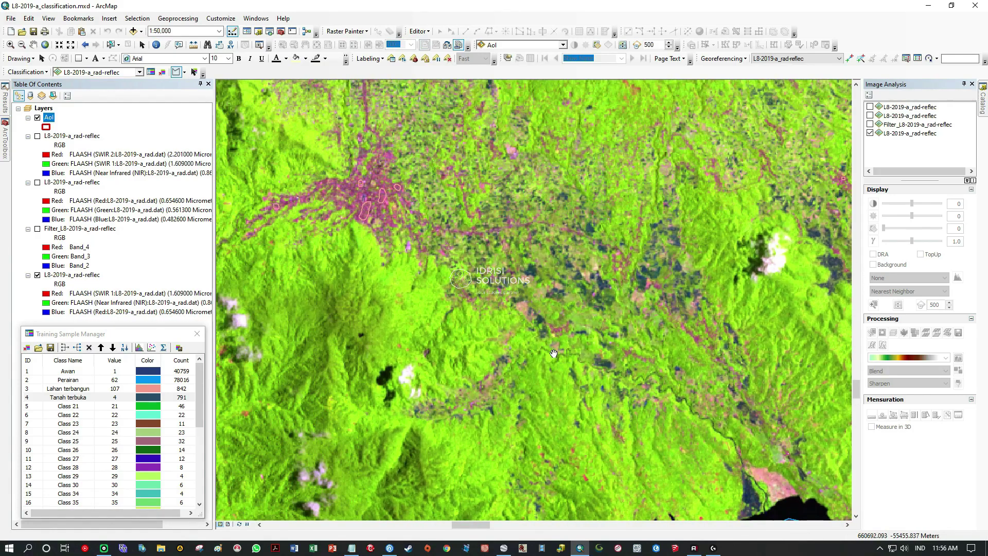
drag(415, 284, 582, 307)
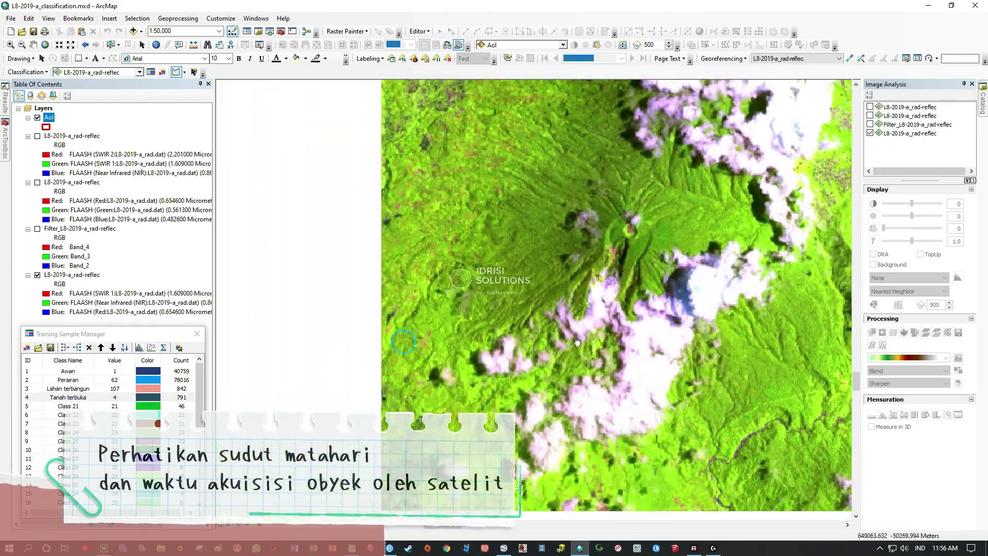
drag(429, 175, 463, 283)
drag(474, 186, 448, 280)
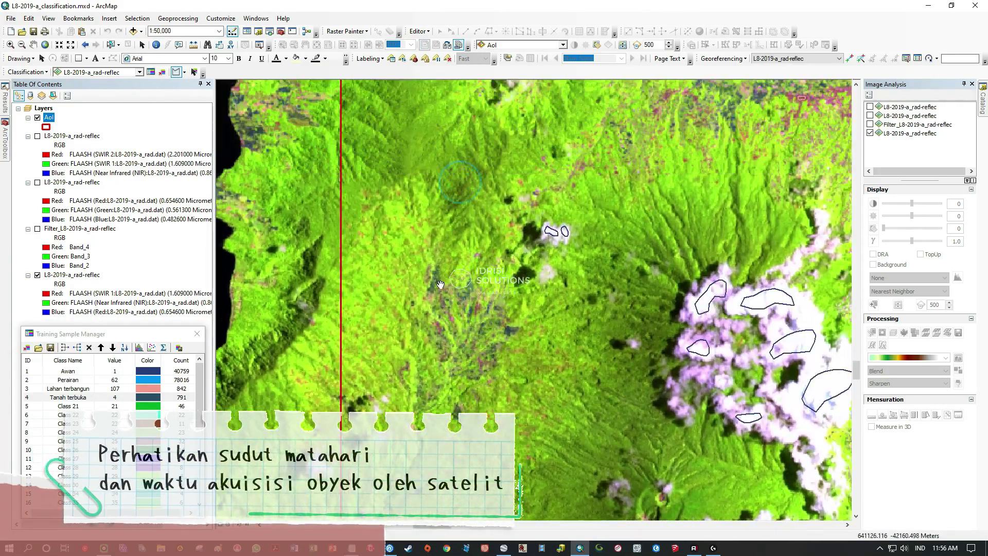
Examine the bright green pixels near the western AOI boundary, continuing to the slopes and urban area north of the volcano
scroll(364, 306, up, 1)
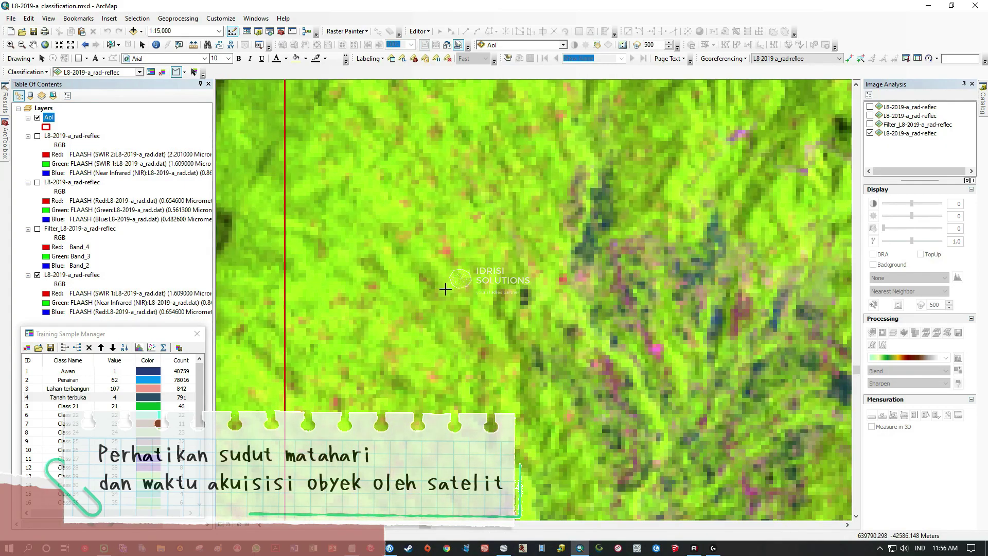
scroll(450, 283, up, 2)
drag(637, 168, 575, 317)
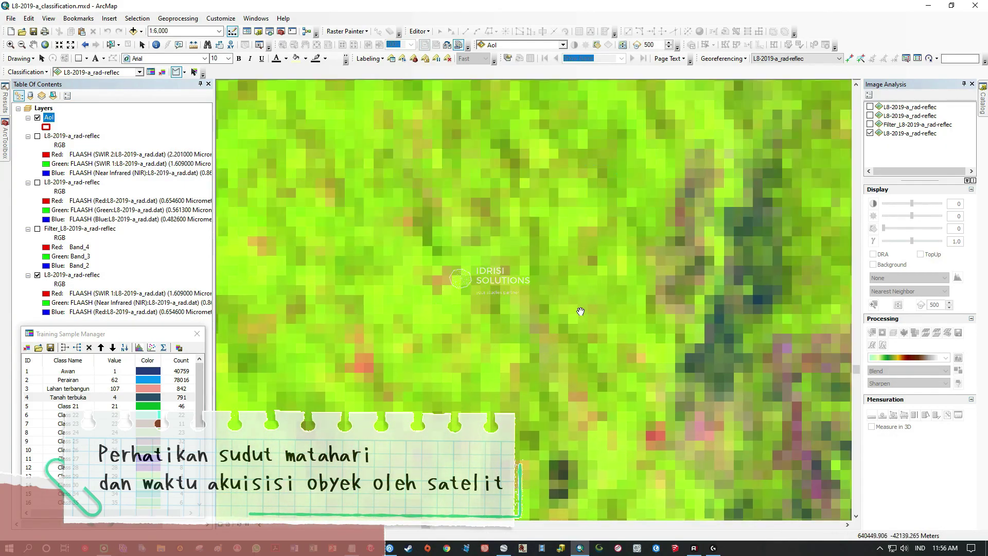
drag(610, 258, 461, 337)
scroll(572, 317, down, 3)
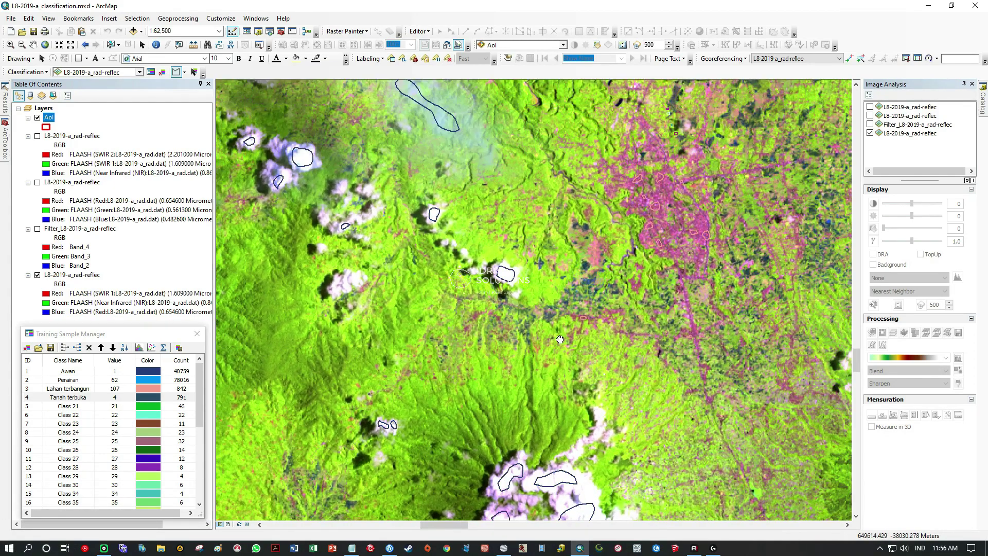
drag(560, 339, 477, 424)
drag(482, 306, 549, 342)
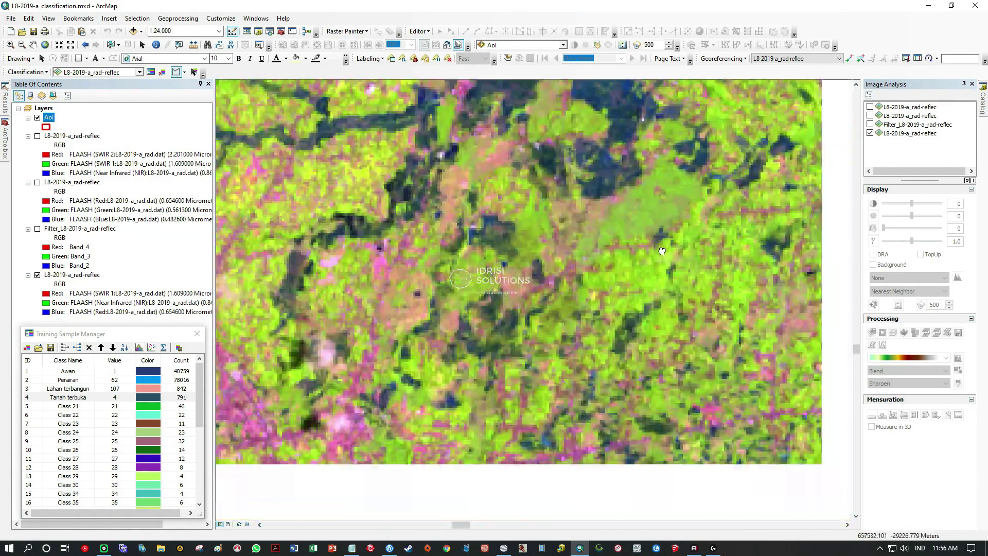
Outline a small training sample on bright yellow-green pixels in the northern farmland, west of a dark blue patch
drag(661, 251, 432, 242)
drag(684, 288, 438, 277)
drag(720, 329, 613, 343)
scroll(613, 343, up, 5)
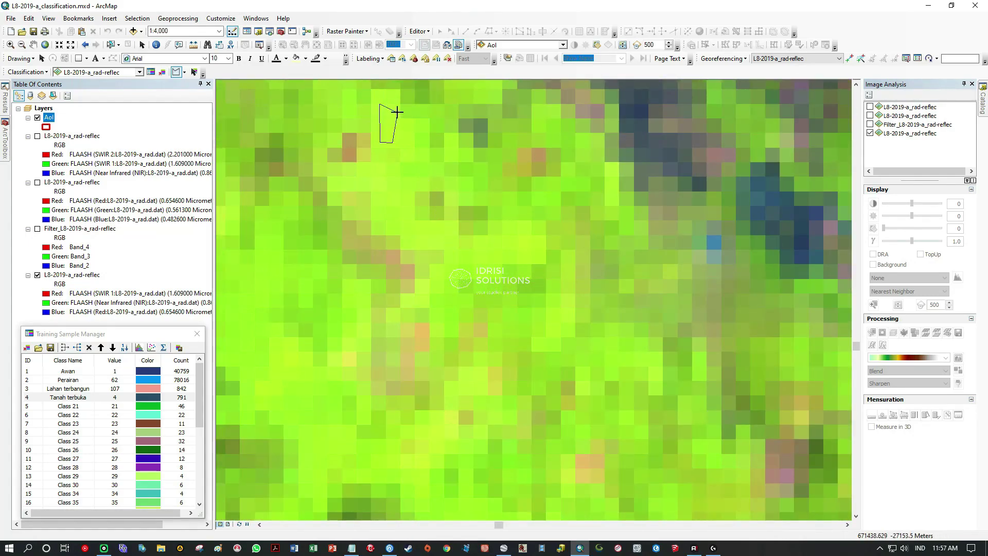
Examine the green areas east and south of the new sample for further grass locations, then view the whole AOI
scroll(429, 296, down, 5)
drag(546, 309, 427, 289)
drag(673, 329, 530, 280)
scroll(417, 296, up, 3)
scroll(532, 288, down, 3)
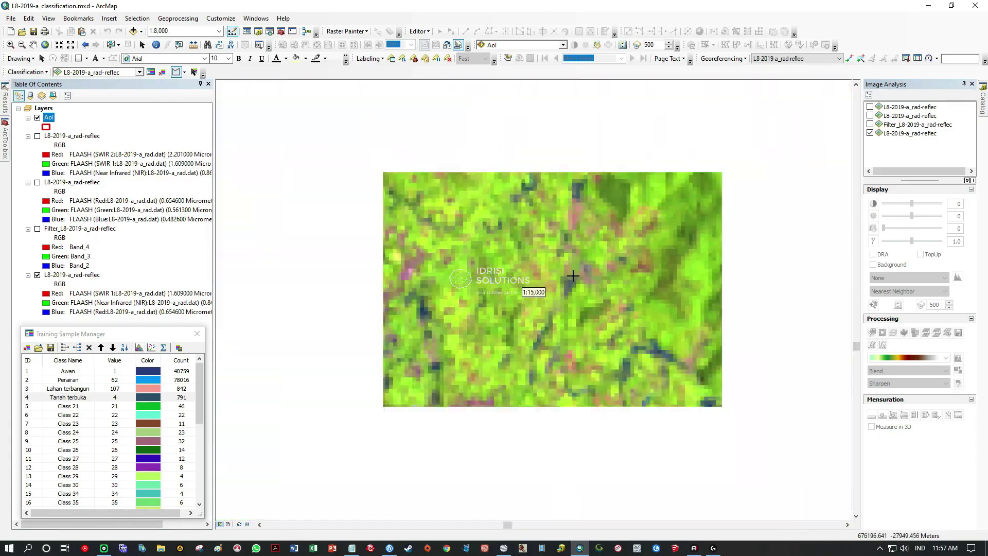
drag(484, 234, 361, 329)
drag(555, 406, 463, 226)
drag(507, 396, 505, 154)
drag(453, 412, 463, 170)
drag(536, 453, 479, 164)
drag(561, 412, 535, 154)
drag(656, 389, 538, 253)
scroll(503, 275, down, 8)
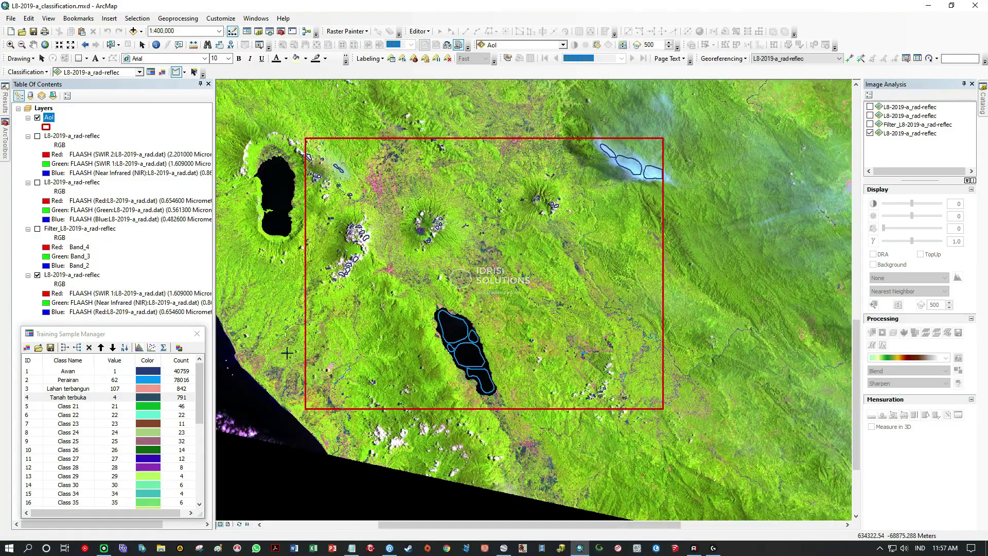
Merge the training sample classes from Class 21 through Class 55 into a single class
mouse_move(200, 375)
mouse_down()
mouse_move(199, 398)
mouse_move(204, 389)
mouse_up()
scroll(204, 389, down, 1)
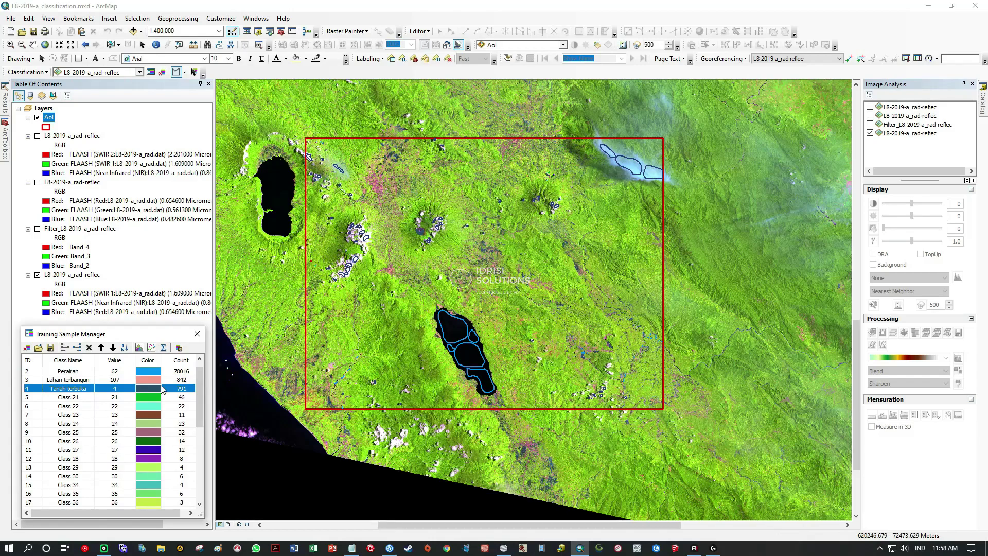
scroll(60, 407, down, 4)
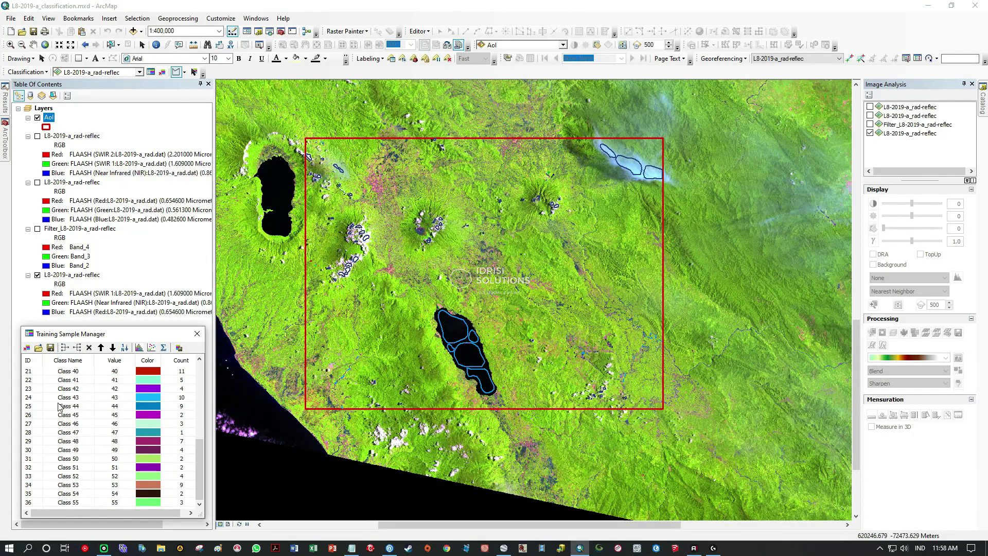
shift+click(28, 503)
scroll(50, 457, up, 5)
scroll(49, 456, up, 2)
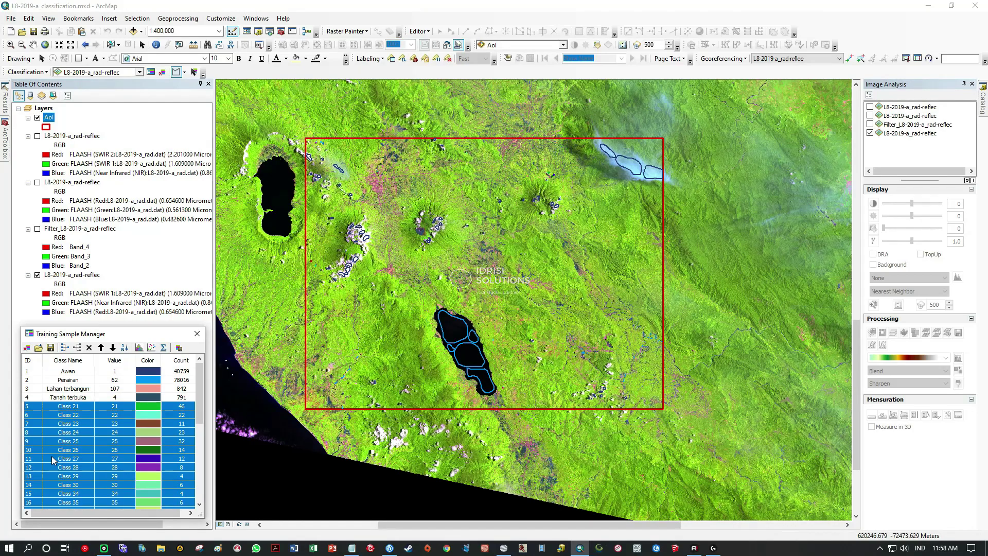
click(65, 348)
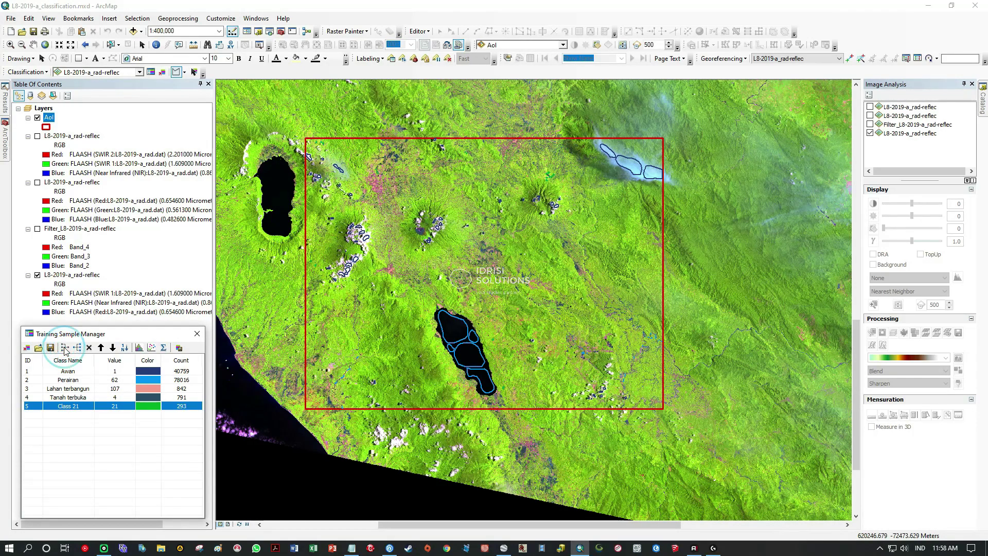
Rename the merged class to "Rumput", copying the name from the Kelas LC.txt list in Notepad
click(359, 549)
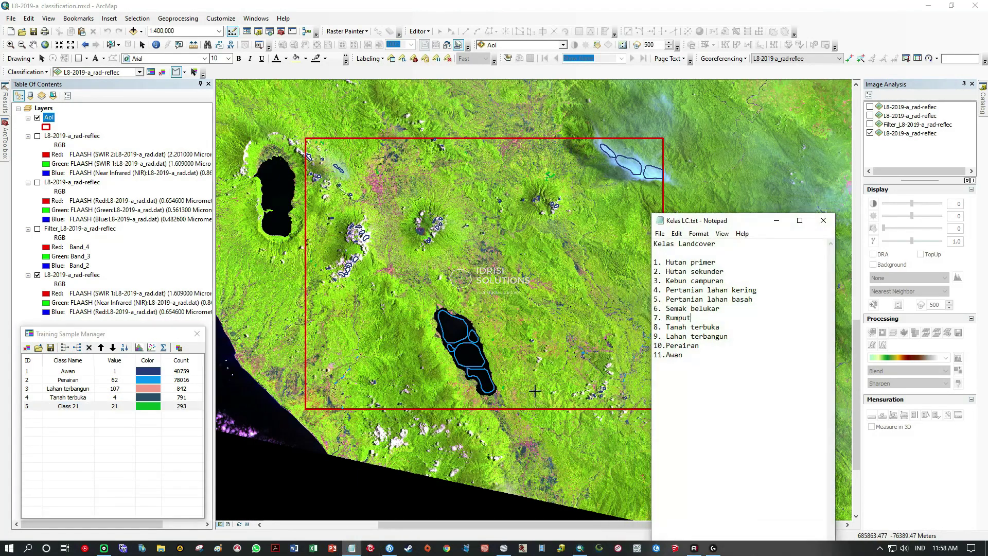
double_click(679, 318)
key(ctrl+c)
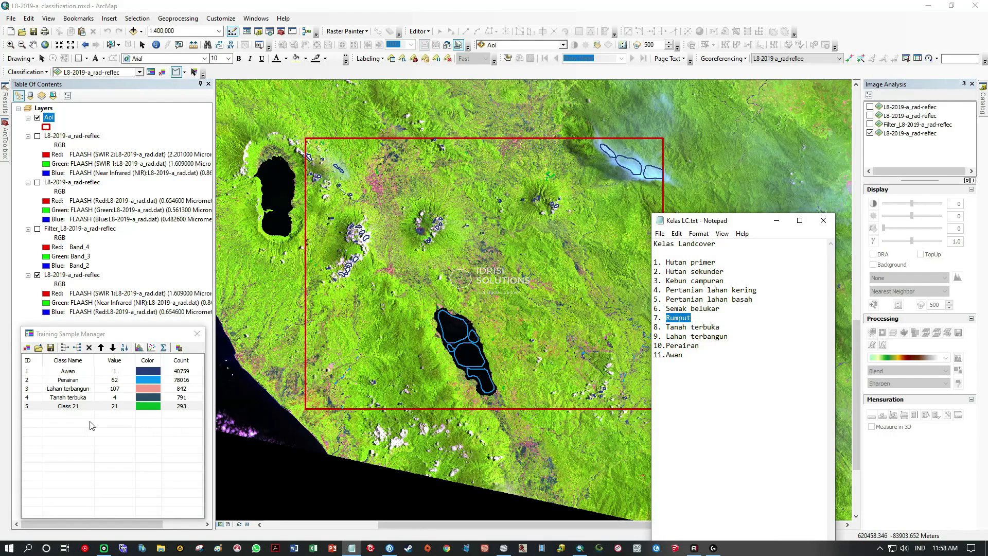
double_click(78, 407)
key(ctrl+v)
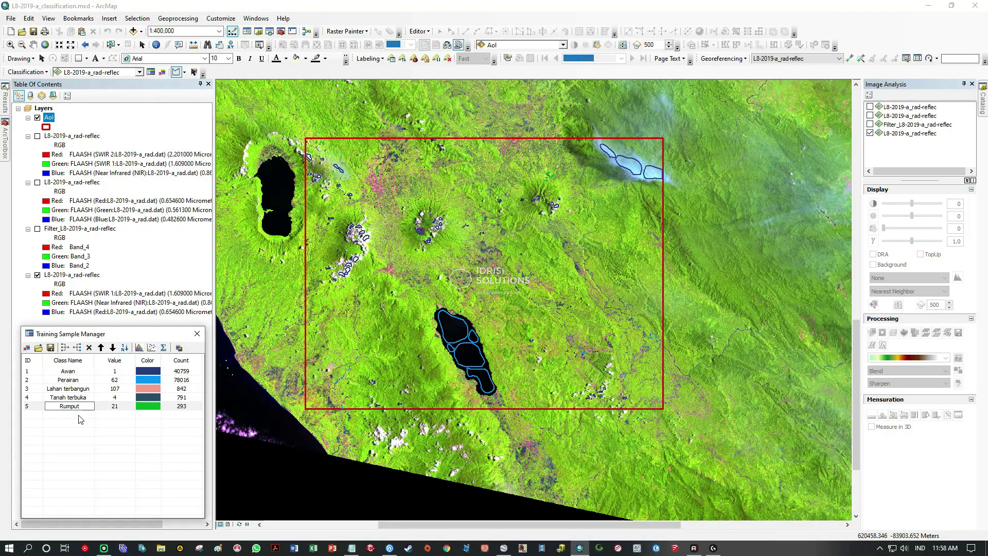
click(80, 419)
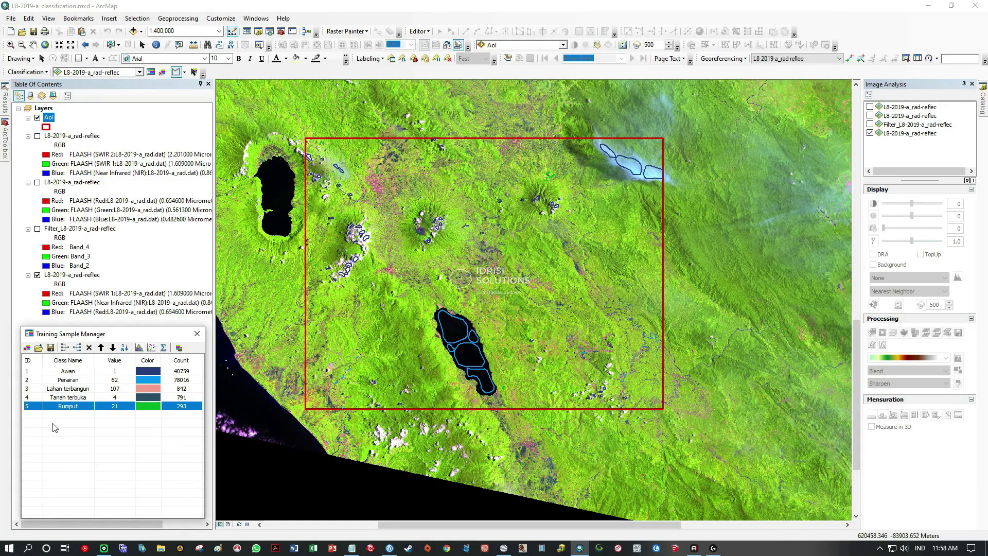
click(33, 420)
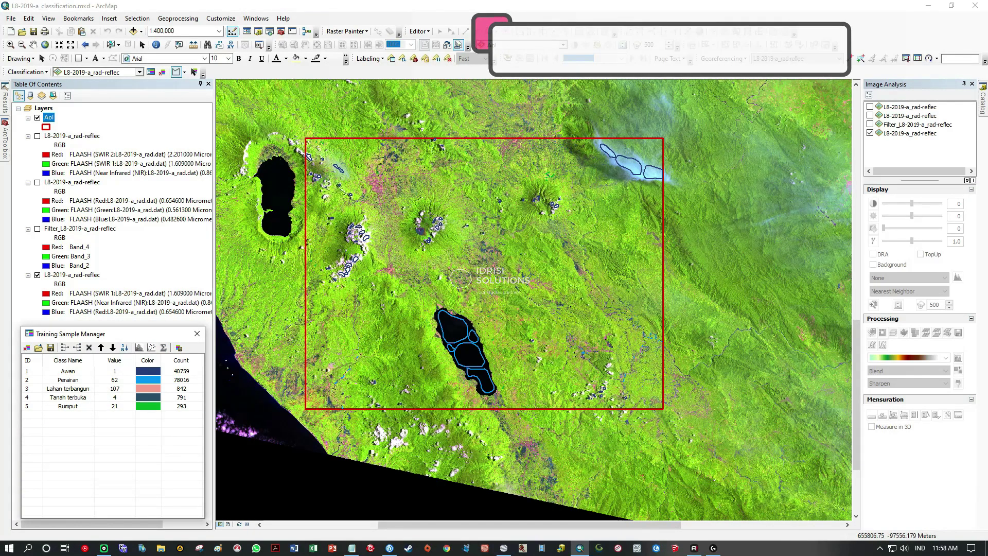
Select the class name "Semak belukar" in the Kelas LC.txt list in Notepad, then return to ArcMap
click(352, 547)
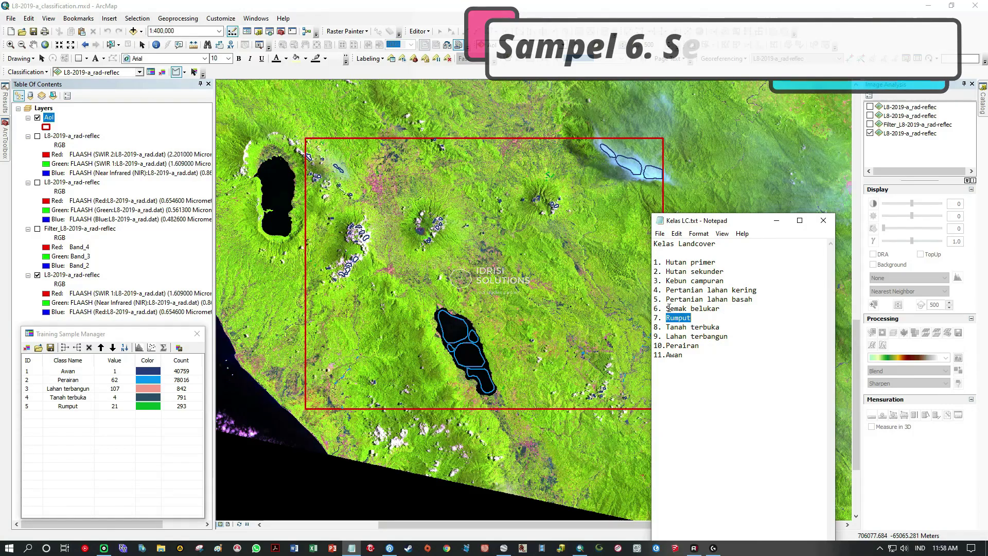
drag(719, 309, 666, 308)
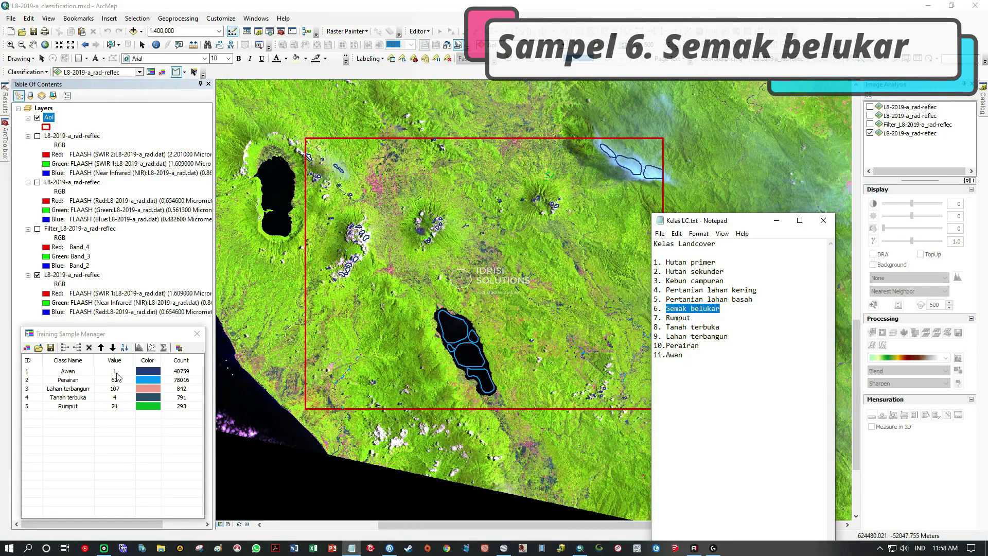
click(129, 339)
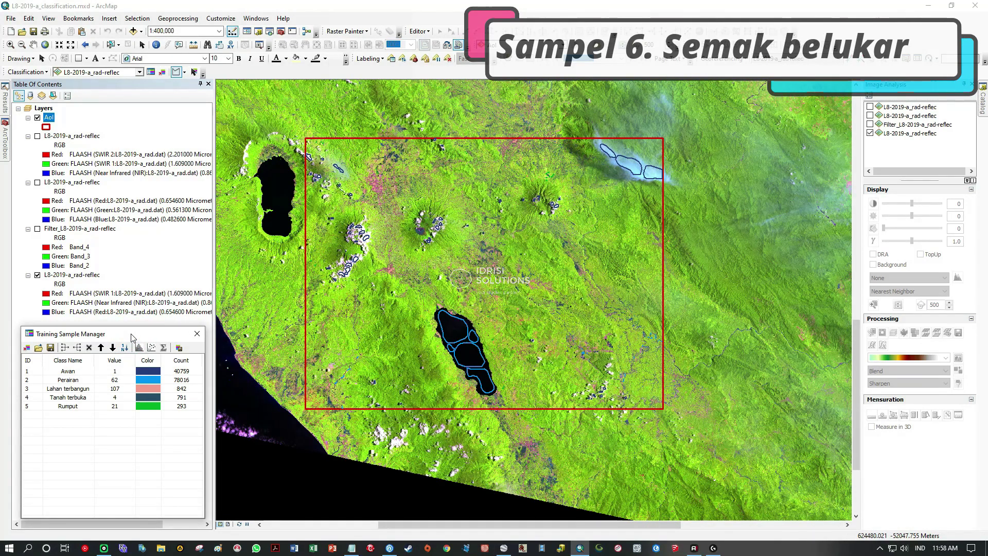
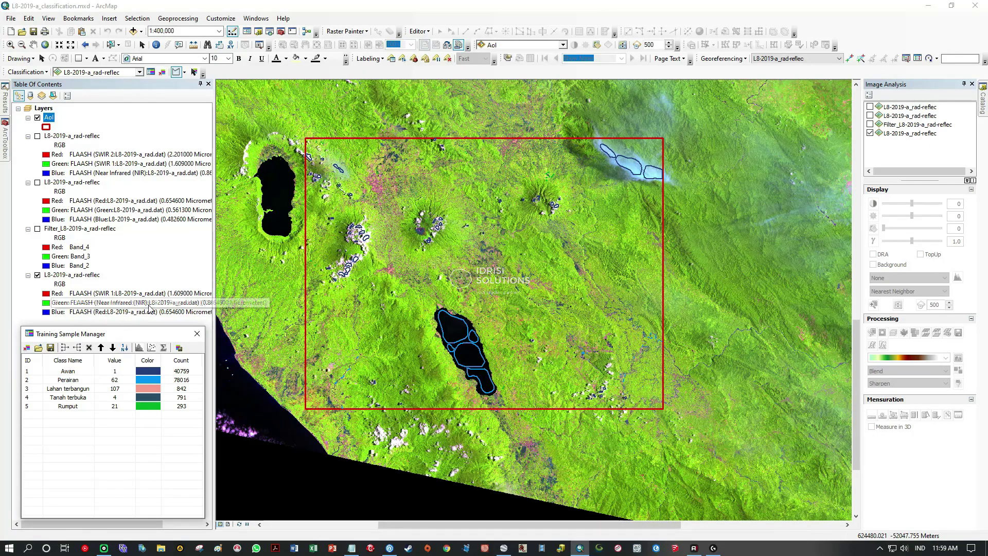
Examine the mountain slopes west of the lake and across to its eastern side for shrub areas
click(15, 46)
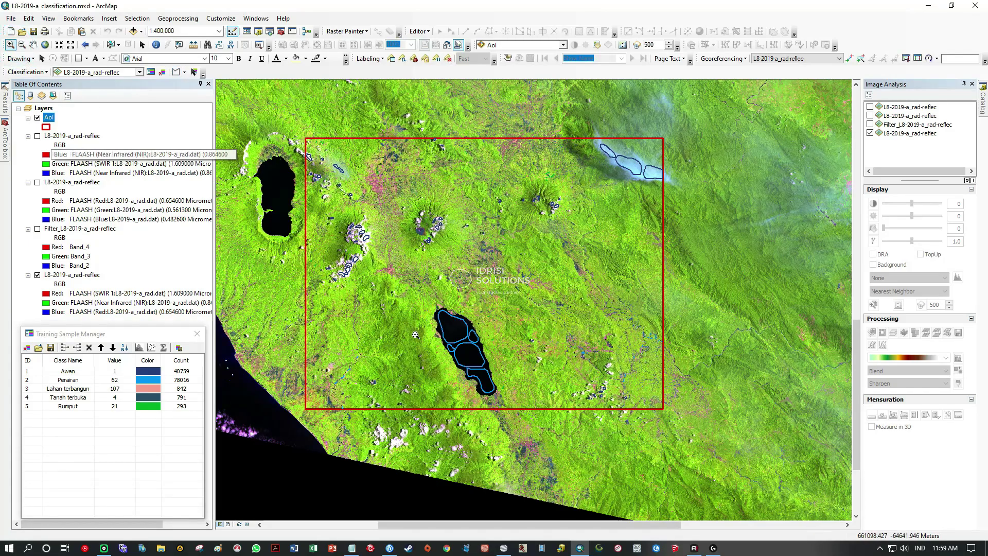
drag(339, 235, 360, 166)
click(34, 46)
drag(476, 413, 416, 217)
drag(435, 320, 417, 216)
drag(489, 486, 488, 354)
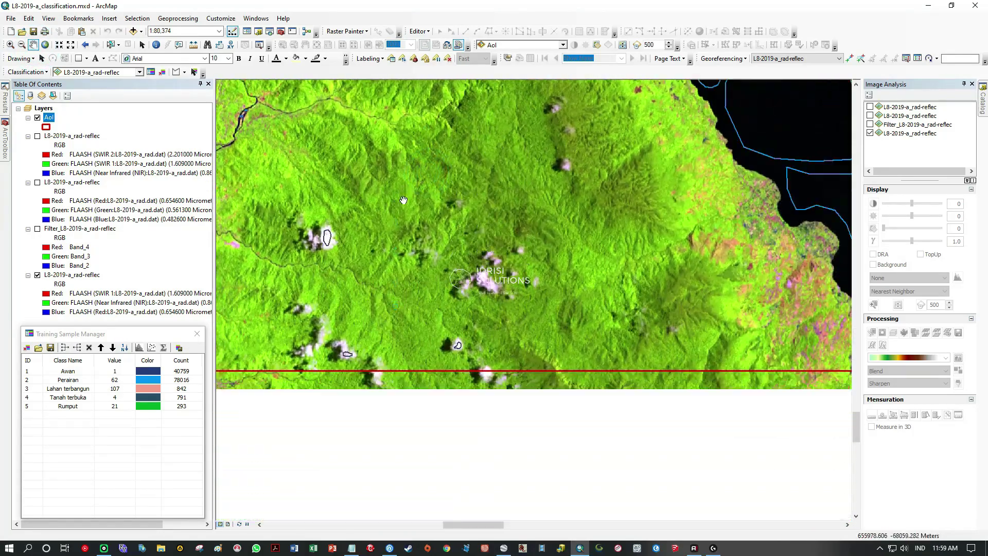
drag(556, 335, 432, 335)
drag(620, 329, 468, 330)
drag(591, 311, 468, 341)
drag(592, 298, 468, 343)
drag(611, 266, 632, 358)
Inspect the dark green hill east of the lake at several scales and compare it with the surrounding shores
scroll(484, 273, down, 1)
scroll(485, 272, up, 4)
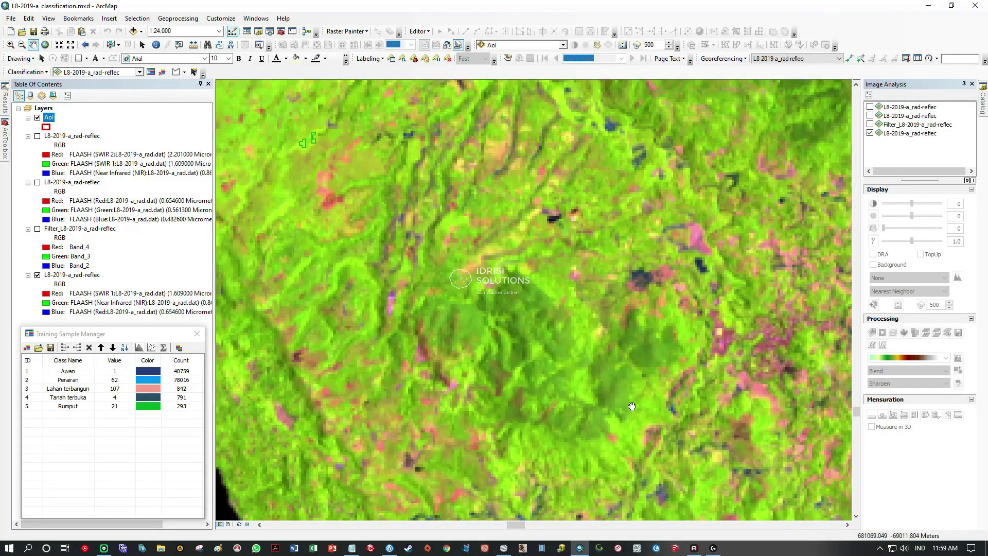
scroll(633, 406, down, 2)
scroll(507, 347, down, 2)
scroll(509, 350, down, 1)
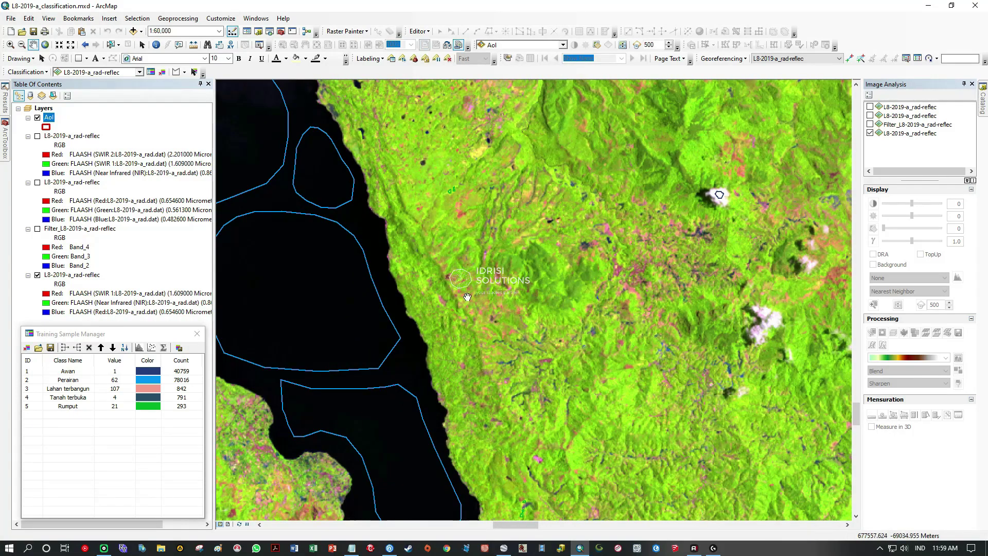
drag(480, 296, 633, 294)
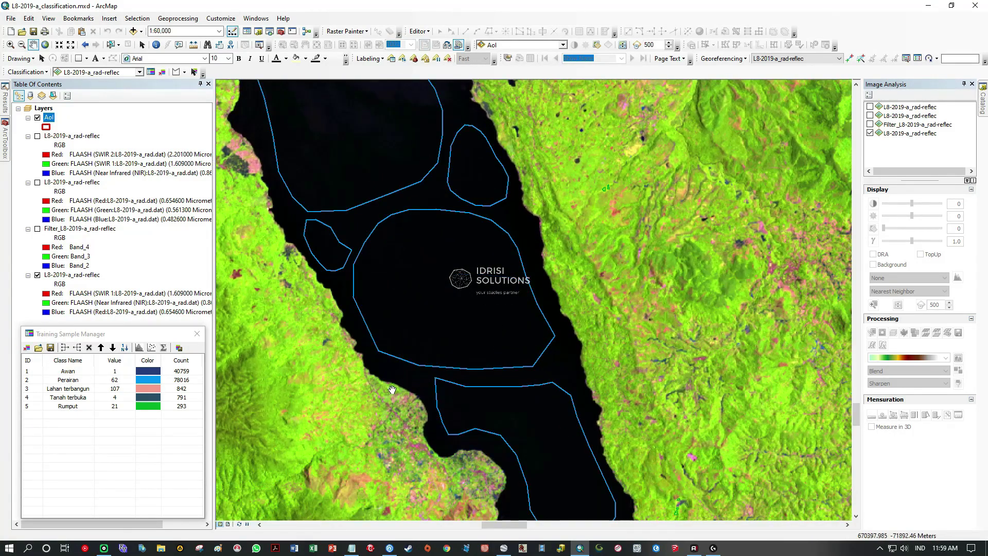
Switch to Google Earth Pro and examine the forested hills east of Danau Singkarak in high-resolution imagery
click(503, 548)
scroll(566, 315, down, 5)
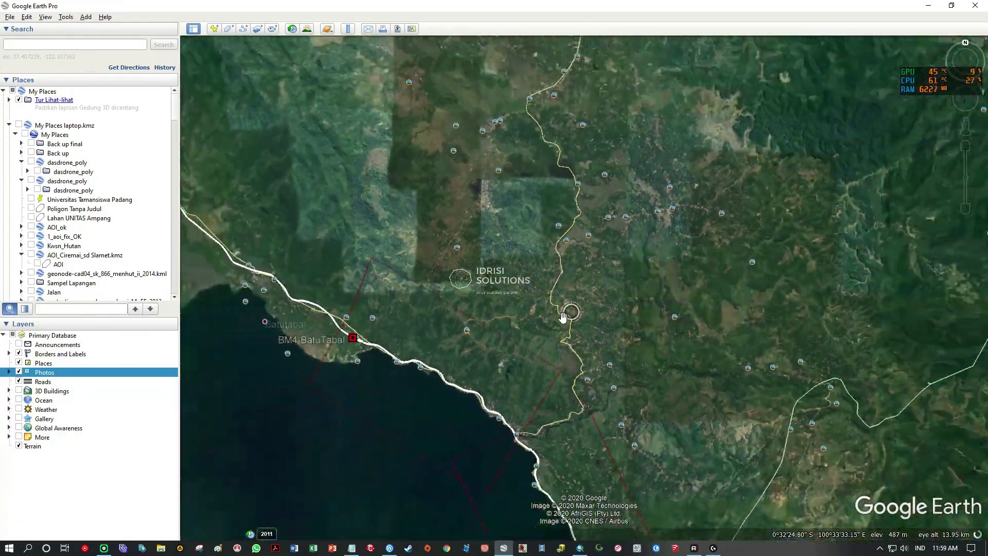
drag(477, 406, 465, 208)
drag(490, 497, 505, 301)
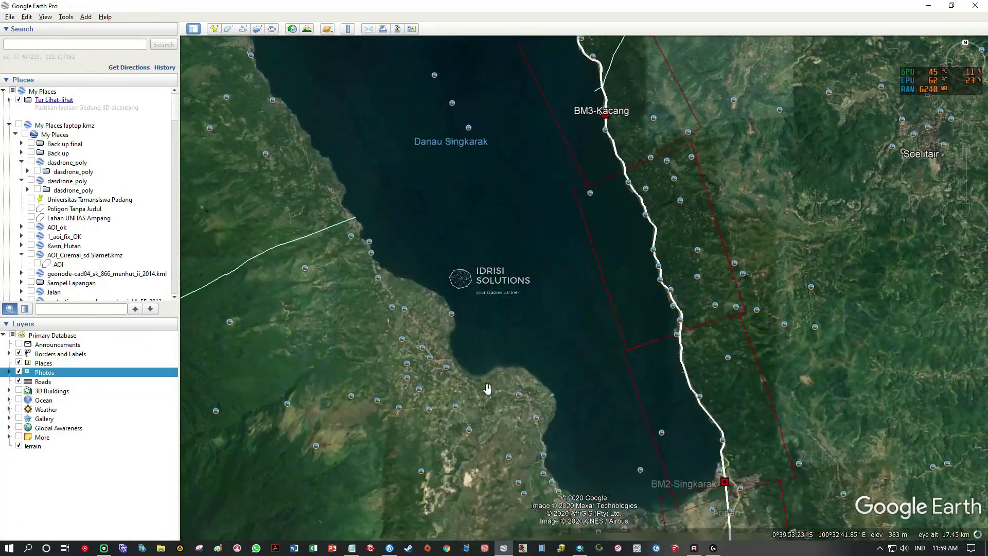
drag(470, 355, 420, 435)
scroll(816, 229, up, 3)
scroll(793, 240, up, 3)
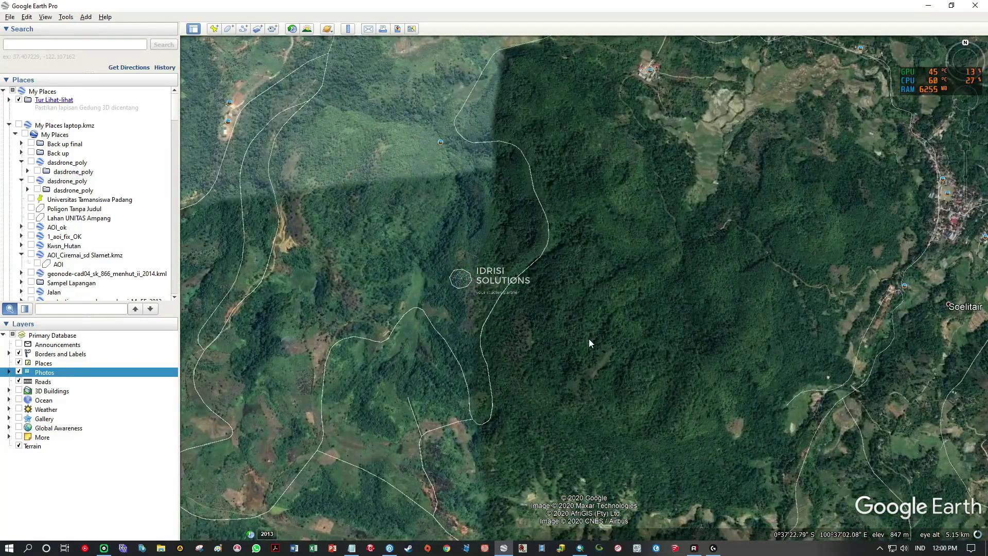
scroll(770, 304, up, 2)
drag(480, 242, 540, 308)
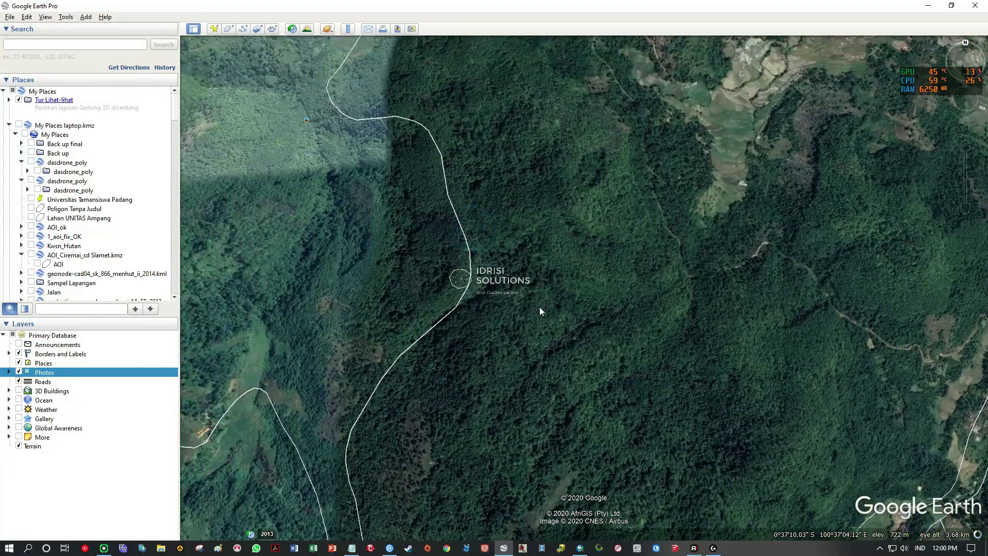
drag(423, 320, 427, 196)
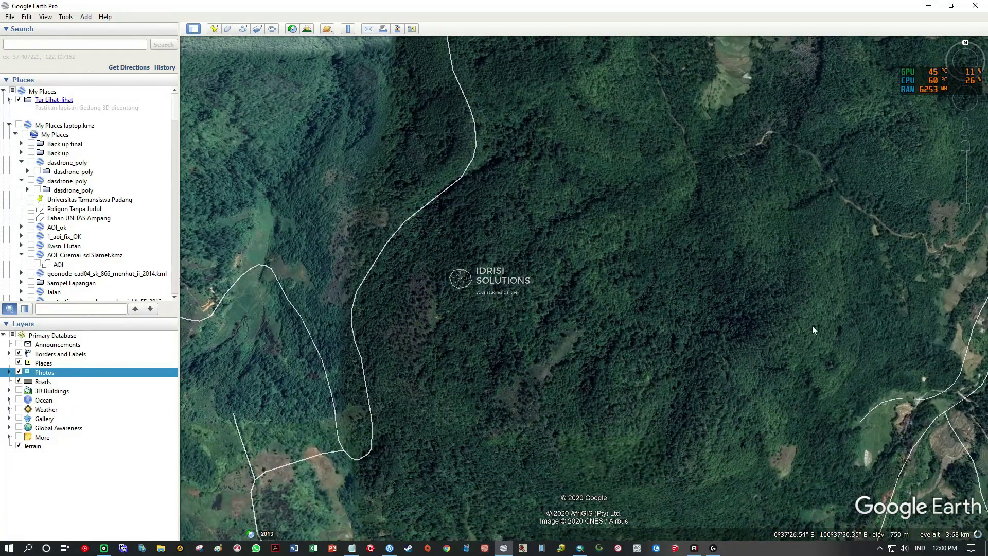
Examine the forested hills, the farmland south of them and the land between the lake shore and Soelitair in Google Earth for shrub cover
drag(808, 338, 643, 370)
drag(466, 334, 637, 432)
drag(405, 190, 499, 152)
drag(541, 353, 518, 216)
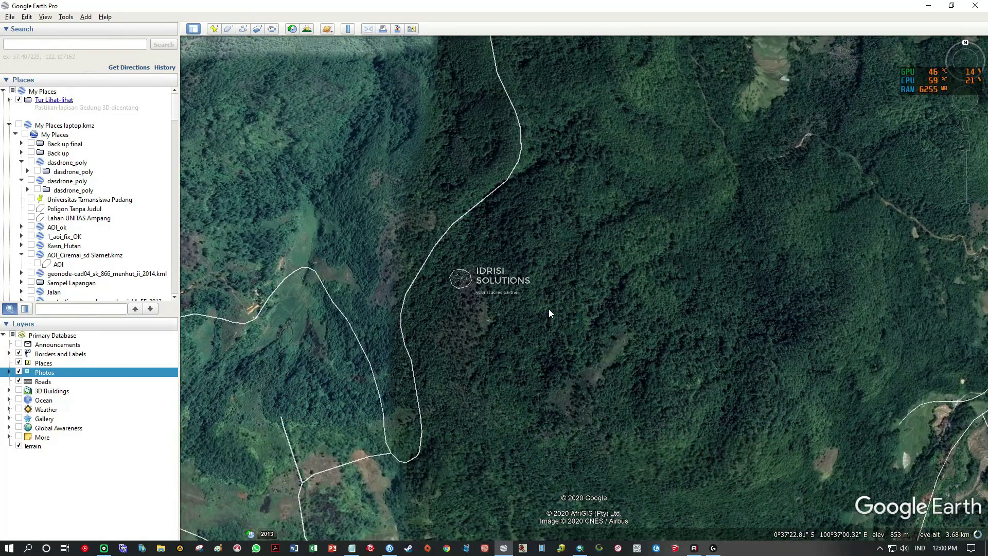
scroll(512, 341, down, 1)
drag(520, 448, 537, 273)
scroll(640, 277, down, 1)
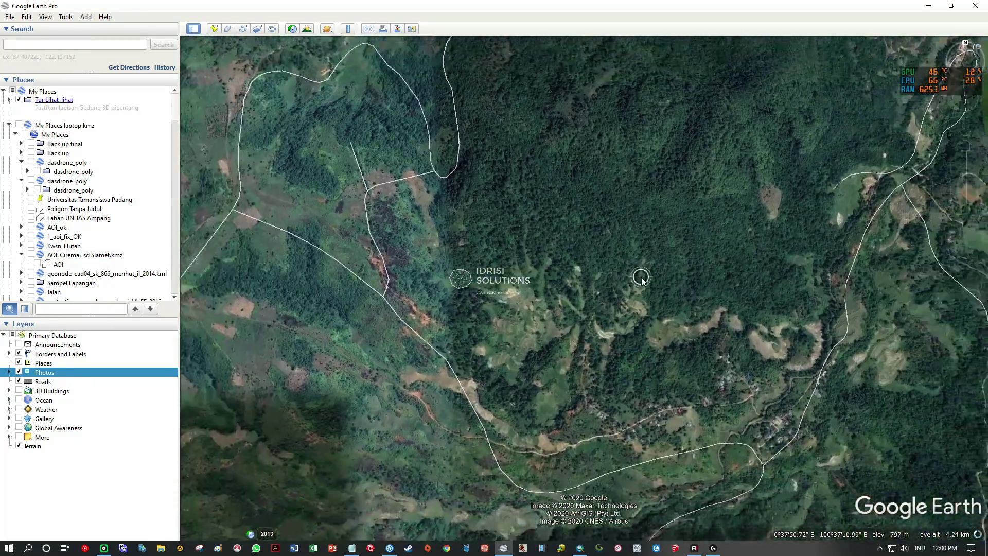
scroll(640, 278, down, 5)
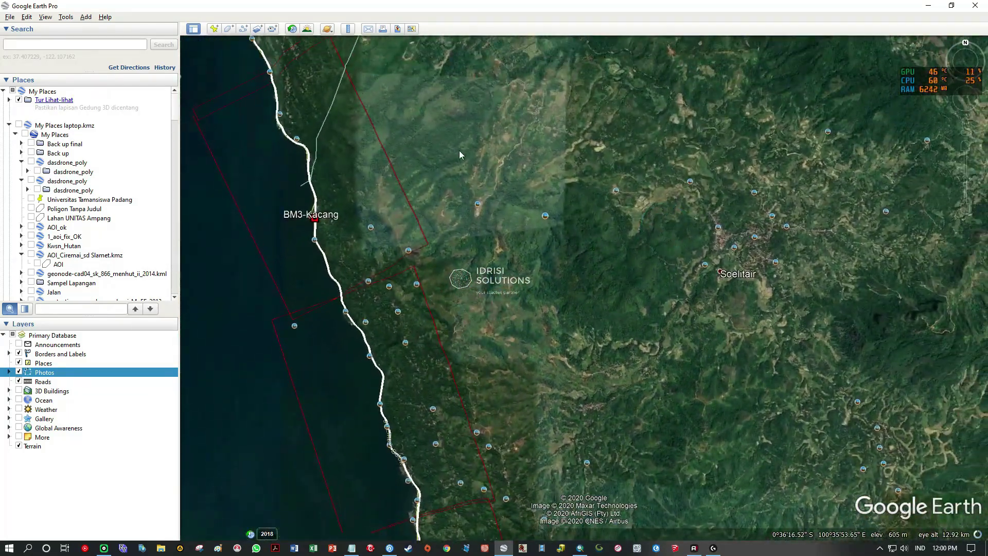
drag(498, 352, 472, 248)
drag(649, 355, 584, 421)
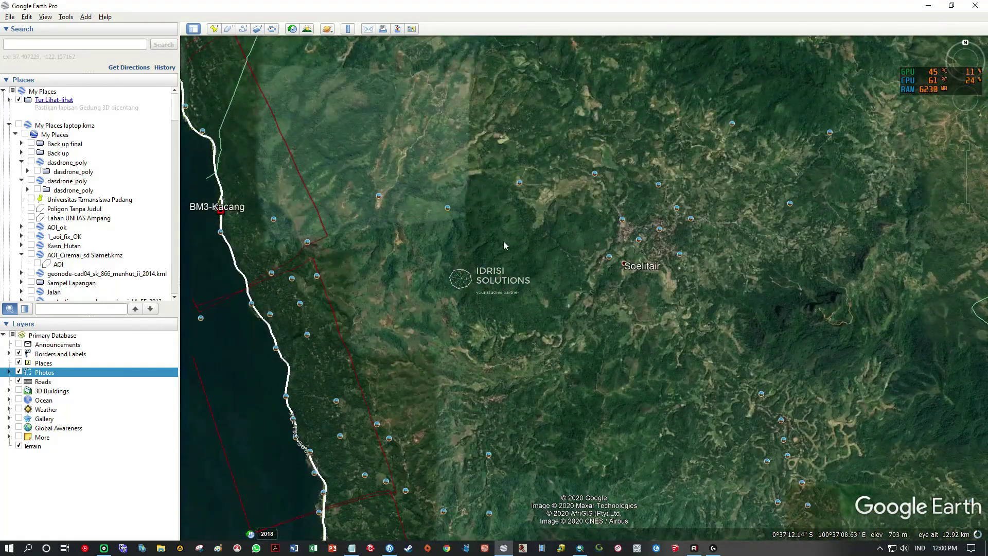
Switch back to ArcMap and inspect the dark green hill east of the lake up to 1:12,500 on the SWIR composite
click(580, 548)
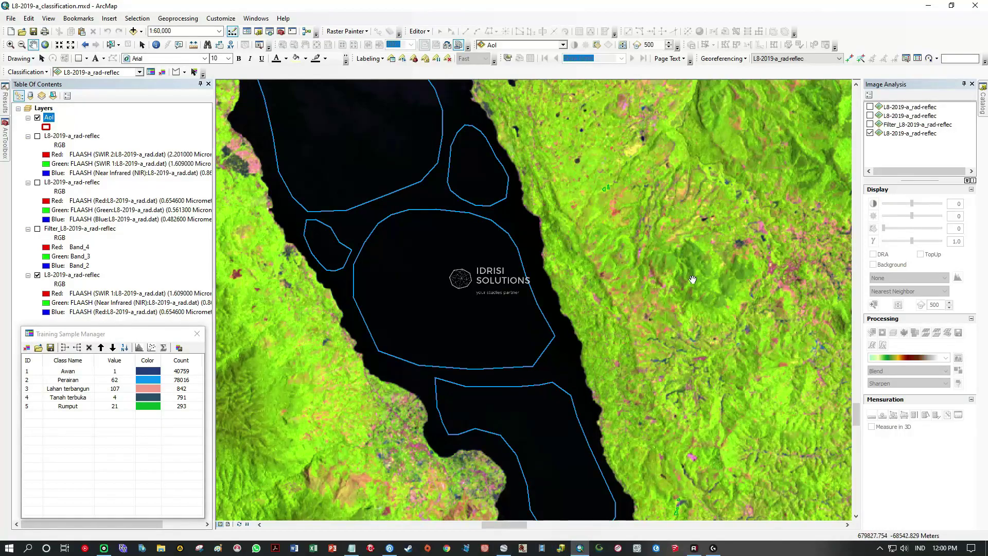
scroll(544, 327, down, 5)
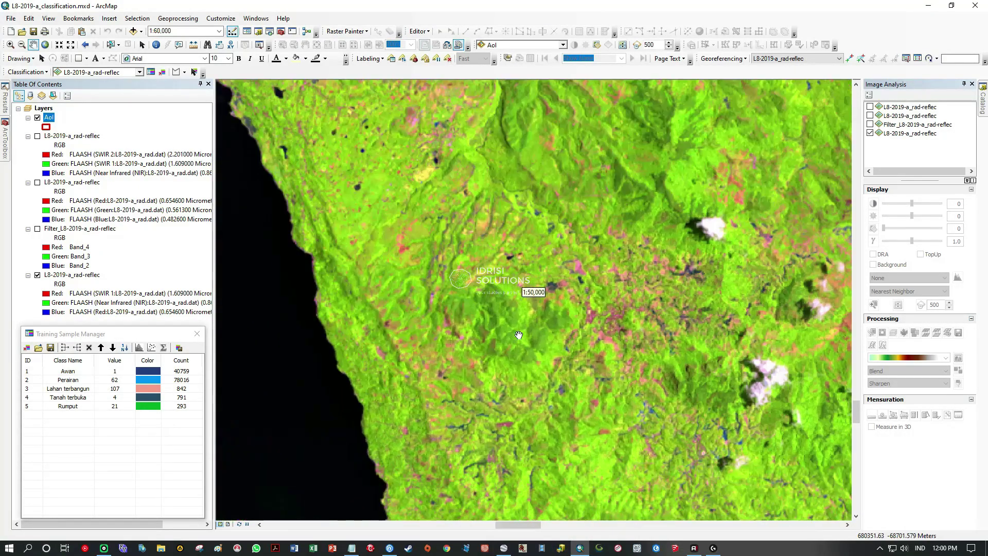
scroll(551, 334, down, 2)
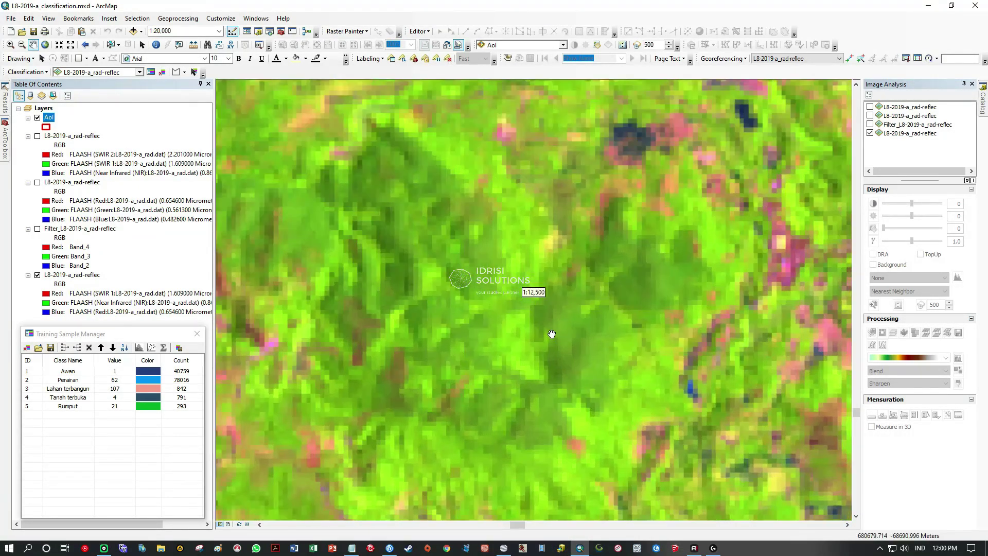
click(73, 274)
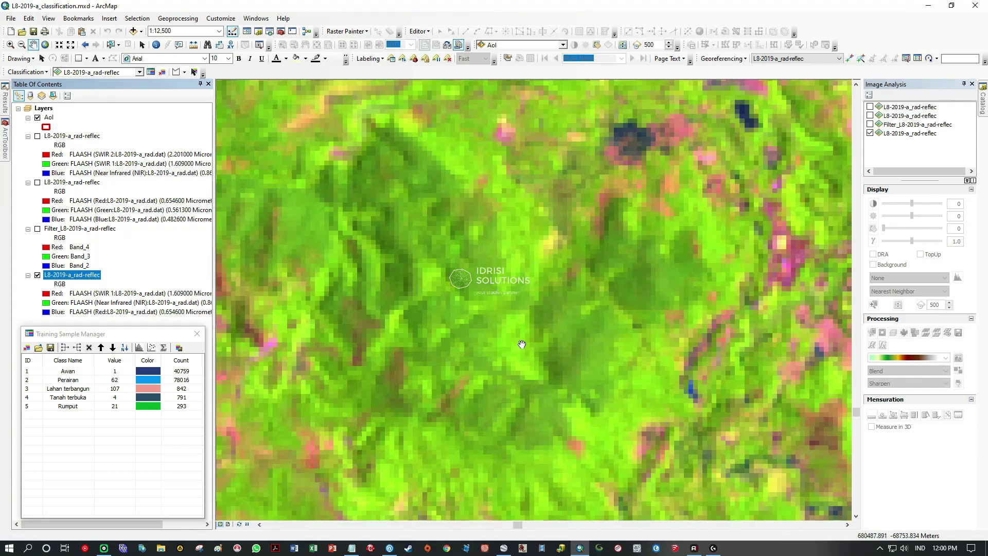
Switch to Google Earth Pro and examine the forested hill west of Soelitair and the terraced fields beside it
click(503, 548)
scroll(517, 215, up, 3)
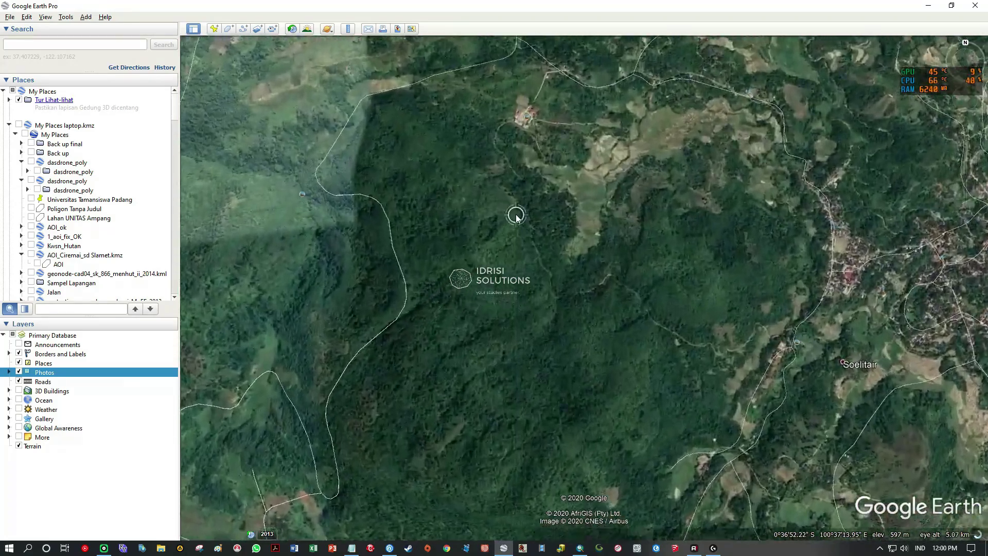
scroll(489, 209, up, 3)
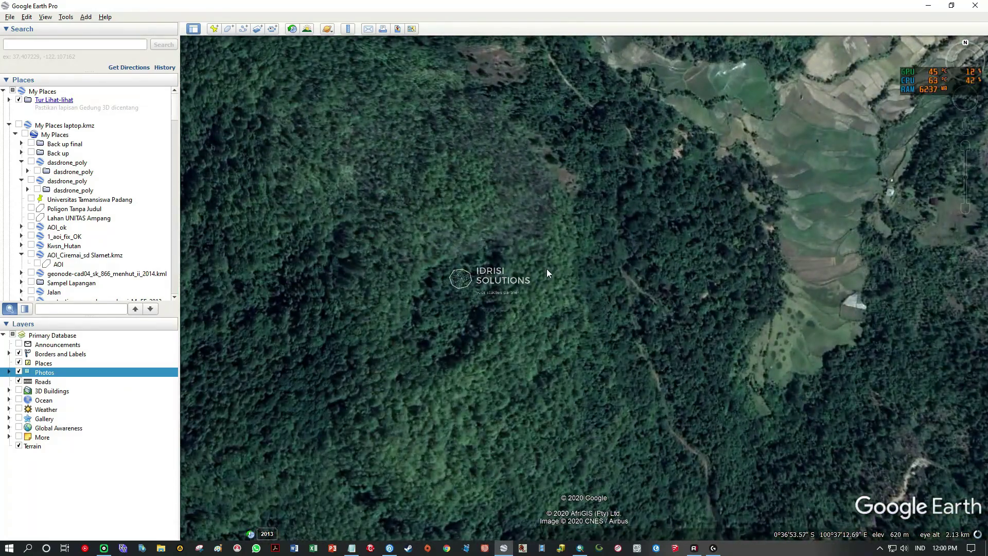
drag(550, 357, 539, 213)
drag(659, 396, 579, 266)
drag(696, 317, 501, 269)
scroll(662, 315, down, 2)
drag(720, 157, 603, 335)
scroll(596, 244, up, 1)
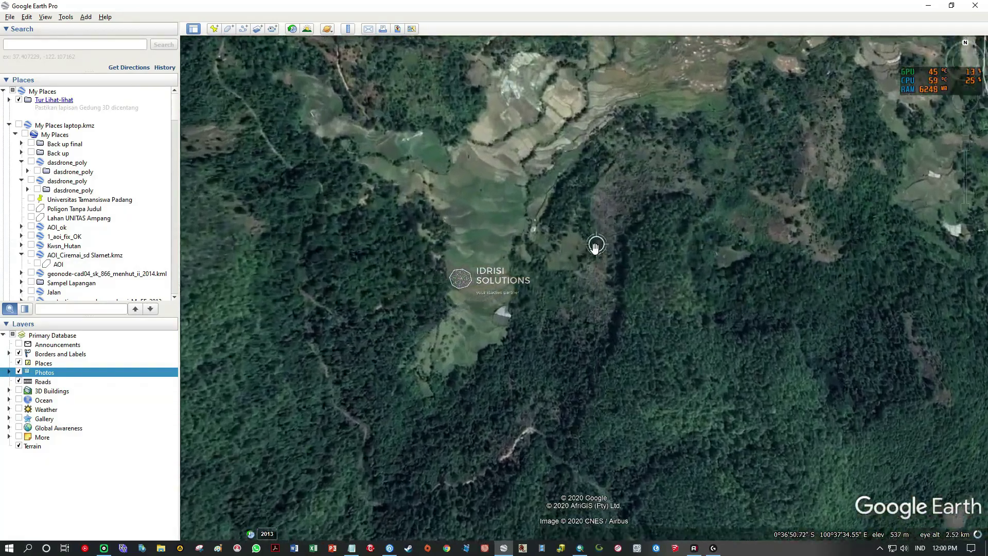
Inspect the sparse, brownish slopes and forest edges around the rice terraces northwest of Soelitair at close range
scroll(596, 244, up, 2)
drag(642, 157, 528, 249)
drag(744, 280, 643, 355)
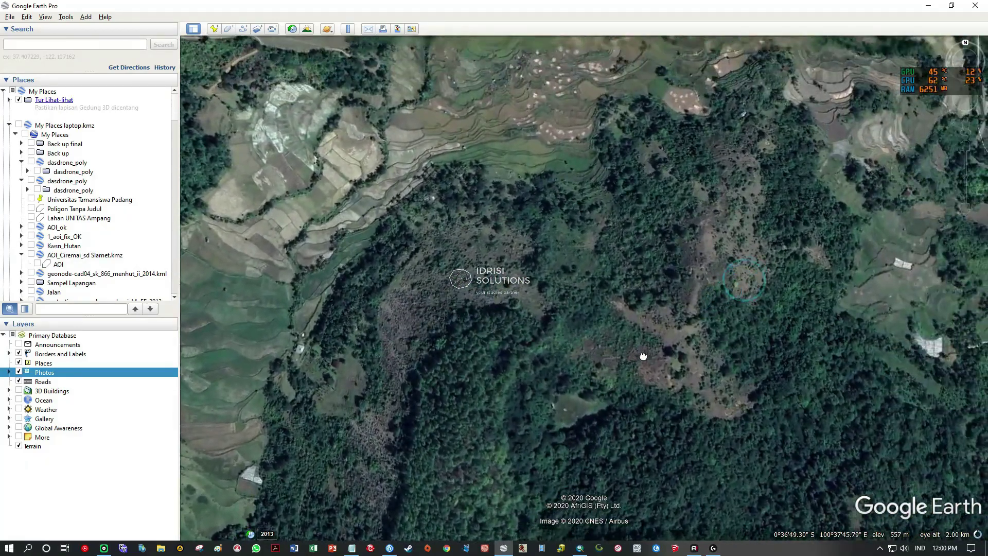
scroll(452, 285, up, 3)
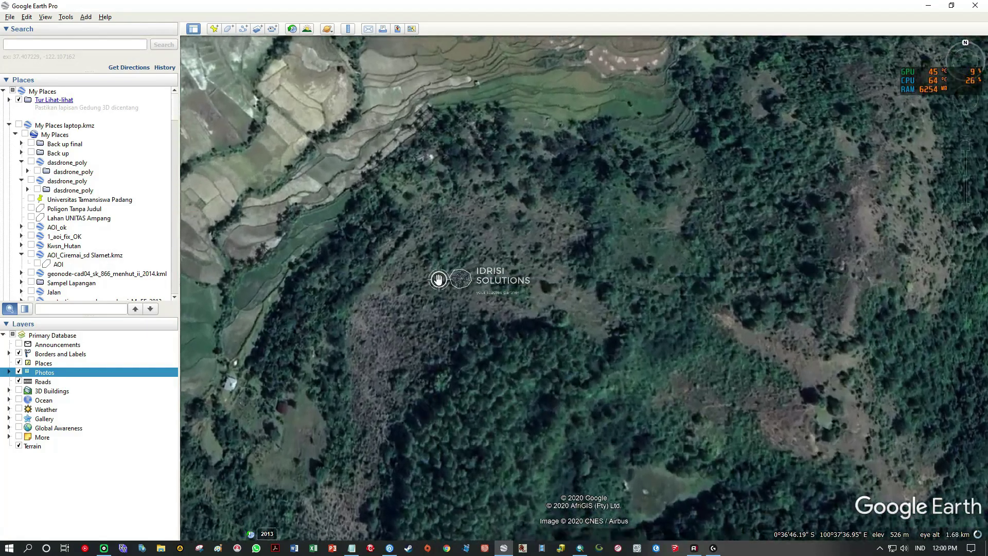
scroll(523, 281, down, 2)
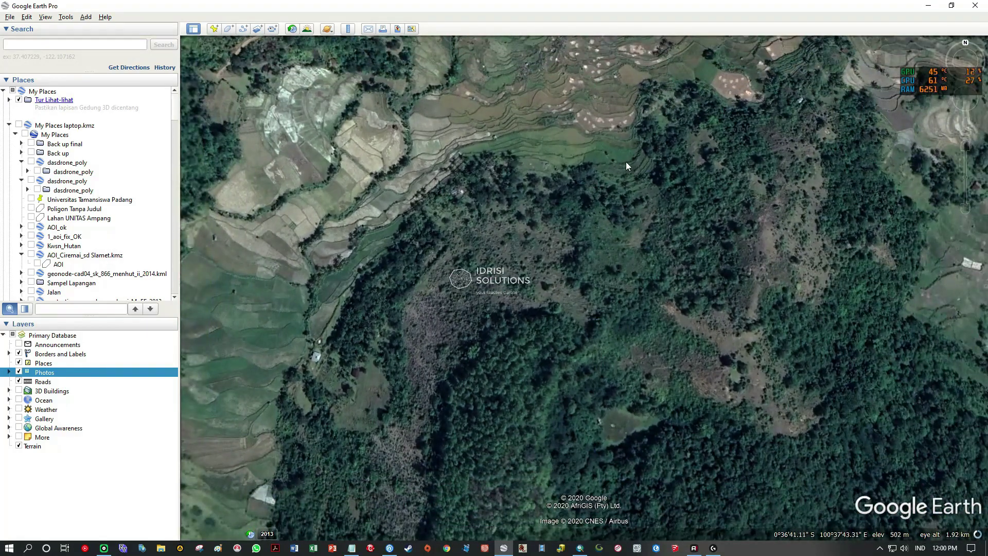
drag(361, 330, 572, 196)
drag(557, 279, 596, 213)
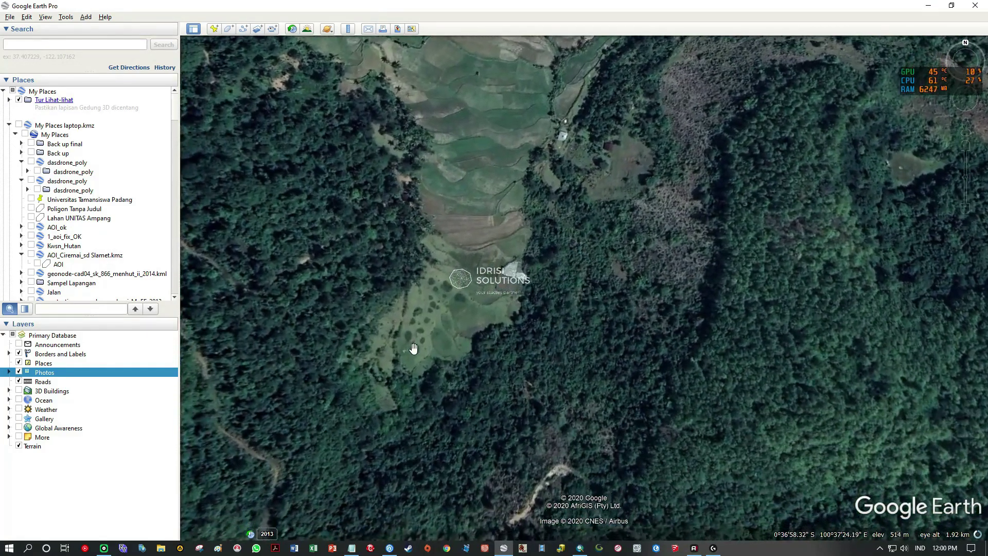
Compare the whole forested hill with the lighter vegetation on its western side across the winding road
scroll(702, 255, down, 5)
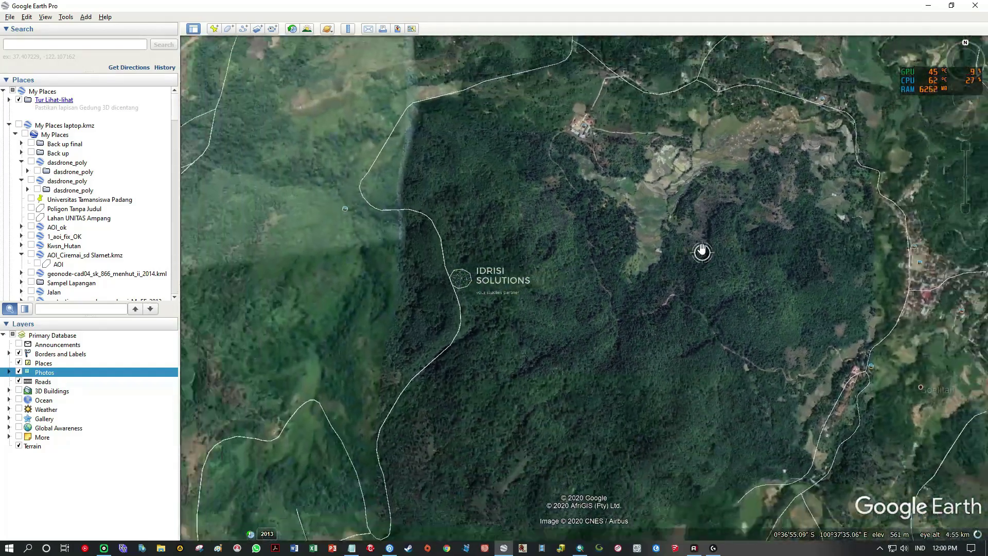
scroll(580, 324, up, 3)
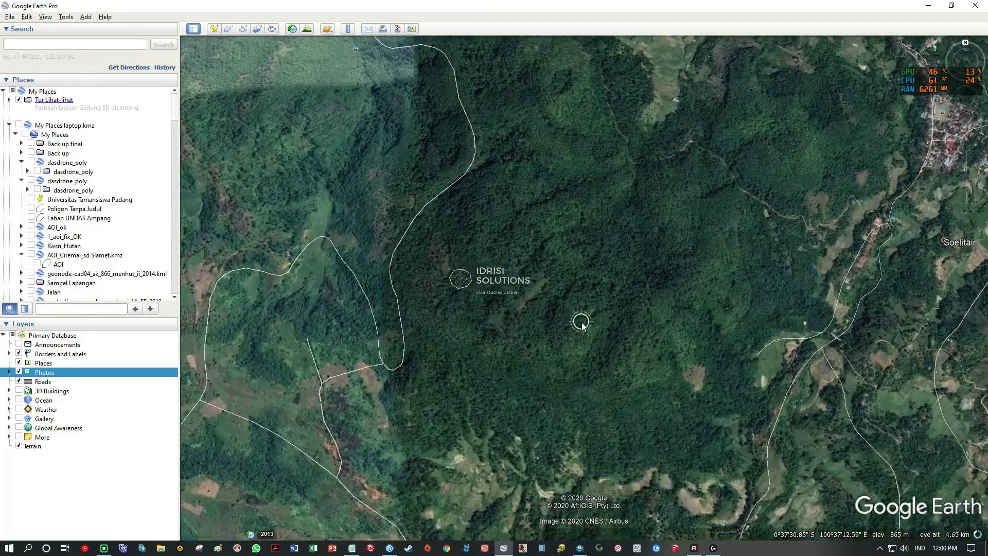
drag(392, 293, 589, 273)
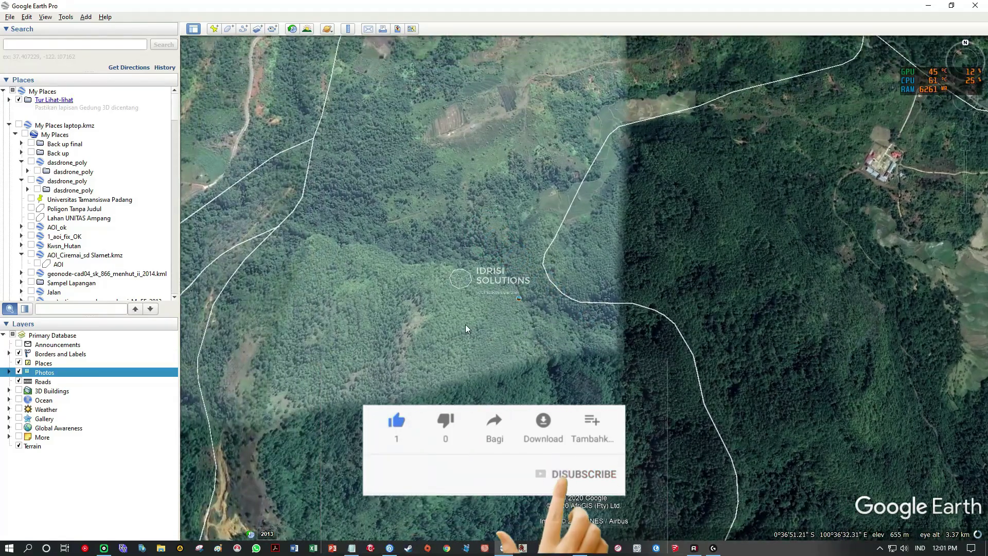
drag(465, 324, 727, 198)
drag(718, 404, 558, 154)
drag(721, 307, 483, 154)
drag(445, 426, 545, 282)
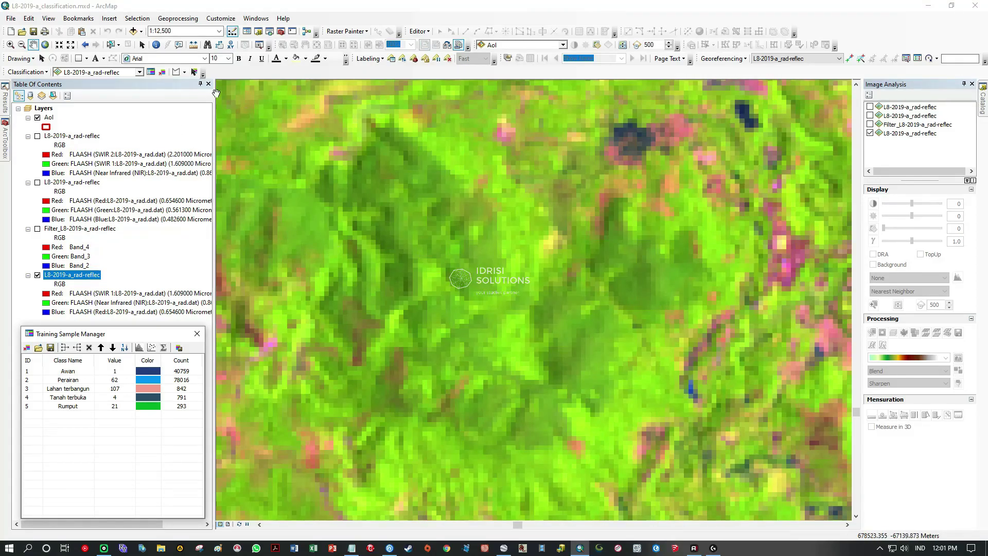
In ArcMap, draw a polygon training sample on the bright green patch at the northeast edge of the dark green hill
click(176, 73)
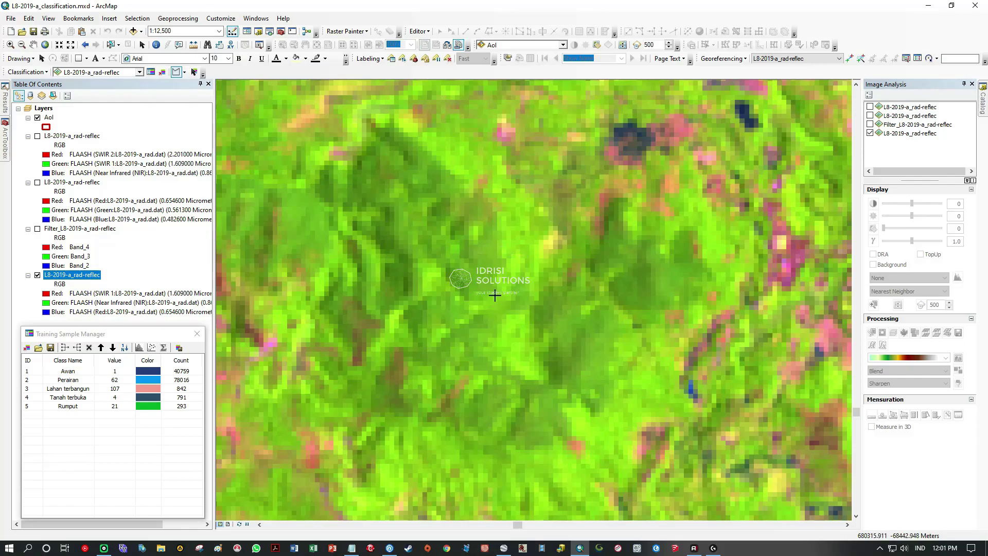
scroll(443, 157, up, 5)
click(411, 124)
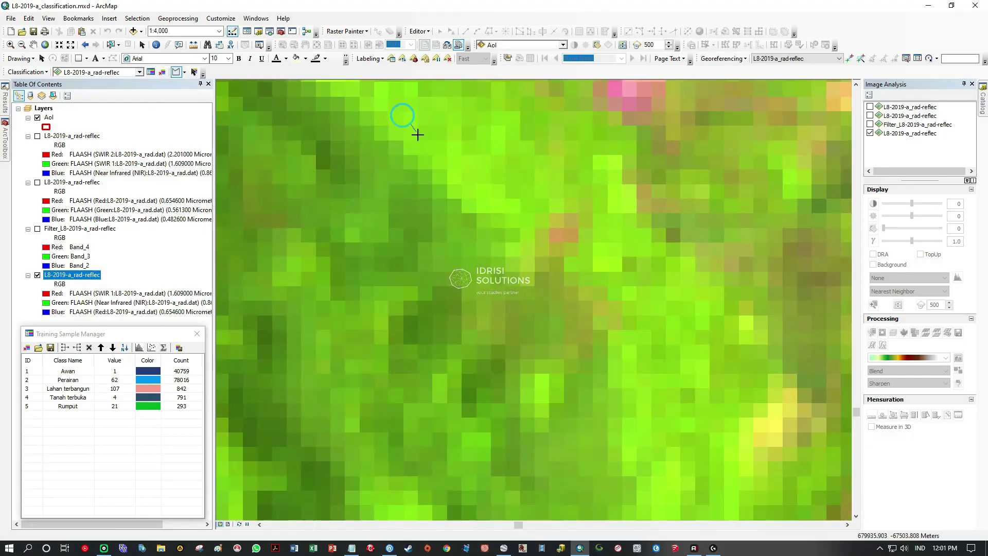
click(485, 205)
click(527, 183)
click(528, 154)
click(514, 134)
click(489, 115)
double_click(449, 105)
Draw a second polygon training sample along the bright green strip southeast of the first one, just west of the yellow patch
drag(664, 388, 476, 312)
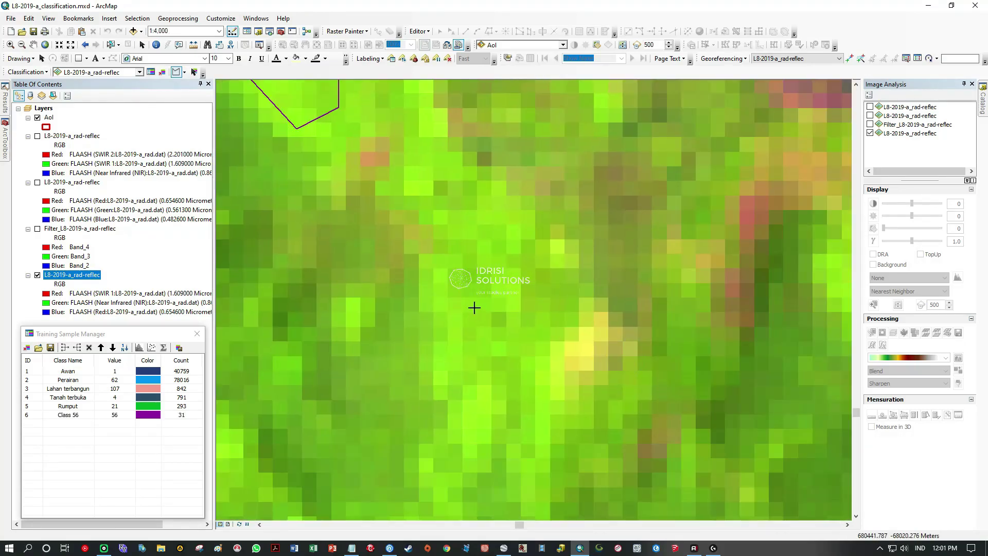
click(454, 399)
click(491, 409)
click(522, 375)
click(531, 332)
click(517, 288)
double_click(489, 267)
Draw a narrow upright polygon training sample on the bright green strip east of the dark green hill
scroll(519, 327, down, 5)
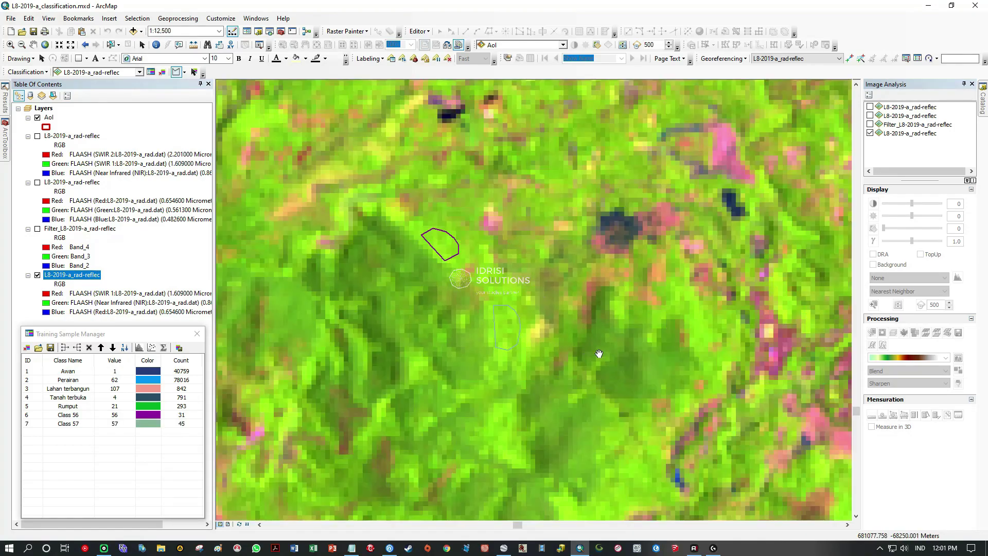
drag(591, 352, 434, 289)
scroll(560, 272, up, 4)
click(550, 247)
click(558, 318)
click(577, 313)
double_click(560, 229)
Draw a polygon training sample on the bright green area south of the hill, just northeast of the small salmon-coloured patch
drag(554, 371, 518, 174)
drag(467, 253, 530, 176)
drag(390, 307, 507, 260)
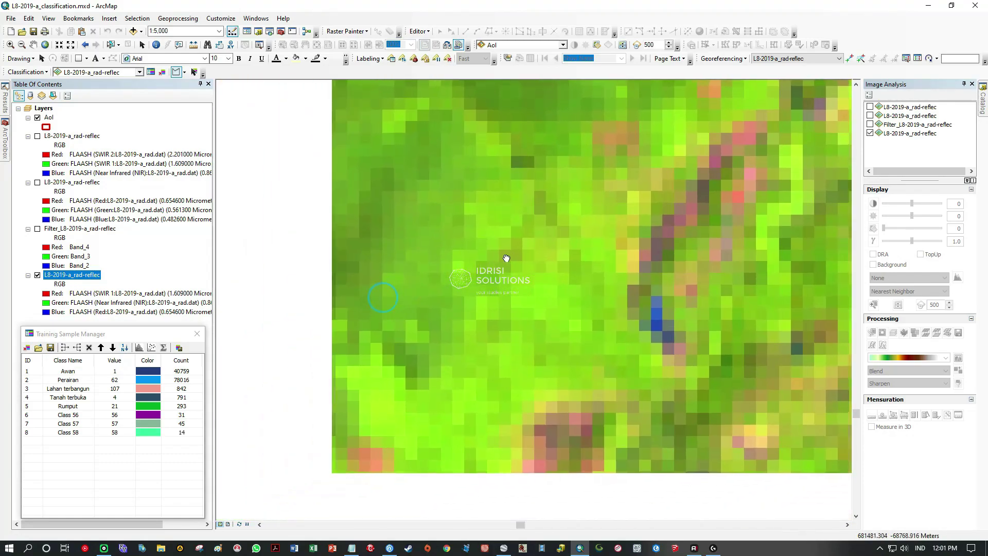
drag(465, 333, 542, 231)
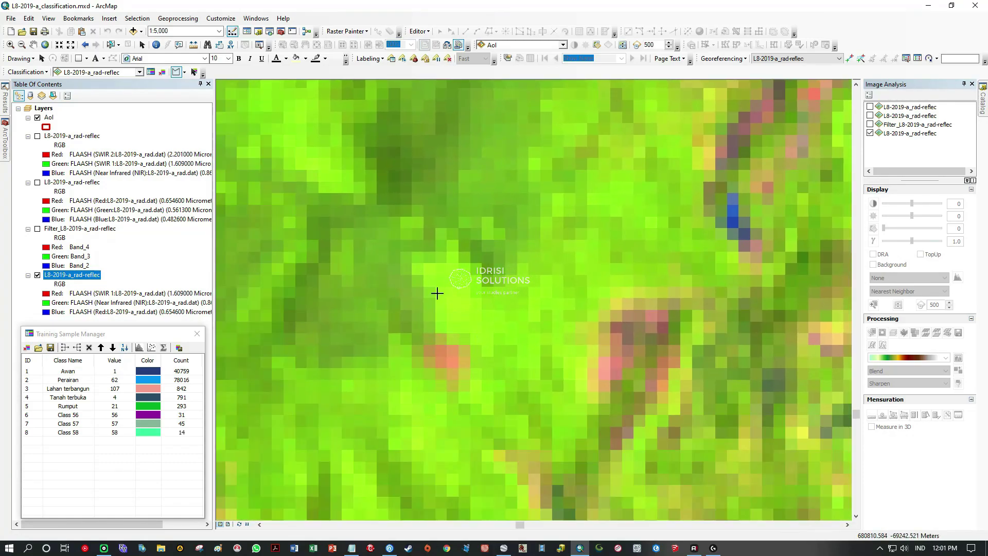
click(447, 326)
click(500, 346)
click(534, 350)
click(541, 322)
double_click(459, 277)
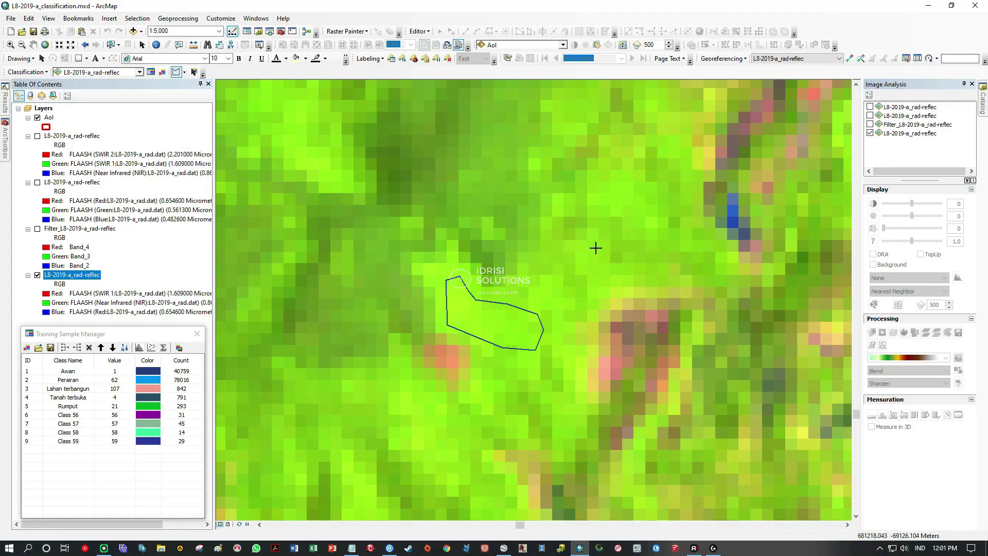
Draw two more polygon training samples on bright green areas, one northeast of the previous polygon and one southwest of the salmon patch
drag(507, 410, 622, 195)
drag(531, 229, 572, 283)
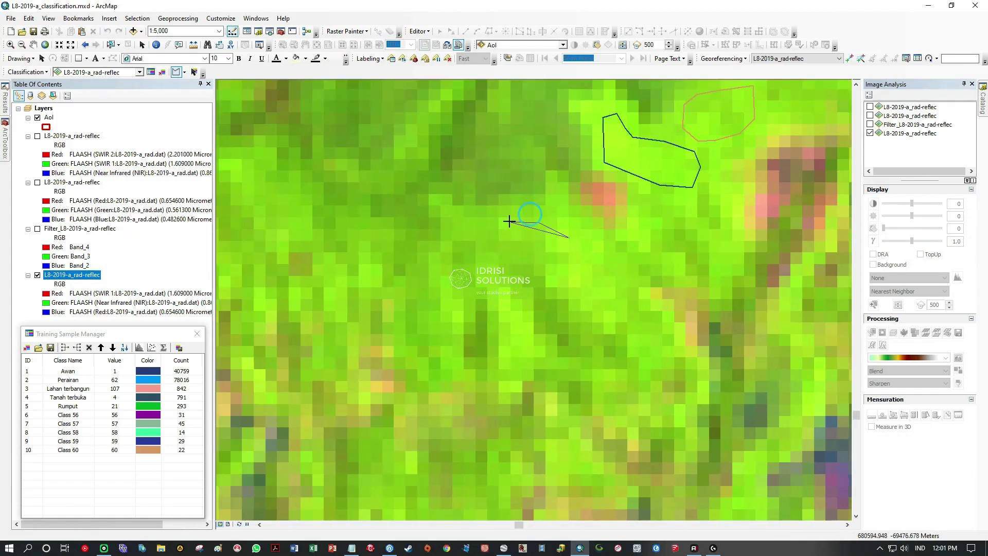
click(608, 265)
double_click(599, 249)
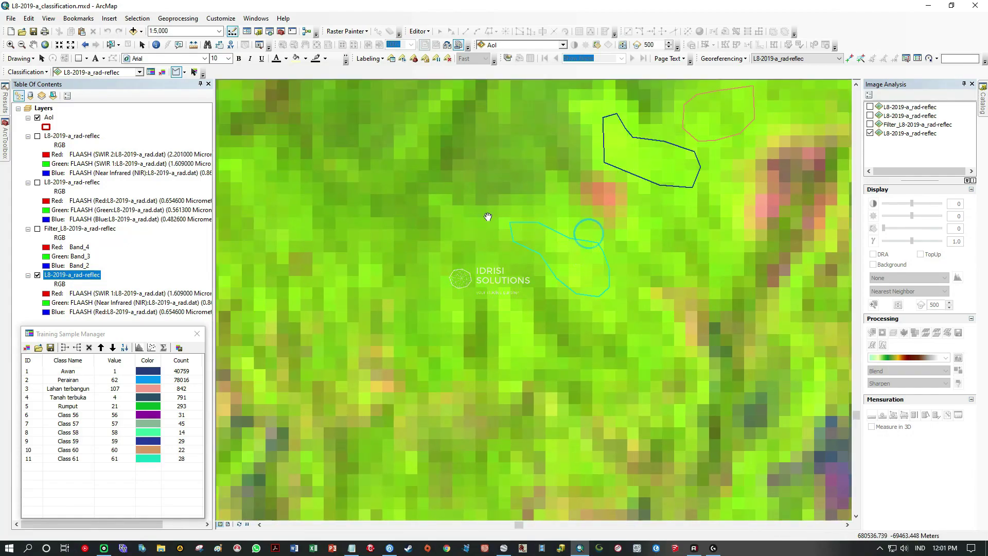
Survey the western slopes of the dark green hill around 1:15,000 for further bright green sample areas
drag(433, 206, 570, 345)
drag(457, 349, 642, 304)
drag(504, 318, 579, 373)
drag(567, 280, 490, 431)
drag(452, 286, 616, 363)
scroll(507, 351, up, 5)
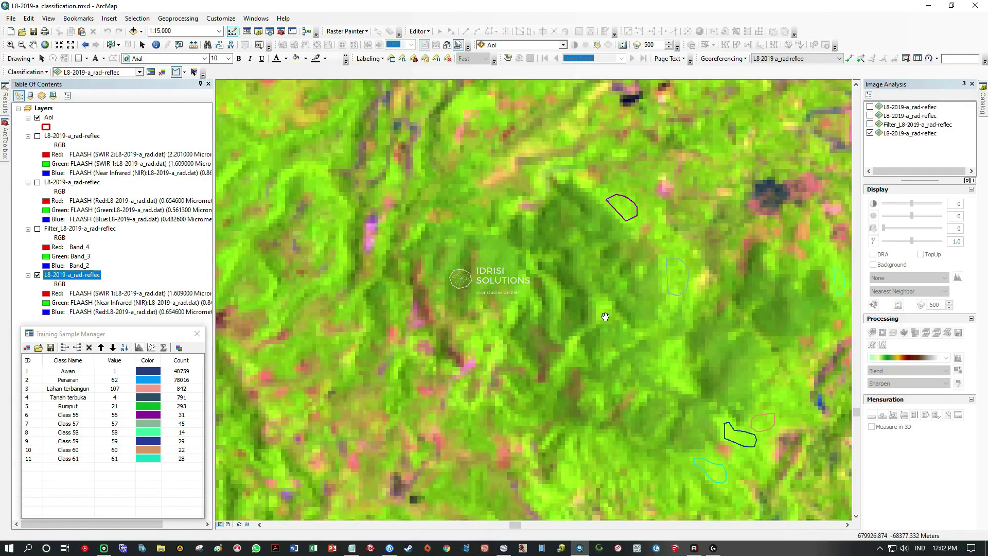
Digitize several separate shrubland training polygons over the medium-green patches of the SWIR 1/NIR/Red composite
drag(604, 316, 489, 266)
drag(544, 311, 445, 270)
scroll(424, 270, down, 5)
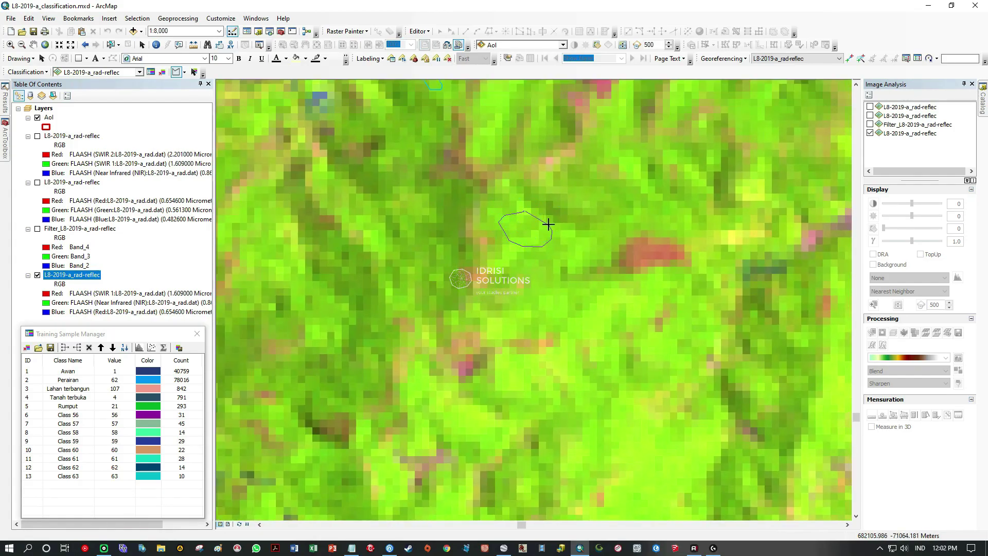
double_click(548, 224)
drag(473, 241, 536, 193)
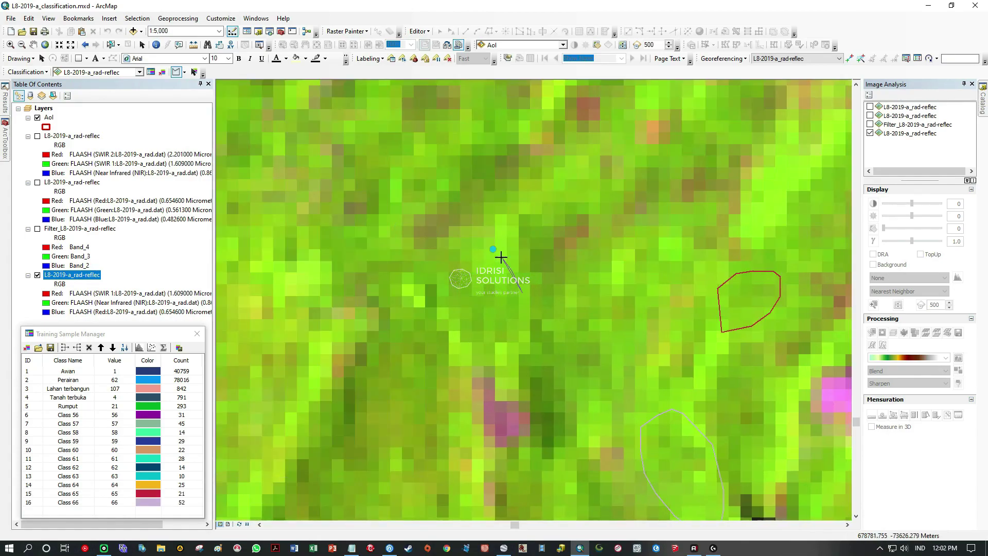
double_click(515, 306)
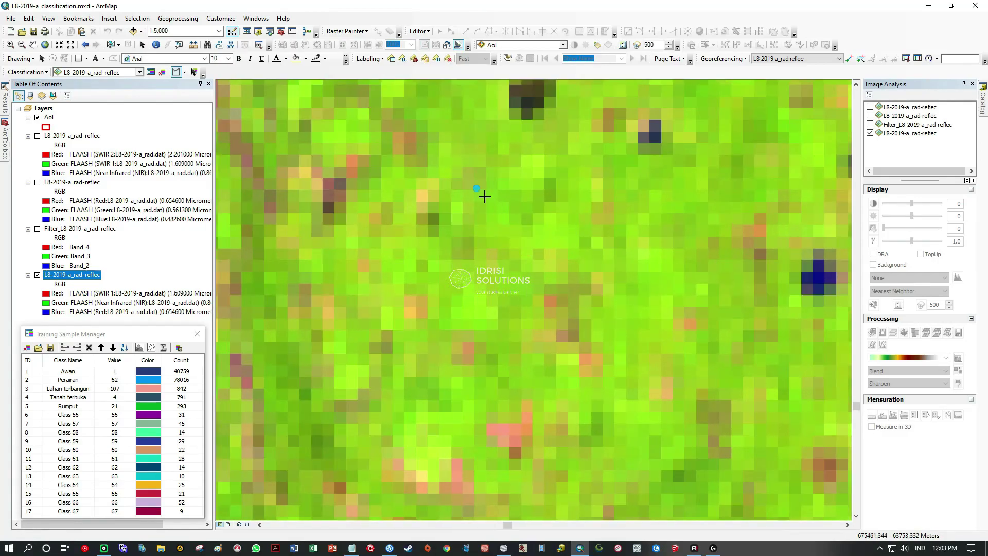
Add more shrubland training polygons on the bright-green slopes around the neighbouring hills
double_click(536, 173)
drag(659, 287, 560, 195)
double_click(521, 216)
drag(528, 422, 457, 239)
drag(447, 388, 411, 232)
click(479, 366)
click(497, 360)
click(505, 339)
click(508, 322)
double_click(509, 307)
Digitize one more small shrubland training polygon on an adjacent green patch
drag(576, 282, 358, 372)
click(508, 340)
click(531, 359)
click(562, 358)
double_click(585, 329)
Examine the composite image eastward to the southeastern corner of the AoI for further shrubland
scroll(585, 330, down, 3)
mouse_move(465, 234)
mouse_down()
mouse_move(544, 317)
mouse_move(453, 273)
mouse_move(426, 371)
mouse_up()
drag(479, 438, 509, 178)
drag(479, 437, 509, 177)
drag(772, 288, 396, 283)
drag(707, 278, 541, 341)
scroll(541, 342, up, 1)
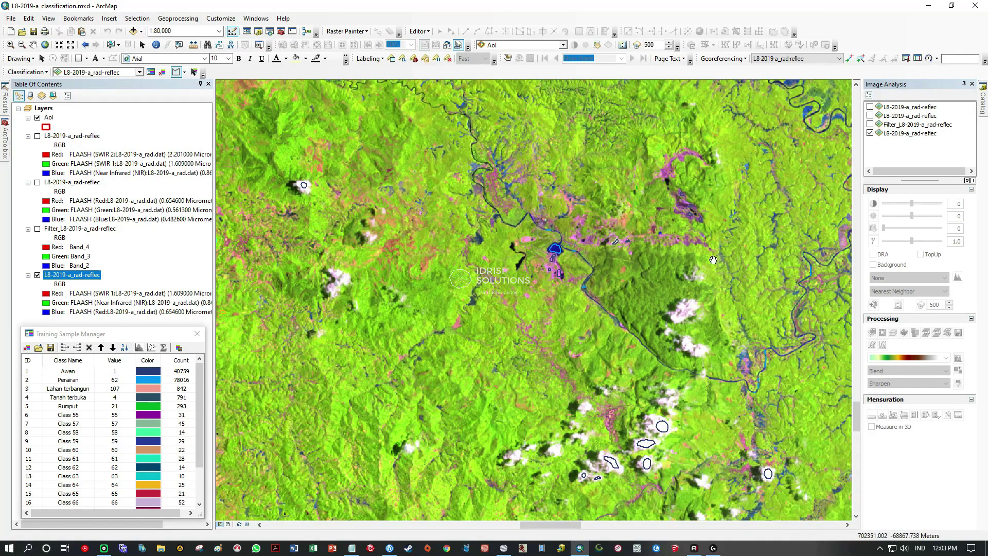
drag(794, 242, 579, 303)
drag(565, 257, 460, 230)
drag(634, 437, 607, 325)
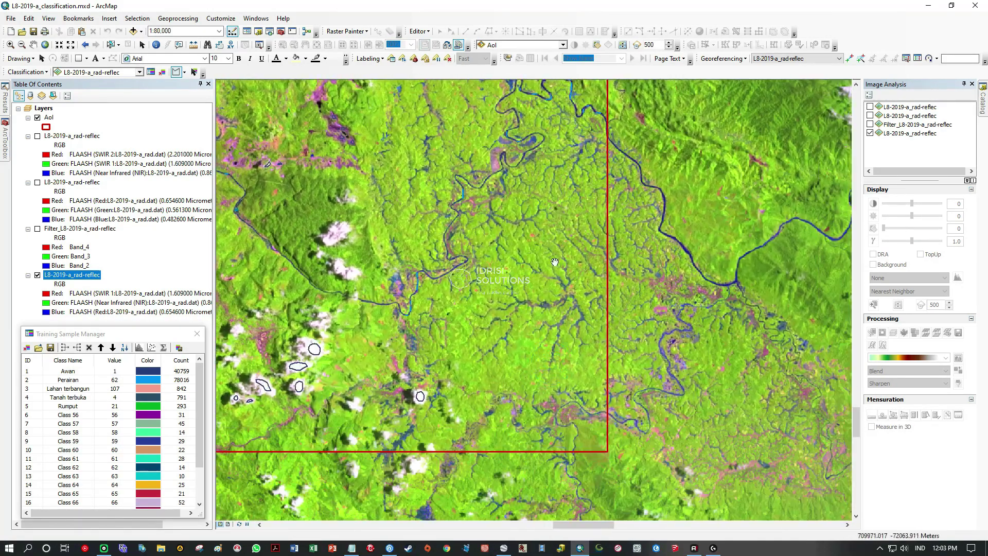
scroll(540, 243, down, 1)
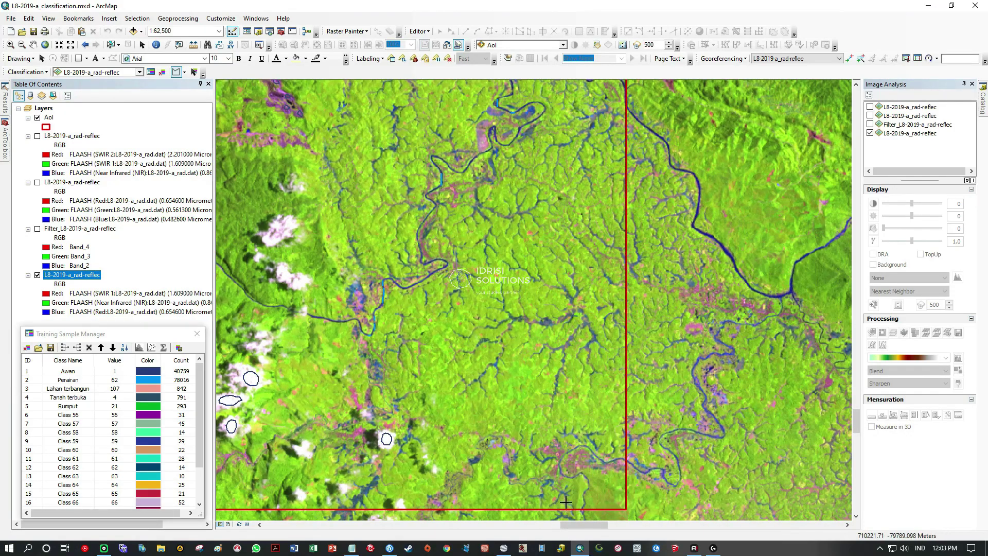
Switch to Google Earth Pro and inspect the high-resolution vegetation cover around Batoegadang
click(504, 548)
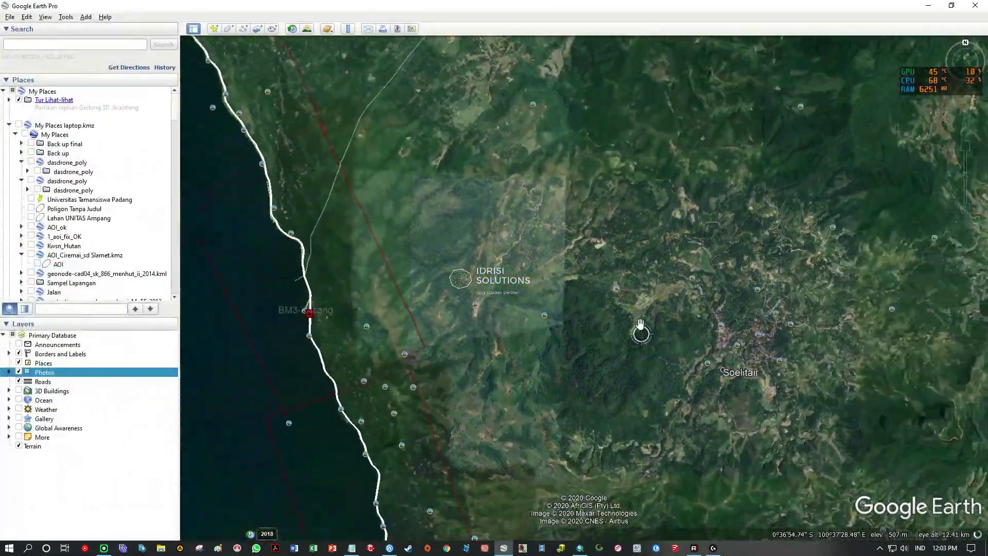
scroll(640, 326, down, 5)
drag(767, 374, 445, 176)
drag(688, 243, 654, 270)
scroll(652, 263, up, 5)
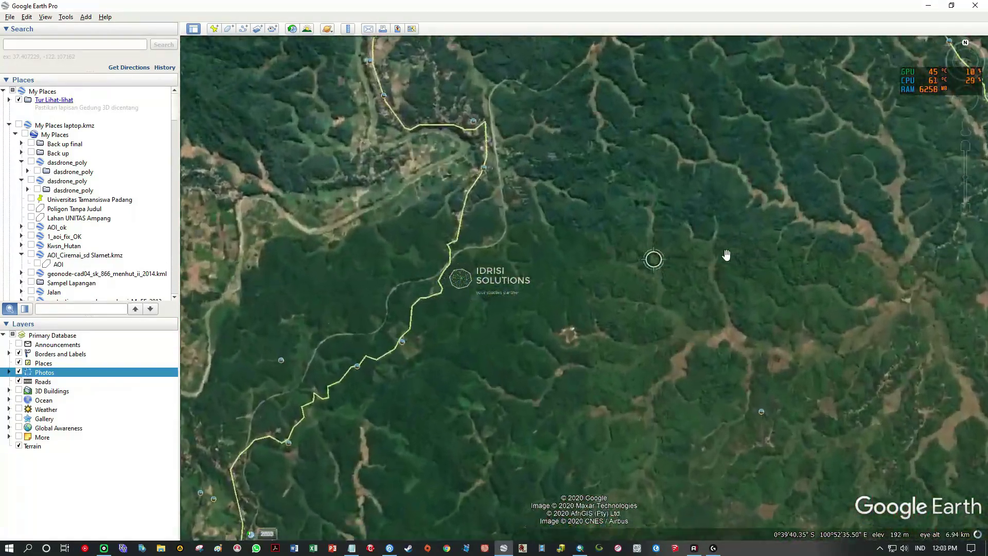
scroll(725, 256, up, 4)
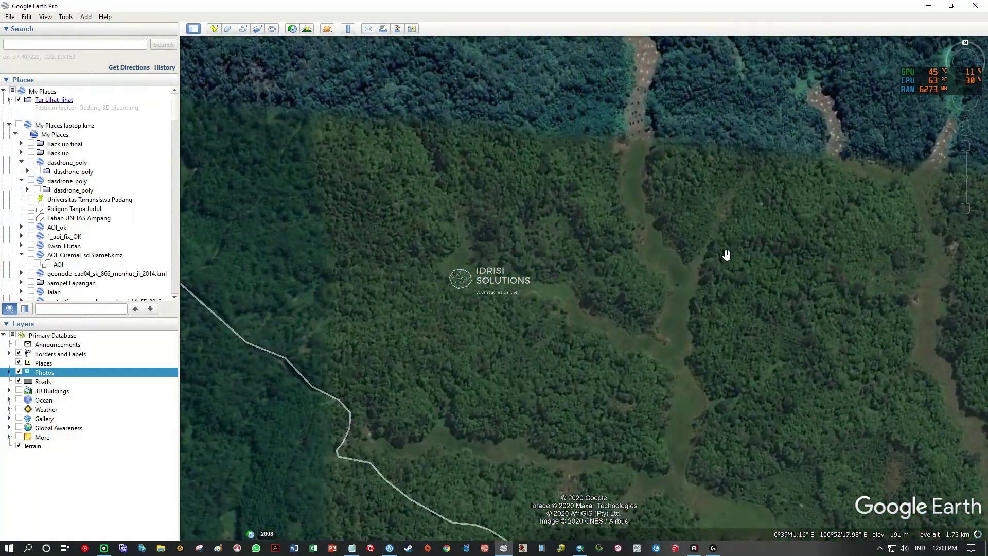
drag(602, 186, 622, 407)
drag(543, 261, 642, 378)
drag(522, 235, 725, 327)
drag(688, 262, 374, 308)
drag(682, 330, 397, 232)
drag(517, 273, 459, 194)
scroll(655, 309, down, 3)
scroll(635, 341, down, 5)
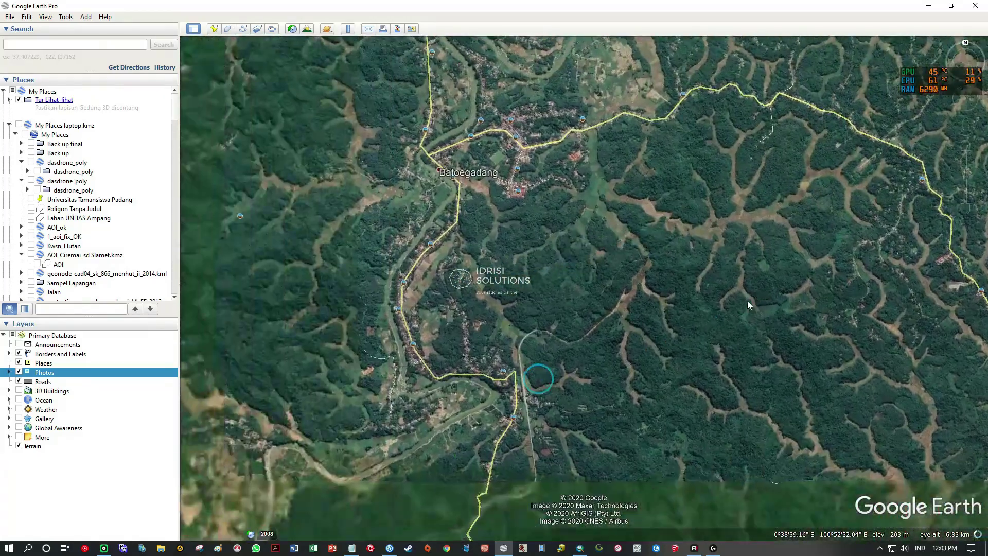
Inspect the hillside vegetation and clearings southwest of Batoegadang at close range, and compare them with the wider surroundings
drag(593, 322, 753, 346)
drag(351, 265, 573, 133)
drag(699, 415, 588, 203)
drag(491, 386, 648, 230)
scroll(507, 295, up, 4)
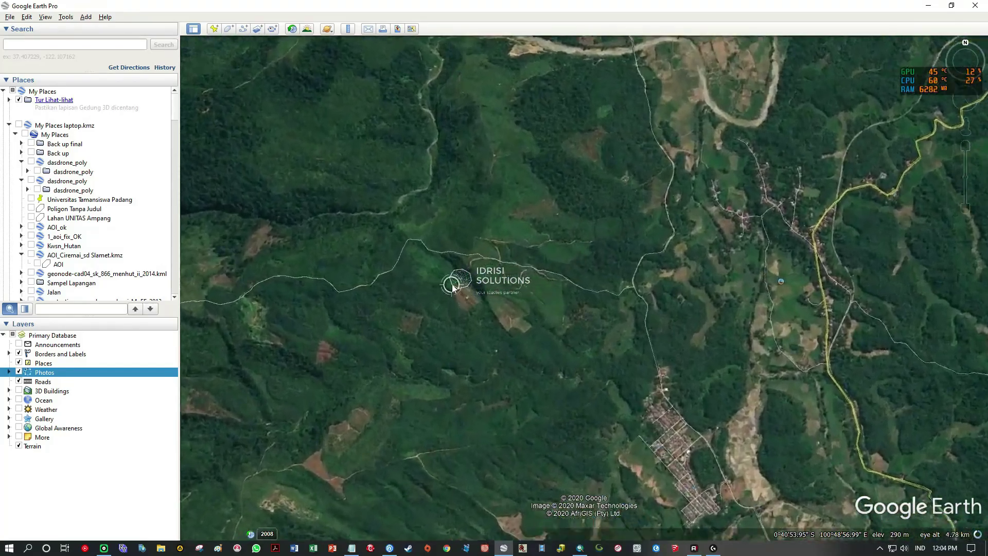
scroll(555, 289, up, 5)
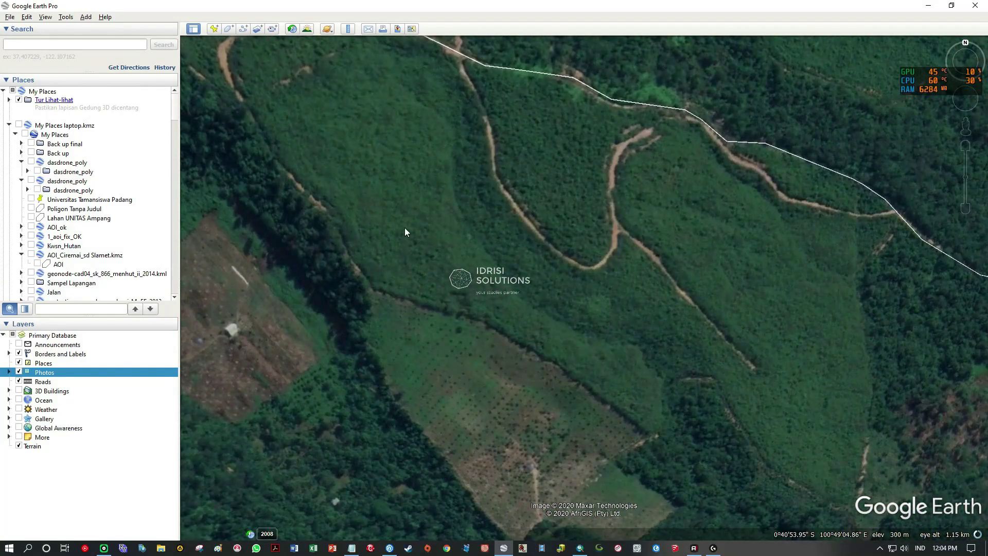
drag(408, 178, 569, 103)
scroll(798, 308, down, 3)
drag(798, 309, 713, 406)
scroll(712, 394, down, 3)
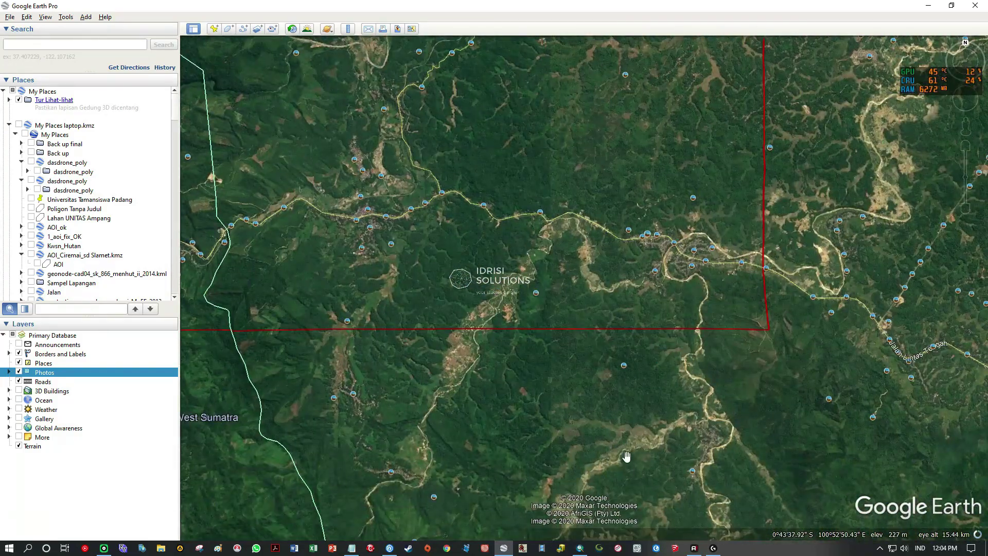
Switch back to ArcMap and digitize a shrubland training polygon southwest of the lake
click(563, 549)
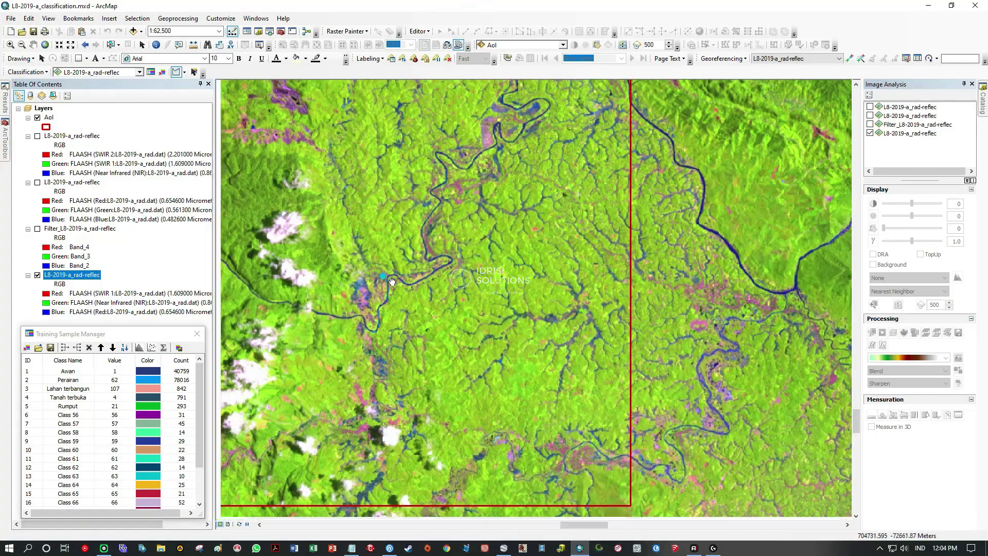
drag(277, 396, 839, 198)
drag(340, 278, 780, 306)
drag(371, 170, 481, 318)
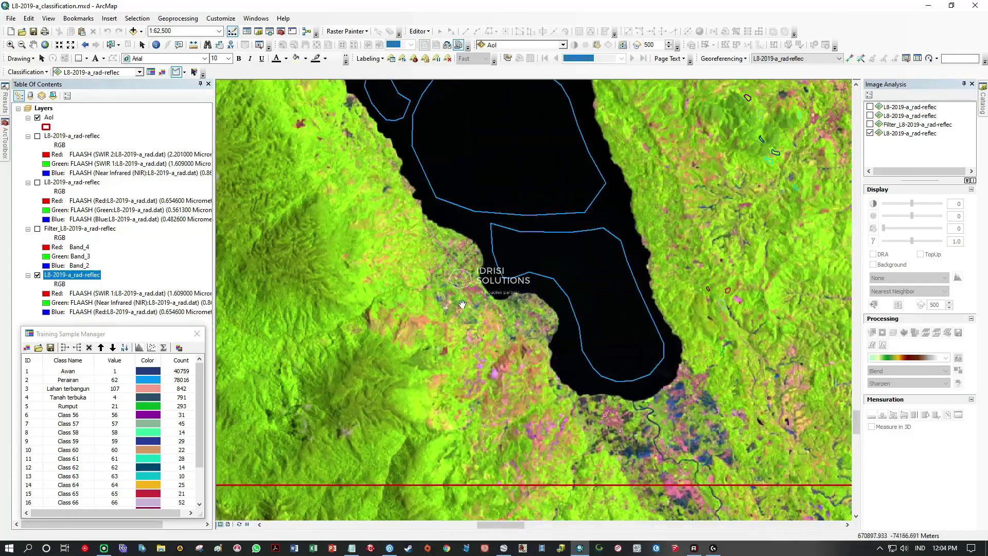
scroll(480, 318, up, 10)
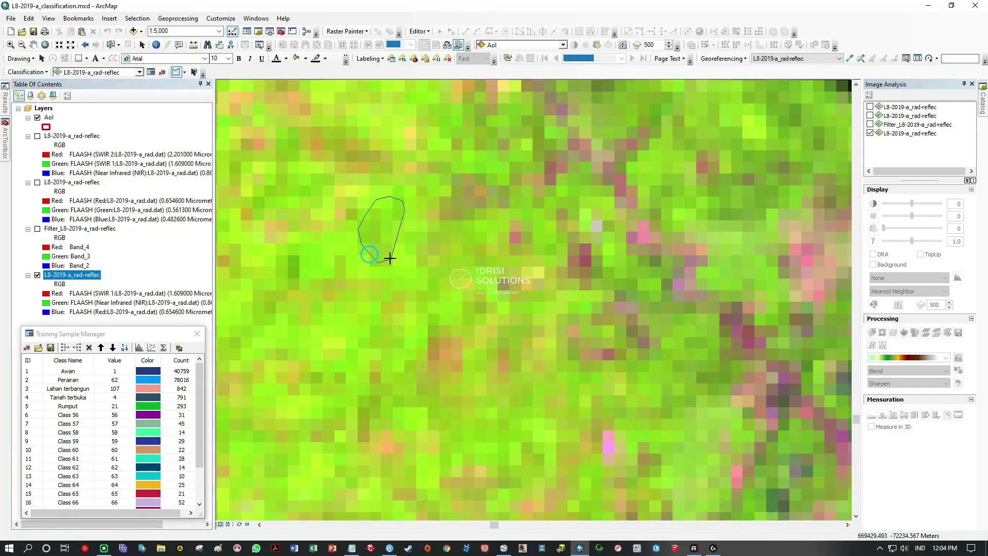
click(379, 264)
double_click(413, 222)
Examine the vegetation along the western side of the lake for further shrubland sample sites
scroll(571, 371, down, 6)
drag(465, 186, 465, 282)
scroll(478, 334, up, 3)
scroll(461, 334, up, 3)
drag(426, 322, 571, 362)
scroll(582, 363, down, 1)
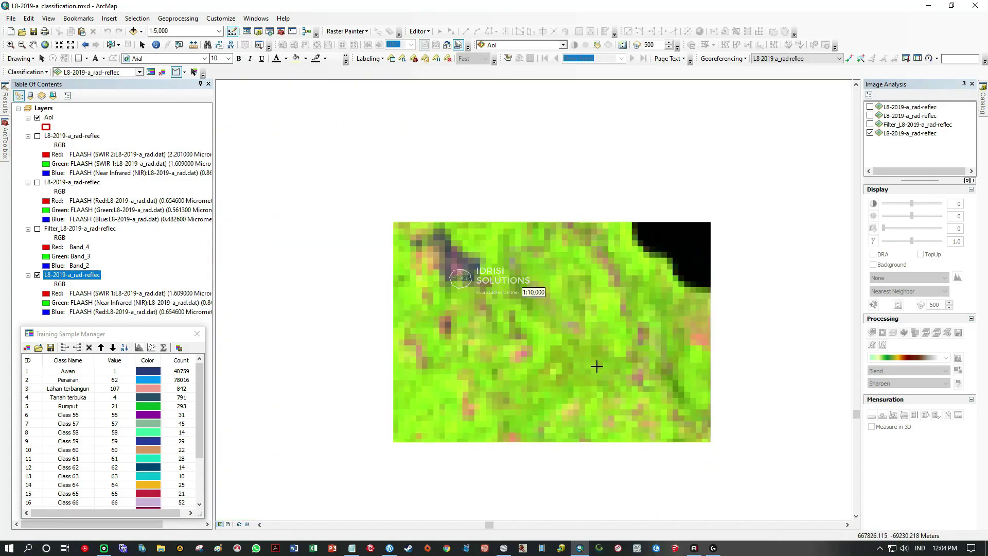
drag(505, 226, 606, 375)
drag(437, 169, 484, 391)
drag(438, 283, 654, 421)
drag(504, 154, 519, 443)
drag(447, 160, 478, 463)
scroll(444, 246, down, 3)
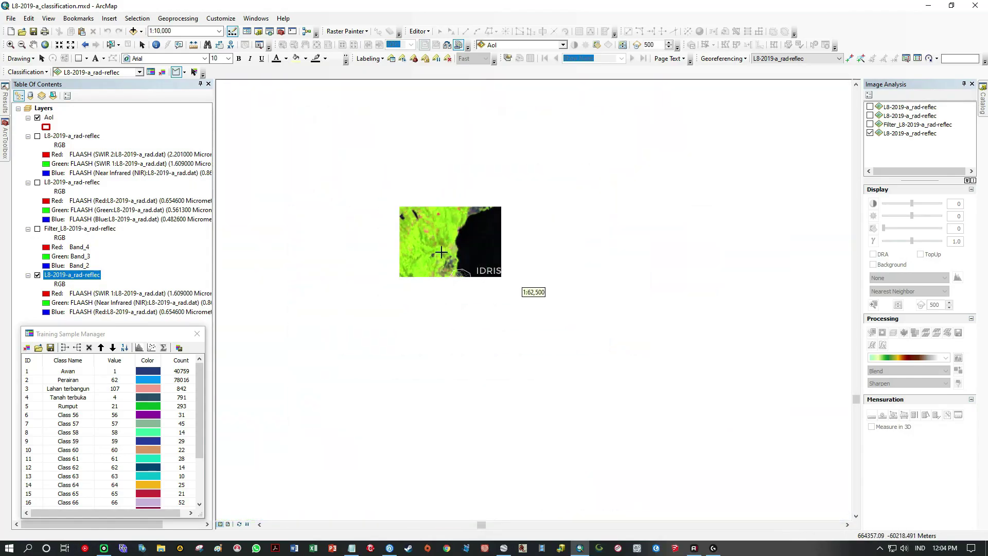
Examine the green areas near the river in the western part of the image for shrubland
drag(444, 244, 715, 483)
drag(427, 463, 625, 198)
drag(360, 463, 558, 198)
drag(542, 507, 531, 380)
scroll(532, 381, up, 1)
scroll(531, 381, up, 4)
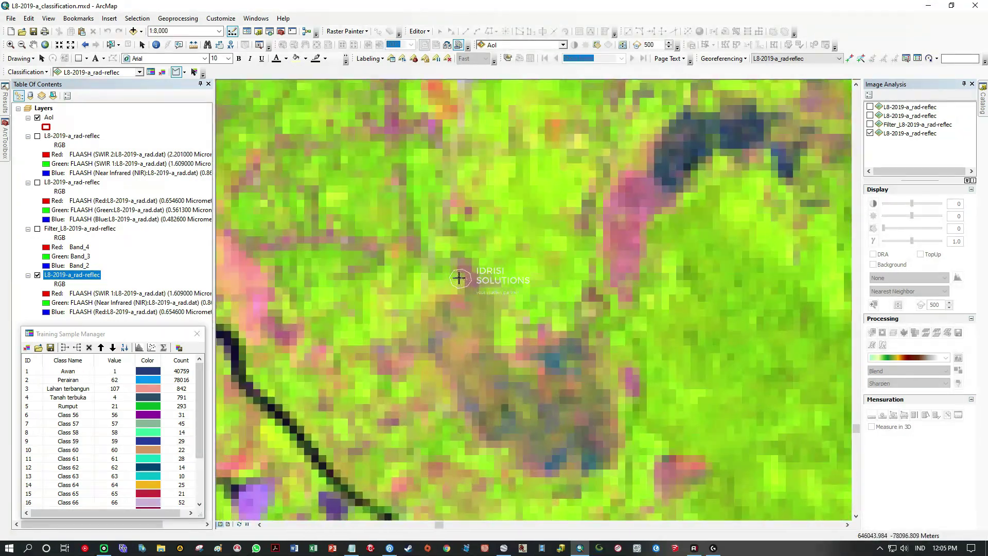
drag(426, 333, 588, 365)
scroll(588, 366, down, 4)
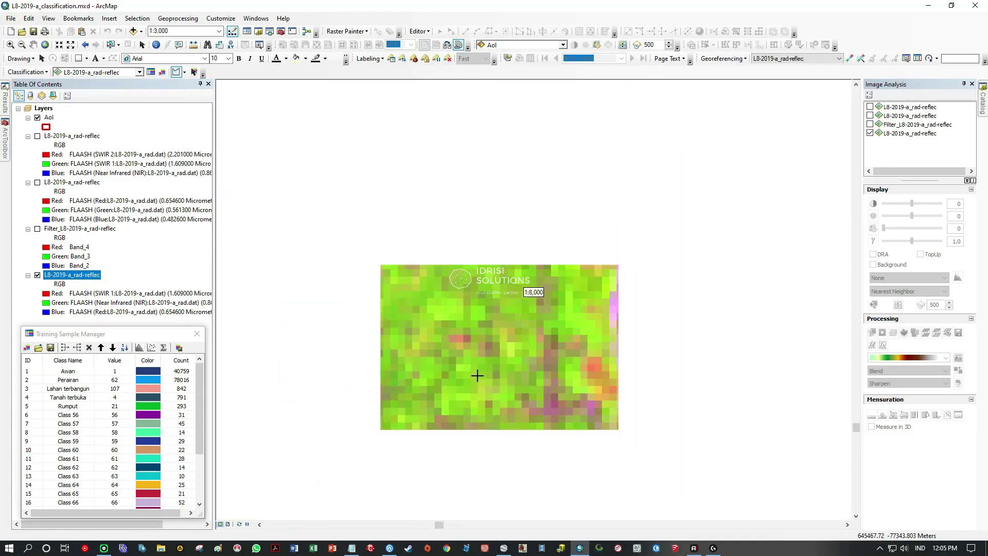
scroll(513, 385, up, 4)
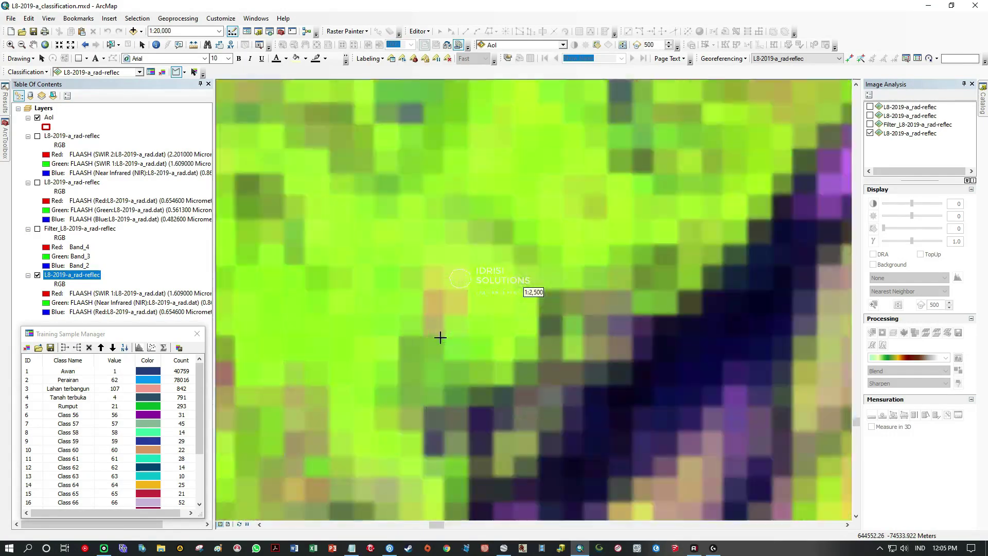
scroll(412, 274, down, 3)
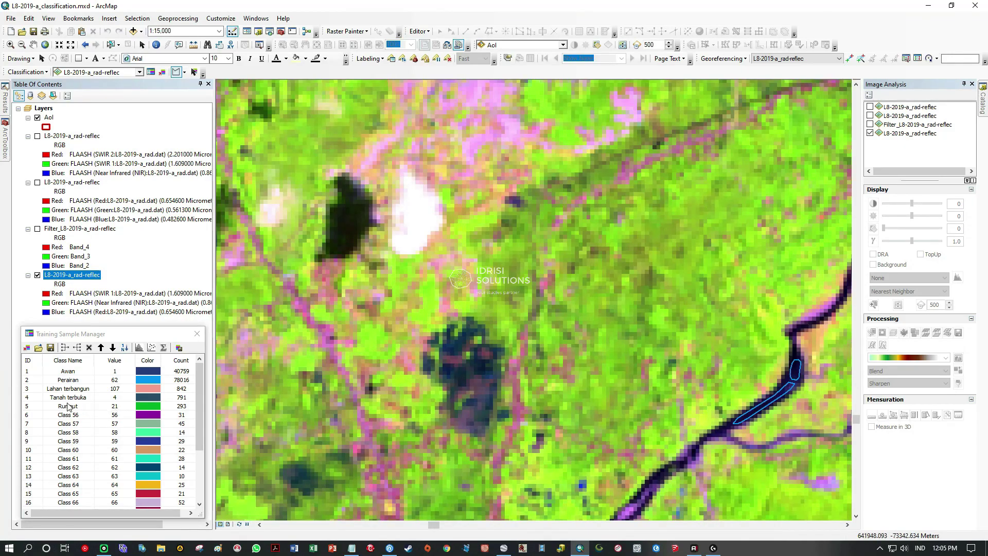
Merge training samples Class 56 through Class 75 into a single class
click(35, 419)
scroll(108, 432, down, 3)
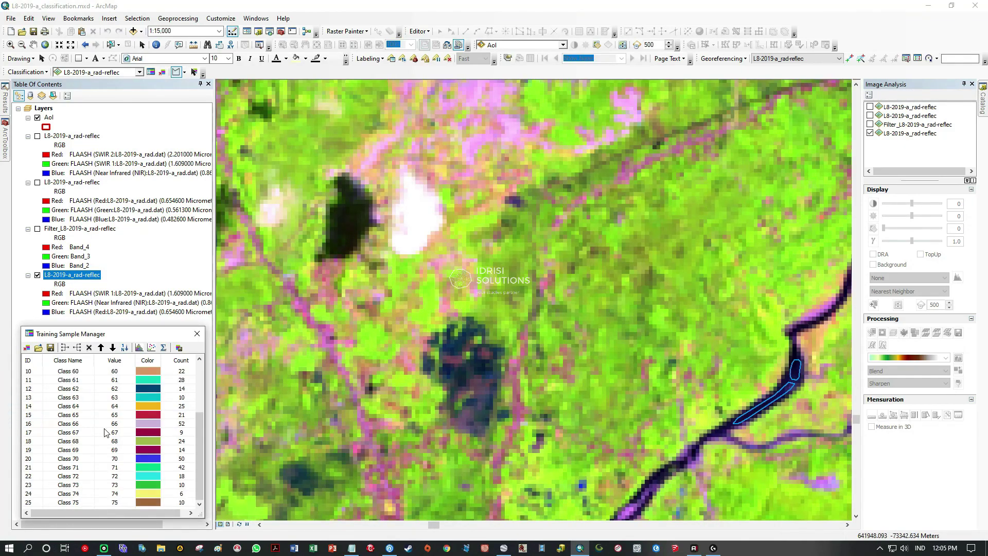
shift+click(31, 502)
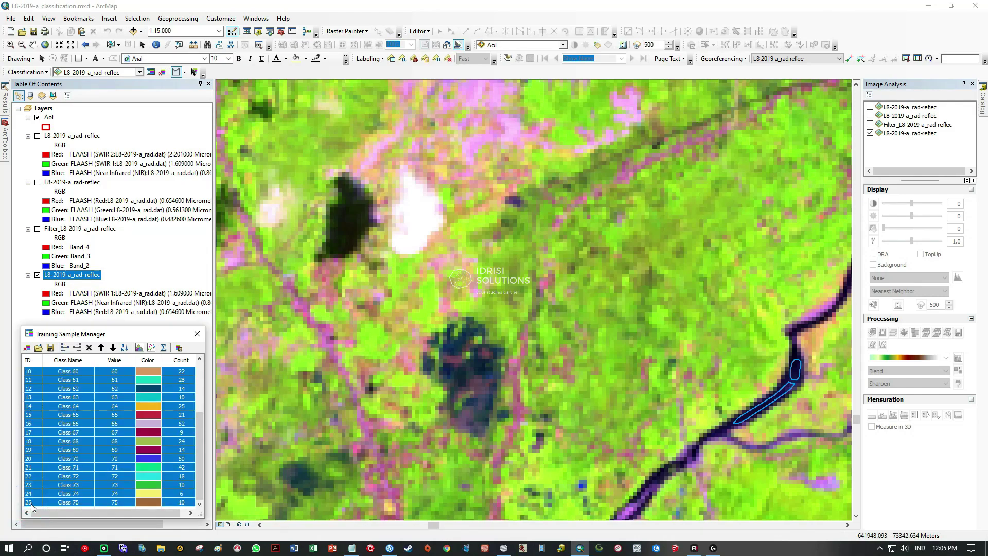
click(68, 348)
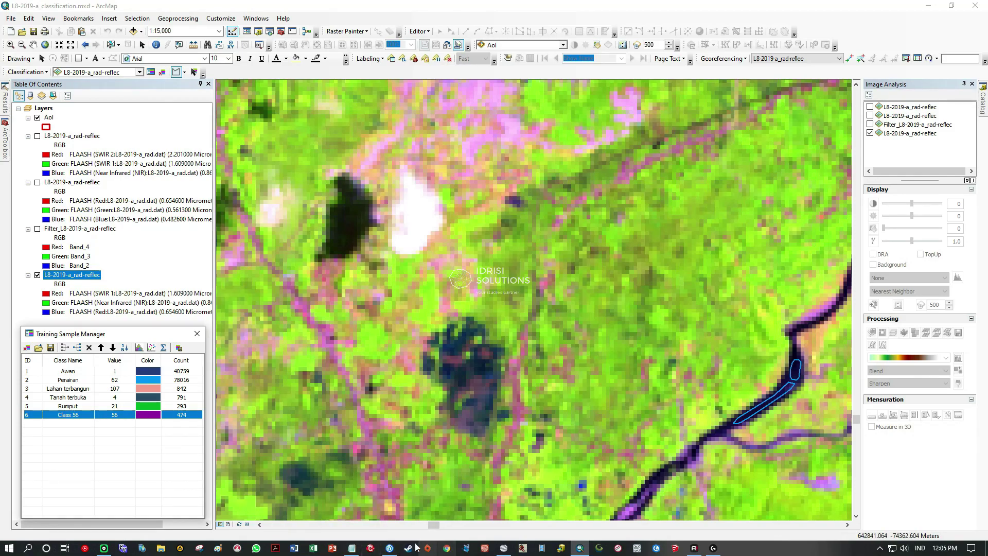
Rename the merged class to "Semak belukar", copying the name from the Kelas LC.txt class list
click(352, 549)
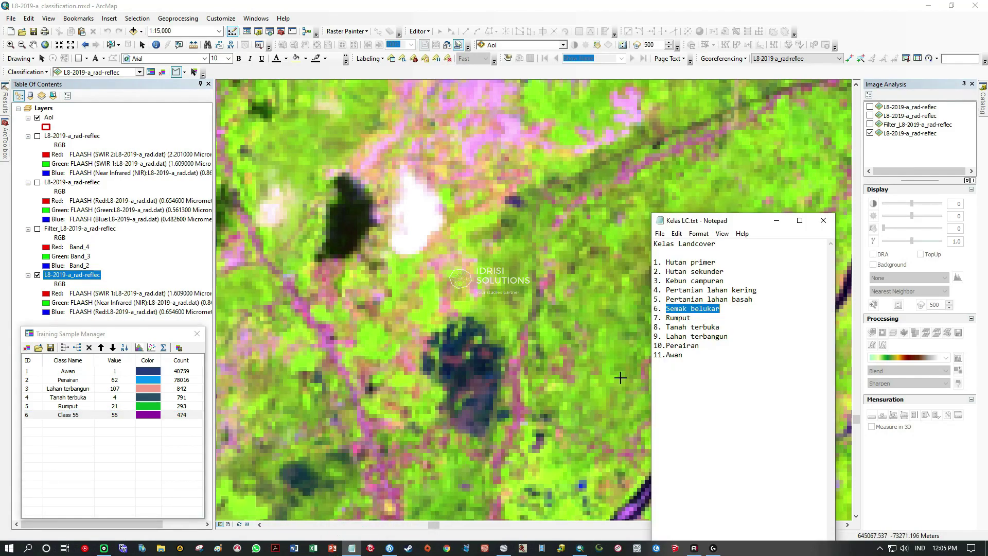
right_click(671, 307)
click(687, 330)
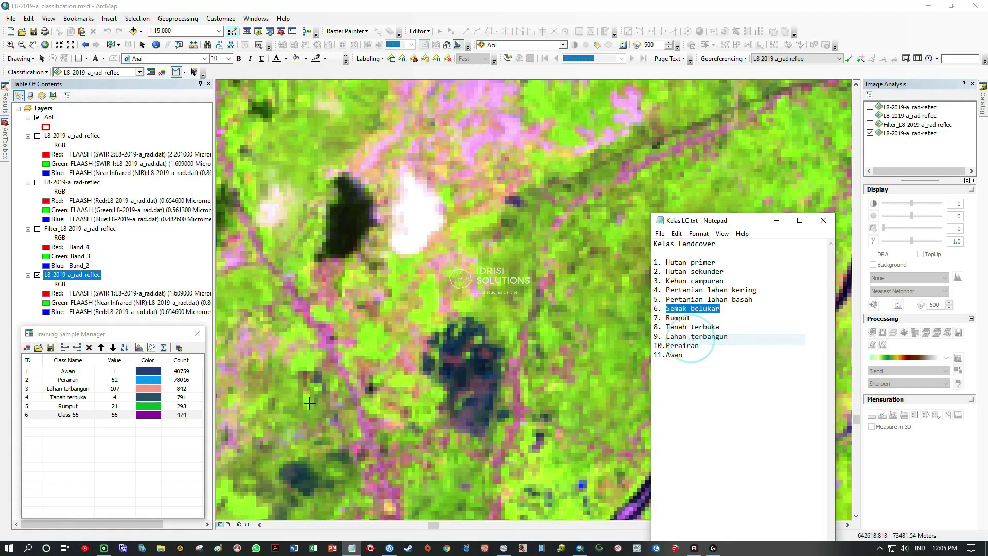
click(78, 418)
click(79, 418)
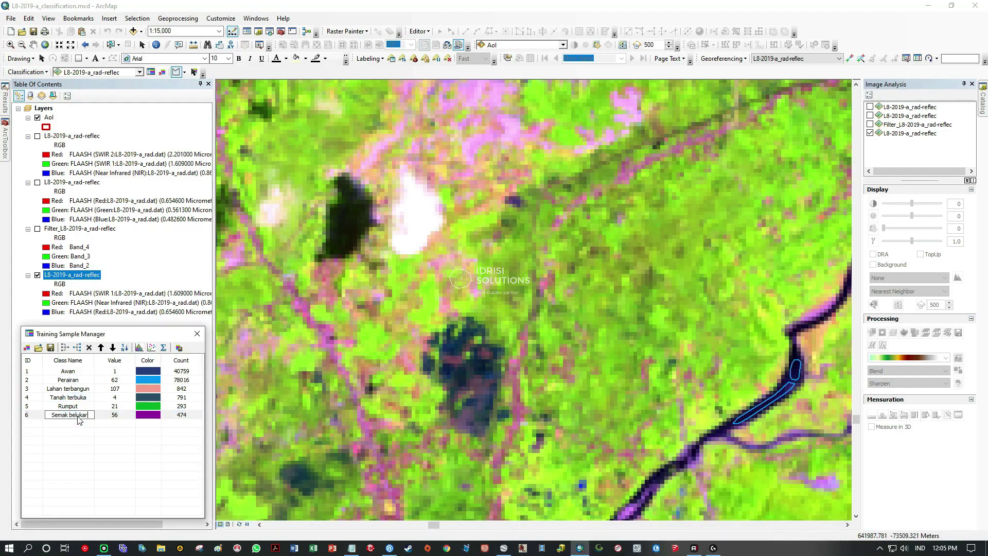
key(Return)
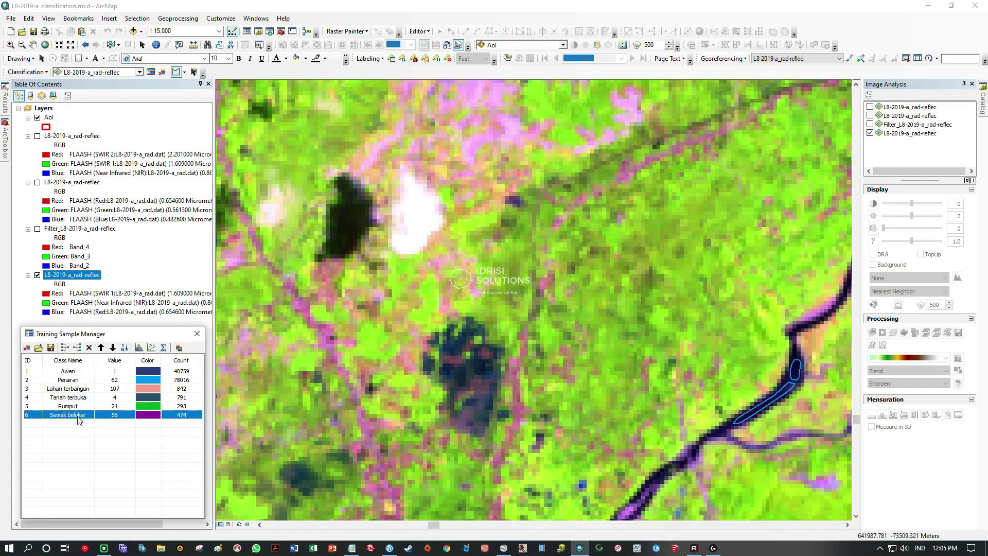
click(40, 428)
Save the training samples as the shapefile Sample_6_class.shp in the SHP folder
click(50, 347)
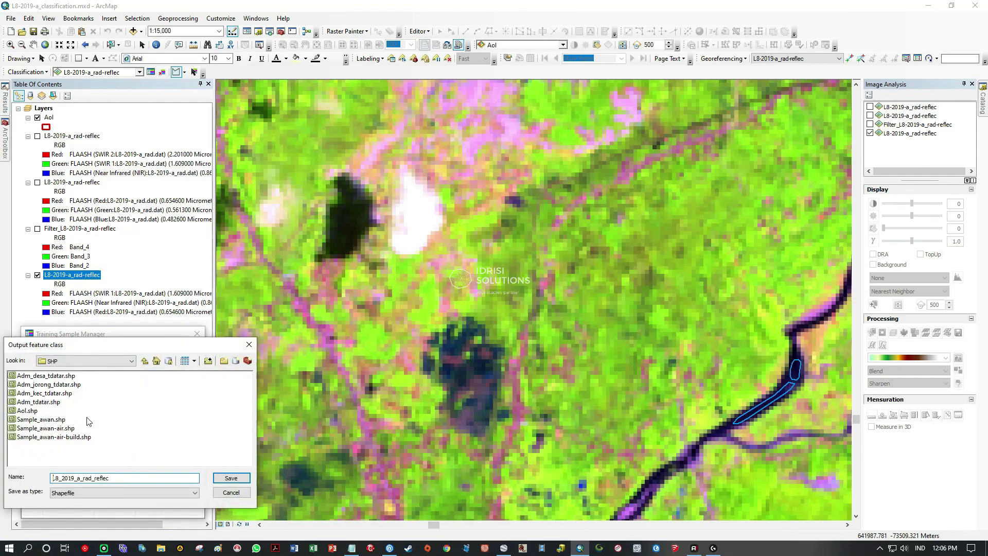
drag(111, 343, 381, 355)
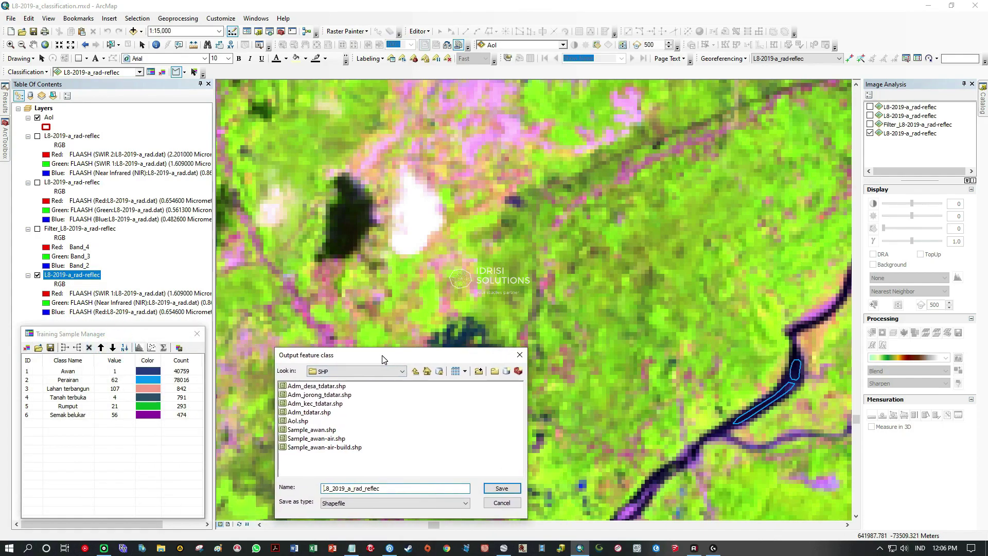
click(339, 448)
click(344, 486)
drag(344, 487, 379, 488)
text(6_class.shp)
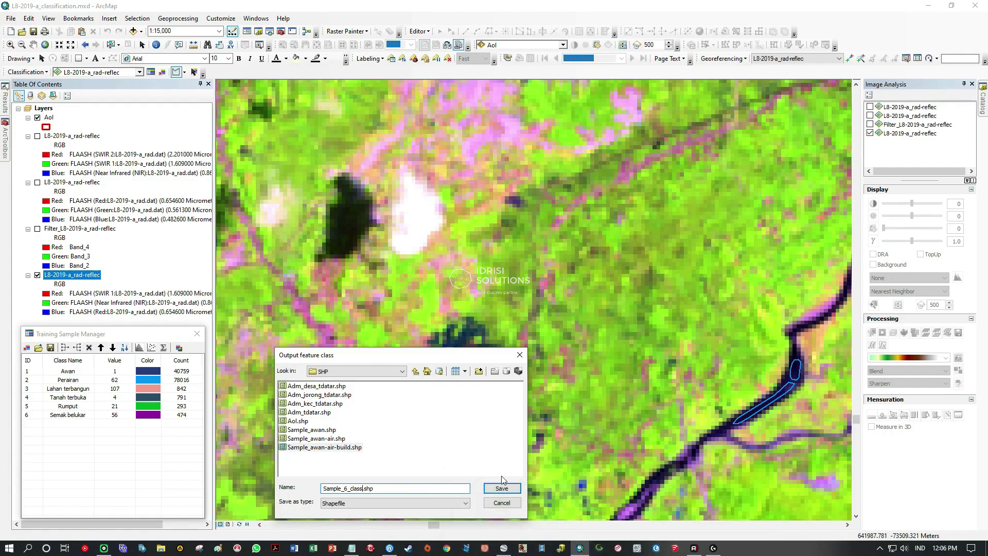
click(490, 488)
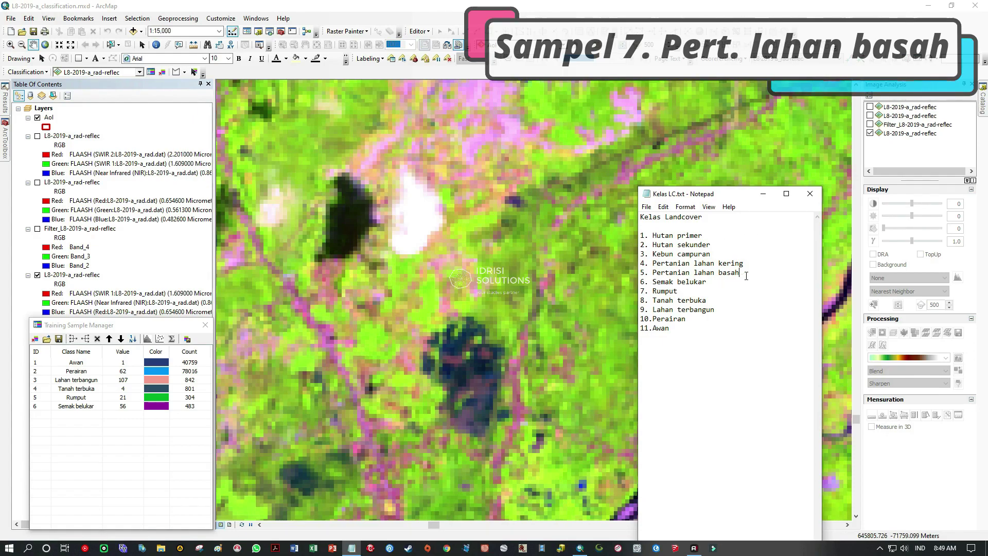
Check the Kelas LC.txt class list for the class Pertanian lahan basah as the next one to sample
click(762, 194)
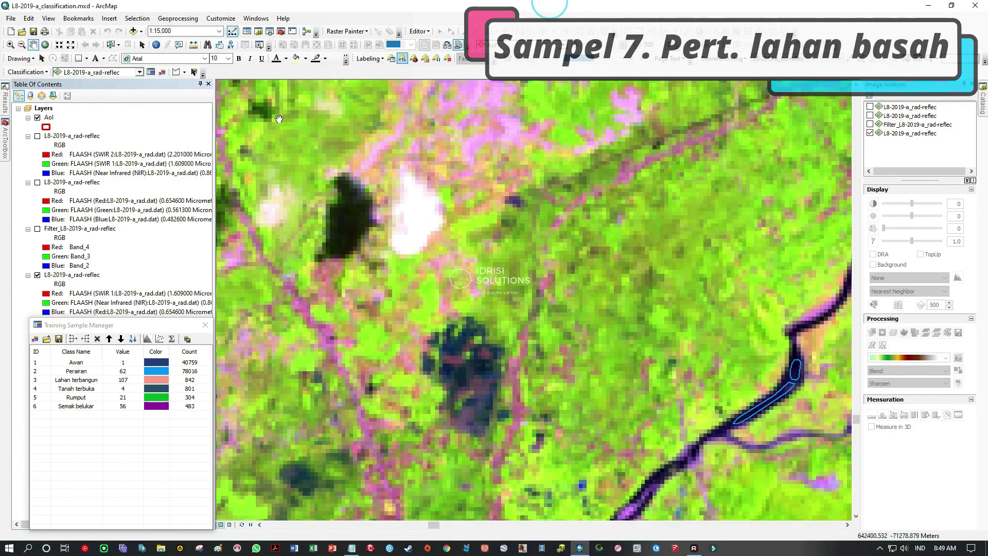
scroll(422, 298, up, 5)
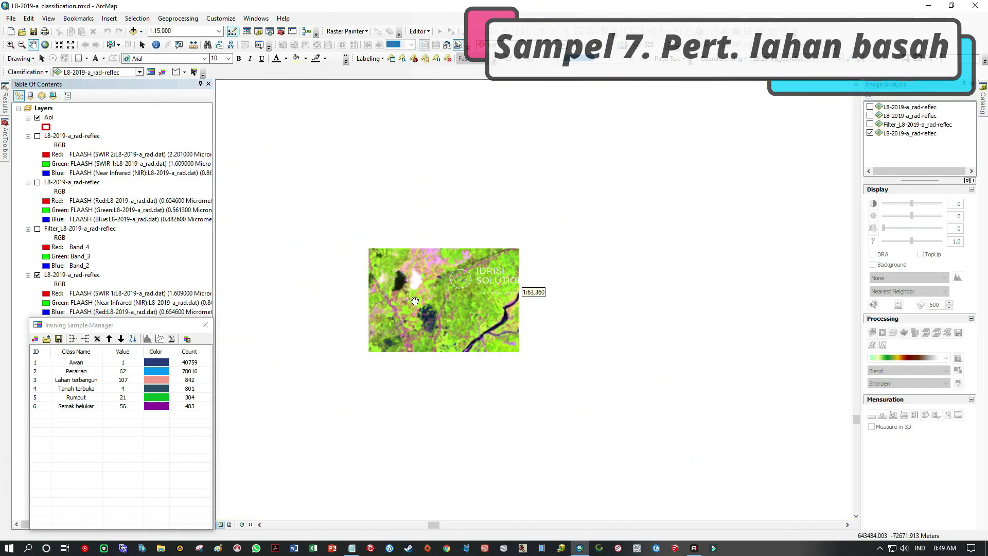
scroll(422, 299, up, 3)
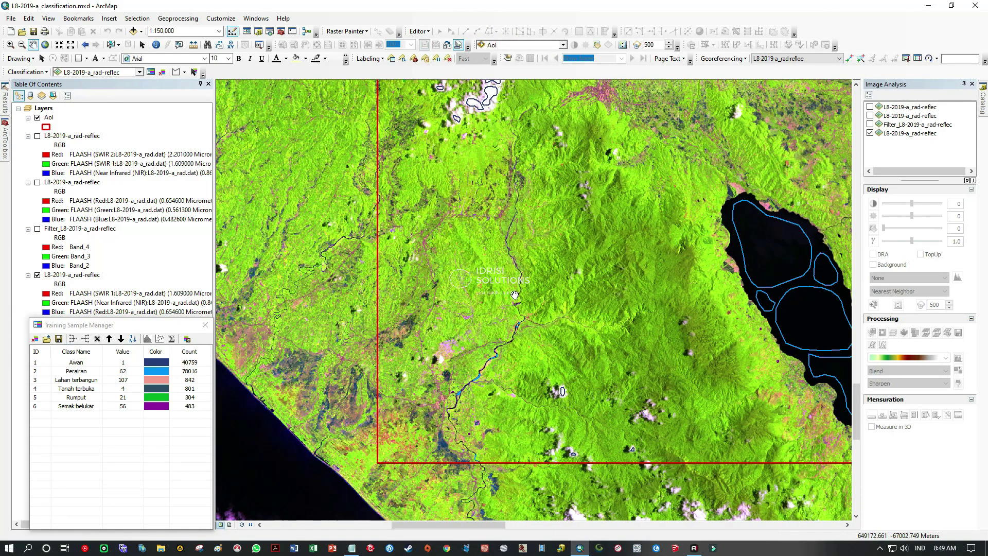
drag(540, 288, 549, 366)
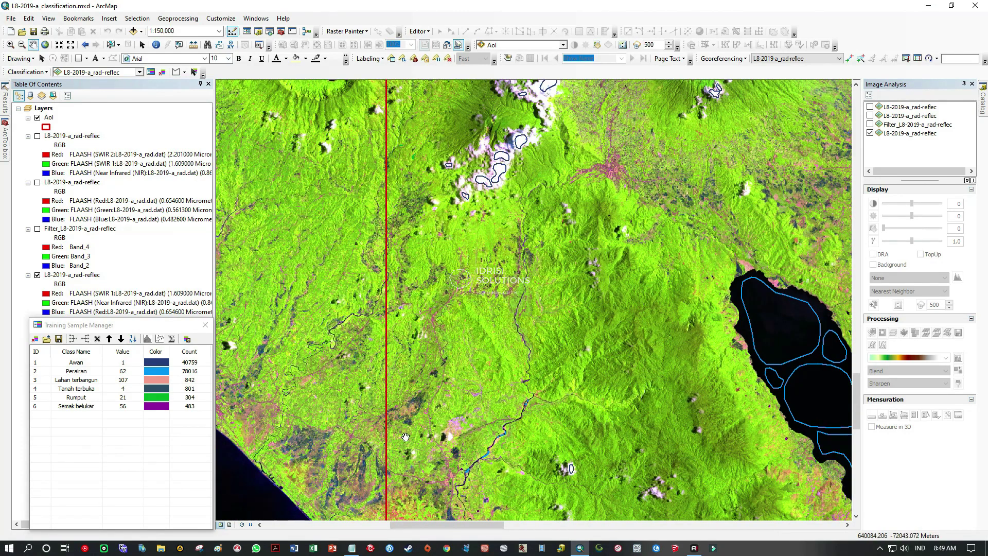
click(352, 548)
drag(740, 274, 656, 276)
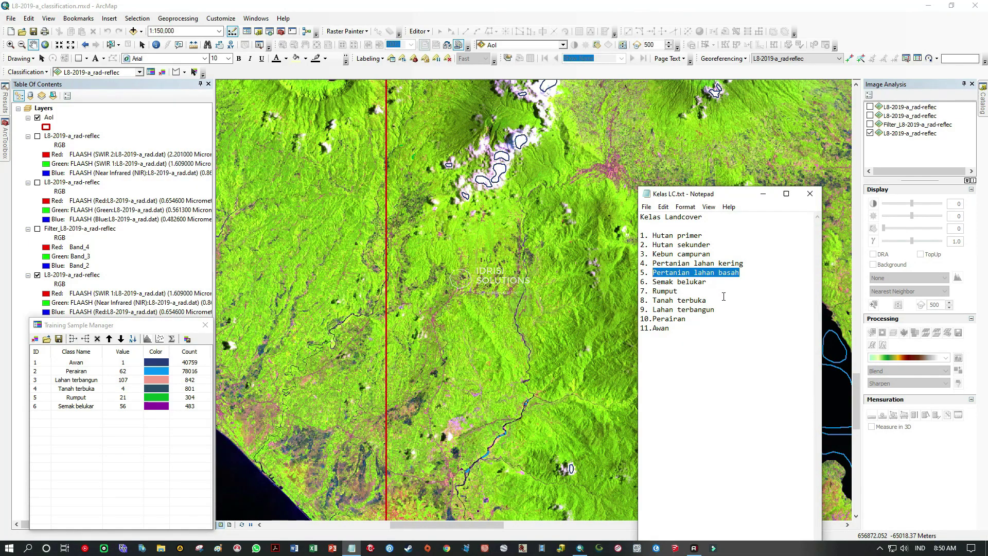
Survey the northern, eastern and southern parts of the AoI for the main wetland farming areas
drag(571, 195, 545, 314)
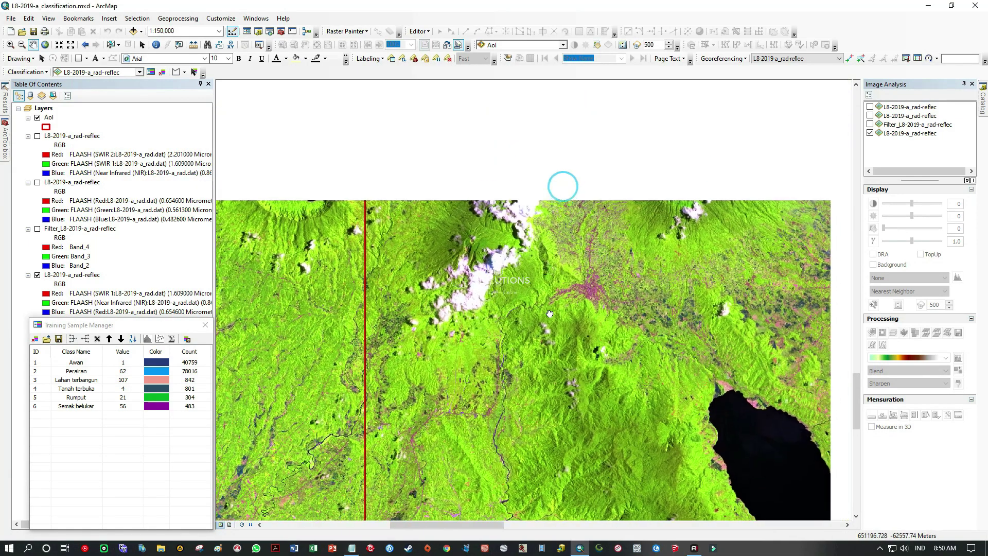
drag(575, 202, 549, 311)
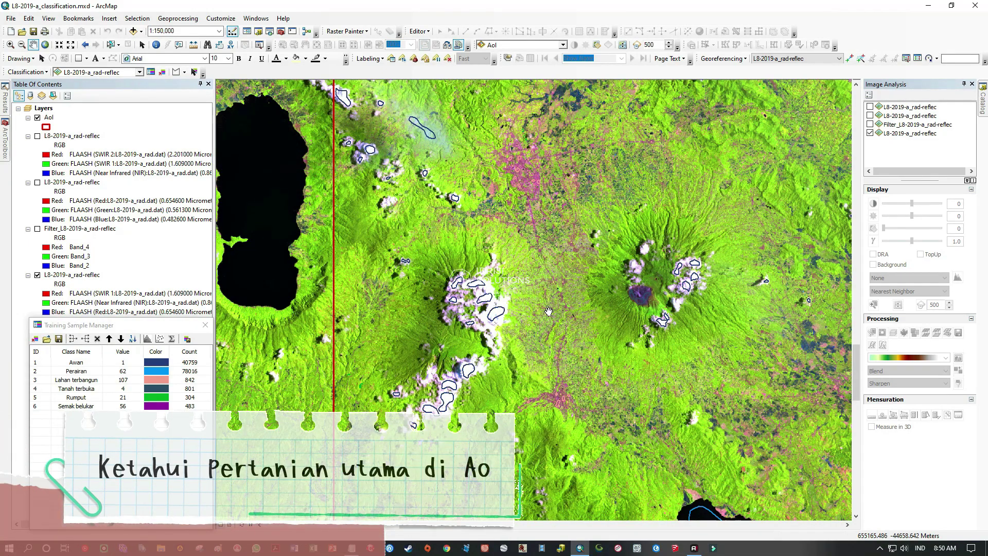
drag(569, 286, 581, 354)
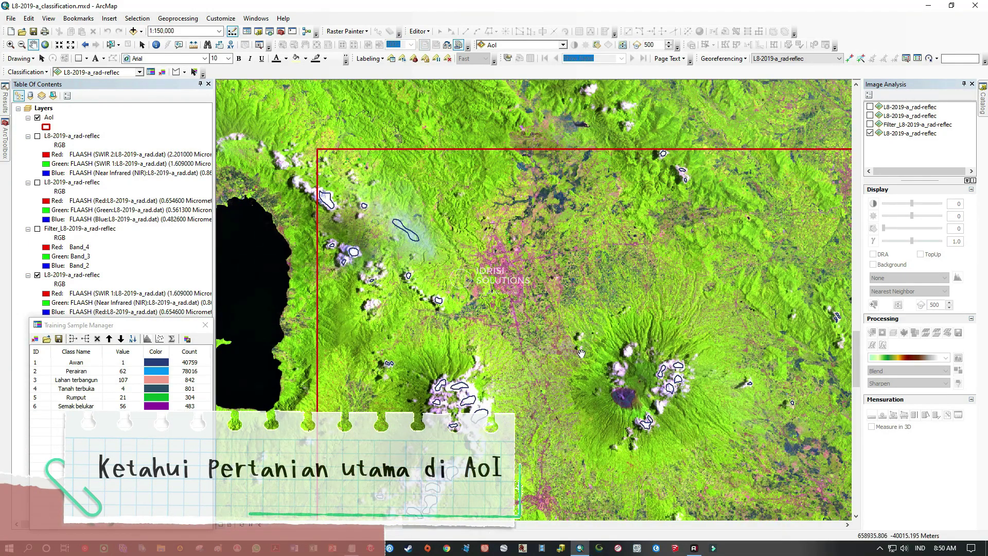
drag(697, 322, 572, 304)
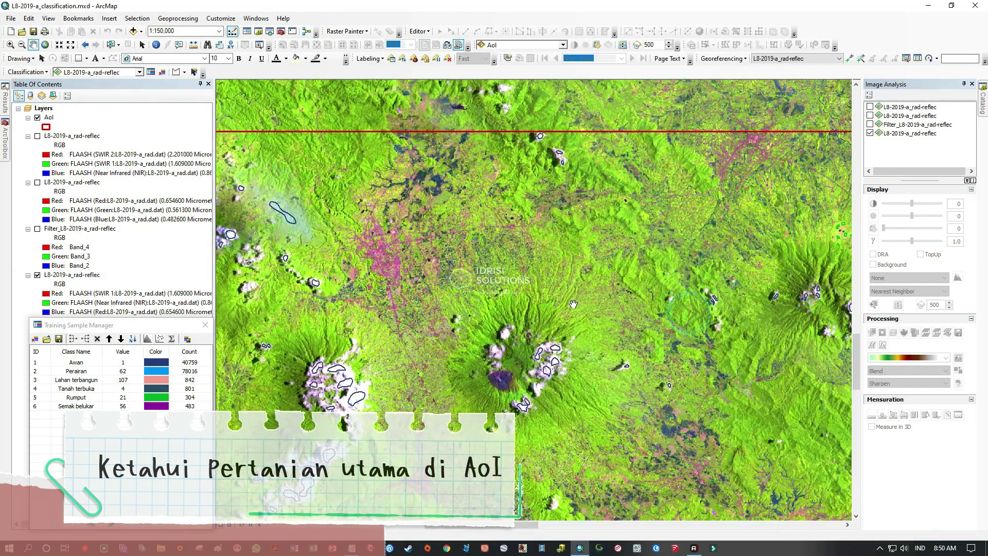
drag(789, 255, 574, 251)
drag(689, 320, 564, 199)
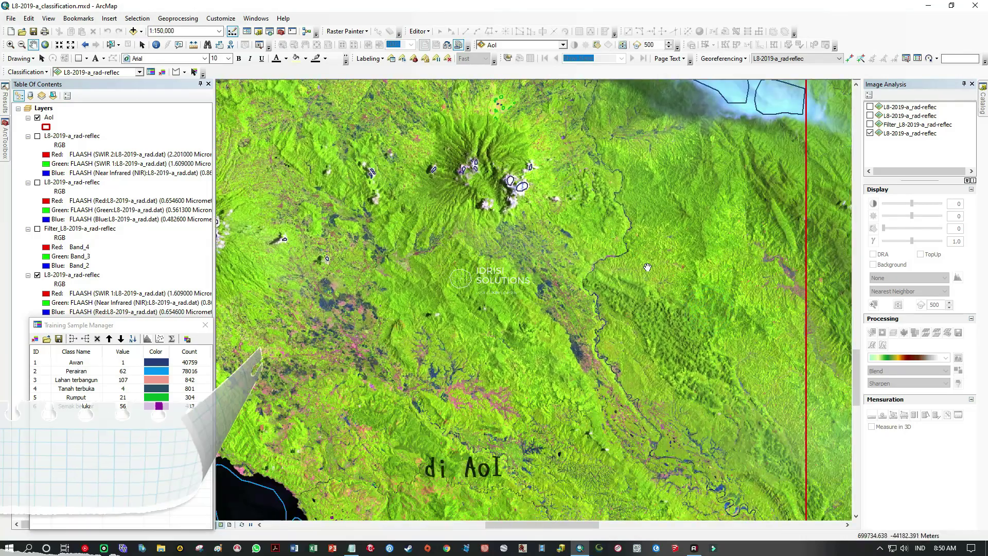
drag(665, 300, 669, 198)
drag(654, 375, 674, 234)
drag(597, 376, 588, 257)
drag(513, 282, 714, 284)
drag(459, 303, 630, 322)
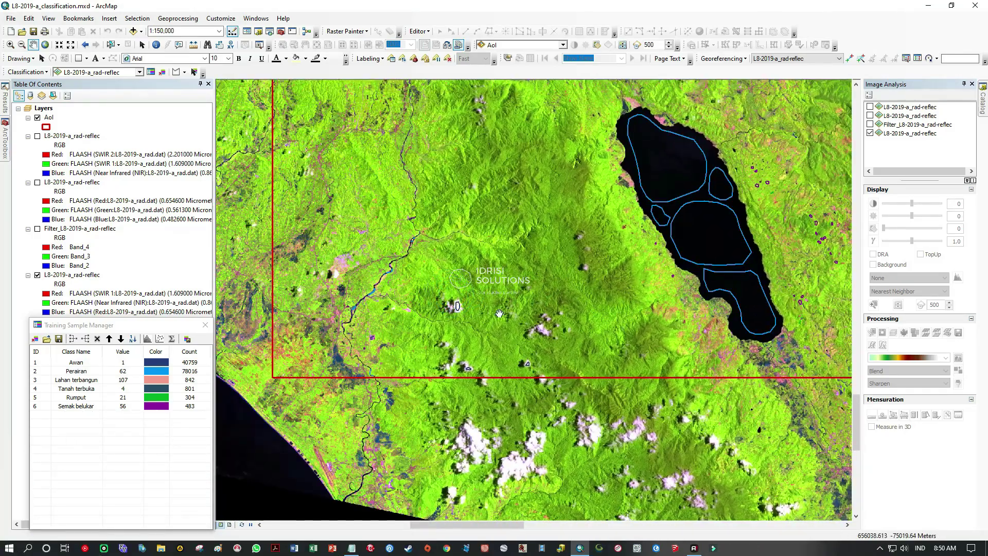
Examine the western side and northern edge of the AoI for dark blue wetland farming patches
drag(499, 313, 680, 344)
drag(639, 252, 626, 402)
drag(610, 244, 592, 405)
drag(584, 273, 583, 398)
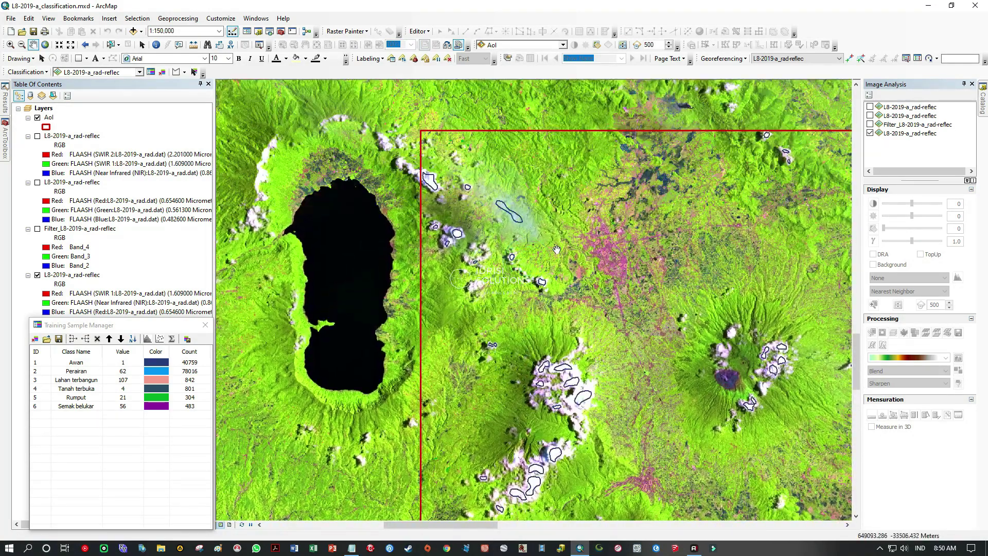
drag(557, 250, 552, 321)
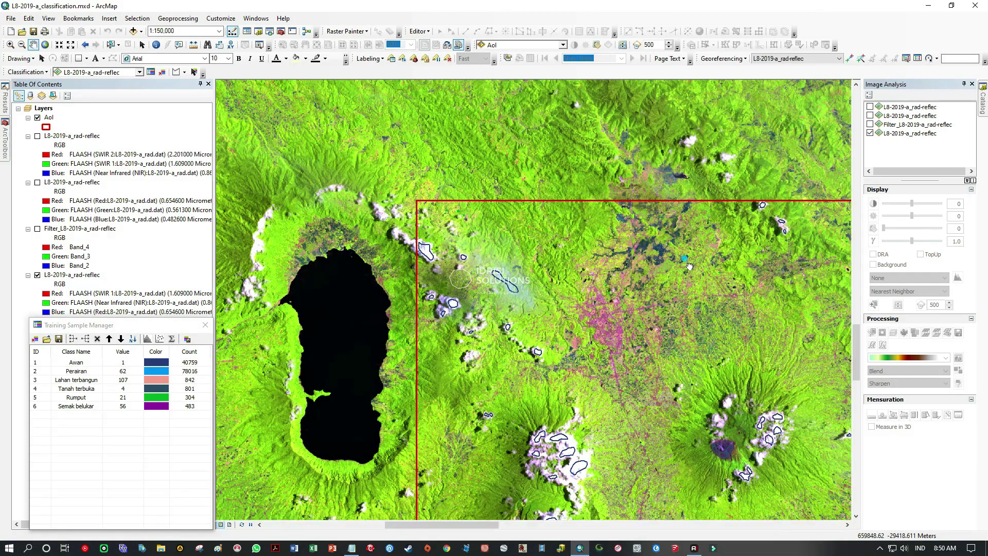
drag(688, 267, 538, 253)
drag(732, 245, 568, 218)
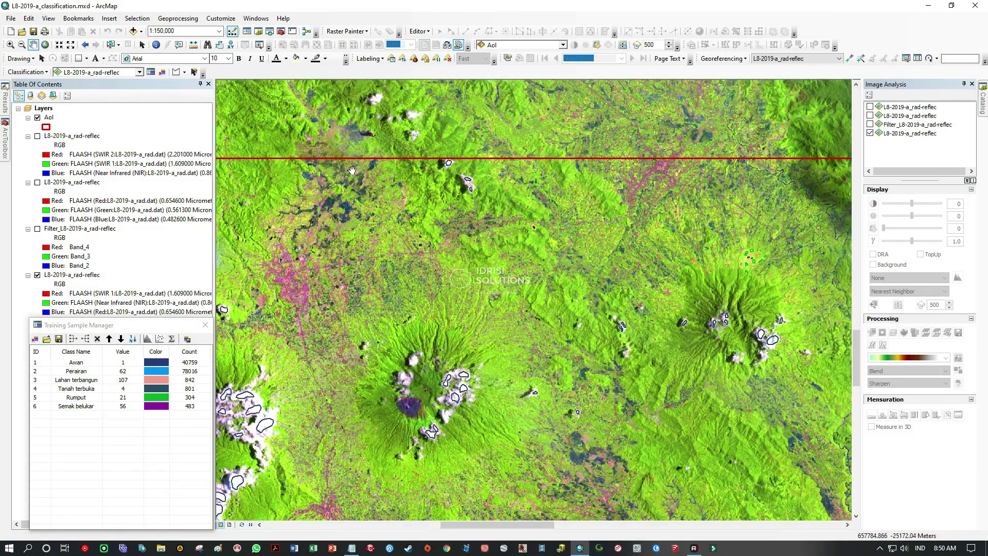
Show the full extent of the AoI layer and zoom in on the large lake in its southern half
right_click(45, 117)
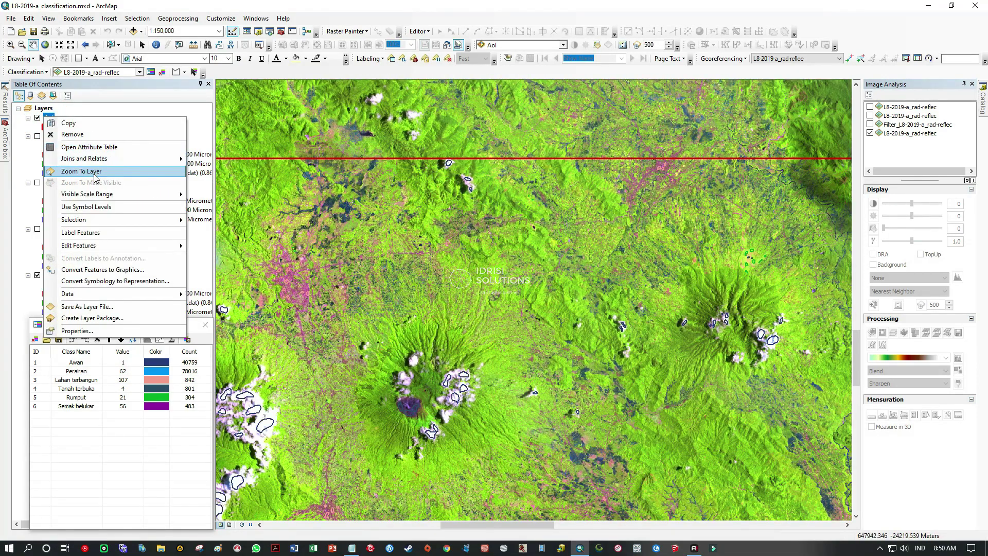
click(100, 175)
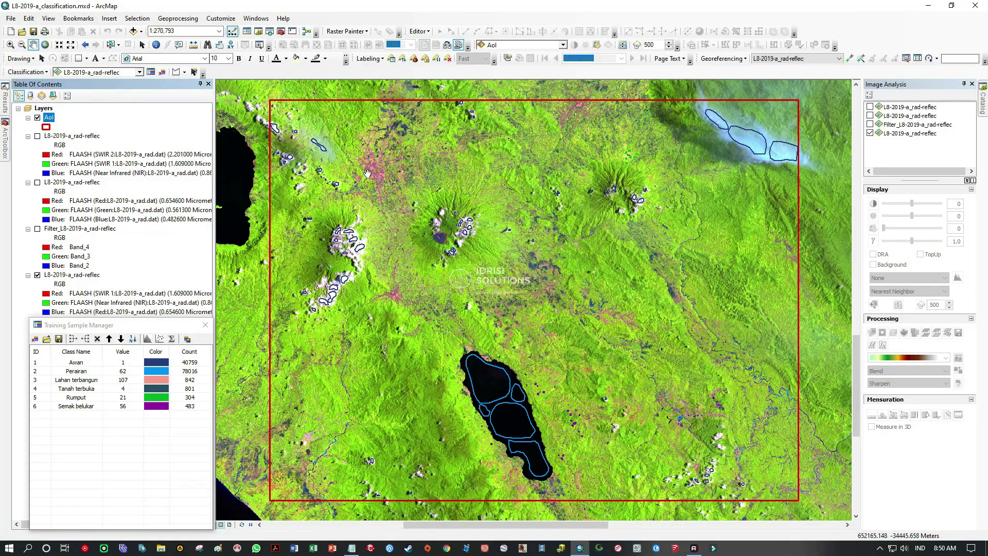
click(10, 45)
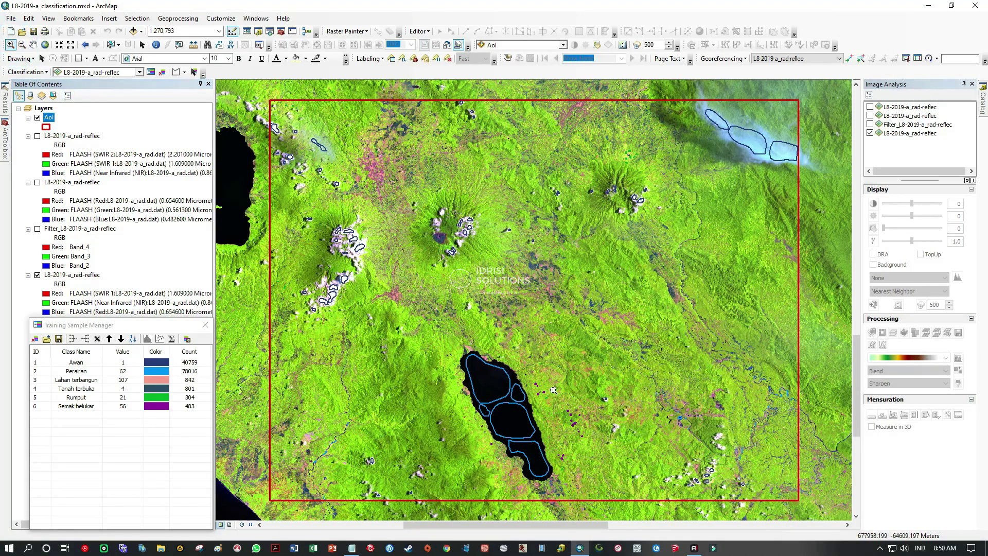
drag(446, 347, 582, 485)
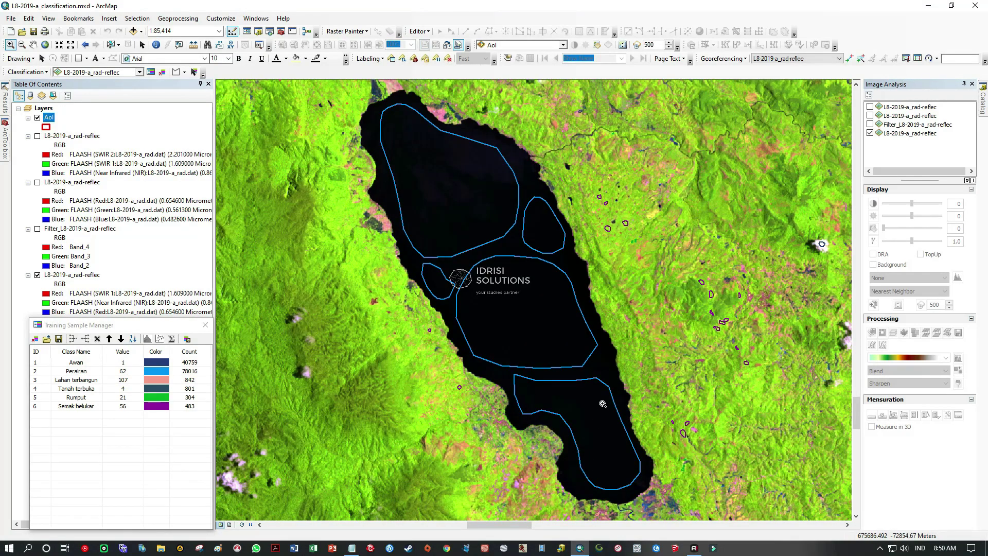
Examine the northern and eastern shores of the lake west of the AoI for farmland bordering the water
click(35, 47)
drag(283, 116, 617, 315)
drag(402, 216, 702, 412)
drag(445, 236, 738, 434)
drag(617, 270, 578, 404)
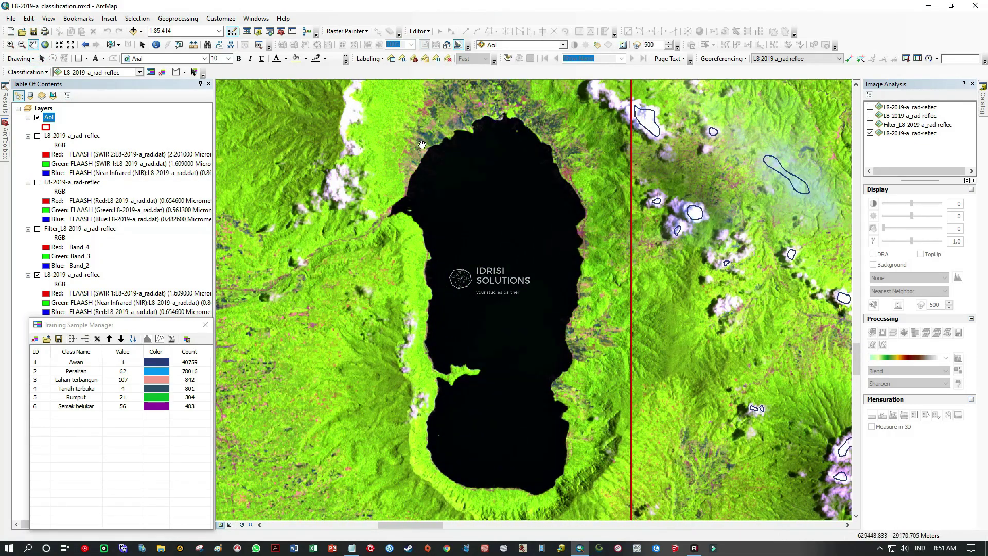
scroll(484, 303, up, 3)
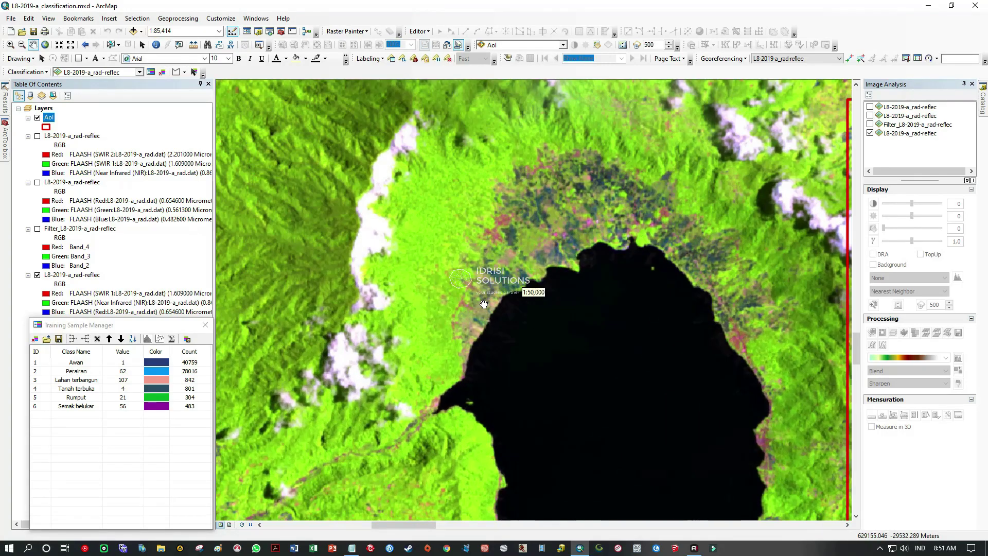
scroll(484, 303, up, 4)
drag(534, 360, 477, 340)
drag(527, 294, 539, 263)
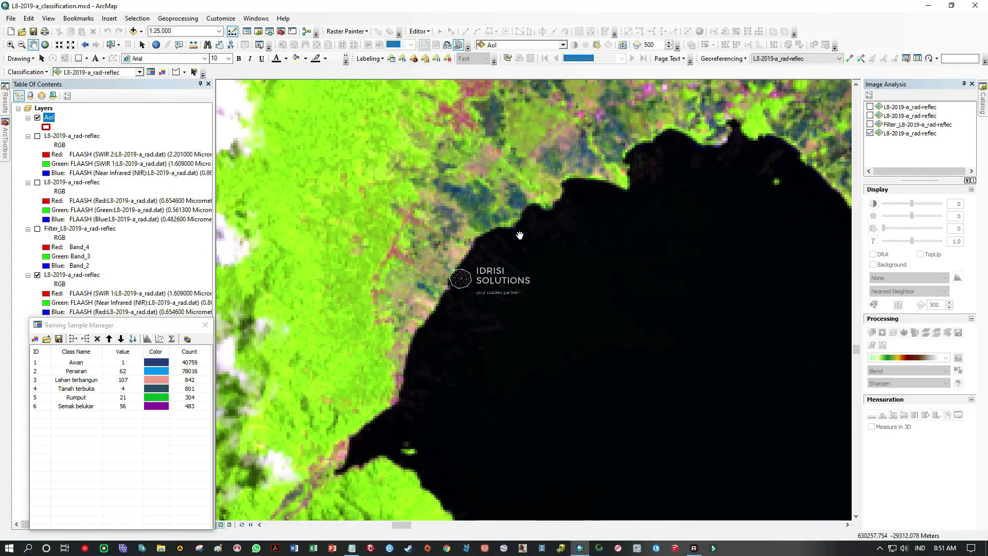
scroll(419, 382, up, 2)
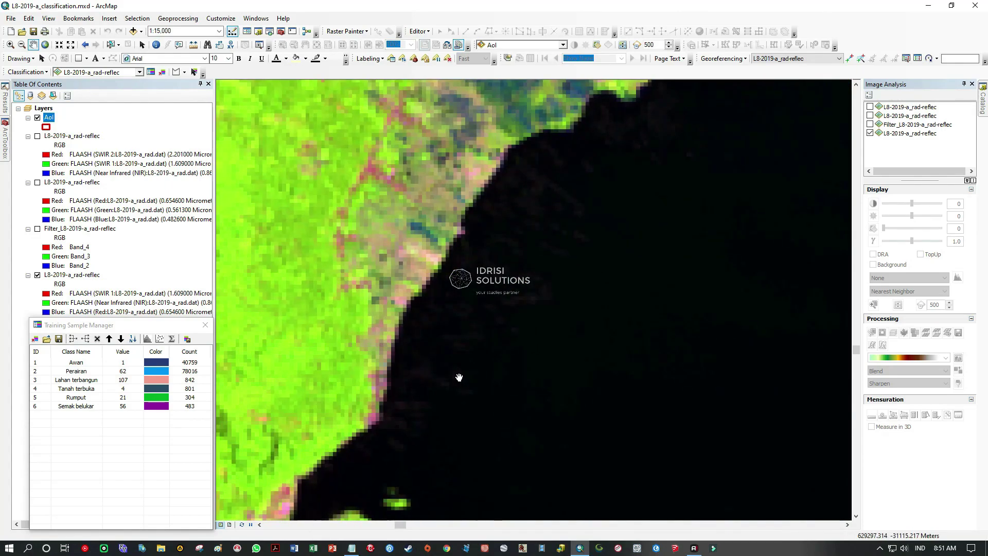
drag(505, 280, 483, 301)
drag(629, 190, 530, 234)
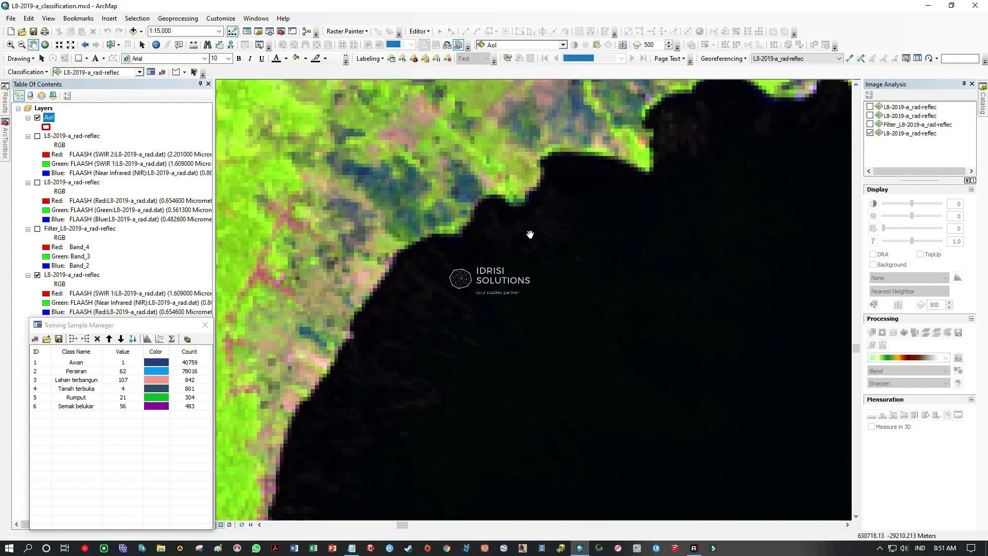
drag(599, 154, 551, 214)
drag(687, 169, 549, 200)
drag(616, 201, 524, 157)
drag(685, 300, 570, 190)
drag(648, 326, 563, 261)
drag(624, 363, 596, 277)
drag(639, 410, 624, 288)
drag(617, 353, 607, 265)
drag(619, 357, 606, 226)
drag(568, 430, 564, 320)
scroll(563, 318, up, 5)
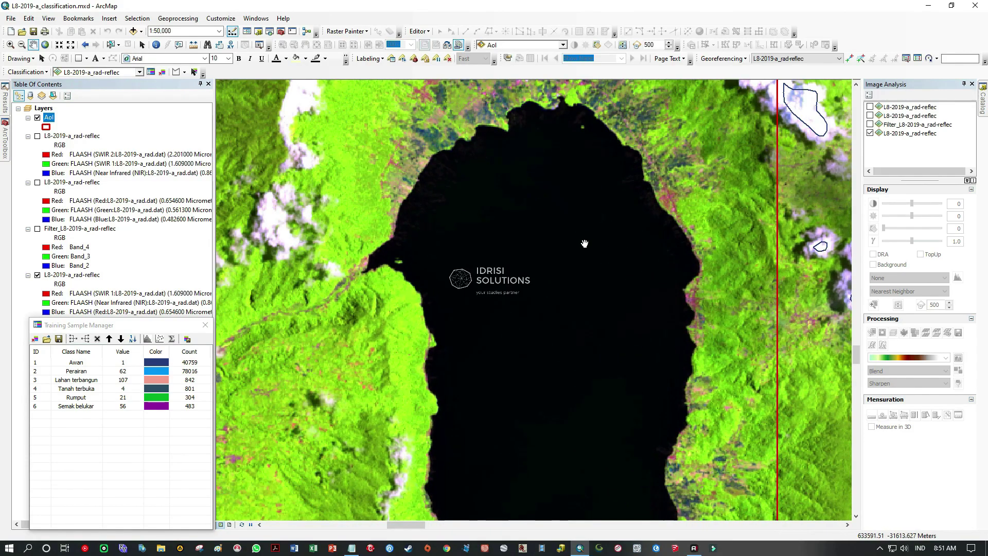
Examine the shoreline of the lake inside the AoI from its northern end to its southern end
scroll(578, 260, up, 4)
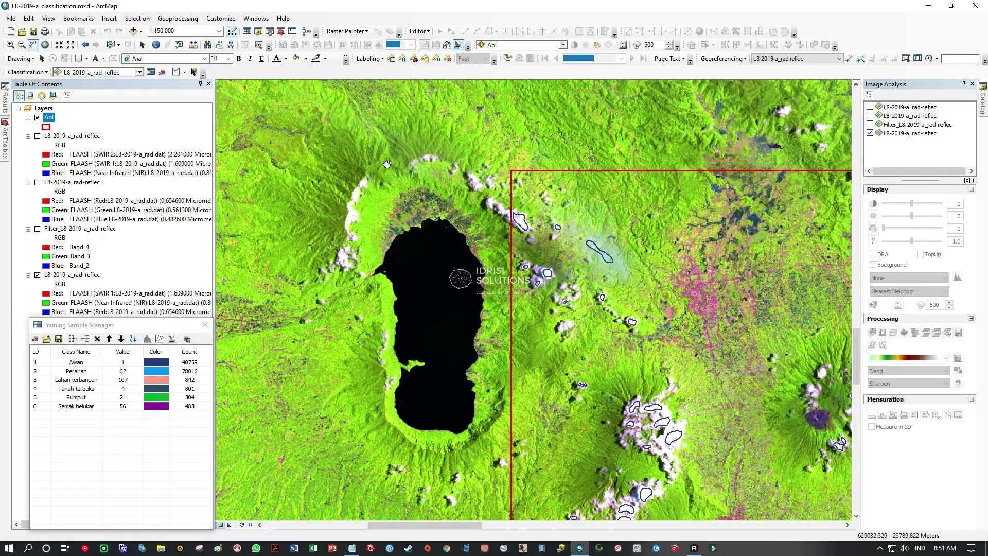
drag(460, 421, 300, 268)
drag(520, 452, 366, 260)
drag(626, 341, 594, 304)
scroll(591, 304, down, 4)
scroll(533, 290, down, 2)
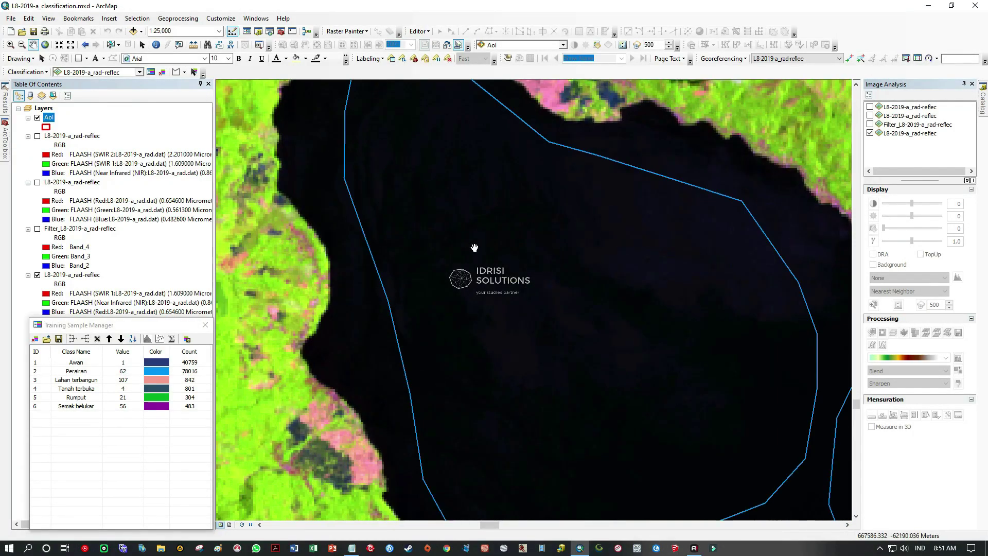
drag(390, 93, 410, 212)
drag(582, 240, 345, 178)
drag(591, 271, 467, 144)
drag(583, 309, 520, 172)
drag(530, 276, 515, 155)
drag(540, 304, 516, 202)
drag(565, 324, 532, 222)
drag(573, 350, 525, 224)
scroll(566, 333, down, 2)
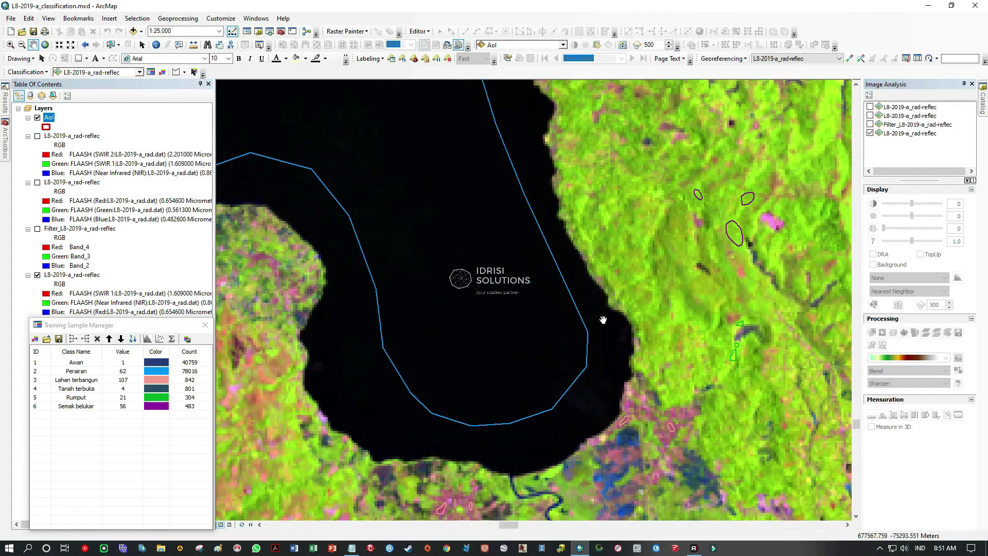
Inspect the southeastern shore of the AoI lake up close and follow its western shore northwards
scroll(604, 316, up, 5)
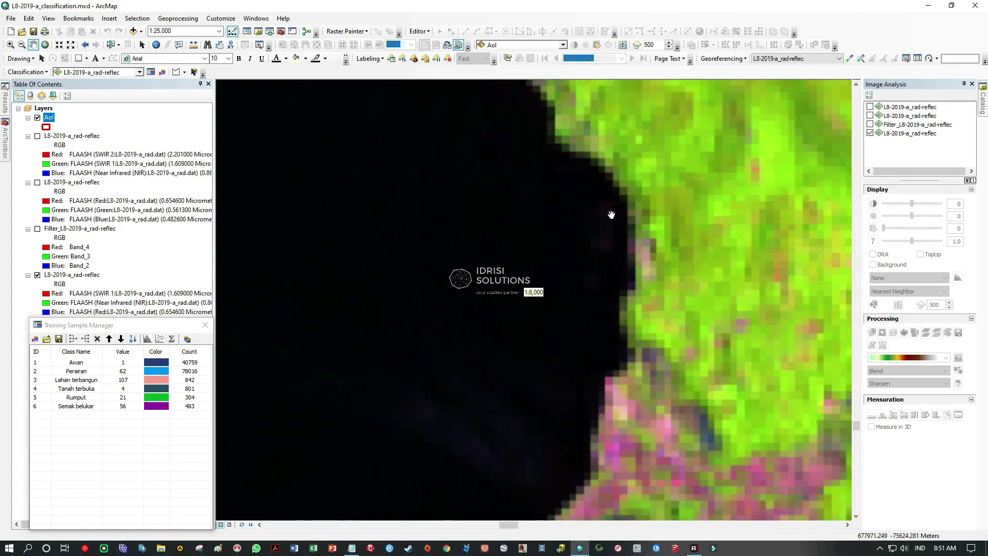
scroll(594, 290, up, 1)
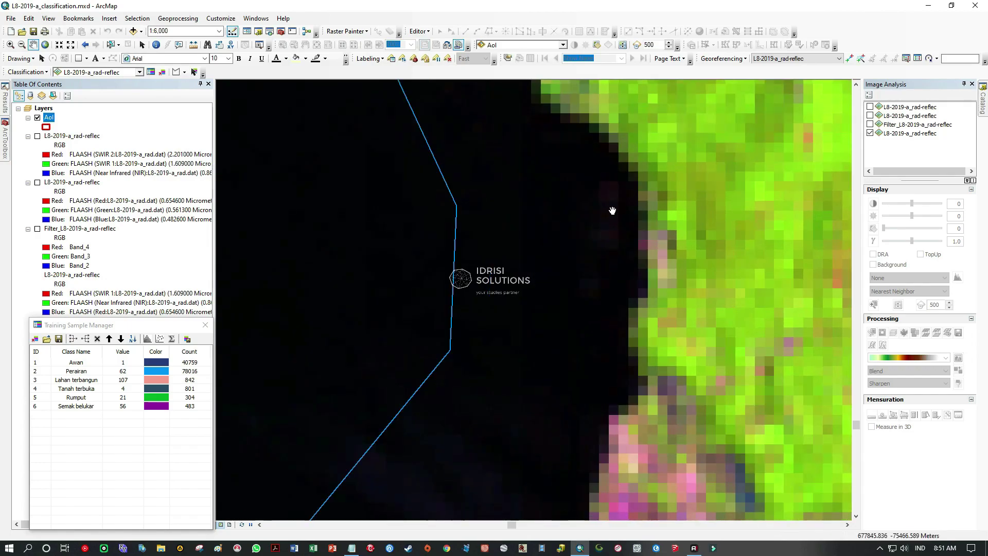
scroll(596, 283, down, 4)
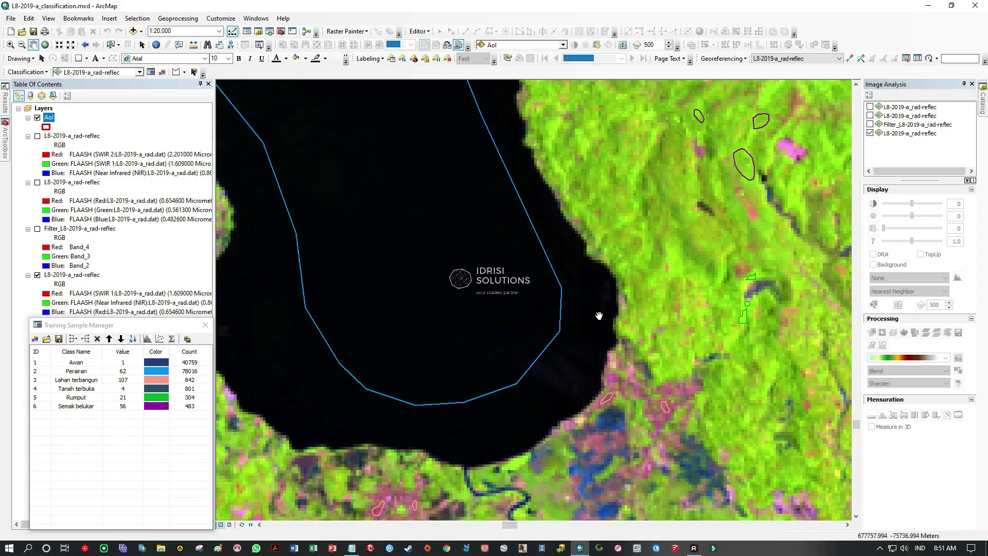
drag(514, 384, 627, 356)
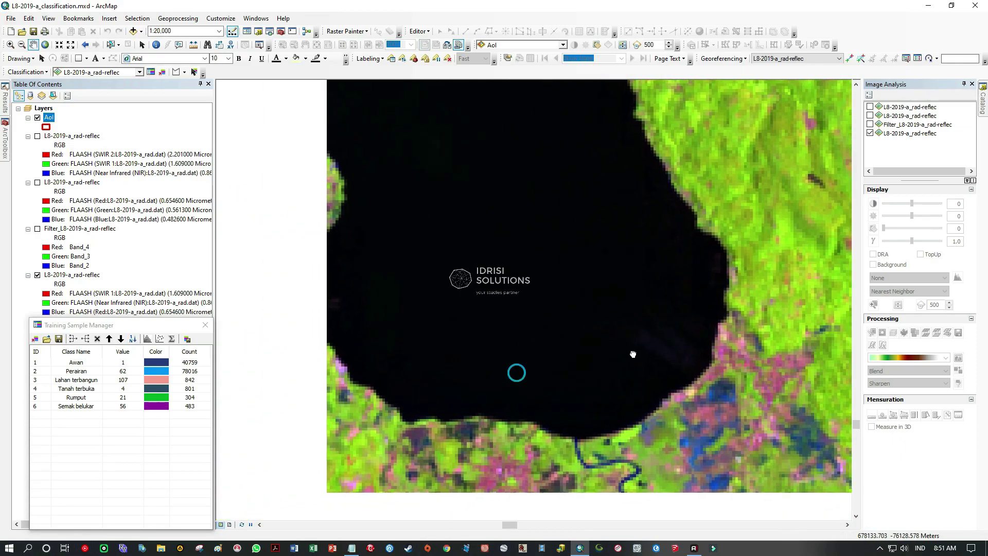
drag(329, 291, 550, 468)
drag(431, 288, 647, 445)
drag(475, 288, 567, 426)
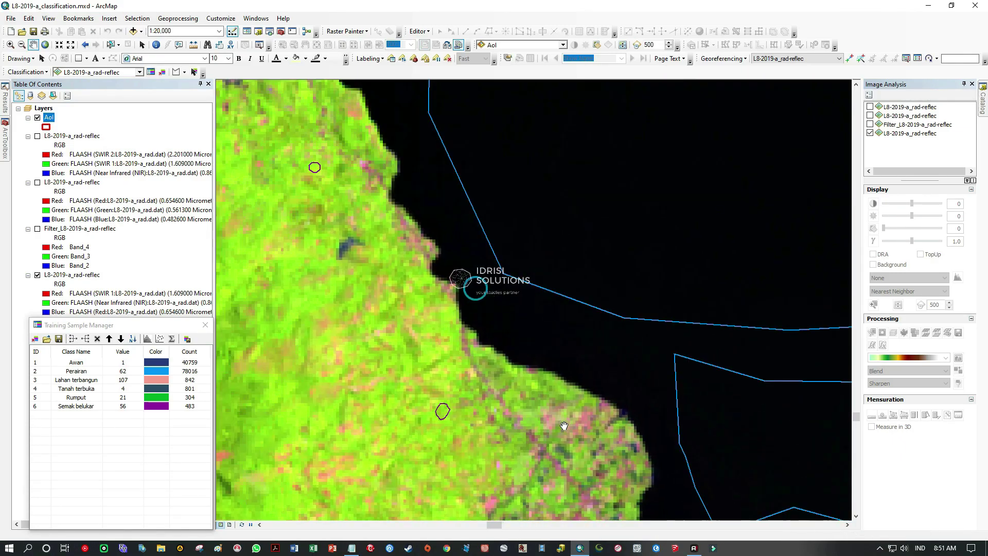
drag(426, 220, 587, 415)
drag(520, 273, 519, 450)
Examine the western shore of the lake west of the AoI up close, from its northwestern inlet southwards past the peninsula
scroll(474, 300, down, 1)
scroll(484, 297, down, 2)
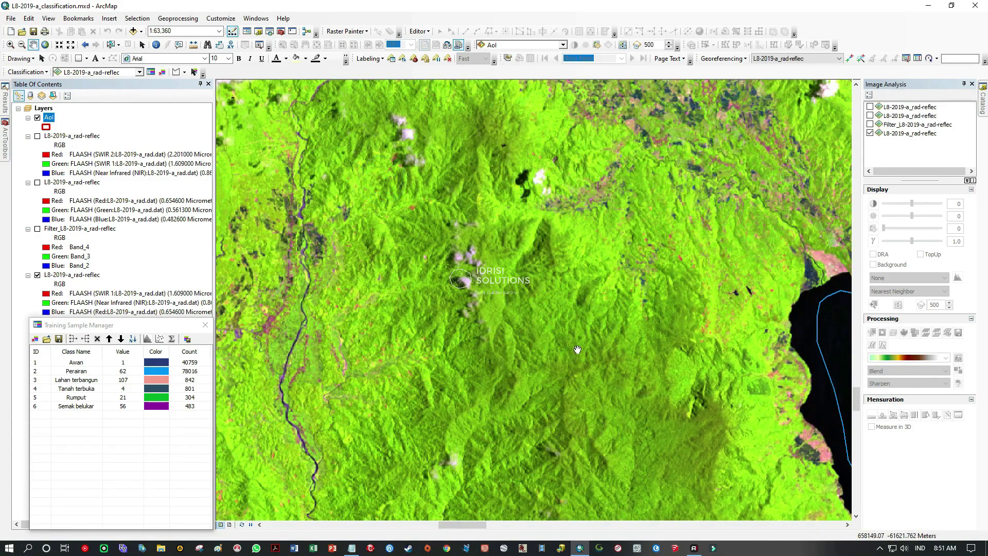
scroll(468, 297, down, 4)
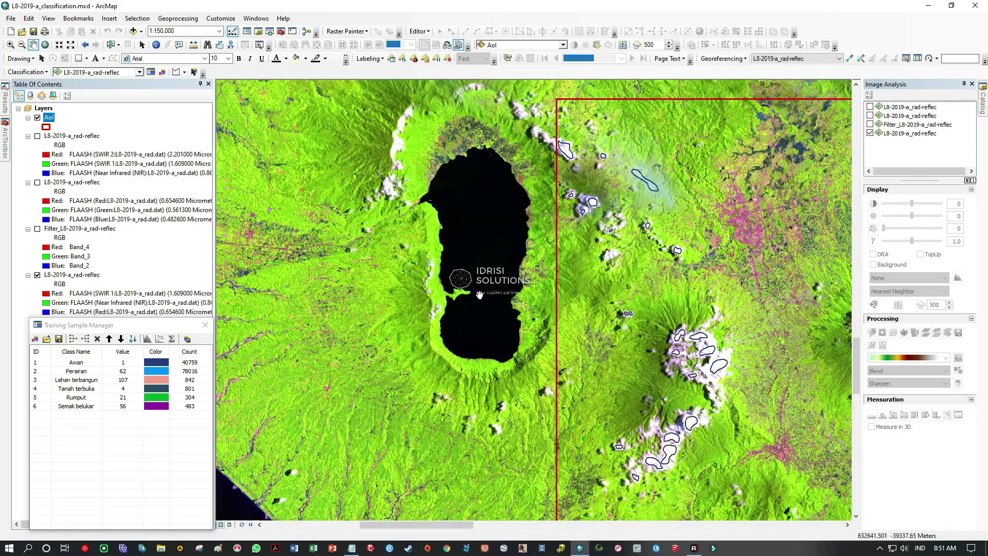
scroll(437, 201, up, 3)
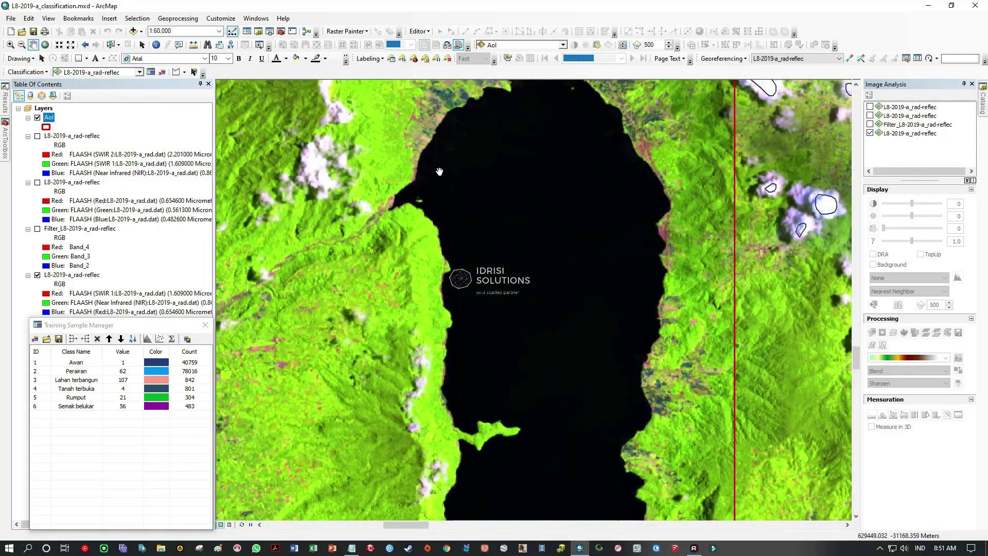
scroll(439, 166, up, 2)
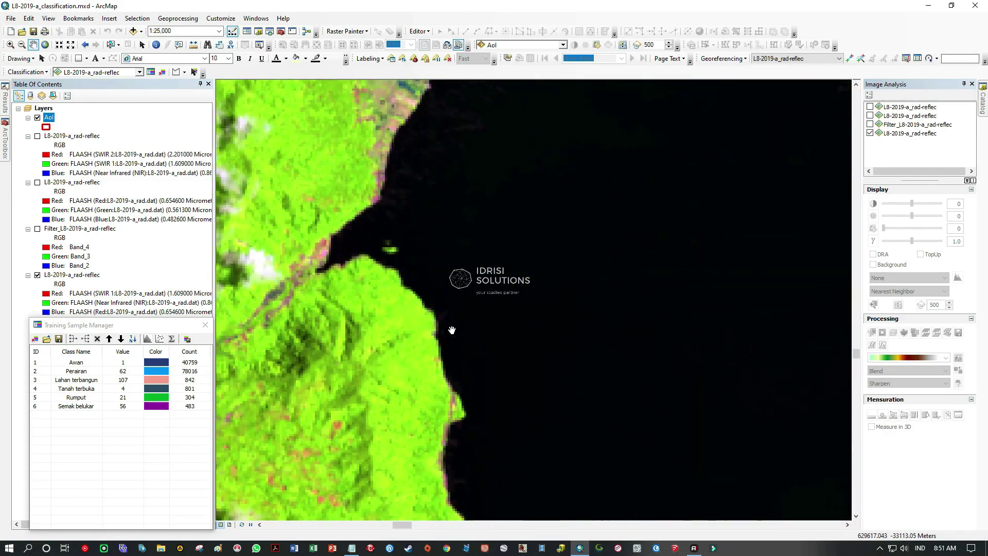
drag(466, 371, 430, 233)
drag(426, 340, 403, 228)
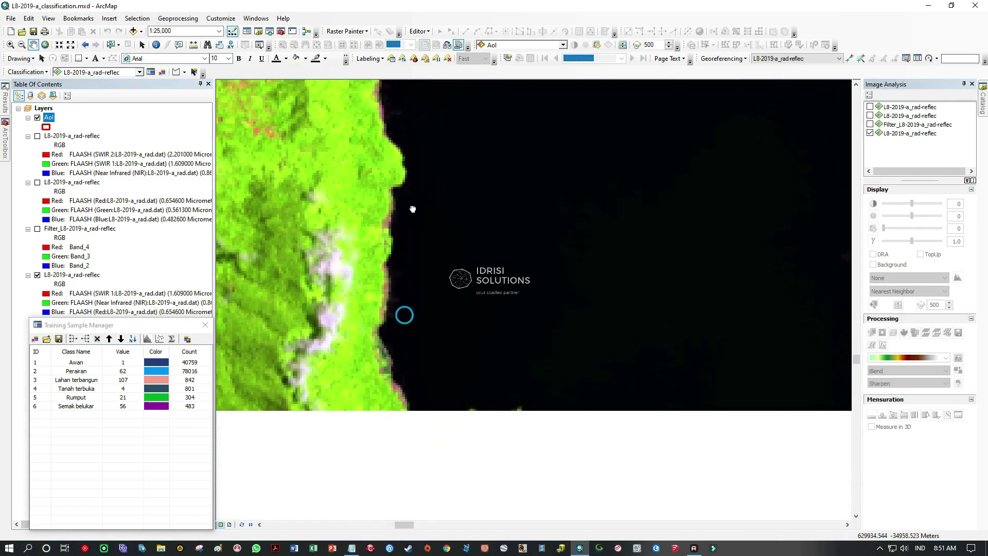
scroll(397, 266, up, 1)
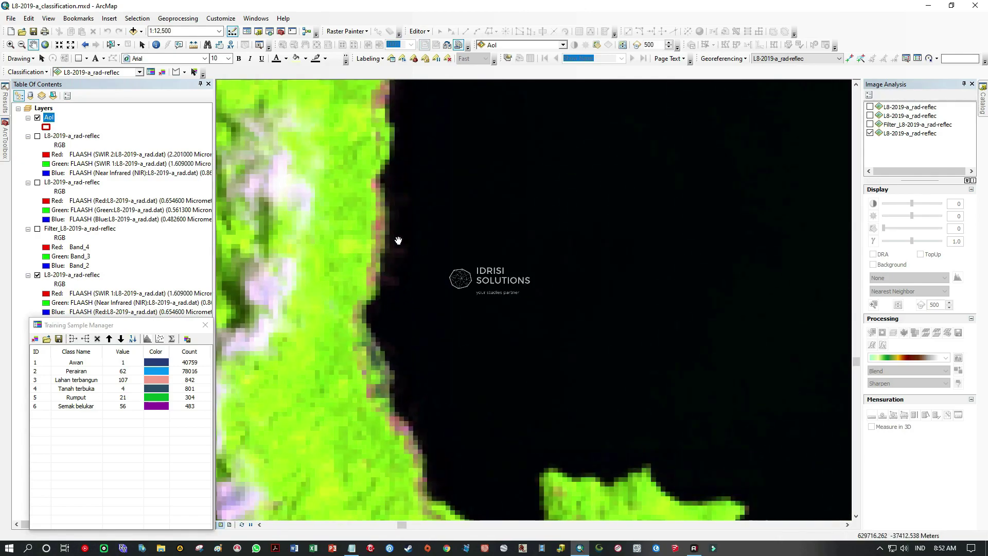
drag(395, 302, 361, 195)
drag(405, 320, 364, 174)
drag(400, 270, 390, 156)
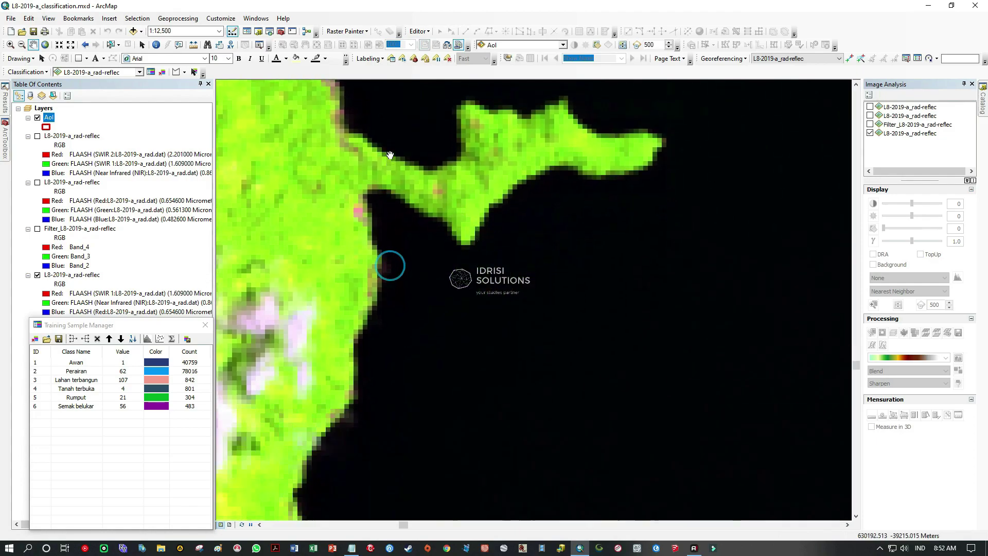
drag(415, 311, 427, 189)
drag(372, 271, 423, 187)
drag(396, 287, 401, 198)
drag(383, 331, 384, 236)
drag(392, 299, 376, 234)
Follow the eastern shore of the lake west of the AoI northwards to its northern end, looking for wetland farming
drag(622, 401, 449, 392)
drag(610, 419, 485, 395)
drag(640, 384, 509, 402)
drag(729, 351, 591, 440)
drag(653, 261, 624, 410)
drag(620, 256, 617, 363)
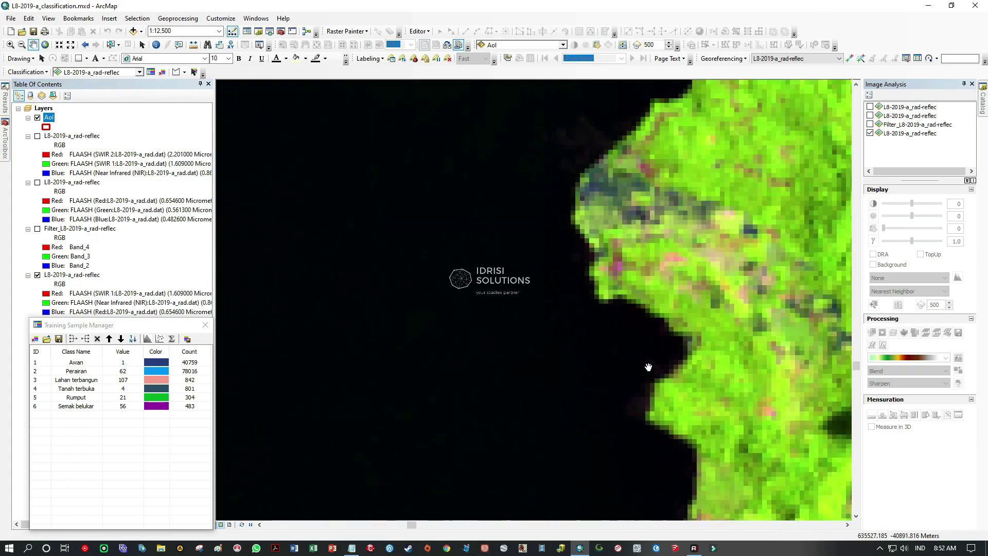
drag(612, 151, 551, 409)
drag(573, 246, 569, 412)
drag(575, 223, 555, 332)
scroll(590, 279, down, 3)
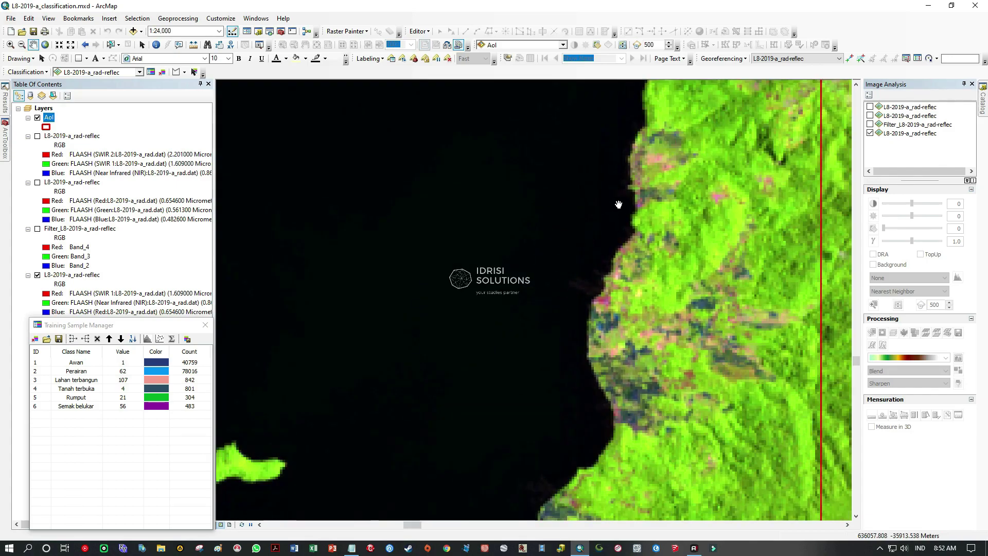
drag(617, 205, 586, 314)
drag(596, 257, 576, 364)
drag(562, 252, 584, 341)
drag(519, 242, 595, 315)
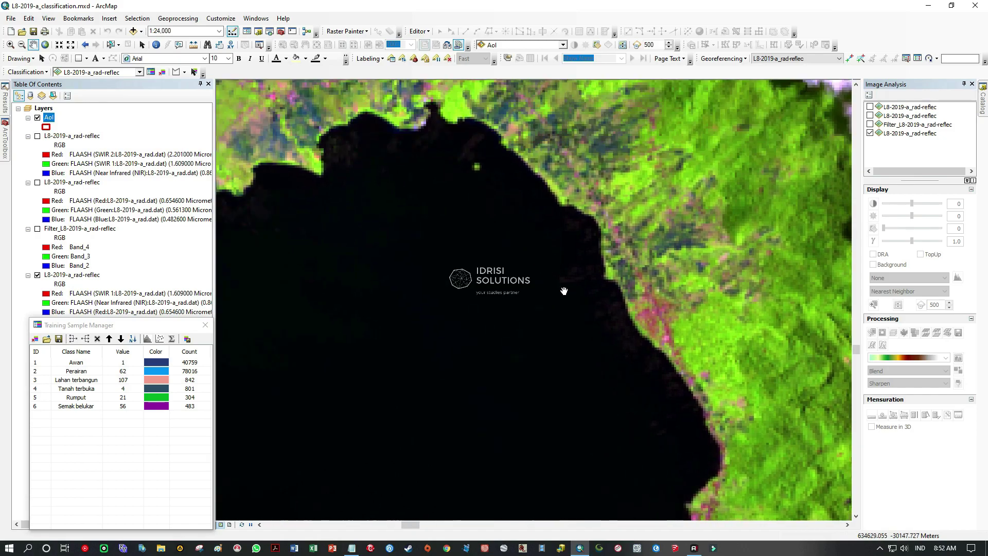
drag(455, 241, 596, 304)
Examine the dark blue patches north of the Bukittinggi built-up area, near the AoI's northern boundary, as possible wetland farming
scroll(475, 278, up, 3)
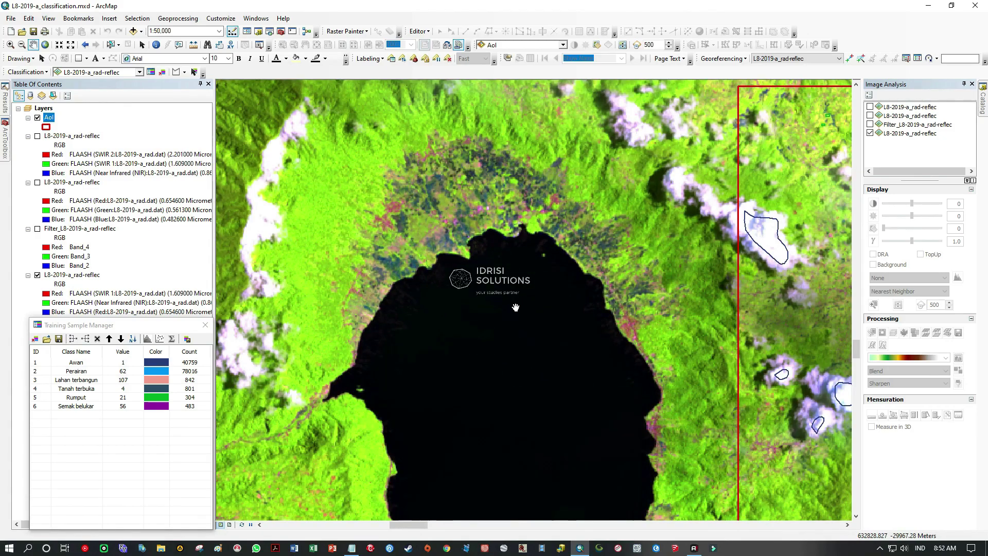
scroll(520, 309, up, 2)
drag(706, 381, 523, 334)
drag(638, 335, 533, 232)
drag(652, 241, 603, 385)
scroll(635, 223, up, 2)
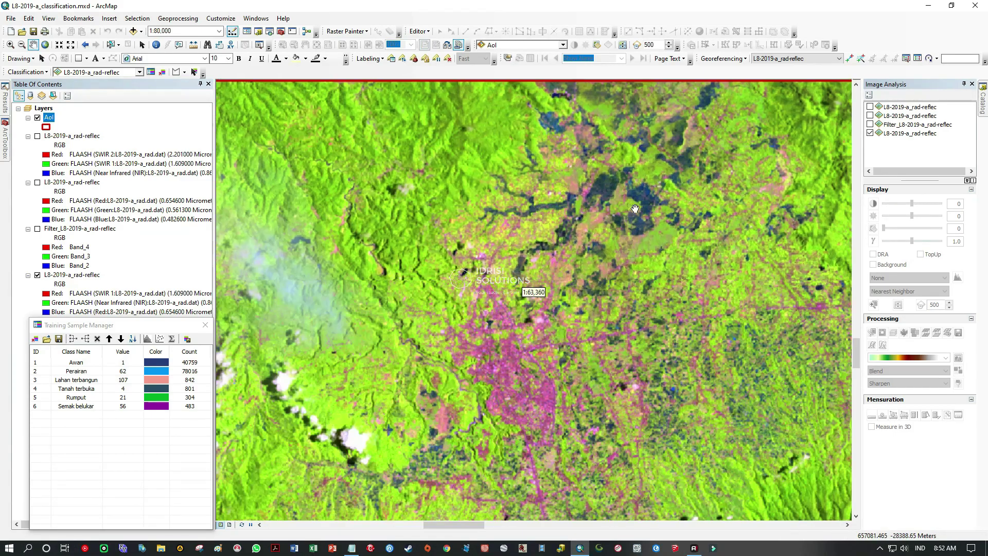
drag(631, 198, 611, 272)
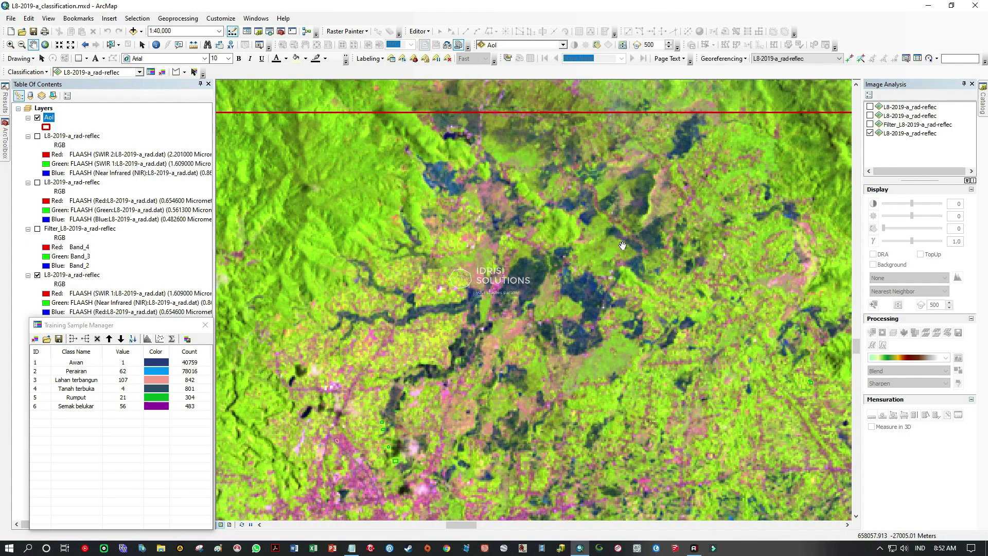
drag(596, 306, 613, 261)
drag(629, 219, 603, 315)
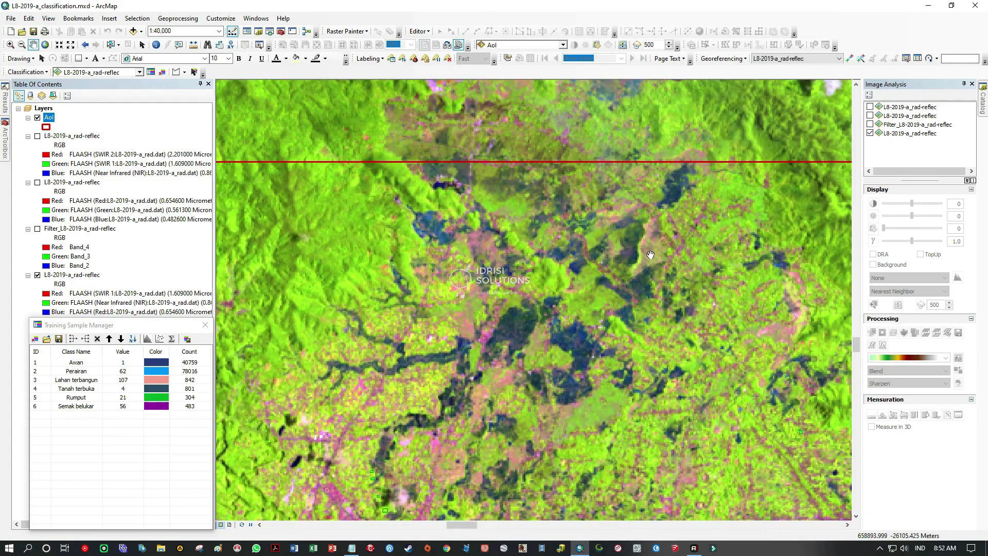
scroll(617, 258, down, 2)
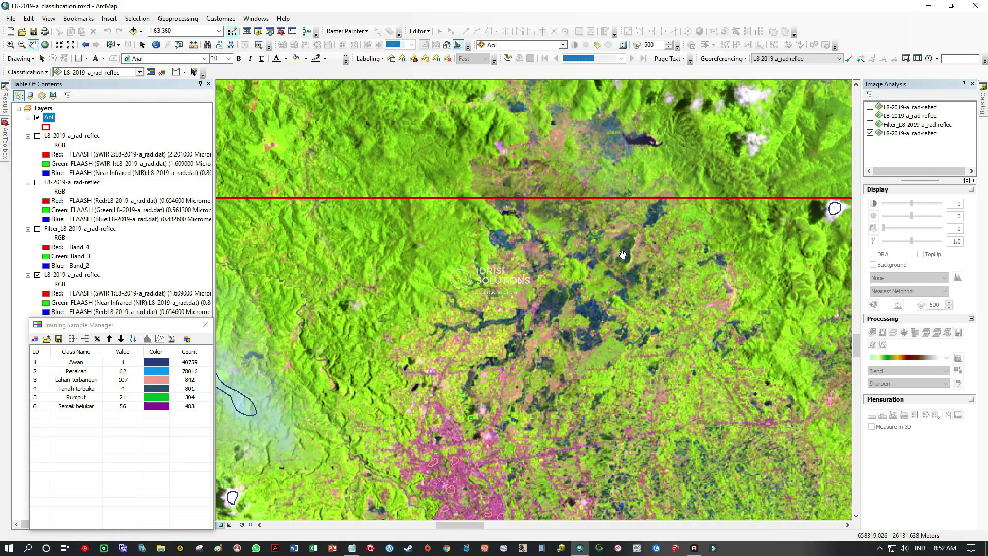
drag(538, 415, 536, 284)
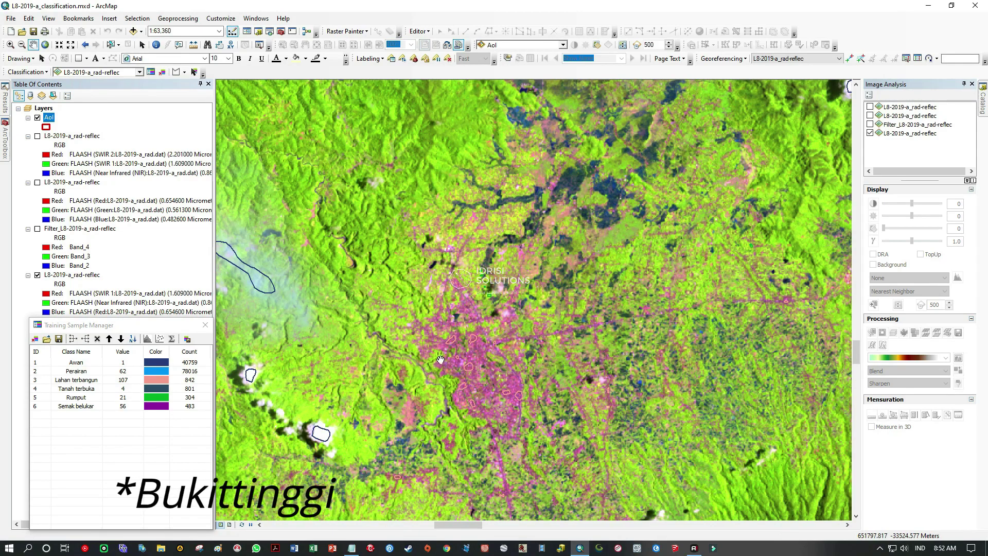
drag(663, 169, 501, 257)
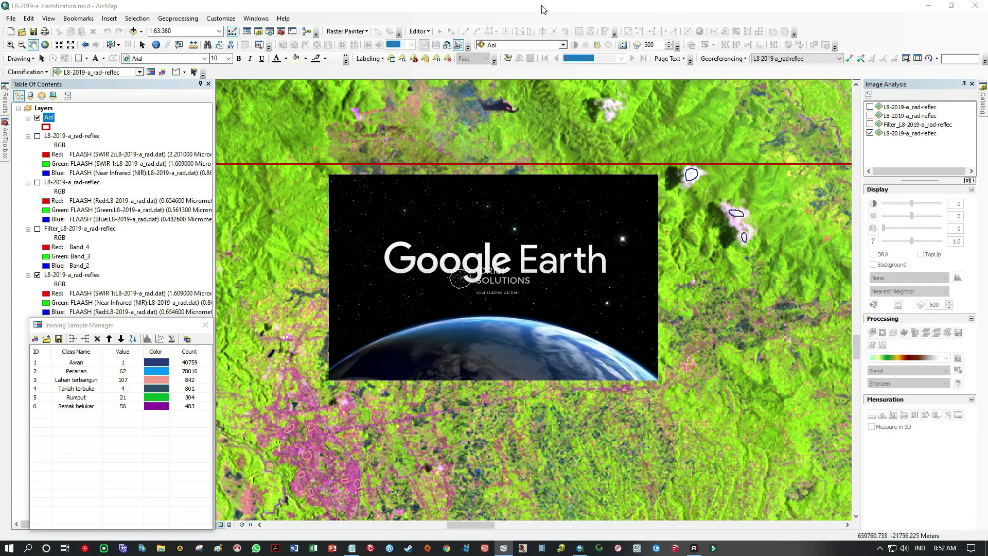
drag(447, 280, 661, 239)
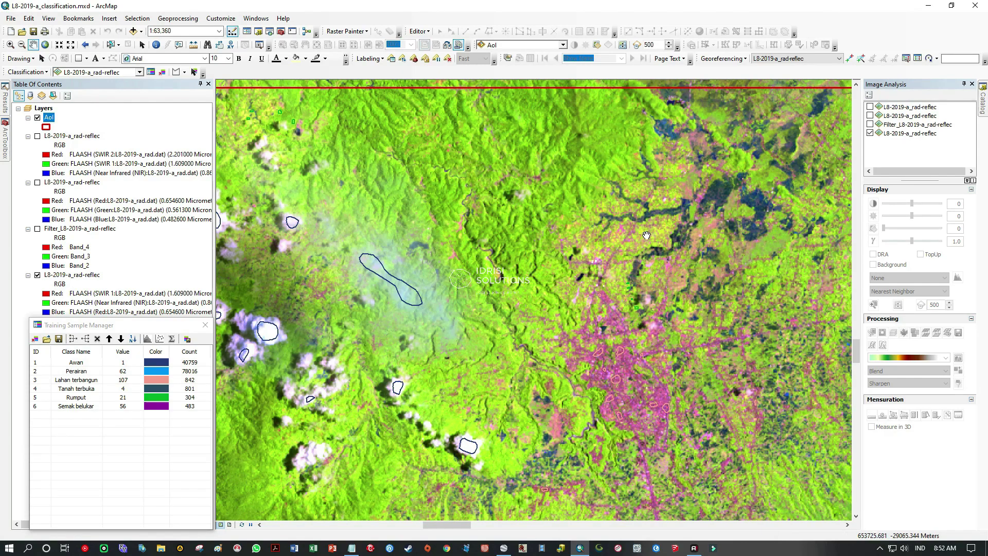
drag(646, 237, 513, 281)
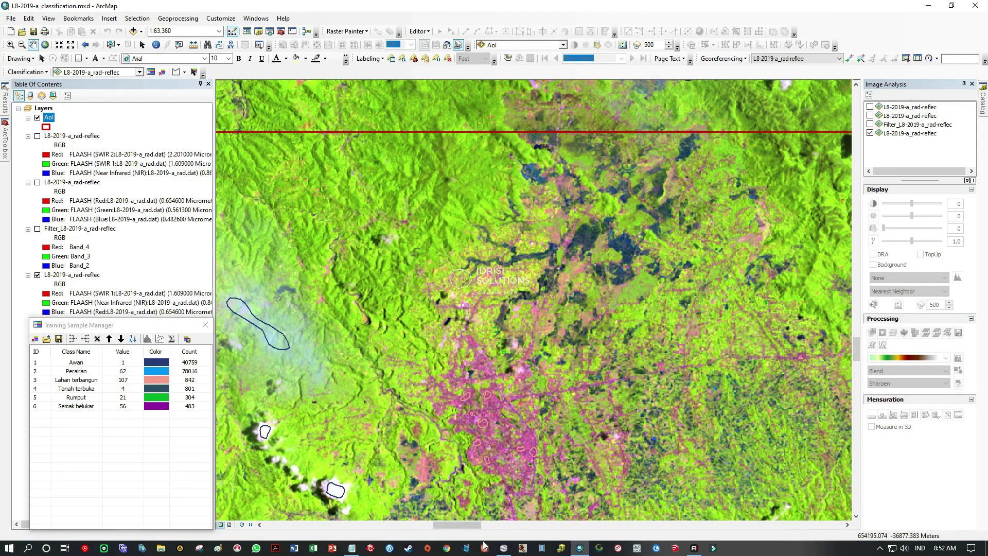
Check the Pertanian lahan basah entry in the Kelas LC.txt class list in Notepad, then return to the map
click(359, 549)
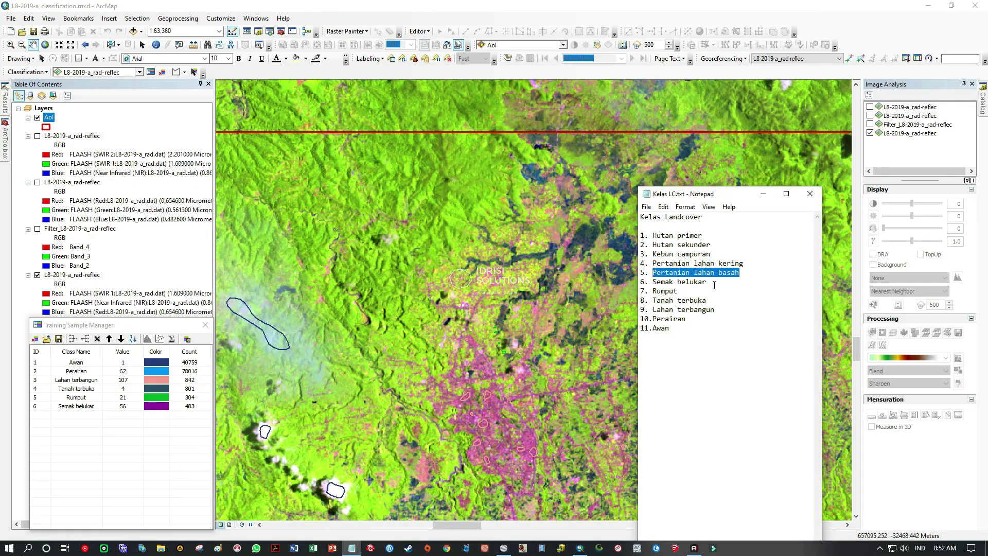
click(746, 277)
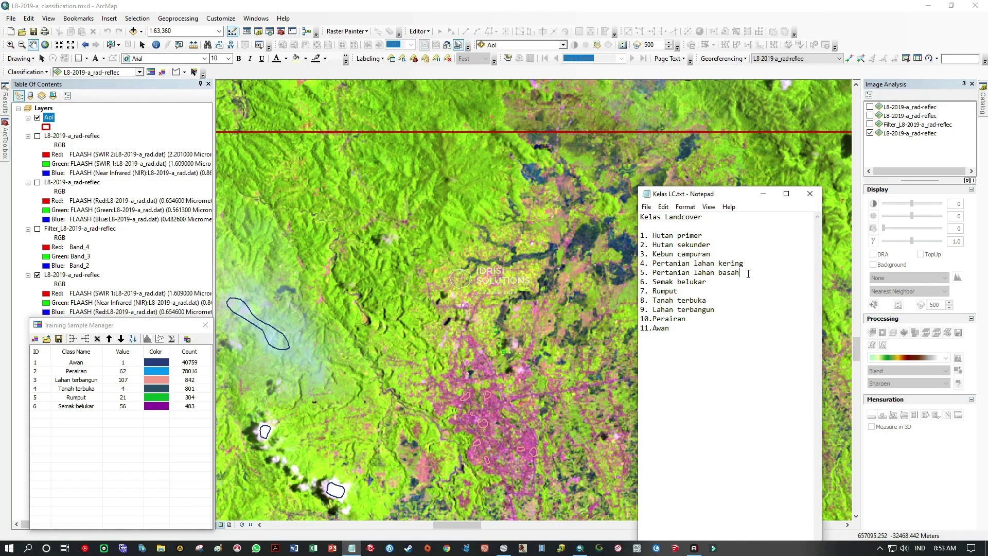
click(763, 194)
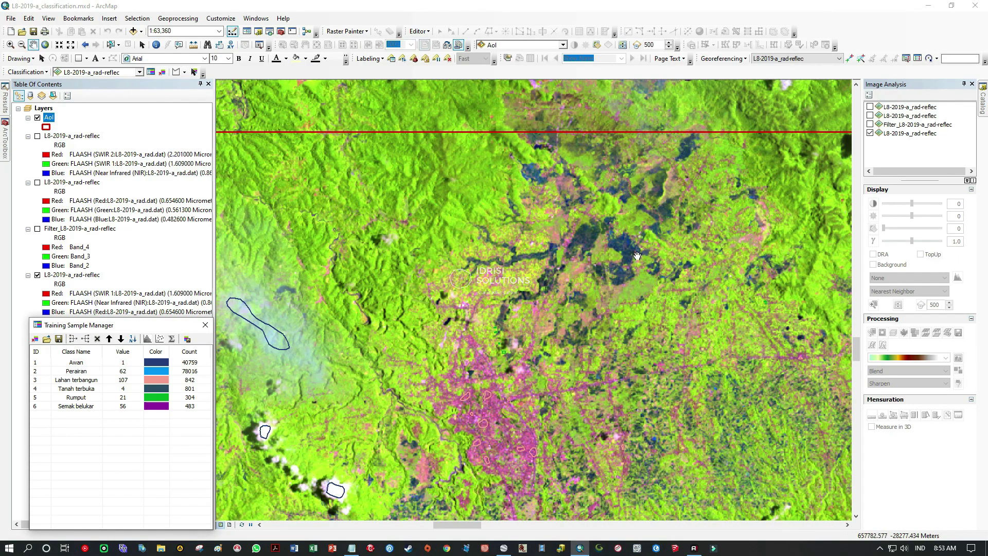
Survey the land south of the built-up area down to the dark field patterns along the AoI's western boundary
drag(595, 381, 616, 261)
drag(582, 347, 644, 251)
drag(530, 349, 615, 293)
drag(513, 382, 682, 173)
drag(639, 350, 539, 149)
drag(573, 388, 533, 214)
drag(503, 259, 546, 175)
drag(437, 180, 476, 333)
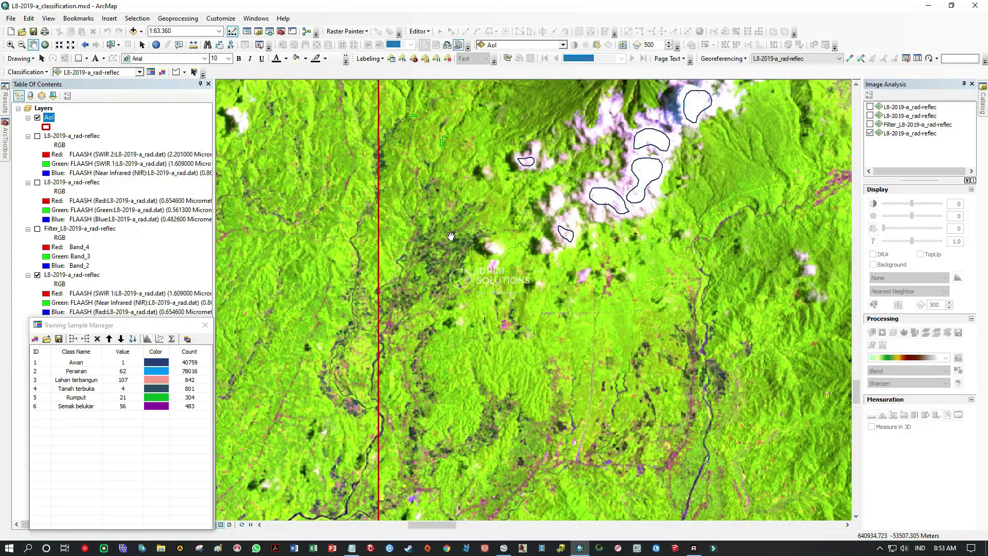
scroll(438, 252, up, 3)
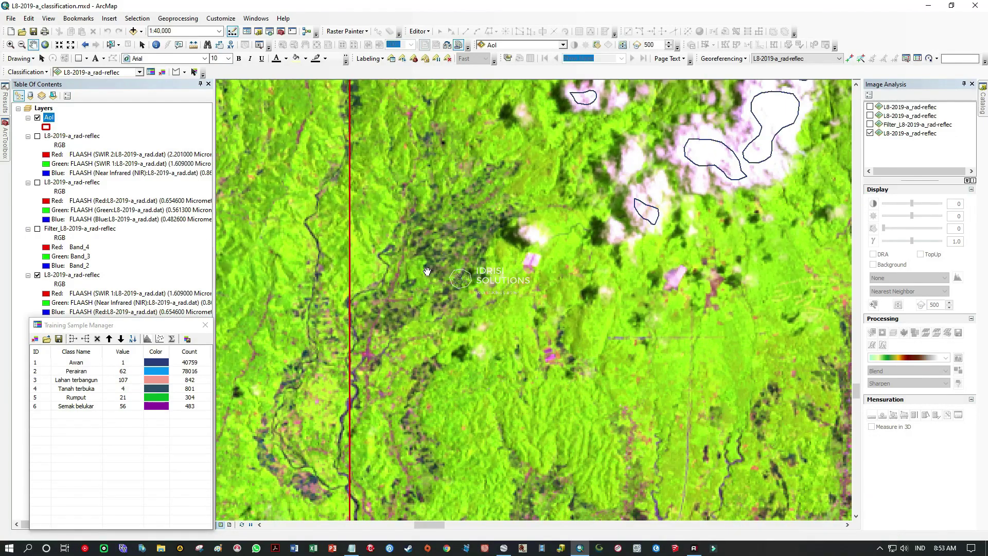
scroll(536, 306, down, 3)
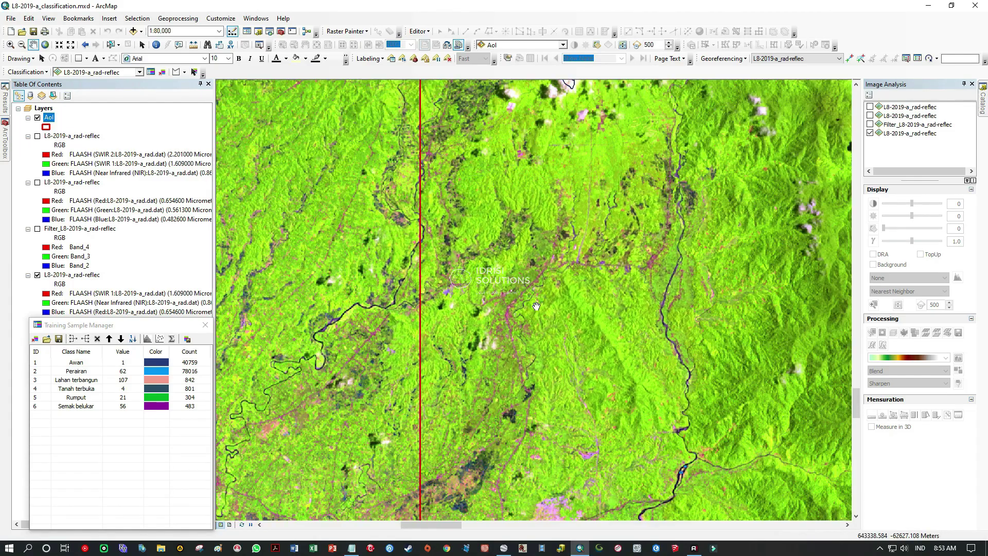
Inspect the dark patches along the river near the AoI's southwestern corner and follow the southern boundary eastwards
drag(674, 376, 587, 192)
drag(555, 359, 622, 170)
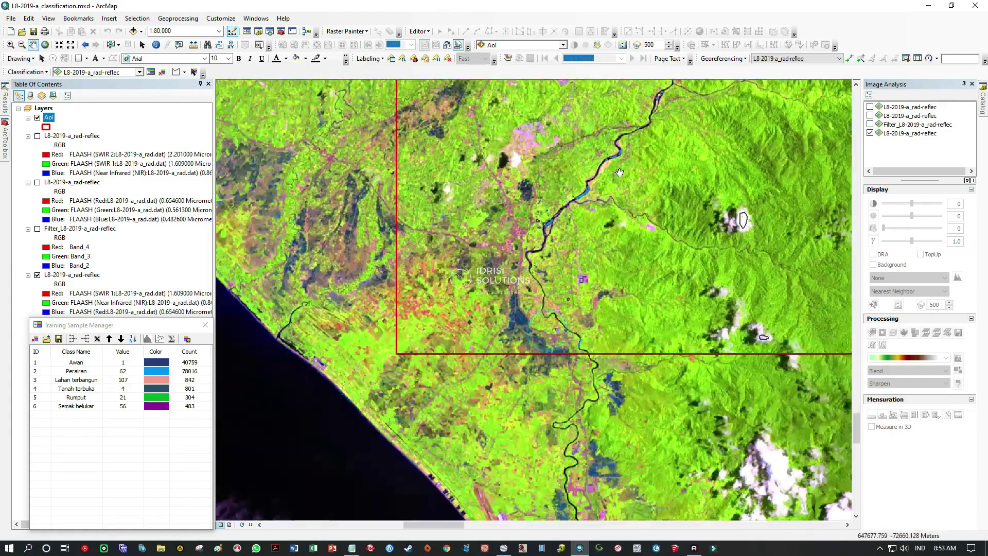
drag(521, 337, 494, 224)
drag(640, 216, 425, 263)
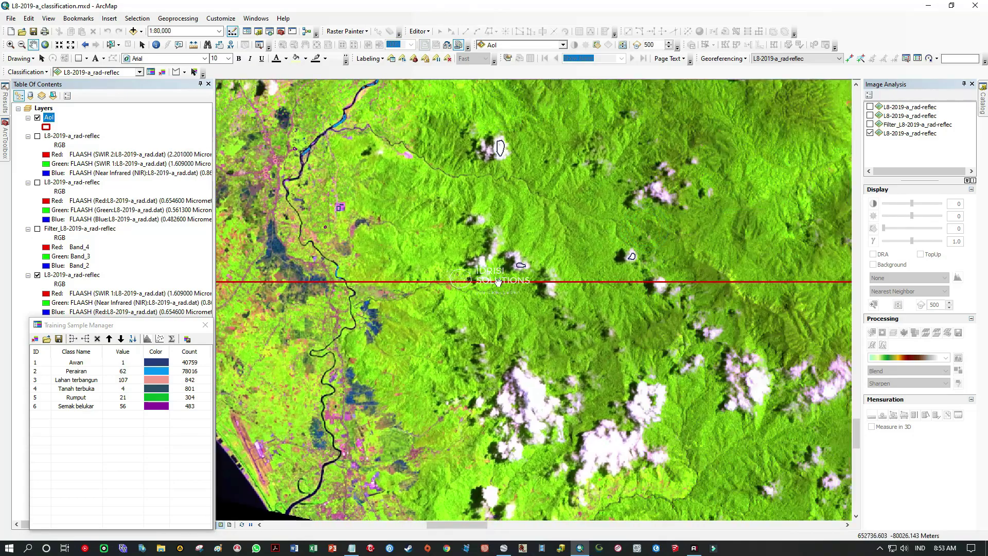
drag(648, 248, 483, 306)
scroll(672, 306, down, 5)
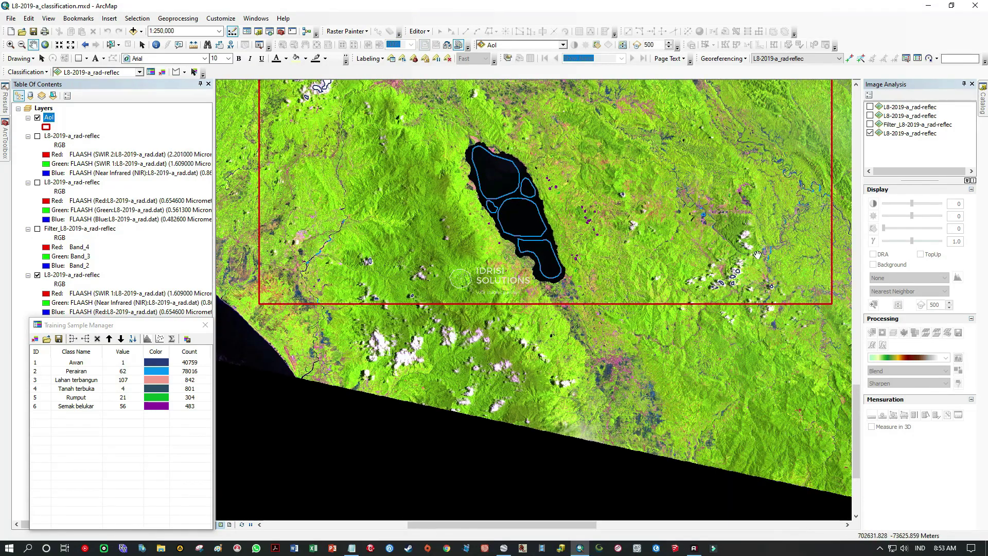
Examine the branching valleys and meandering river inside the AoI's southeastern corner for wetland farming
drag(757, 255, 643, 348)
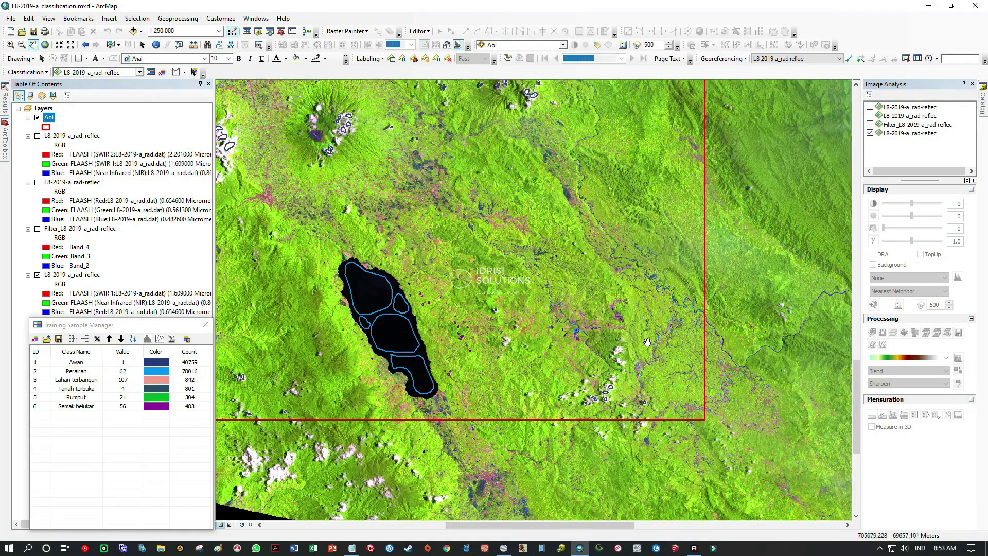
drag(723, 350, 473, 320)
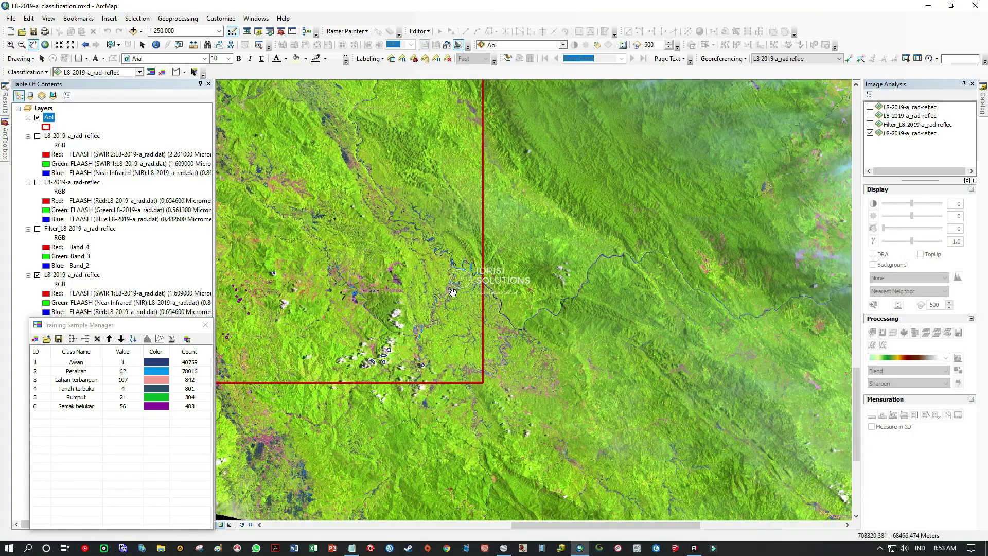
scroll(453, 292, down, 4)
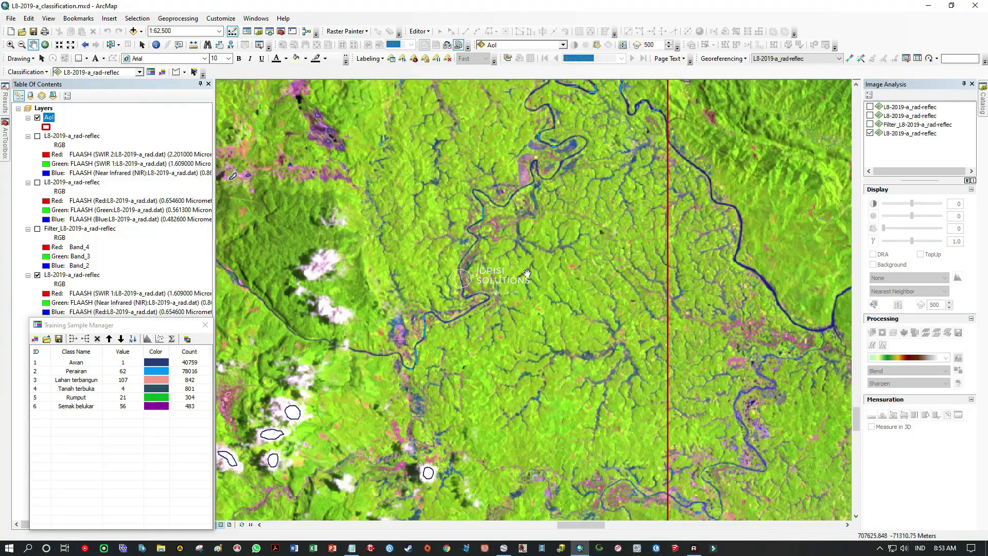
scroll(587, 350, down, 3)
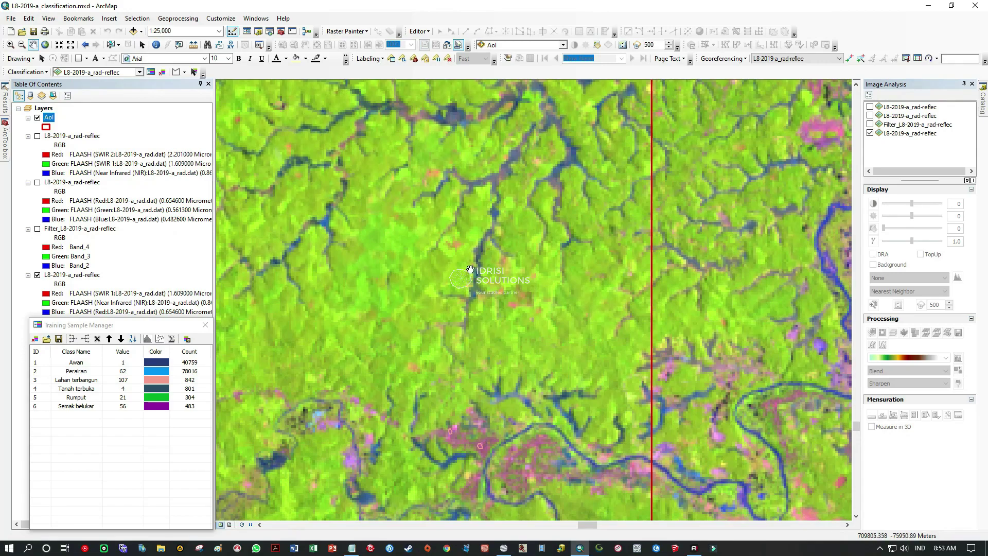
drag(522, 149, 489, 295)
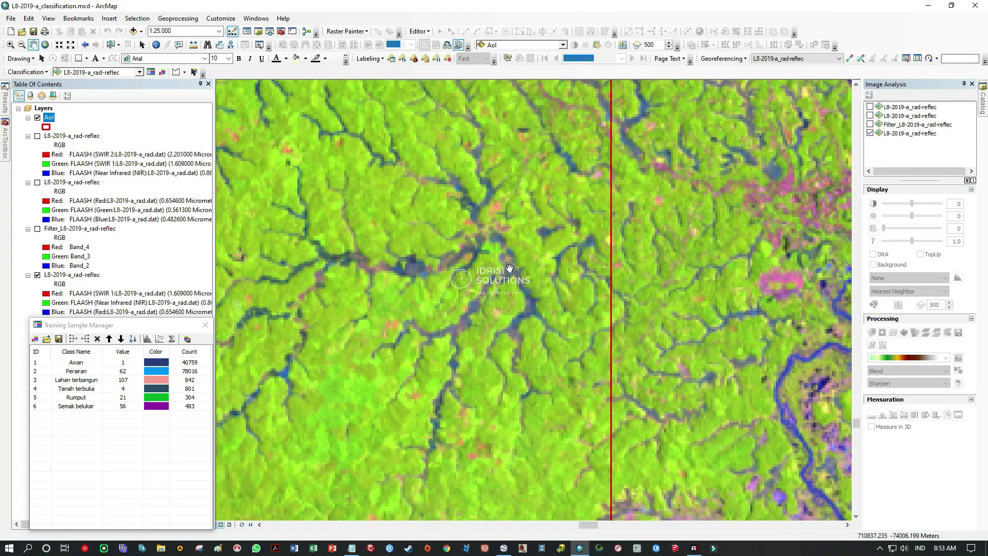
drag(440, 266, 541, 287)
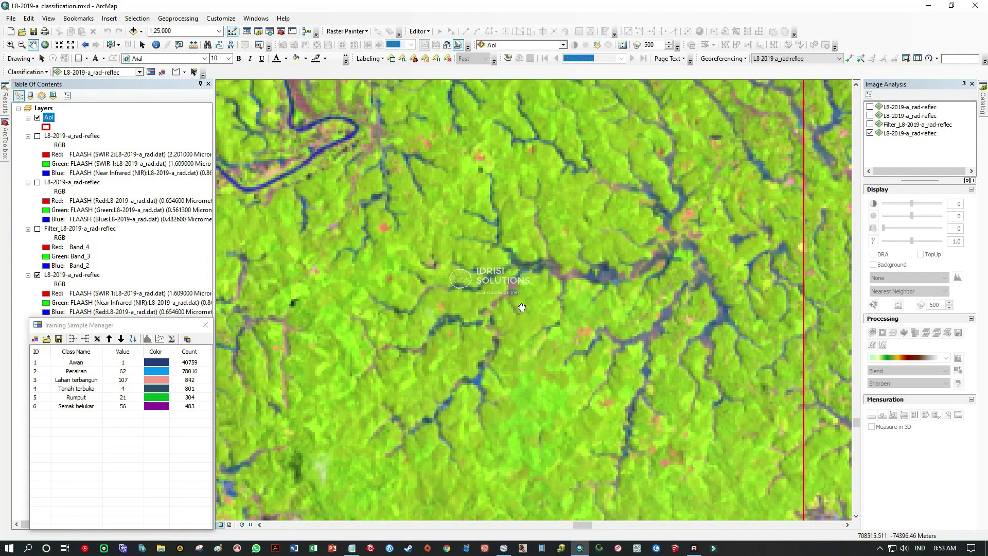
drag(604, 176, 559, 303)
drag(646, 185, 592, 348)
drag(648, 196, 628, 320)
drag(670, 139, 692, 218)
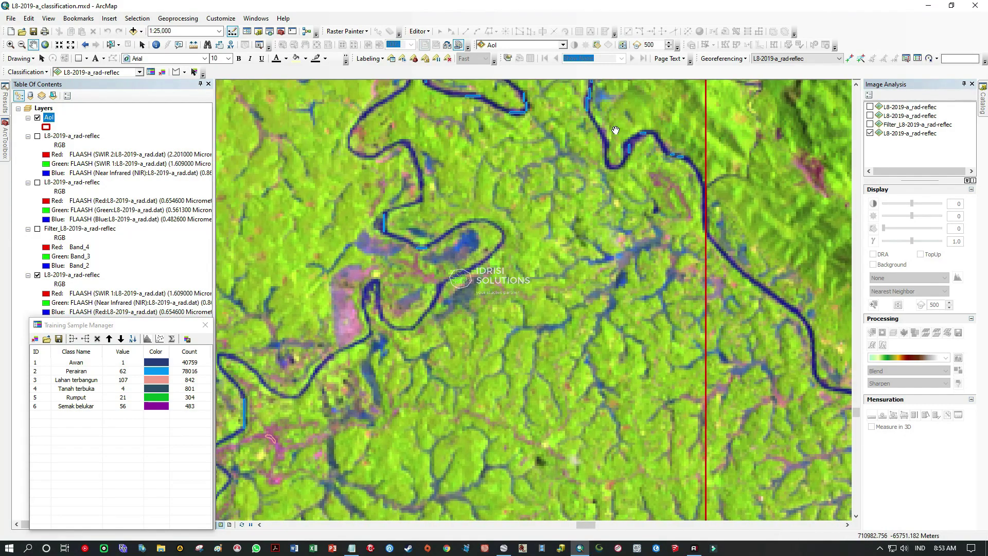
Survey the green land and branching dark valleys along the AoI's eastern boundary southwards for wetland farming
drag(453, 386, 620, 149)
drag(615, 391, 627, 221)
drag(634, 378, 606, 260)
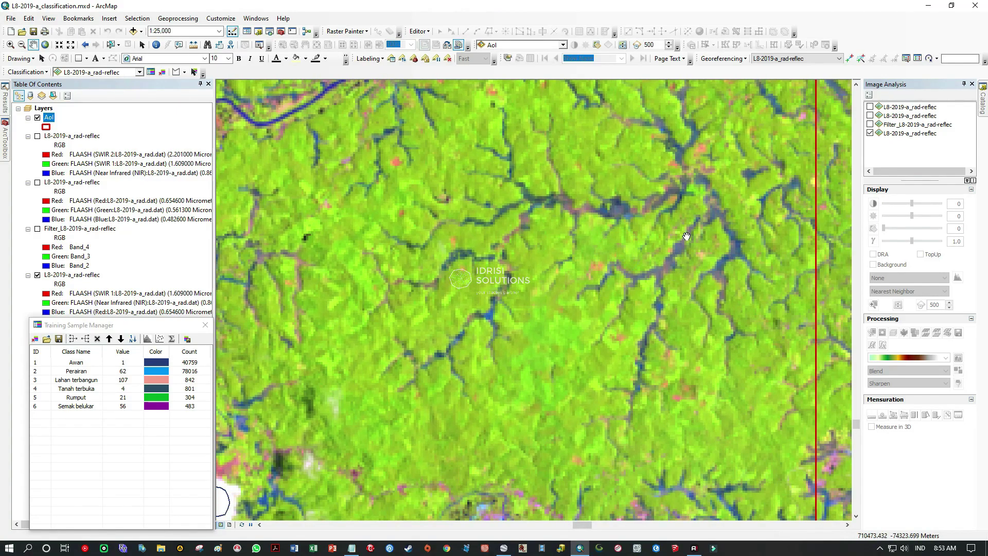
drag(655, 339, 635, 237)
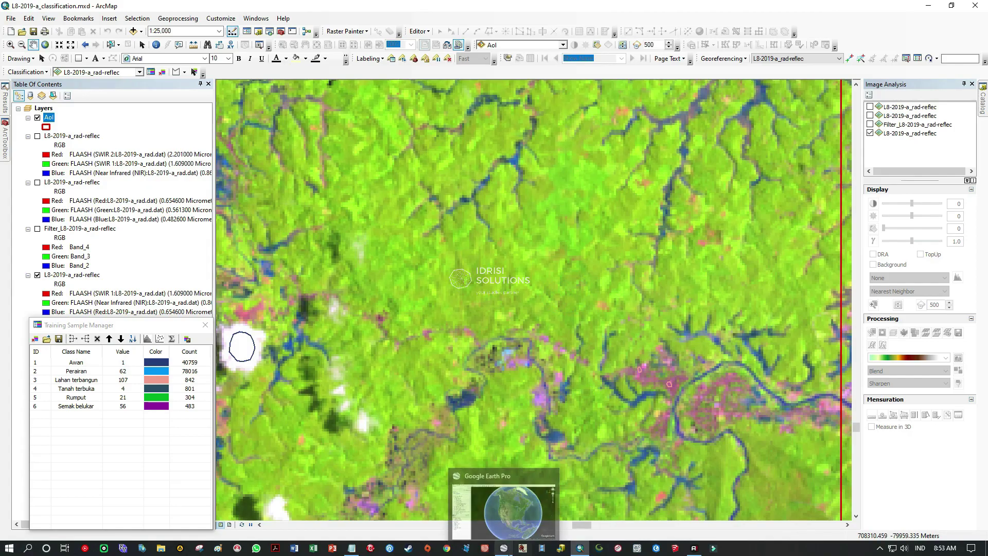
Switch to Google Earth Pro and locate the farmland north of Bukittinggi
click(504, 548)
drag(389, 297, 687, 354)
drag(331, 238, 595, 367)
drag(373, 237, 391, 427)
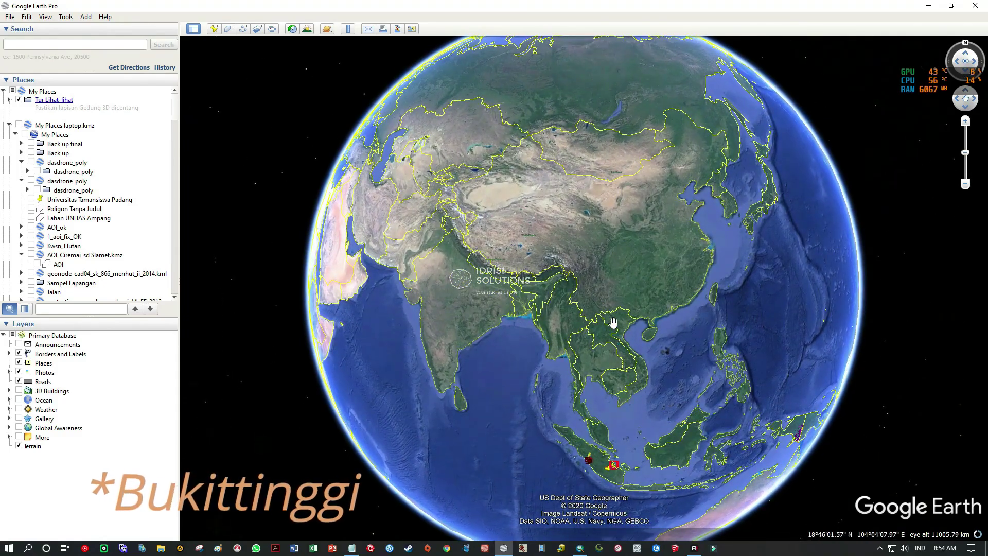
drag(615, 332, 604, 275)
scroll(584, 390, down, 5)
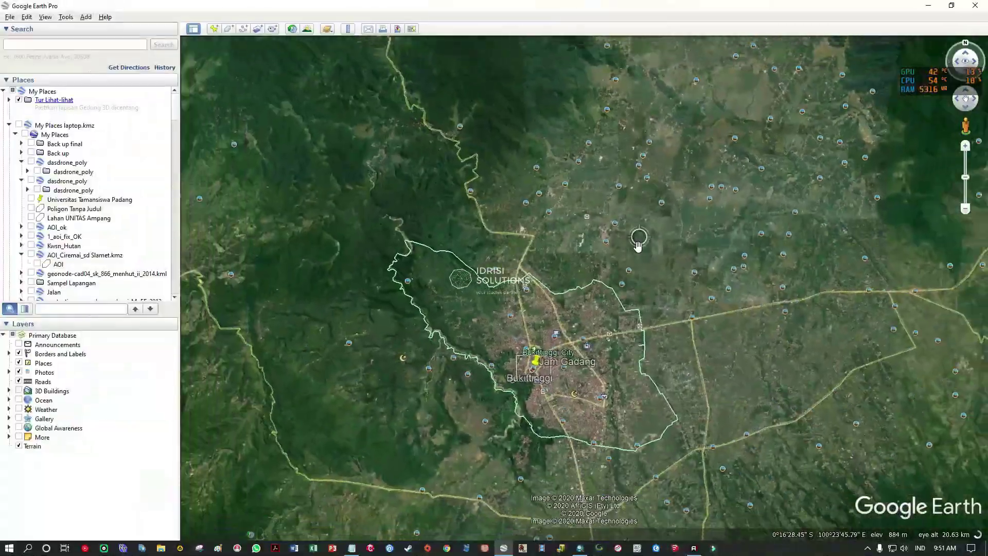
scroll(613, 249, down, 5)
scroll(612, 249, down, 5)
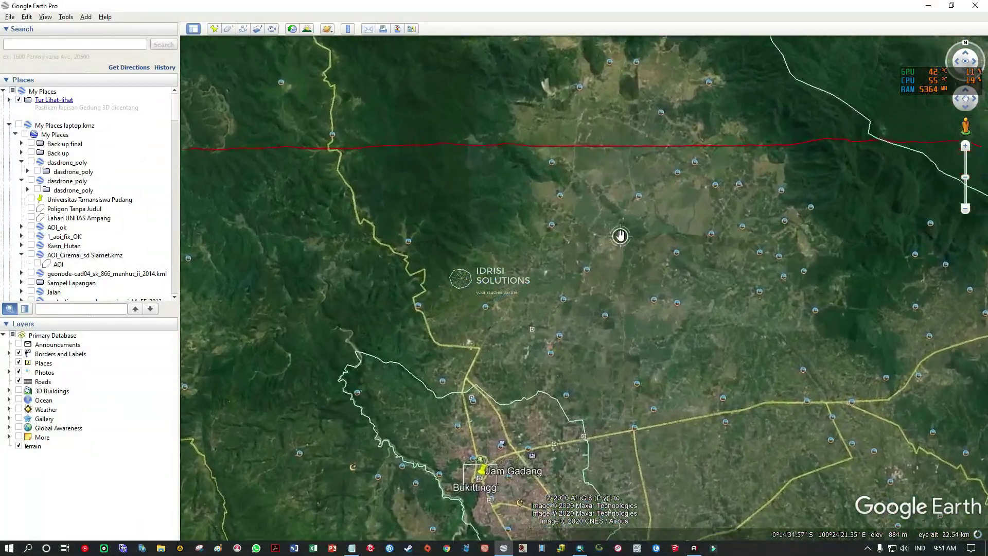
scroll(538, 219, down, 5)
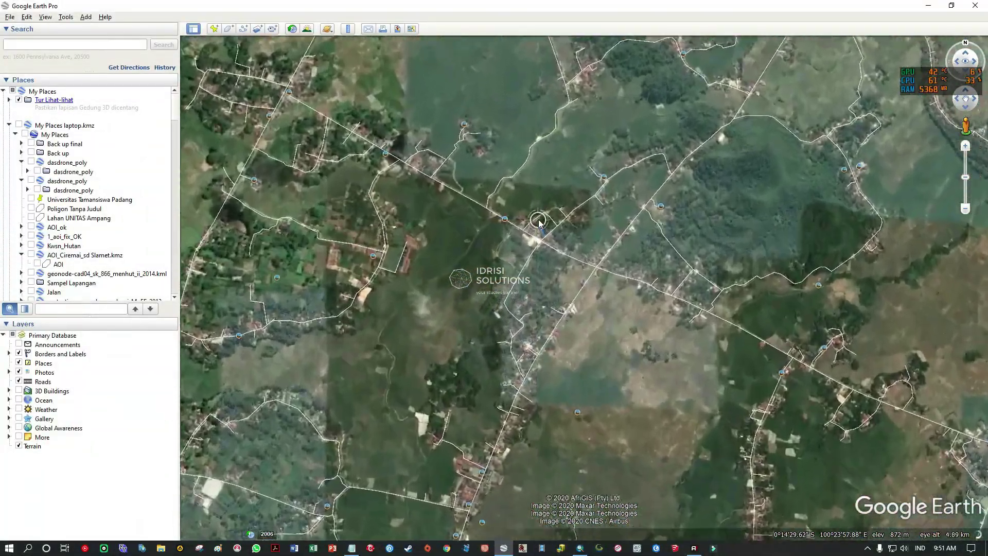
scroll(648, 323, down, 3)
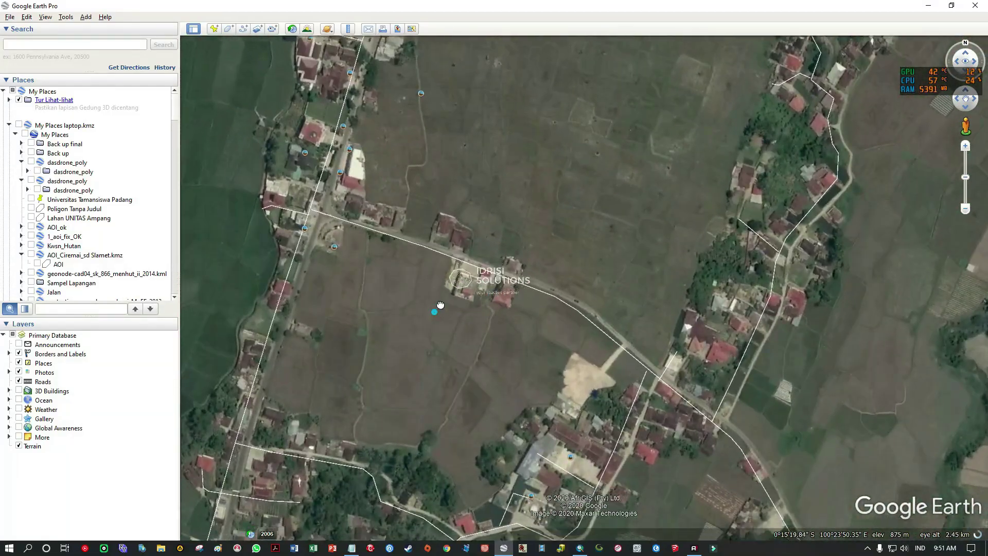
Examine the rice field parcels between the villages north of Bukittinggi in the high-resolution imagery
drag(436, 312, 708, 220)
drag(467, 290, 710, 113)
drag(485, 264, 496, 71)
drag(575, 280, 597, 72)
drag(475, 330, 626, 115)
drag(483, 227, 697, 133)
drag(537, 345, 539, 245)
drag(405, 346, 528, 169)
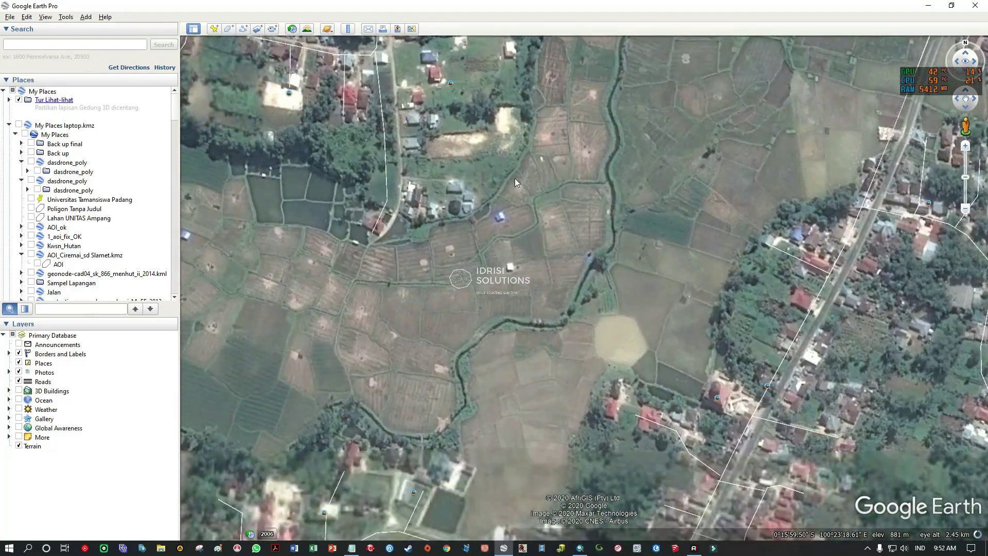
scroll(365, 363, up, 3)
drag(362, 362, 624, 214)
scroll(617, 220, down, 3)
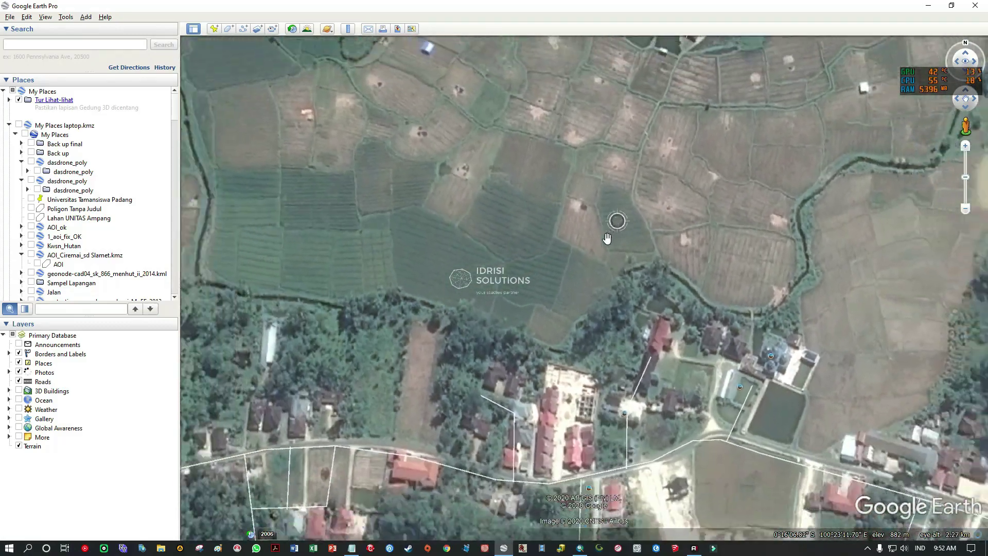
scroll(595, 254, down, 5)
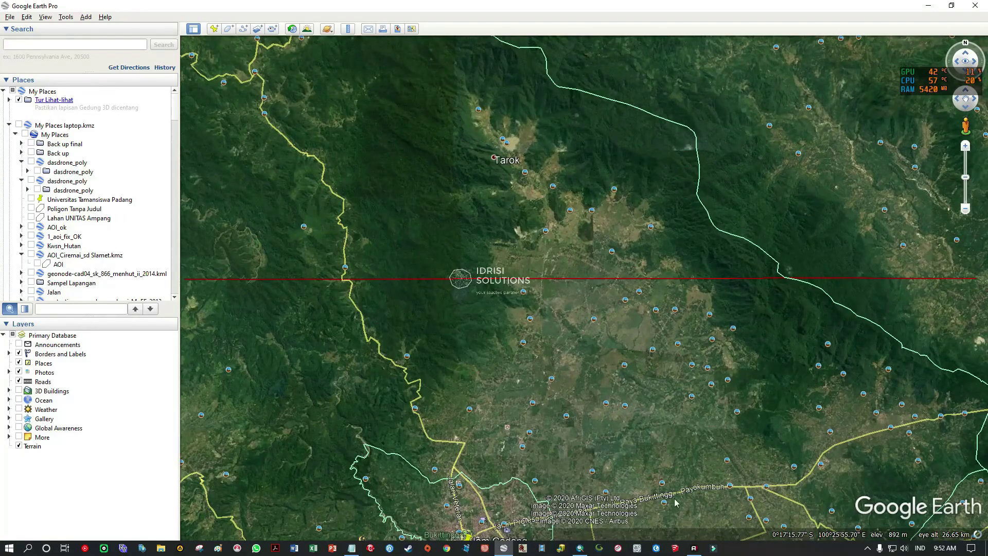
Return to ArcMap and examine the dark field patches north of the Bukittinggi built-up area, inside the AoI's northern boundary
click(580, 548)
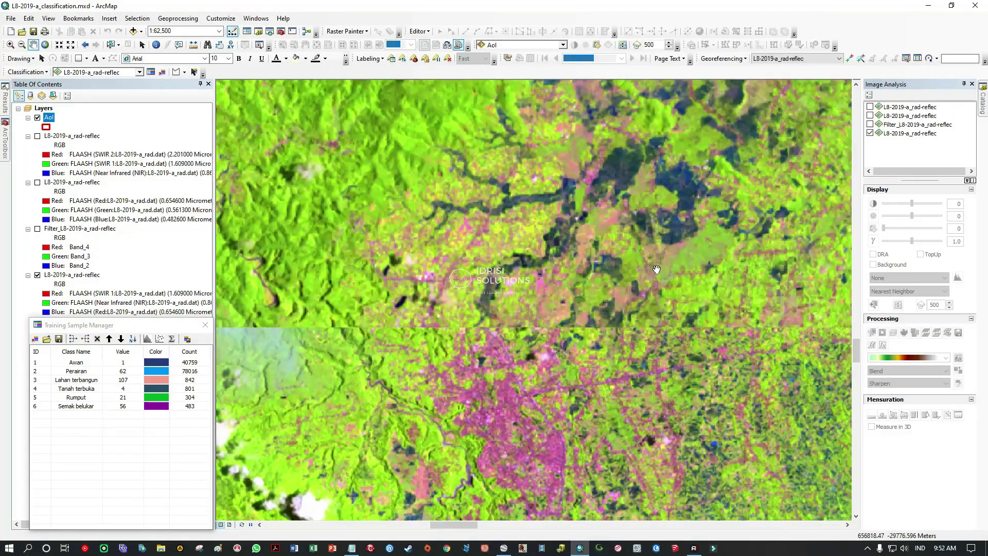
scroll(656, 269, down, 5)
drag(684, 129, 660, 306)
drag(704, 185, 660, 310)
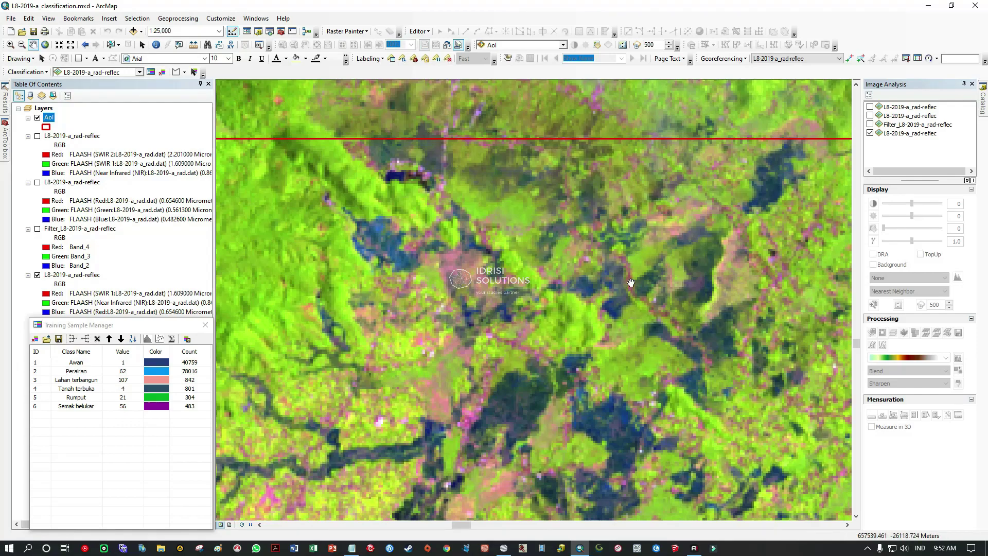
drag(611, 312, 515, 100)
drag(324, 264, 595, 259)
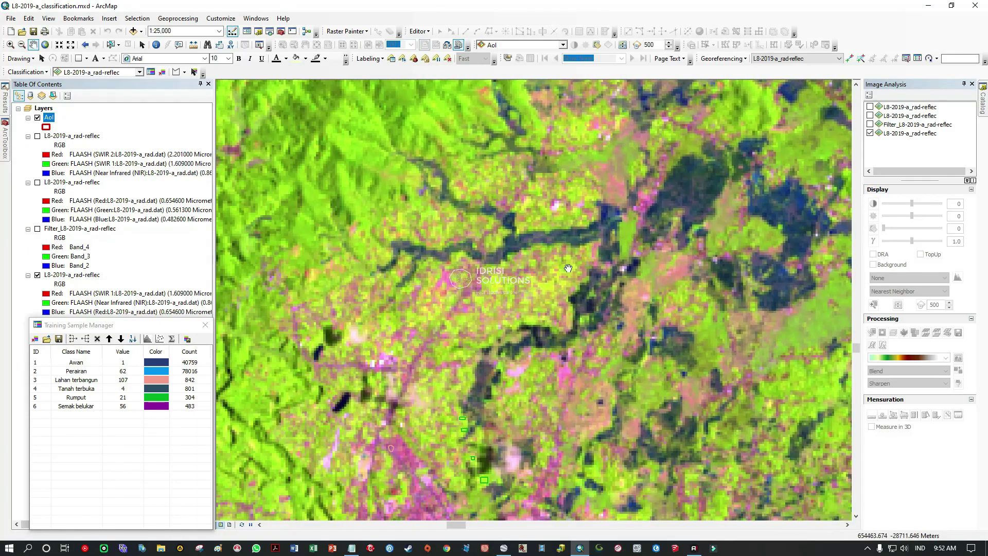
scroll(475, 279, down, 4)
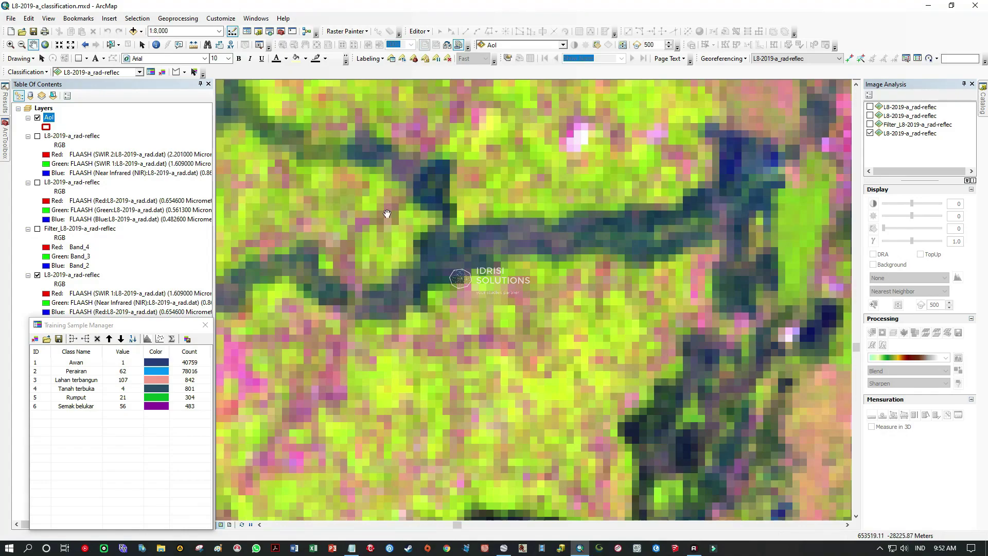
Draw two polygon training samples for wetland farming in the dark west-east valley north of the built-up area
click(176, 71)
scroll(355, 224, down, 3)
mouse_move(353, 226)
mouse_down()
mouse_move(357, 284)
mouse_move(414, 222)
mouse_up()
drag(536, 211, 383, 328)
click(746, 260)
click(650, 273)
click(661, 324)
click(746, 365)
click(777, 318)
double_click(780, 260)
Add a small polygon training sample farther west along the same dark valley
scroll(677, 320, up, 4)
scroll(398, 338, down, 6)
mouse_move(683, 281)
mouse_down()
mouse_move(719, 335)
mouse_move(720, 307)
mouse_move(576, 261)
mouse_up()
scroll(720, 307, up, 3)
scroll(624, 258, down, 3)
scroll(506, 253, up, 5)
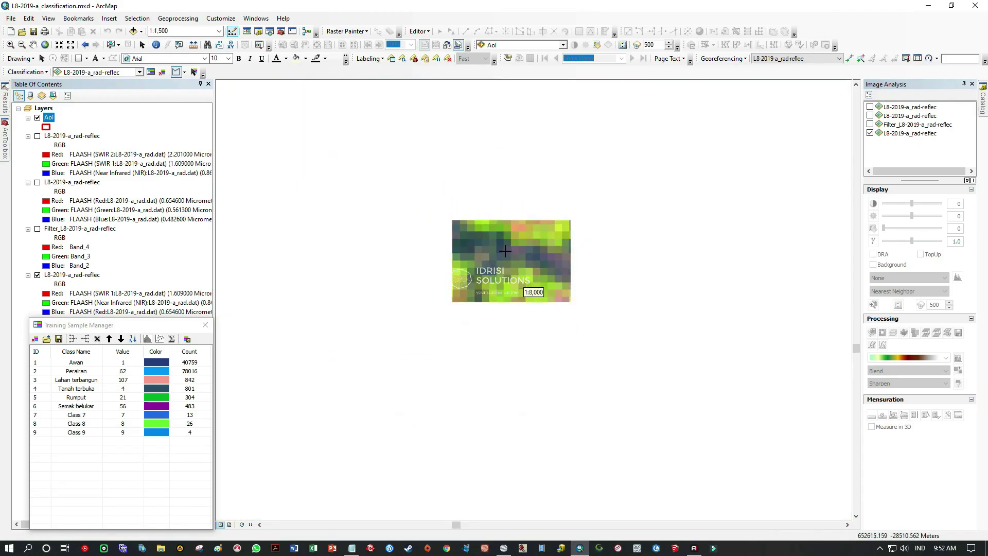
Draw a large polygon training sample on the dark green field block just east of the valley
drag(627, 377, 308, 340)
scroll(534, 292, down, 3)
mouse_move(560, 184)
mouse_down()
mouse_move(356, 173)
mouse_move(492, 339)
mouse_move(624, 205)
mouse_up()
scroll(615, 231, up, 3)
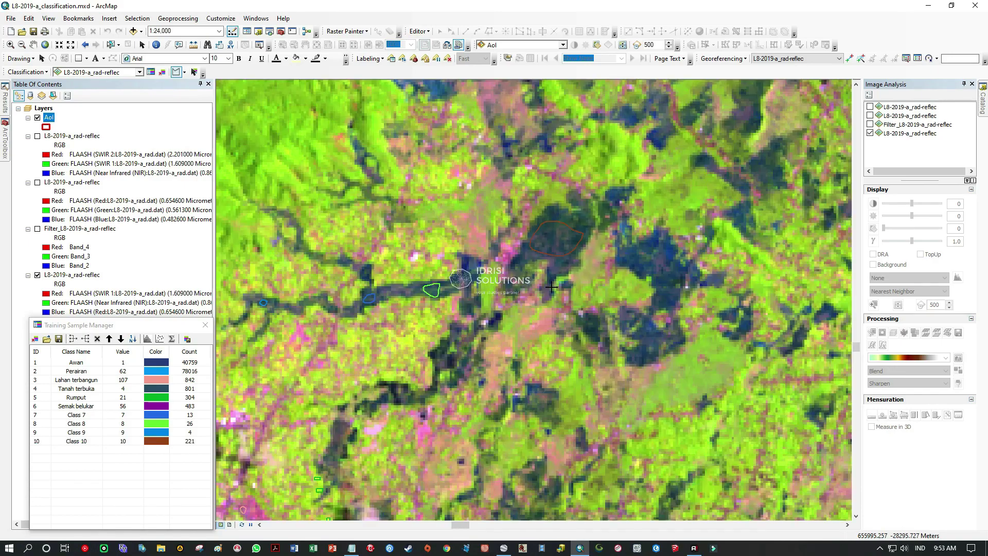
Draw two very small polygon training samples on dark wetland farming pixels near the valley
scroll(481, 259, down, 4)
drag(392, 284, 400, 294)
click(439, 300)
double_click(435, 329)
click(578, 210)
click(597, 214)
double_click(587, 243)
Draw two medium-sized polygon training samples on dark field patches, including one in the strip southwest of the large sample
scroll(560, 254, up, 3)
drag(706, 126, 451, 309)
scroll(452, 310, down, 3)
drag(361, 188, 368, 196)
drag(482, 341, 489, 184)
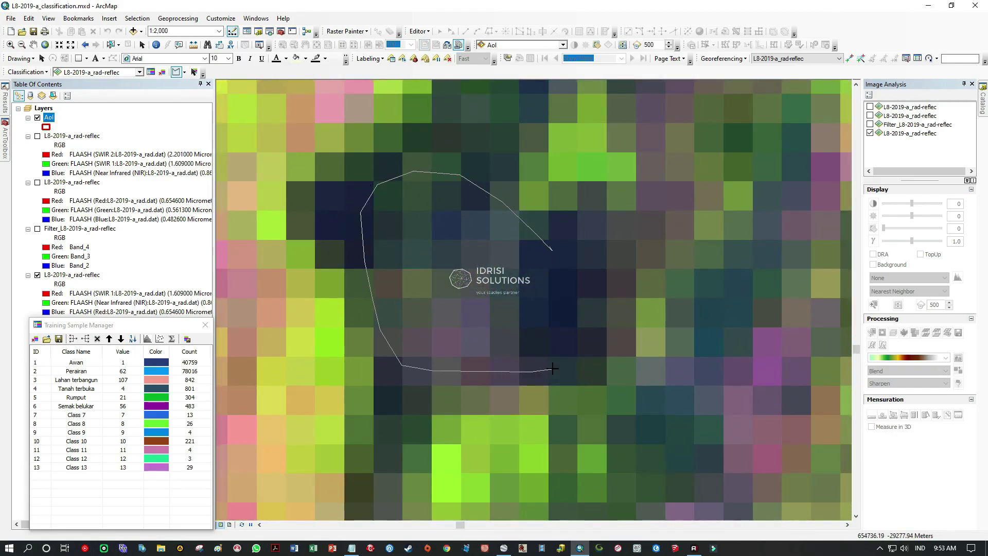
drag(552, 369, 554, 366)
Draw a large polygon training sample across the dark blue field block east of the dark green block
scroll(486, 330, up, 2)
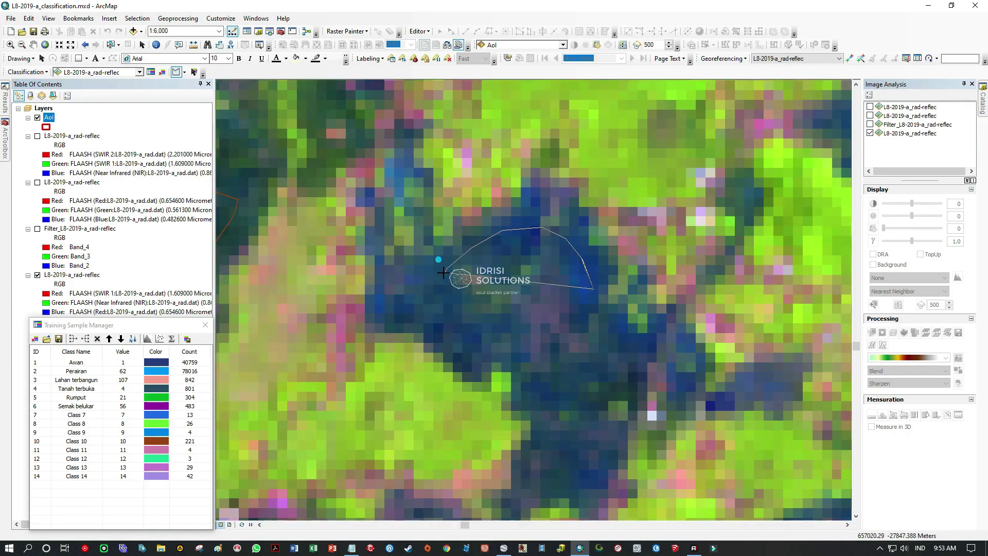
double_click(604, 328)
scroll(544, 312, up, 2)
drag(547, 409, 575, 260)
Add two more polygon training samples on neighbouring dark wetland fields
scroll(576, 262, down, 3)
drag(505, 179, 515, 287)
mouse_move(442, 240)
mouse_down()
mouse_move(496, 346)
mouse_move(551, 326)
mouse_up()
scroll(624, 196, up, 4)
scroll(540, 326, down, 4)
drag(451, 256, 423, 228)
drag(370, 390, 370, 390)
scroll(523, 301, up, 7)
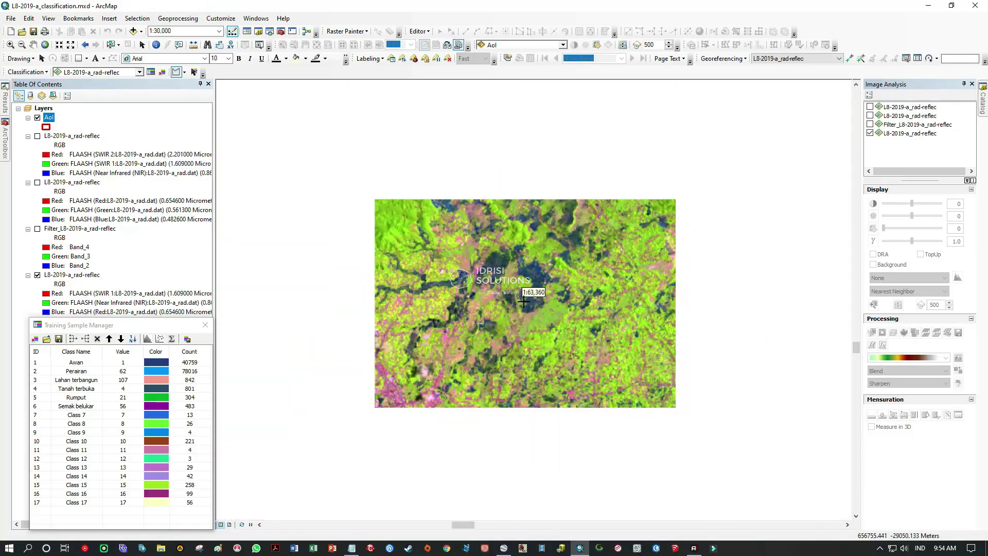
Survey the land southwest of the sampled fields towards the lake and the AoI's western boundary for more wetland farming
scroll(523, 301, up, 1)
drag(320, 328, 551, 280)
scroll(551, 288, down, 1)
drag(554, 453, 428, 233)
scroll(428, 233, down, 3)
scroll(565, 346, up, 3)
drag(566, 350, 559, 273)
scroll(527, 355, up, 2)
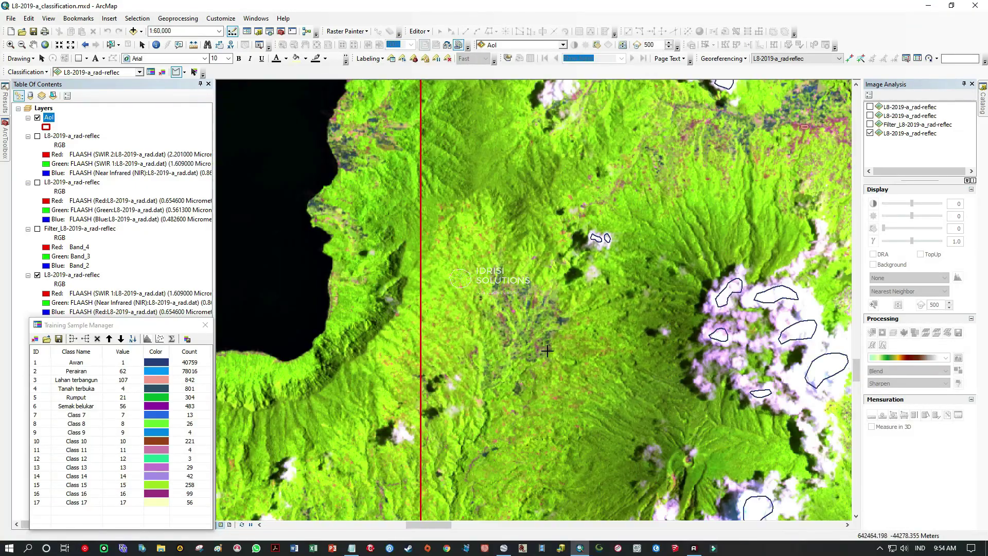
Compare the area between the AoI's western boundary and the volcano with Google Earth Pro, locating its farmland there
key(alt+Tab)
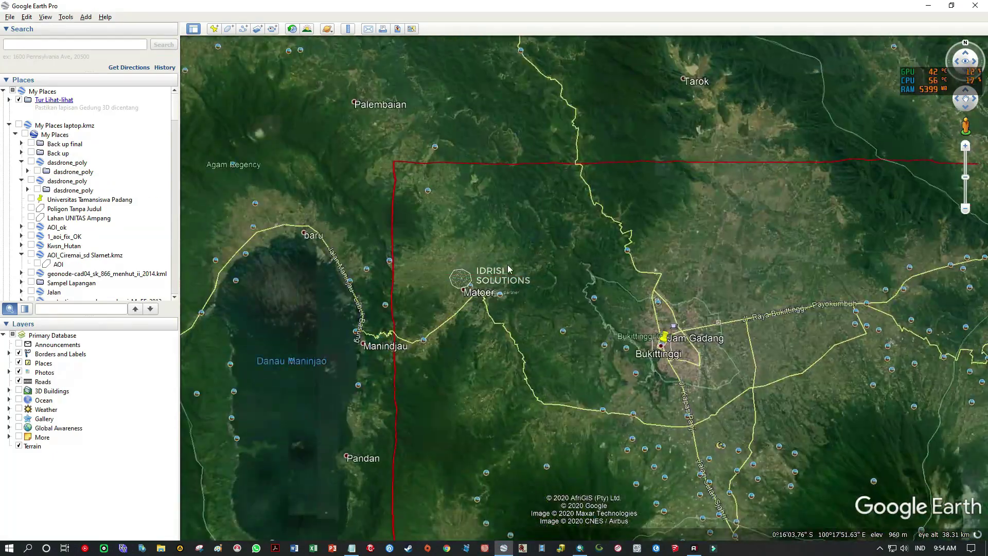
key(alt+Tab)
drag(545, 331, 484, 244)
click(504, 548)
scroll(587, 298, down, 5)
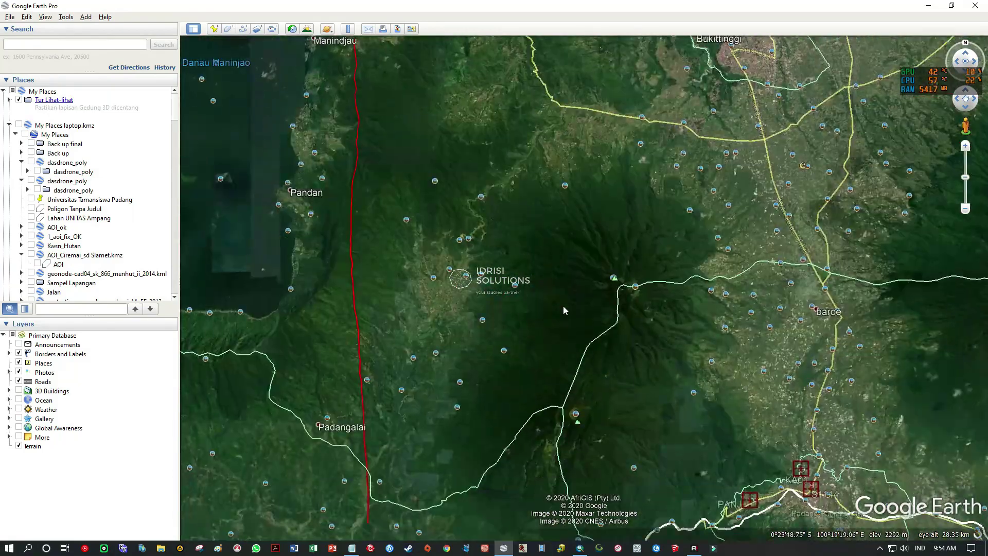
View the place photos for Pasar Malalak, KIRANA CELL and Masjid Nurul Falah Limobadak to check the surrounding land cover
click(415, 273)
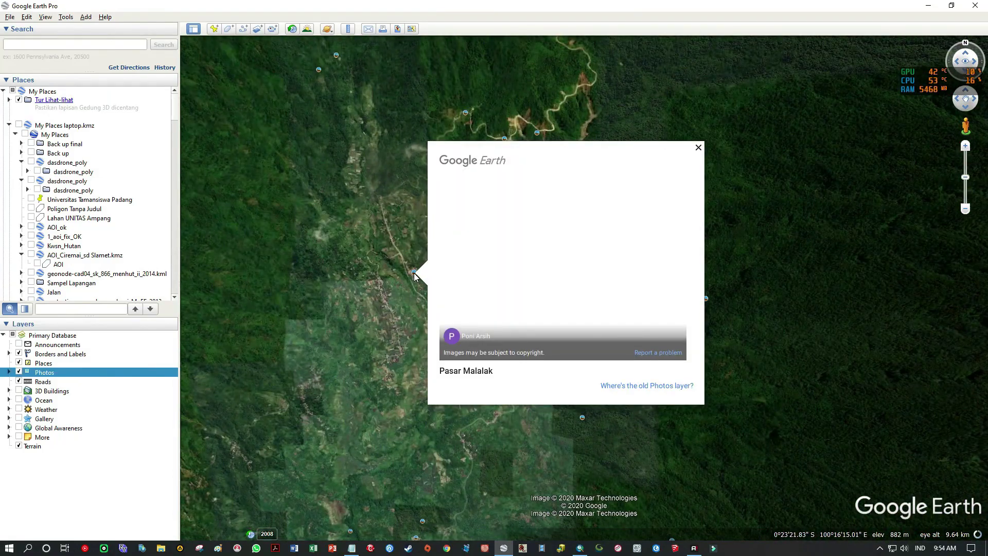
click(698, 147)
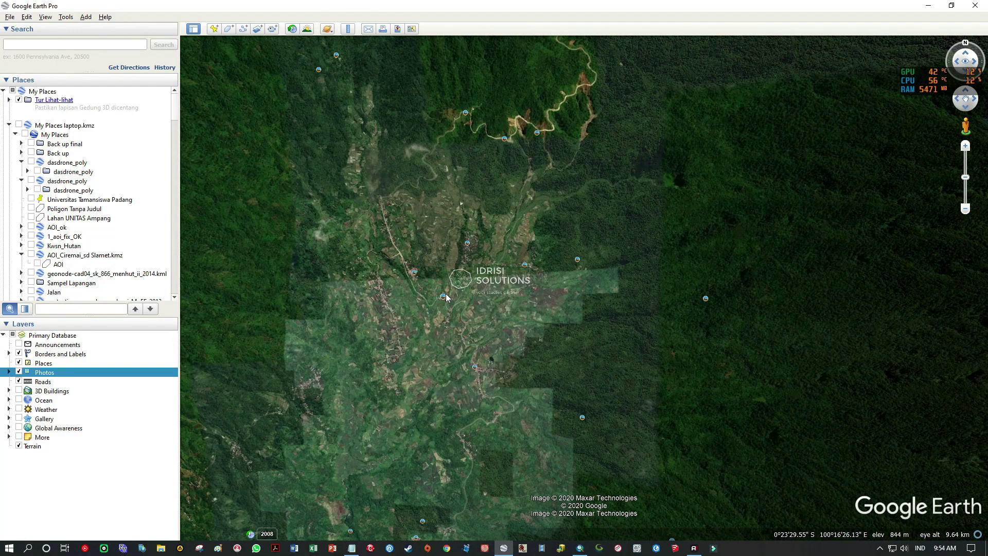
click(445, 297)
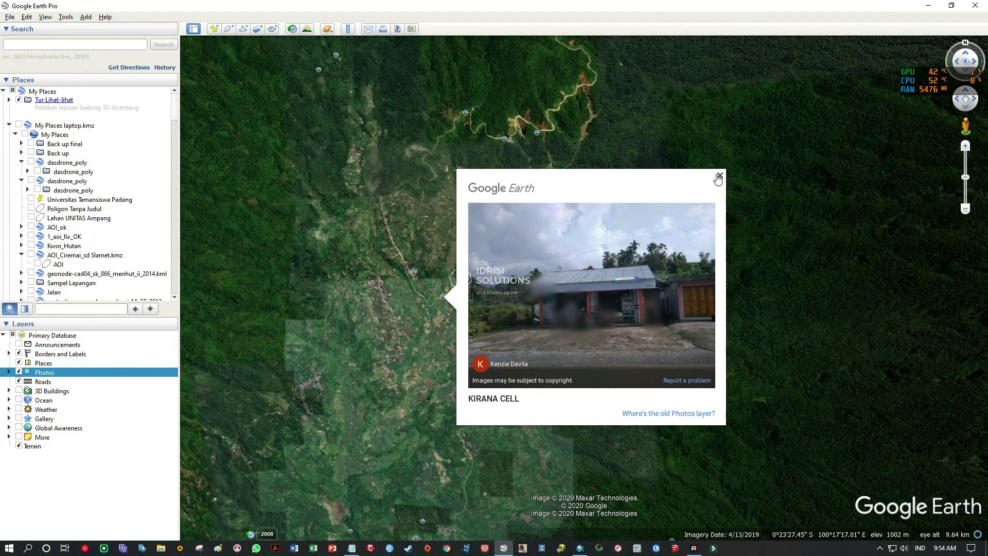
click(718, 177)
click(415, 272)
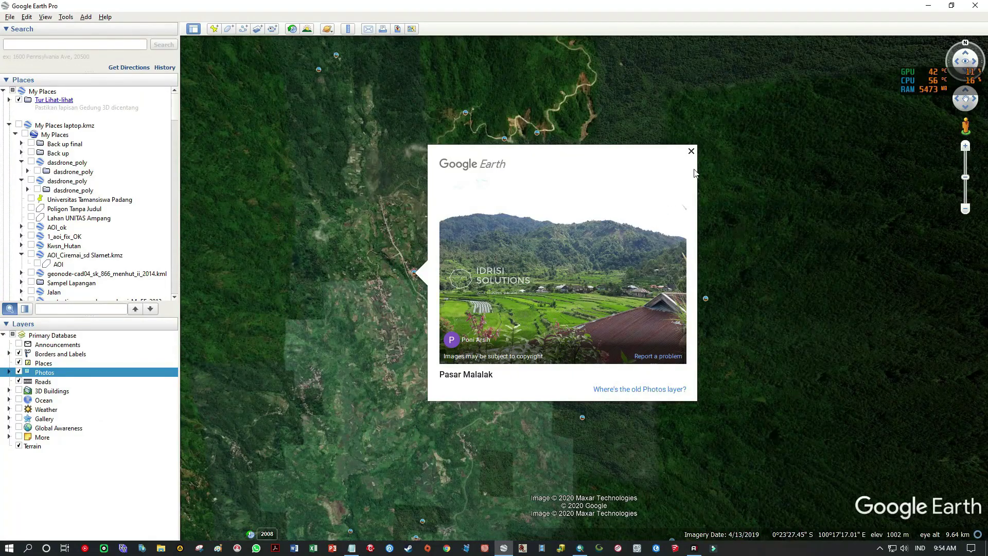
click(691, 151)
click(467, 244)
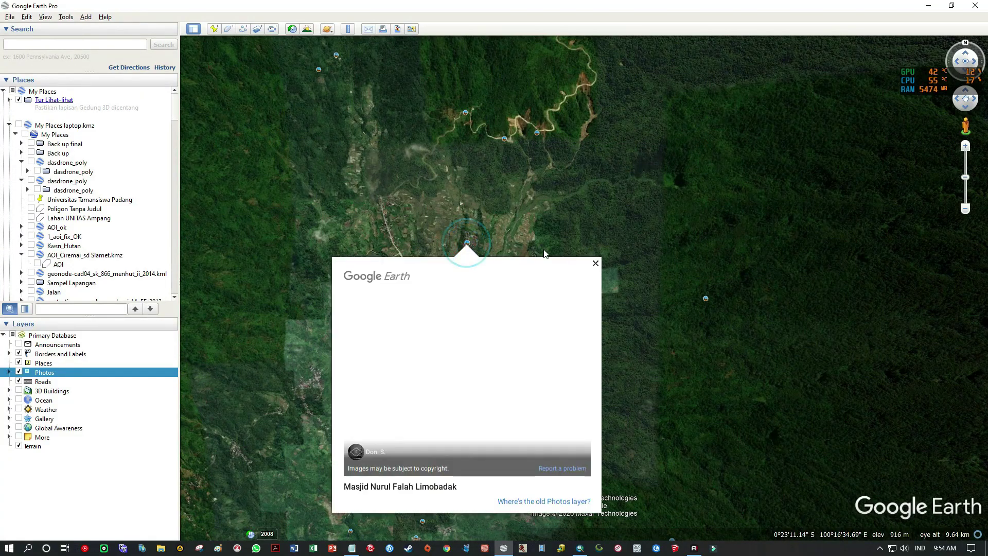
click(596, 264)
Examine the cultivated parcels and terraces along the roads around Pasar Malalak
scroll(451, 305, up, 3)
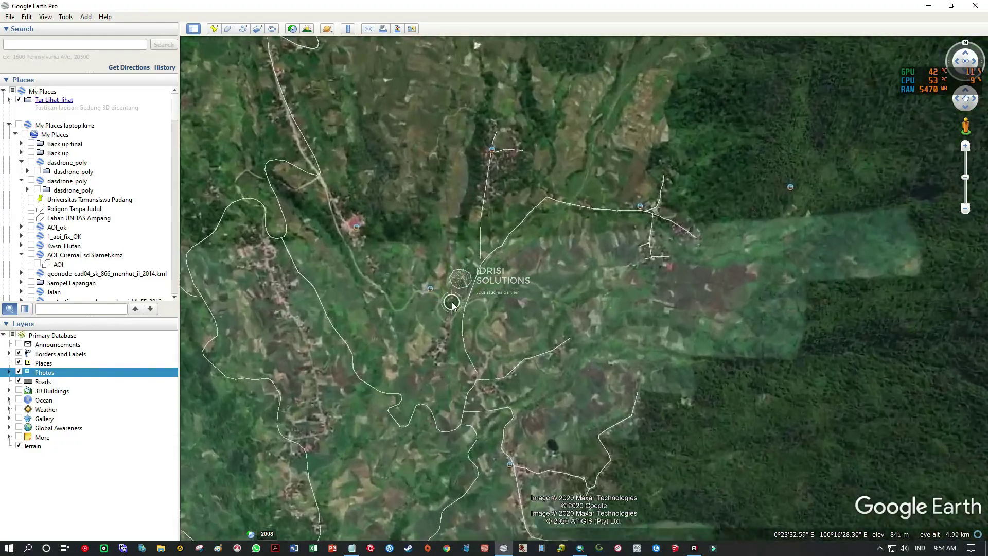
drag(549, 264, 689, 124)
drag(532, 284, 453, 381)
drag(690, 180, 577, 257)
scroll(577, 258, up, 3)
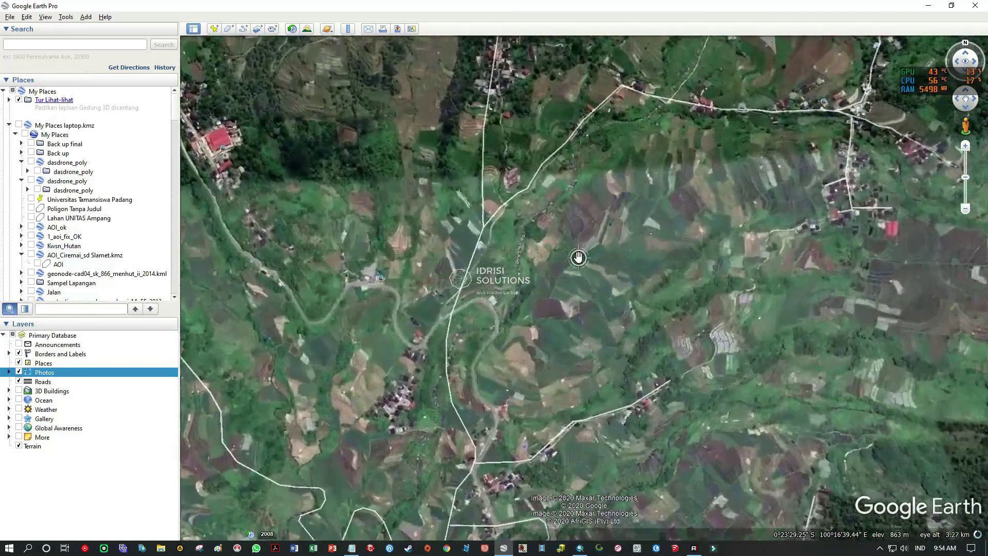
Return to ArcMap and draw a small polygon training sample on the isolated dark patch in the Malalak farmland
click(580, 548)
scroll(496, 207, up, 4)
scroll(523, 197, up, 3)
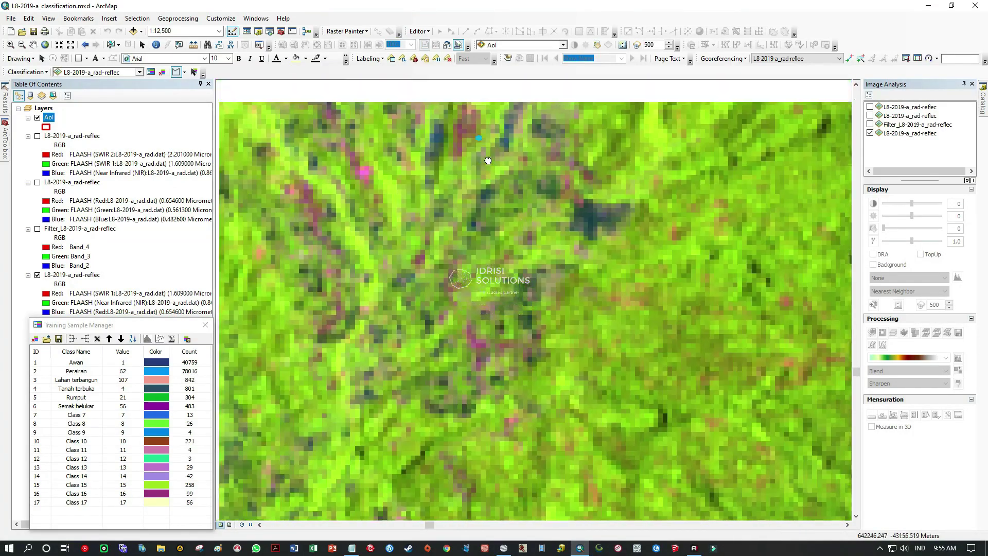
scroll(536, 236, up, 3)
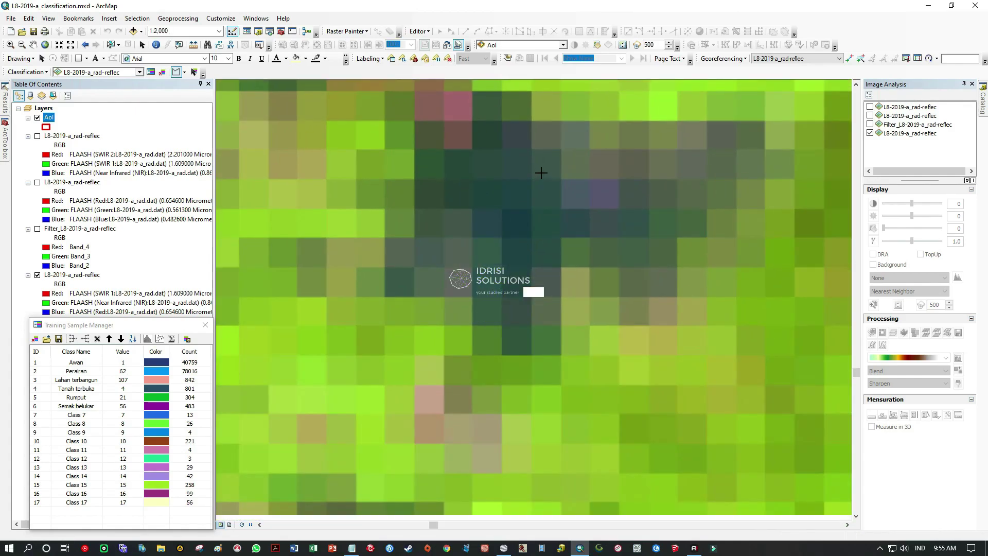
click(542, 168)
click(530, 159)
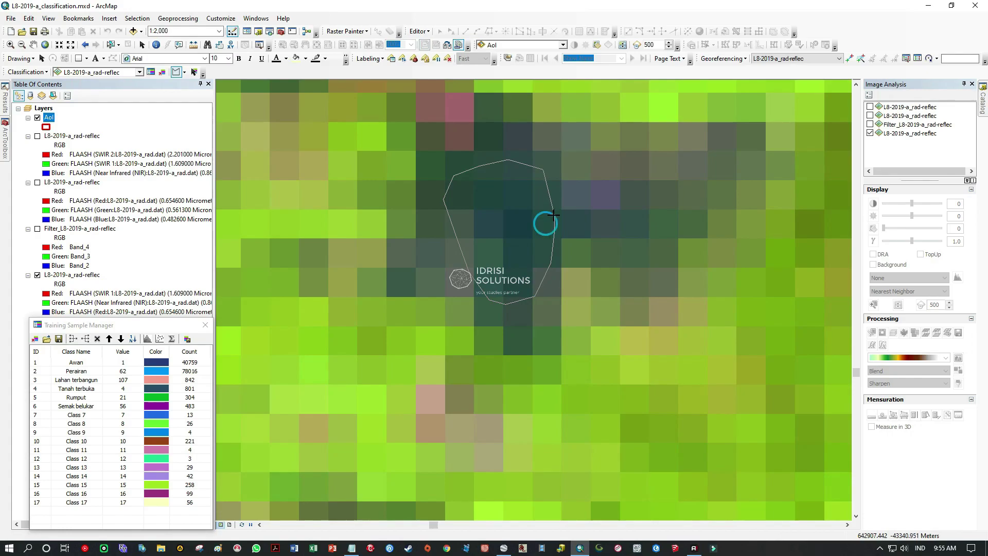
Switch to Google Earth Pro and examine the terraced rice fields north of Pasar Malalak
scroll(489, 224, down, 3)
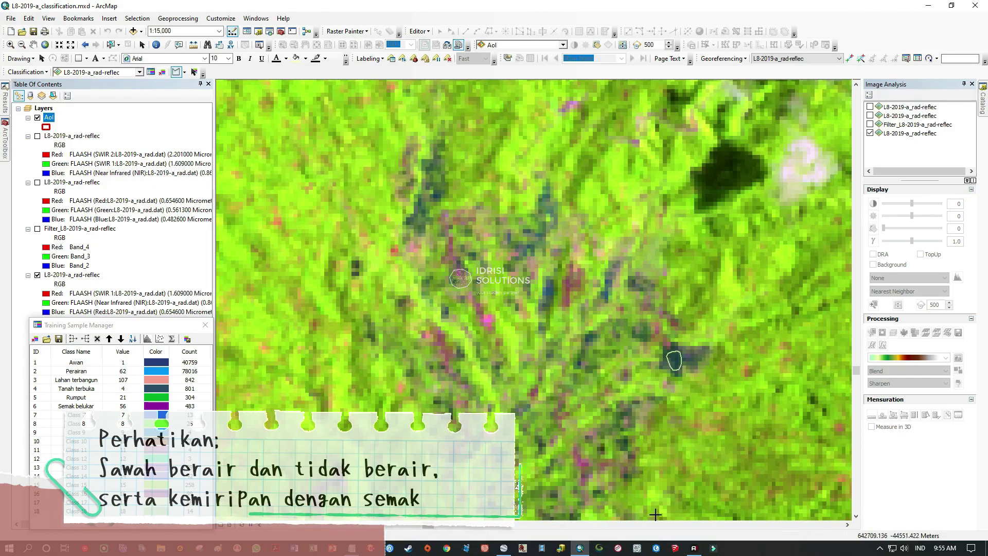
click(502, 550)
scroll(515, 379, down, 5)
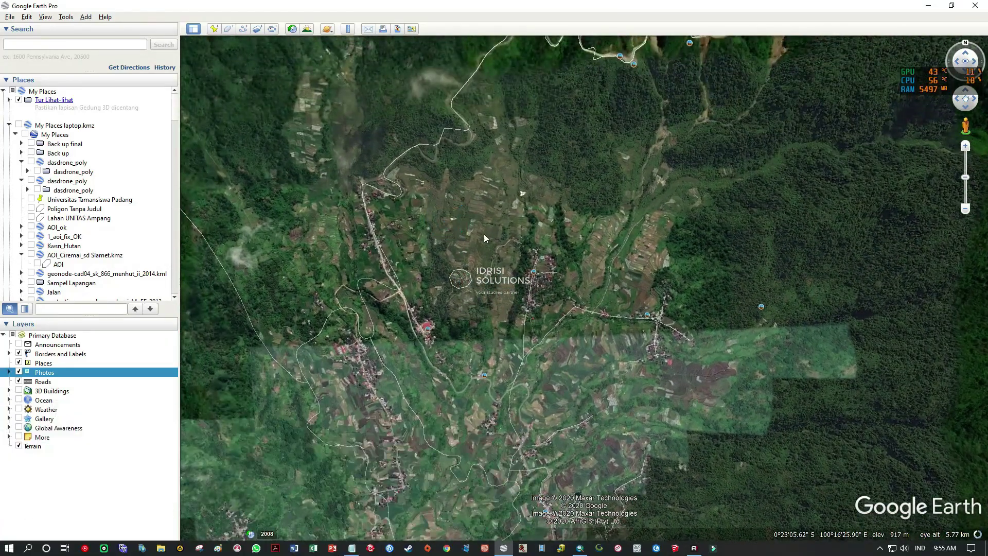
scroll(469, 299, up, 4)
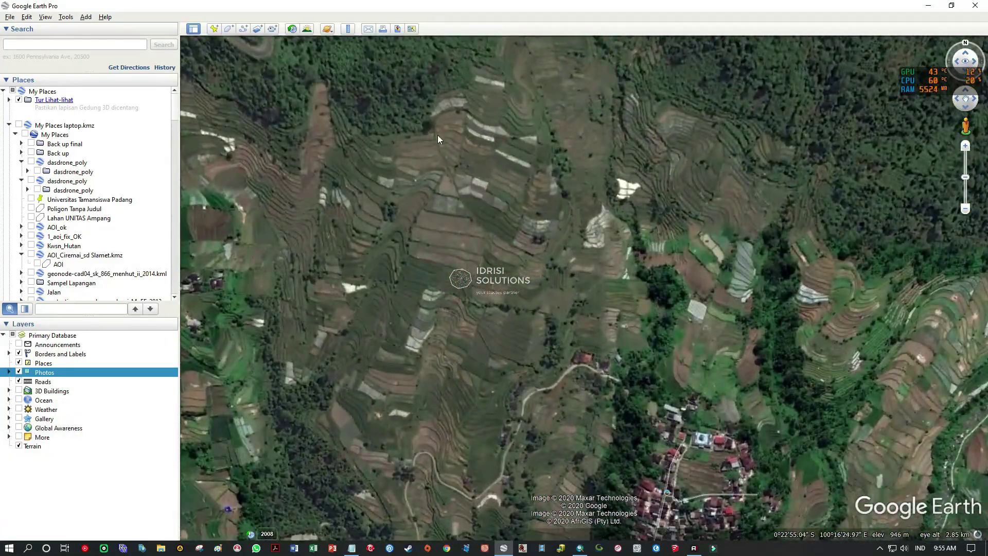
Return to ArcMap and draw two polygon training samples on the neighbouring dark patches at the northwestern edge of the Malalak farmland
drag(382, 388, 441, 225)
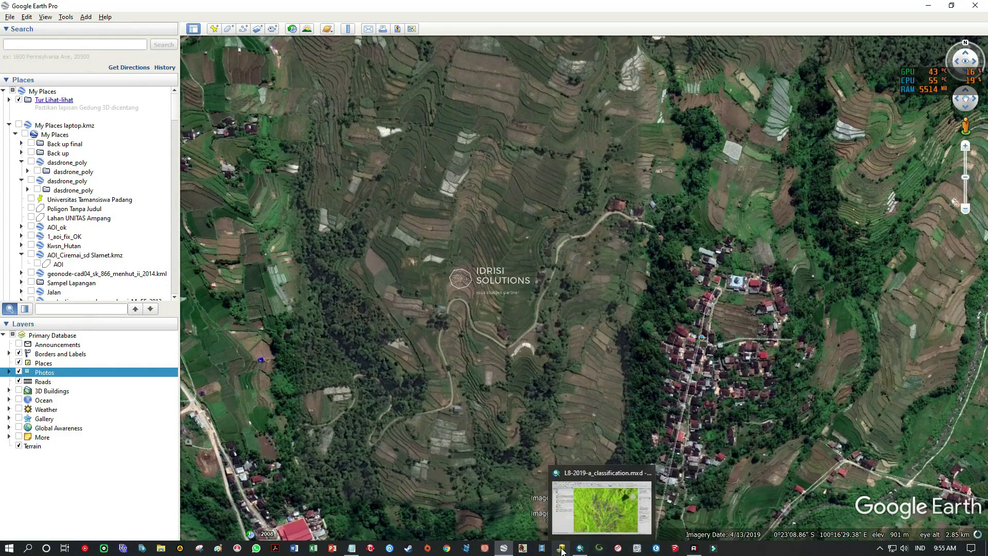
click(579, 547)
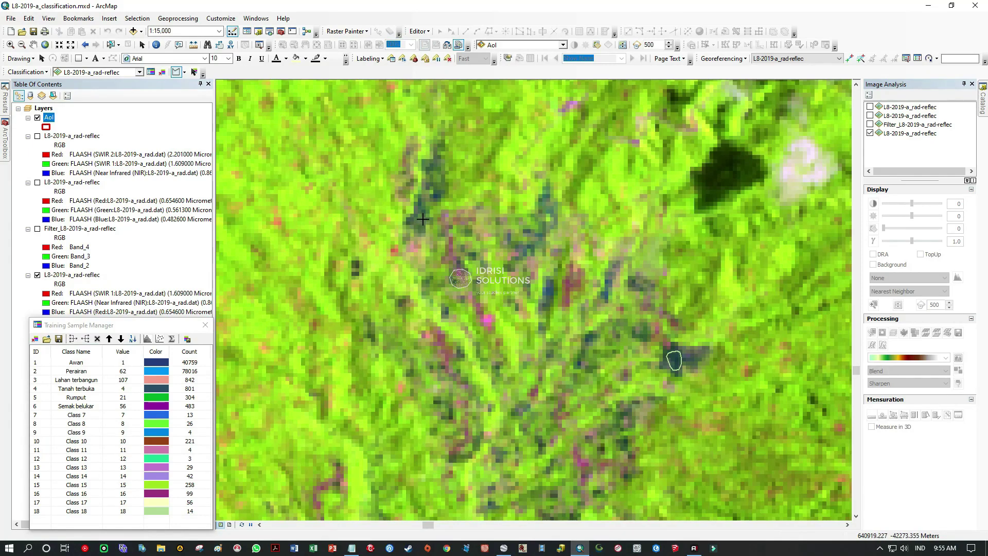
scroll(428, 200, up, 2)
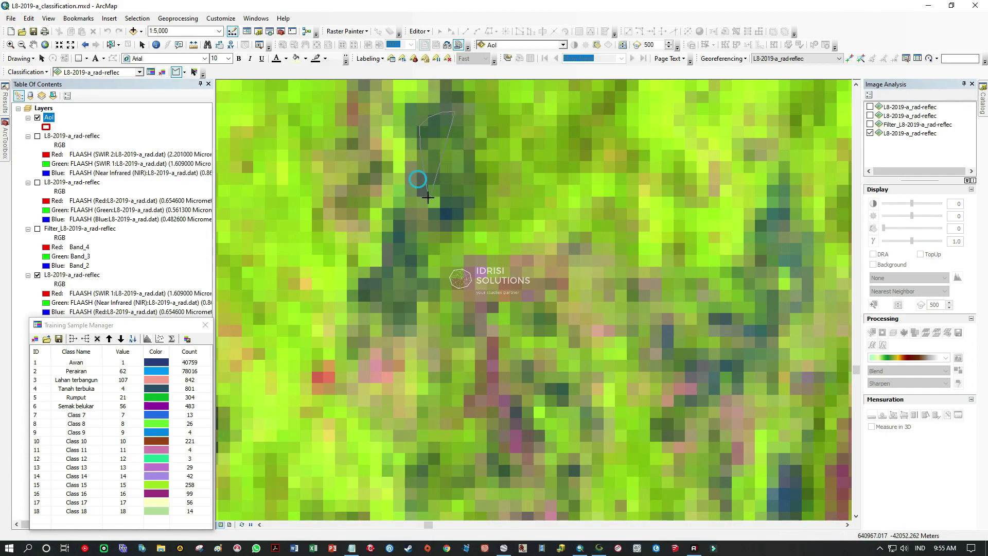
click(471, 152)
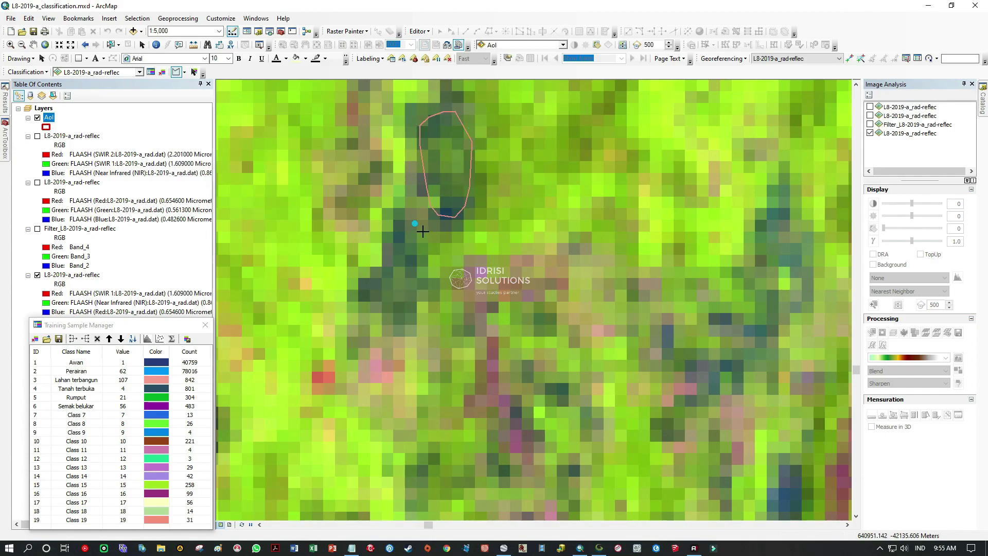
click(426, 270)
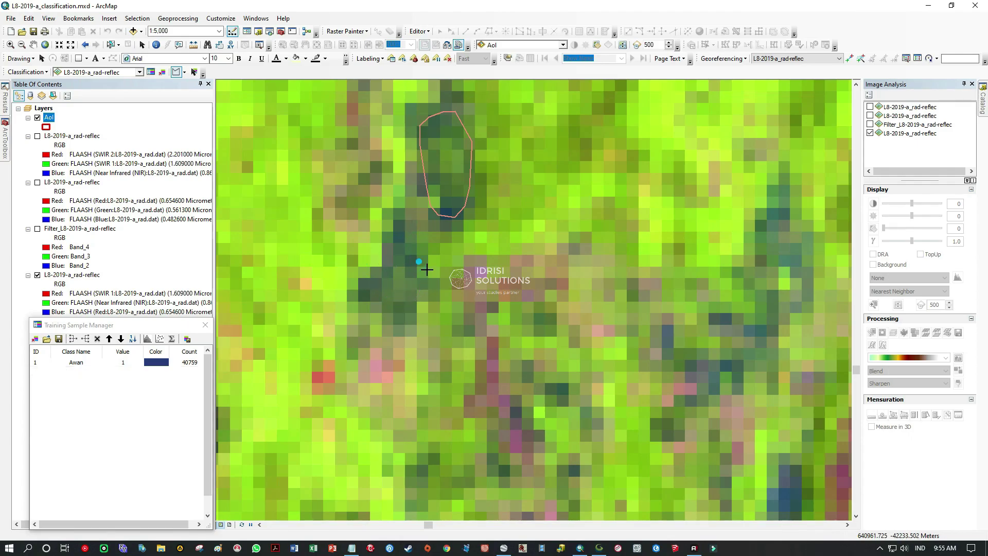
scroll(530, 338, down, 2)
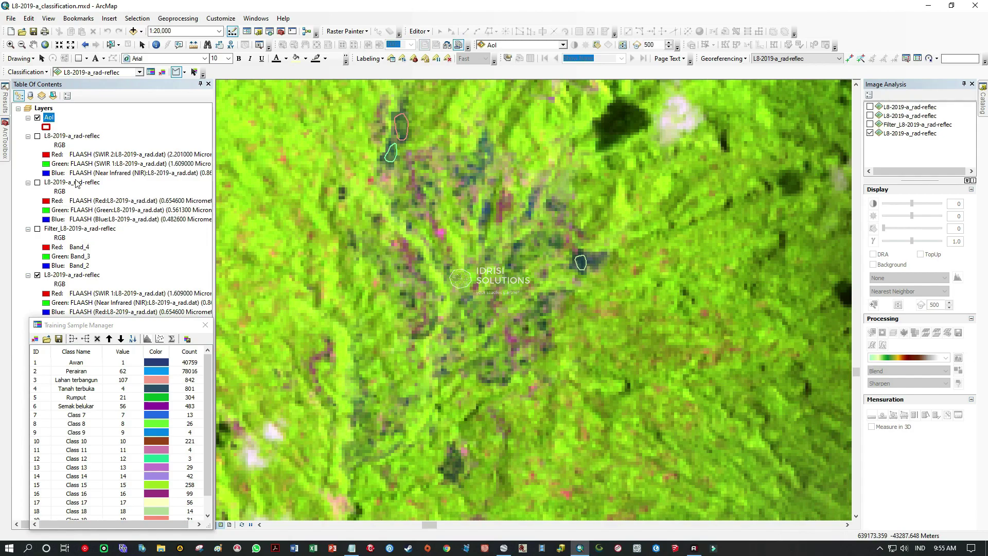
Duplicate the topmost L8-2019-a_rad-reflec layer within the Layers data frame and turn on the copy
right_click(57, 136)
click(62, 142)
right_click(43, 108)
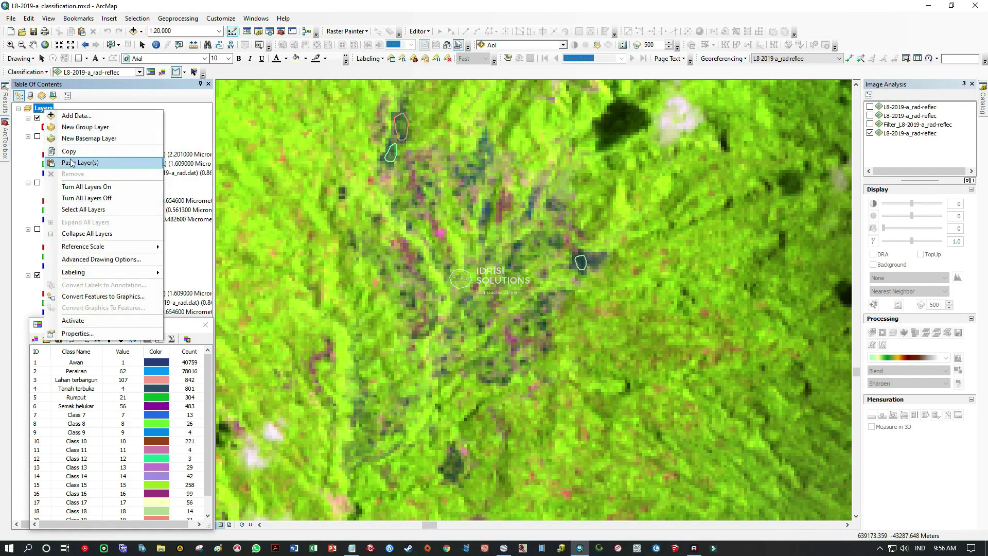
click(62, 159)
click(37, 137)
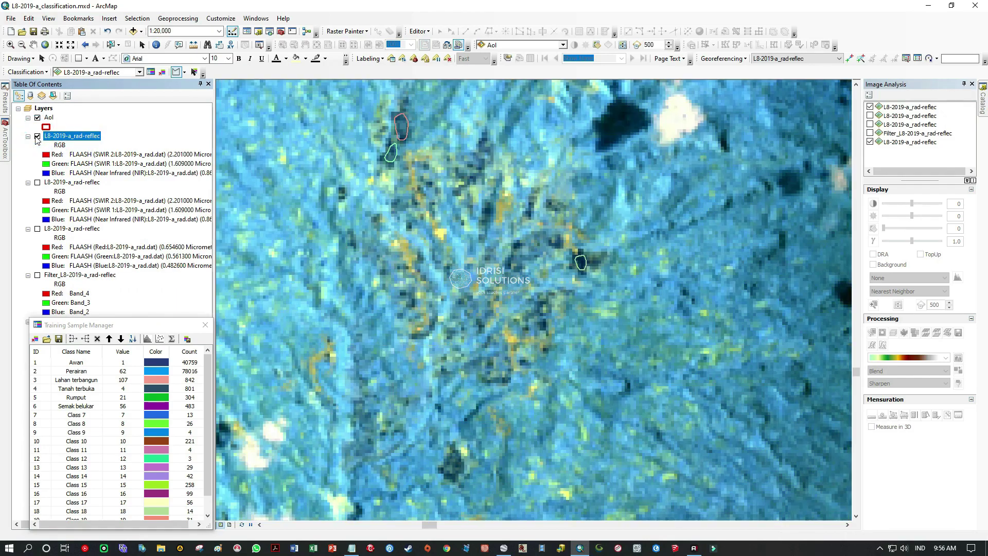
Set the copied layer's band composite to SWIR 1 for red, Red for green and Blue for blue
click(50, 154)
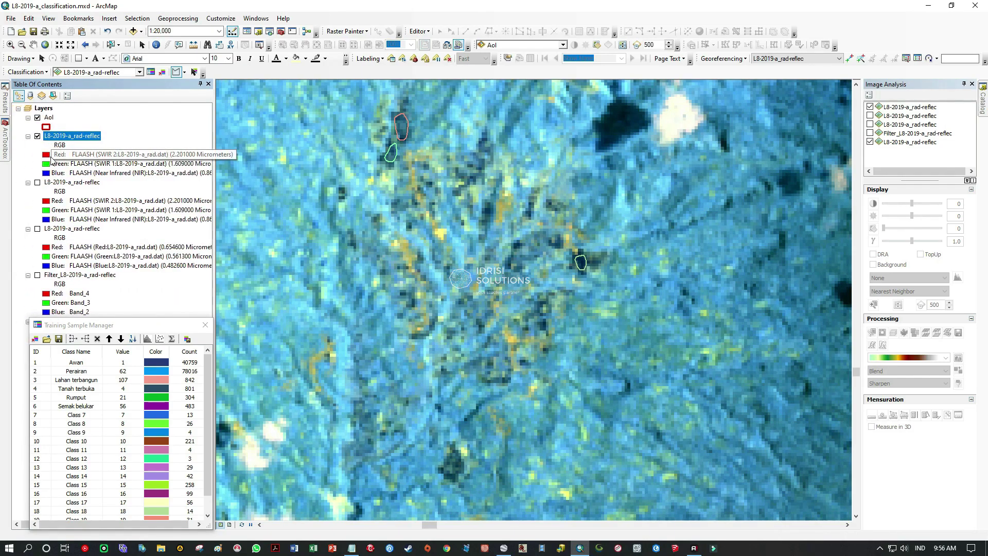
click(49, 153)
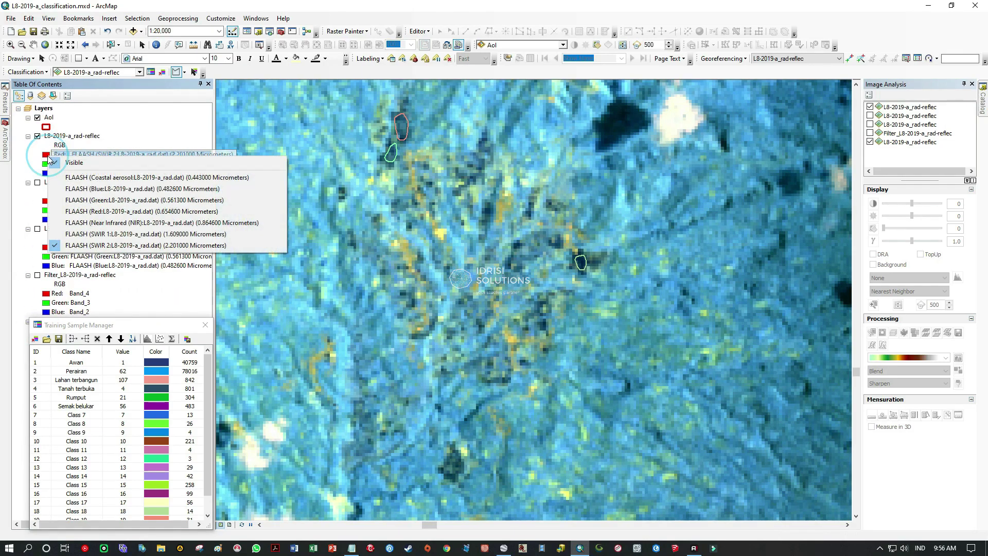
click(89, 234)
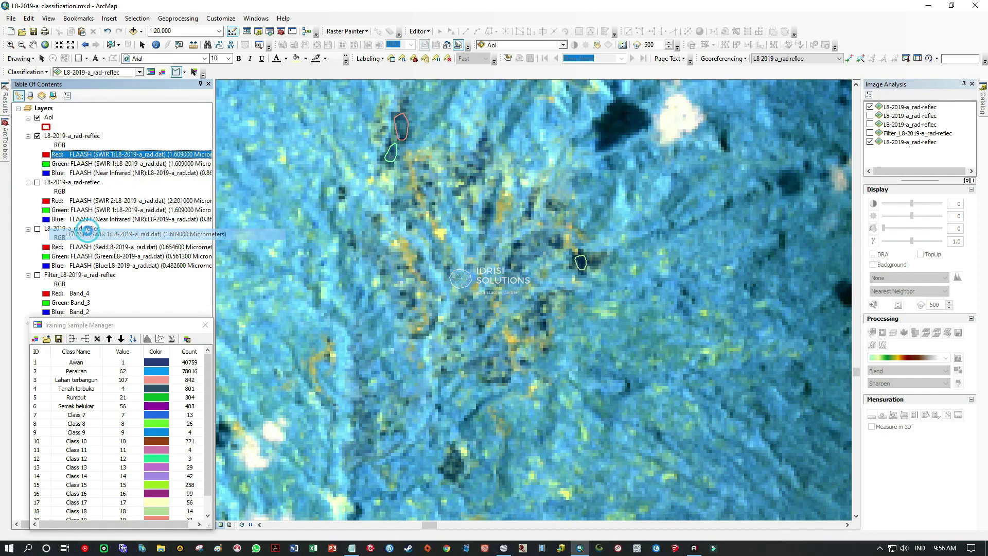
click(49, 165)
click(49, 165)
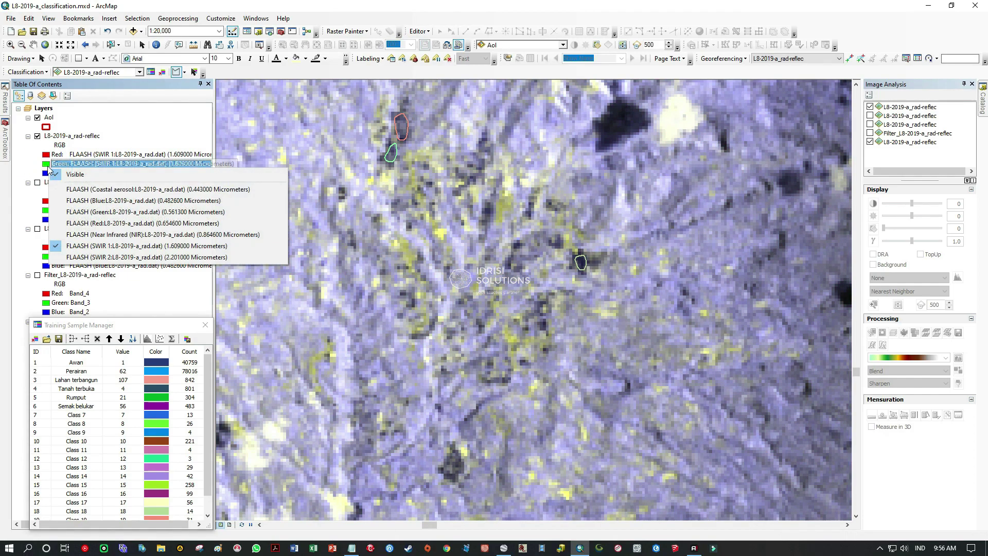
click(86, 226)
click(57, 173)
click(58, 172)
click(70, 207)
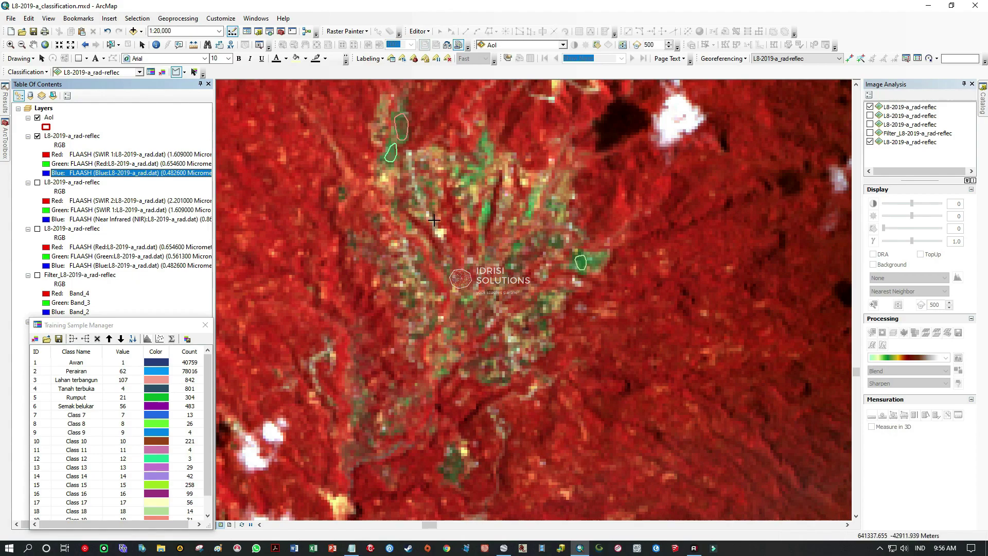
Examine the SWIR 1, Red, Blue composite across the whole scene to locate wetland farming areas
scroll(433, 220, up, 4)
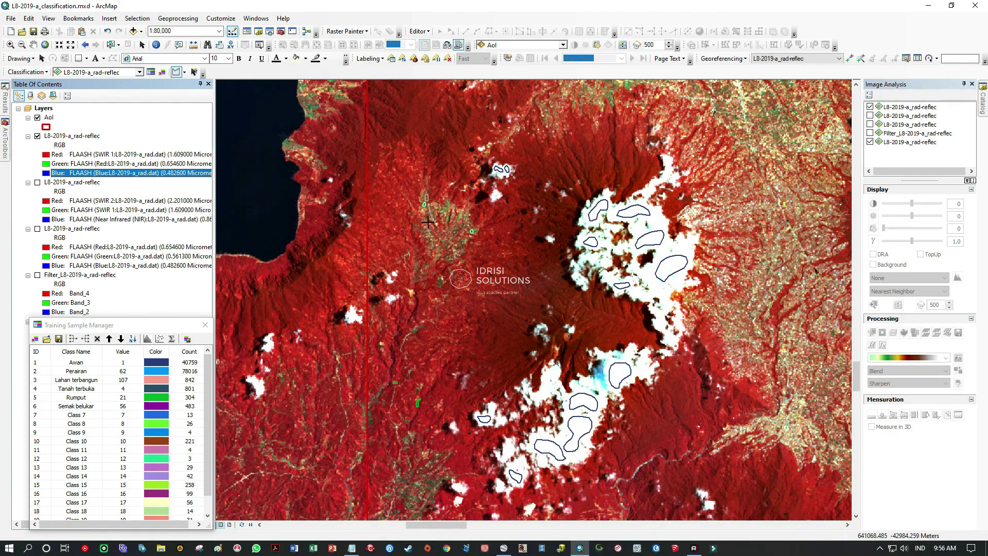
scroll(170, 256, right, 3)
scroll(129, 264, left, 3)
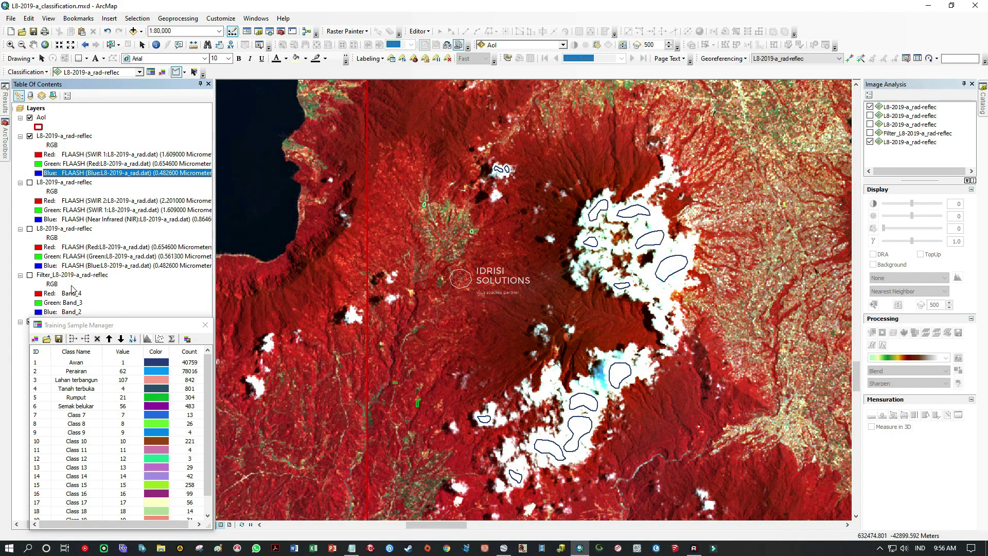
scroll(62, 300, right, 1)
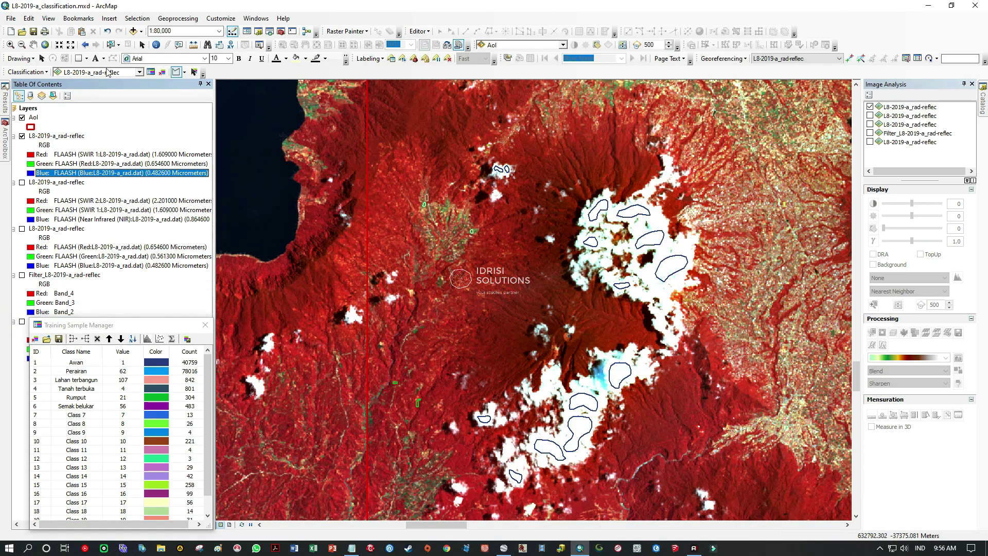
click(38, 47)
drag(538, 184, 483, 291)
drag(570, 160, 457, 318)
drag(317, 464, 239, 250)
drag(746, 313, 426, 207)
drag(731, 324, 608, 145)
drag(383, 482, 451, 271)
drag(650, 301, 412, 236)
drag(707, 372, 461, 197)
drag(708, 368, 471, 193)
drag(687, 309, 526, 218)
drag(525, 89, 525, 208)
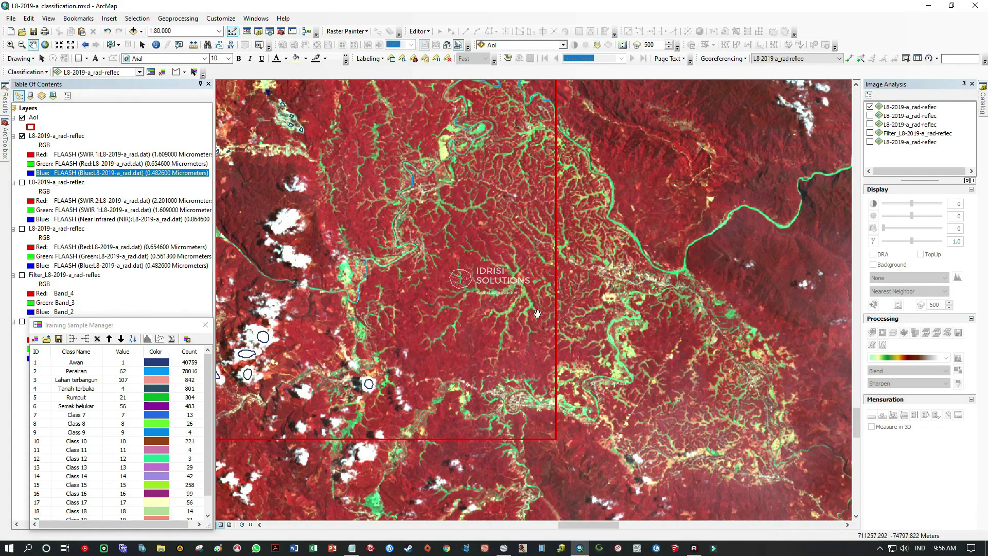
drag(334, 273, 684, 224)
drag(355, 257, 576, 258)
drag(298, 231, 540, 258)
drag(349, 258, 533, 271)
drag(286, 227, 532, 257)
drag(324, 213, 513, 264)
drag(337, 344, 424, 224)
drag(424, 226, 466, 335)
drag(453, 206, 445, 293)
drag(452, 190, 437, 275)
drag(449, 192, 435, 252)
drag(404, 133, 473, 270)
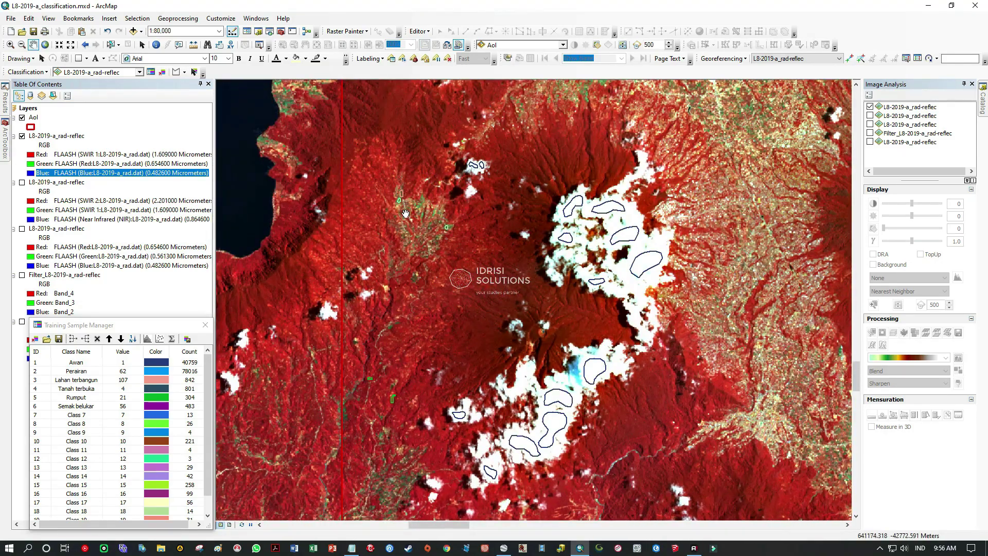
Examine the green patches in the Malalak farmland at close range in the new band composite
scroll(405, 214, up, 4)
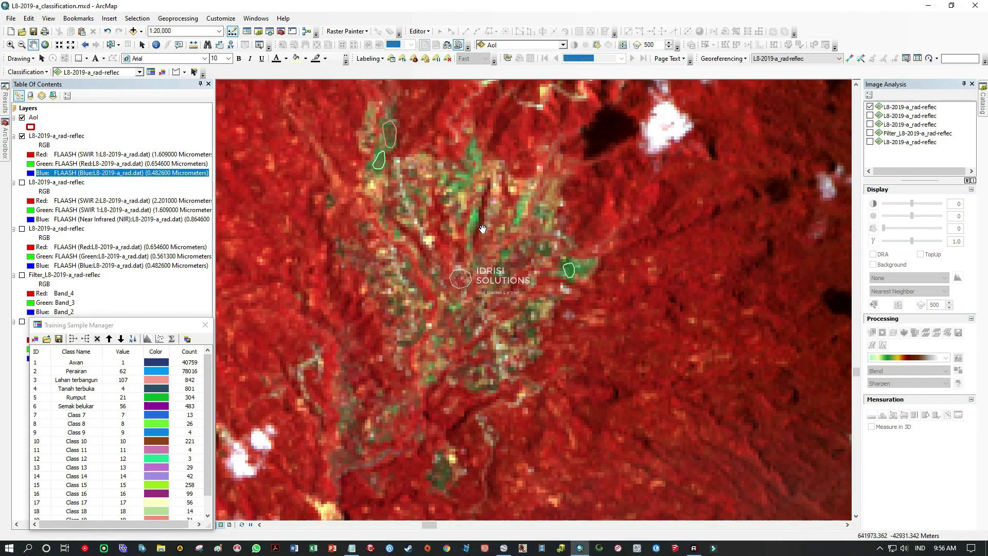
scroll(531, 258, up, 2)
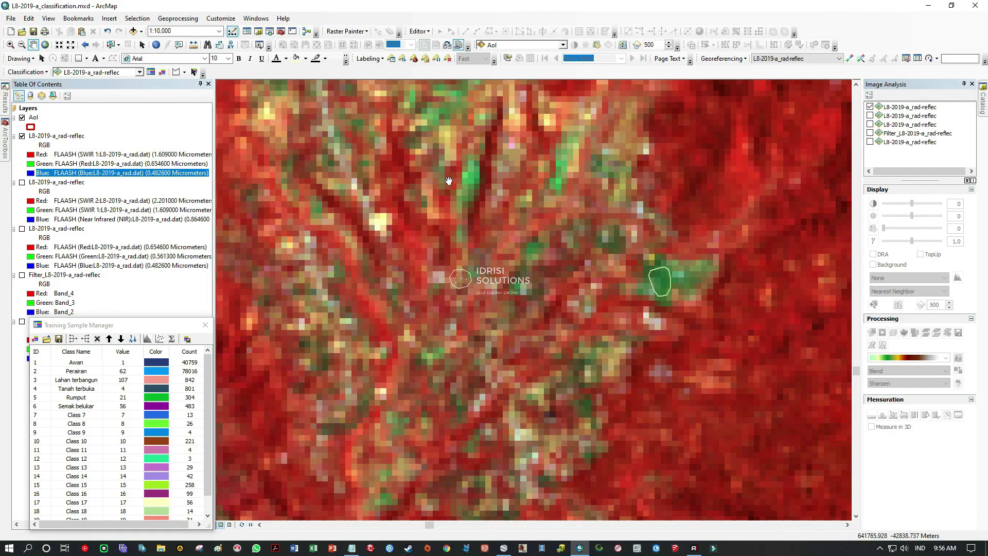
scroll(532, 336, down, 2)
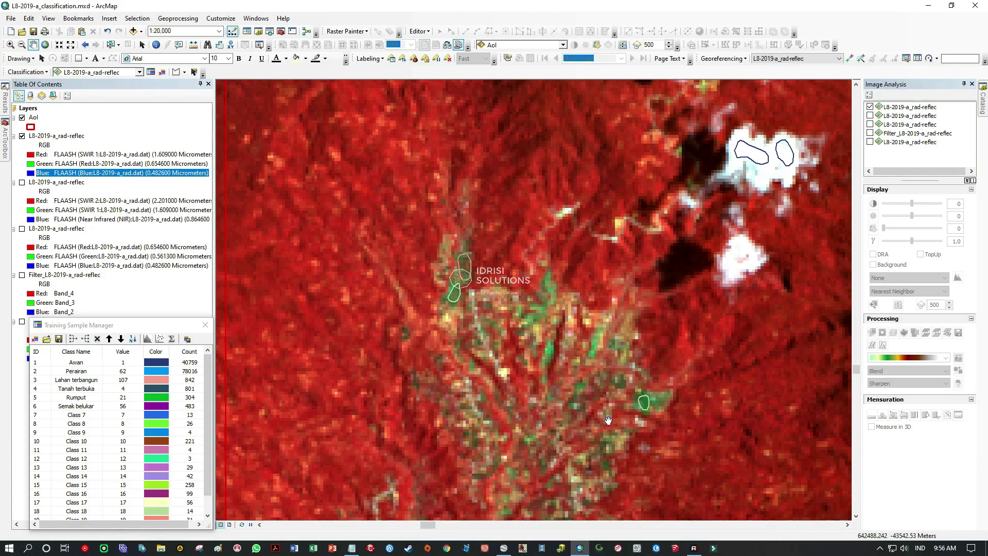
drag(608, 420, 529, 294)
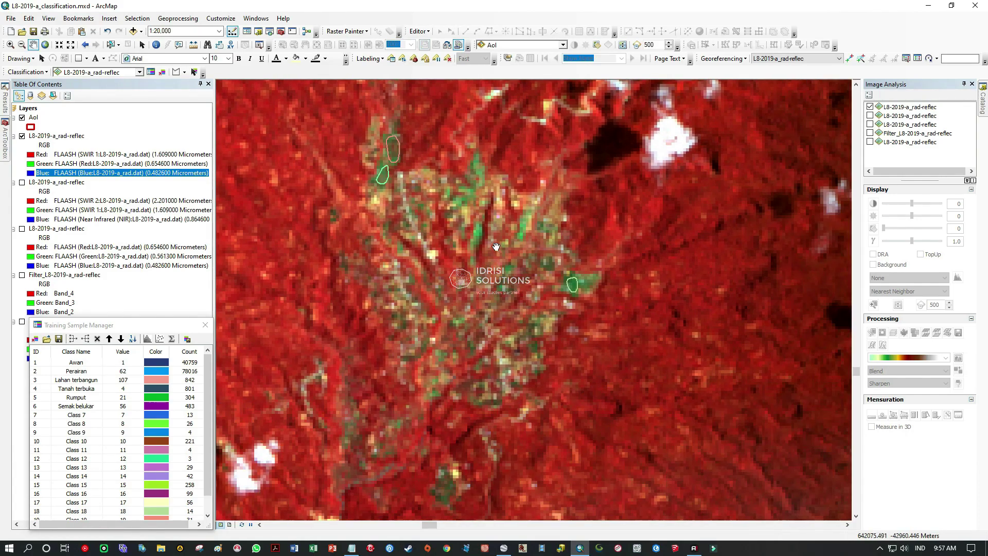
scroll(497, 248, up, 2)
drag(471, 156, 486, 282)
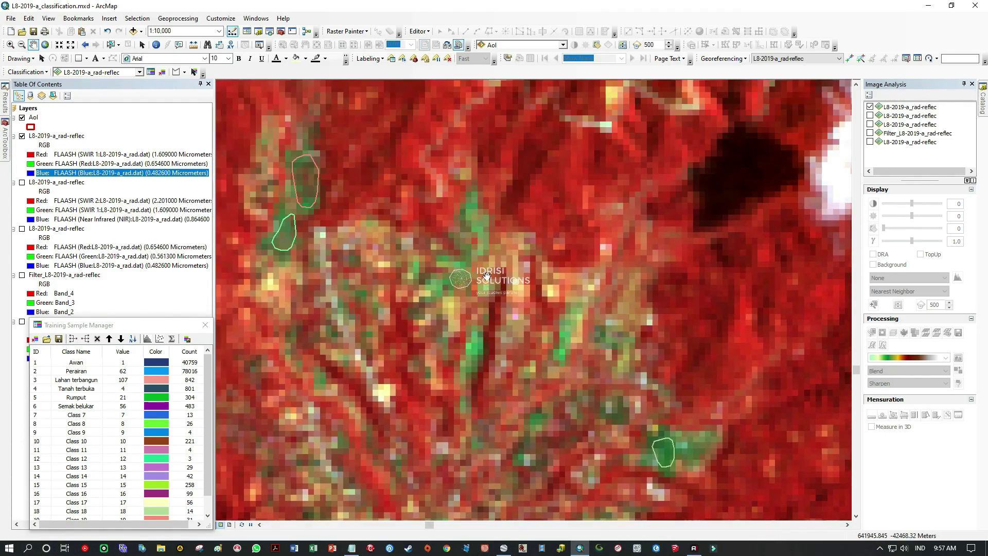
drag(504, 330, 446, 271)
scroll(431, 231, up, 3)
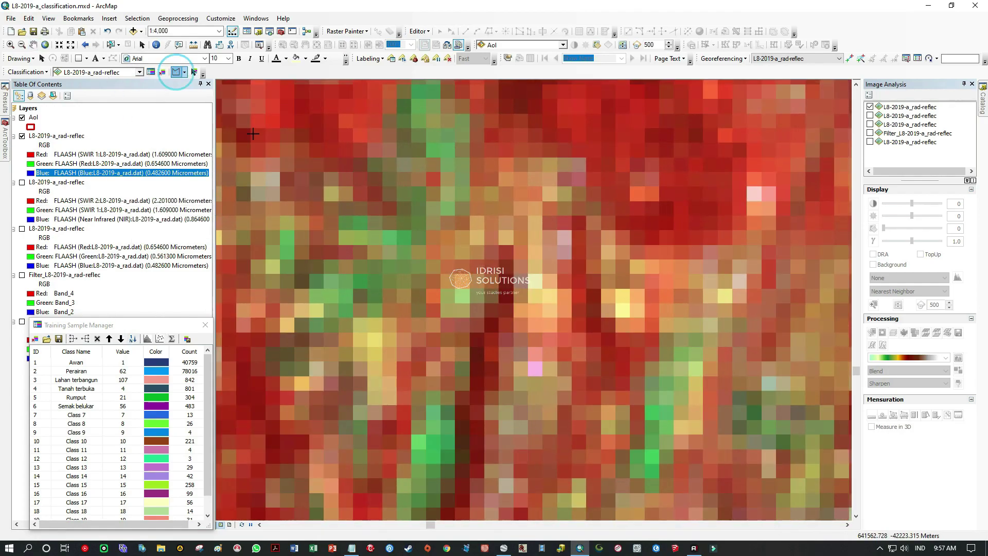
scroll(426, 261, down, 6)
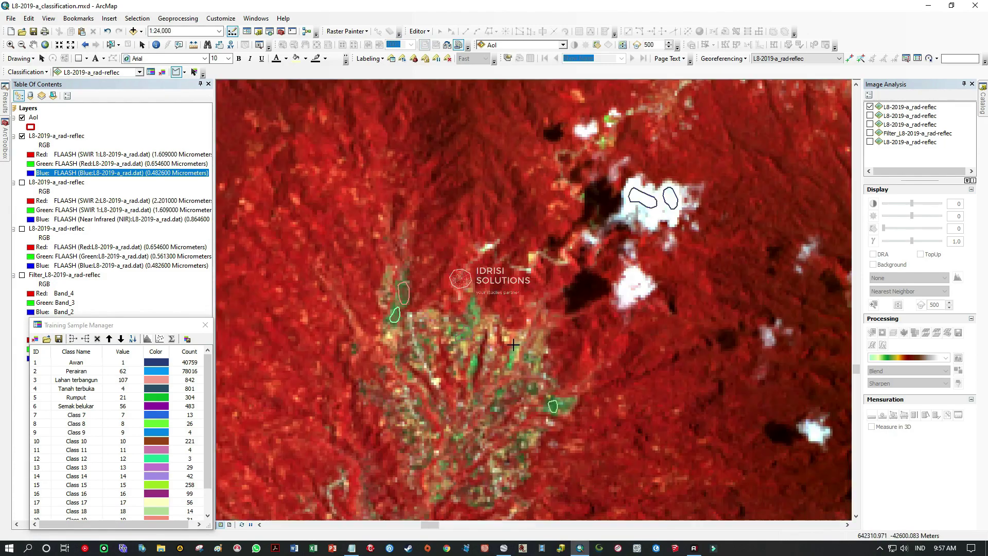
Draw a small polygon training sample on the isolated dark green patch south of the Malalak farmland
scroll(440, 269, up, 8)
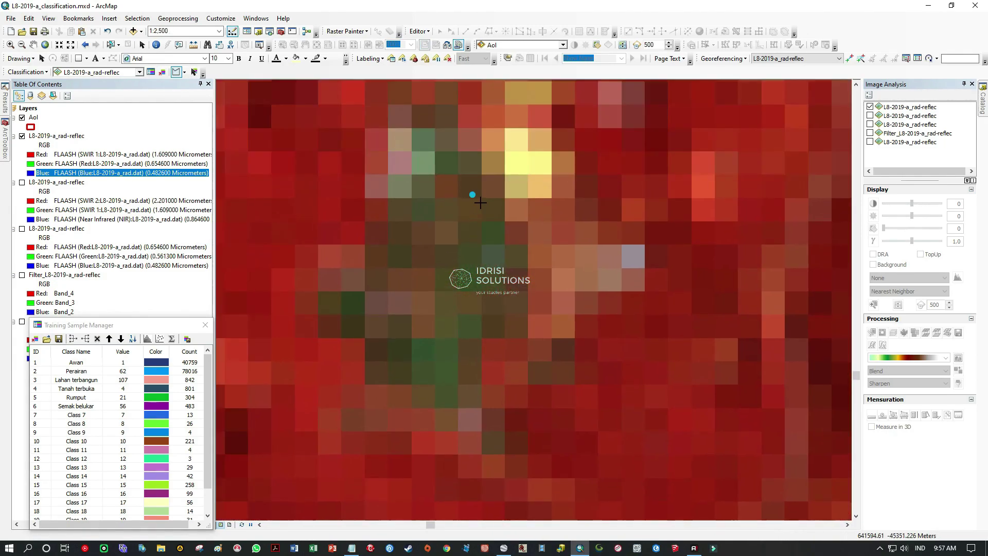
click(449, 402)
click(493, 320)
double_click(513, 273)
Switch to Google Earth Pro and view the place photos north of Tandikat, including Masjid Nurul Iman Lubuk Laweh
scroll(483, 303, down, 6)
mouse_move(529, 214)
mouse_down()
mouse_move(433, 360)
mouse_move(456, 289)
mouse_move(440, 335)
mouse_up()
scroll(433, 360, down, 4)
scroll(472, 344, down, 3)
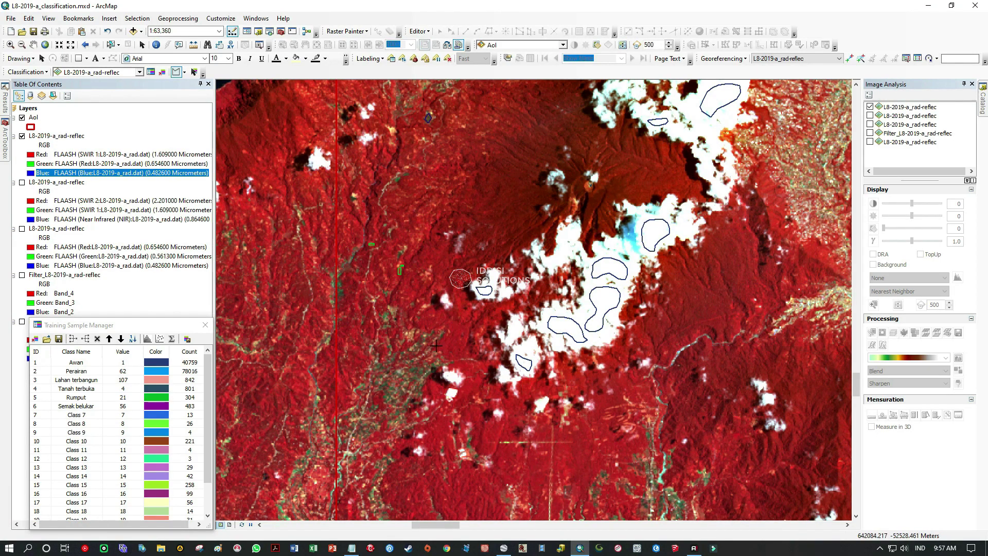
key(alt+Tab)
scroll(413, 369, down, 8)
drag(403, 347, 425, 253)
scroll(413, 302, down, 3)
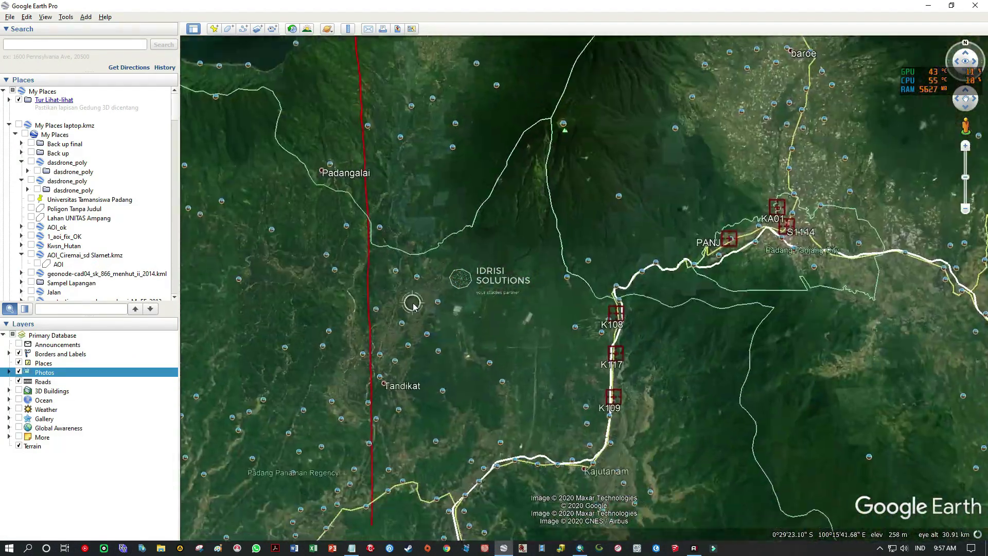
scroll(413, 302, up, 5)
click(427, 216)
click(522, 236)
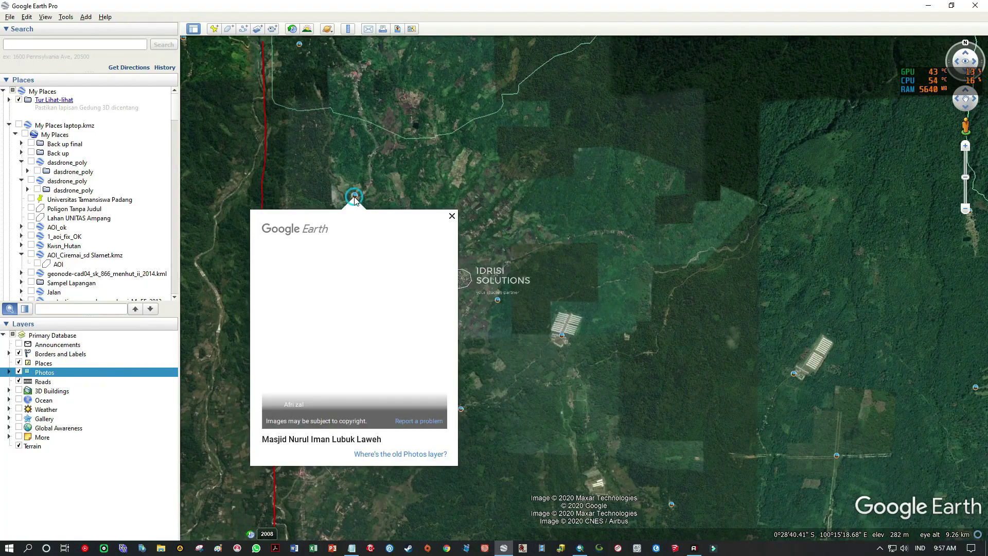
click(452, 216)
click(498, 300)
click(712, 178)
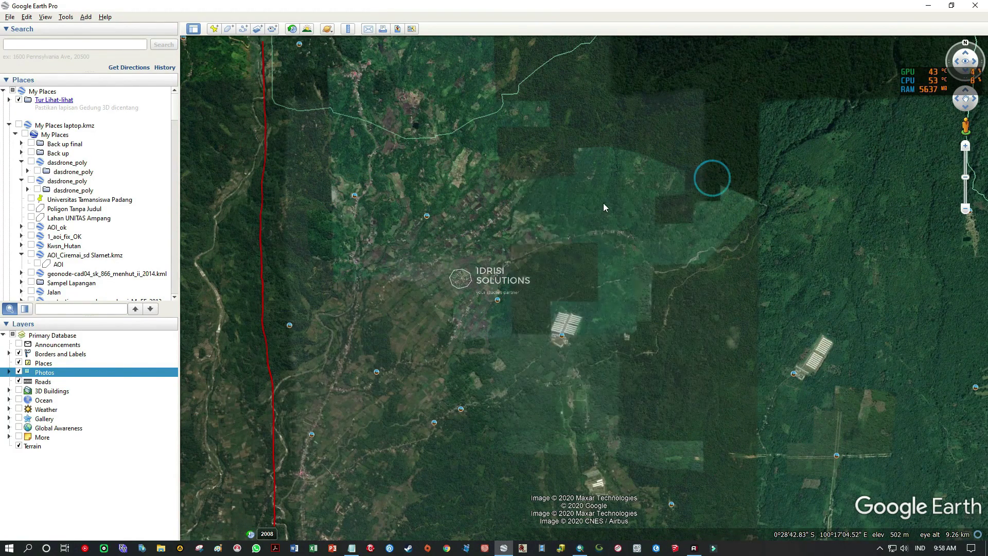
Examine the cultivated parcels in the farmland east of Masjid Nurul Iman Lubuk Laweh
scroll(502, 209, up, 5)
scroll(532, 197, up, 3)
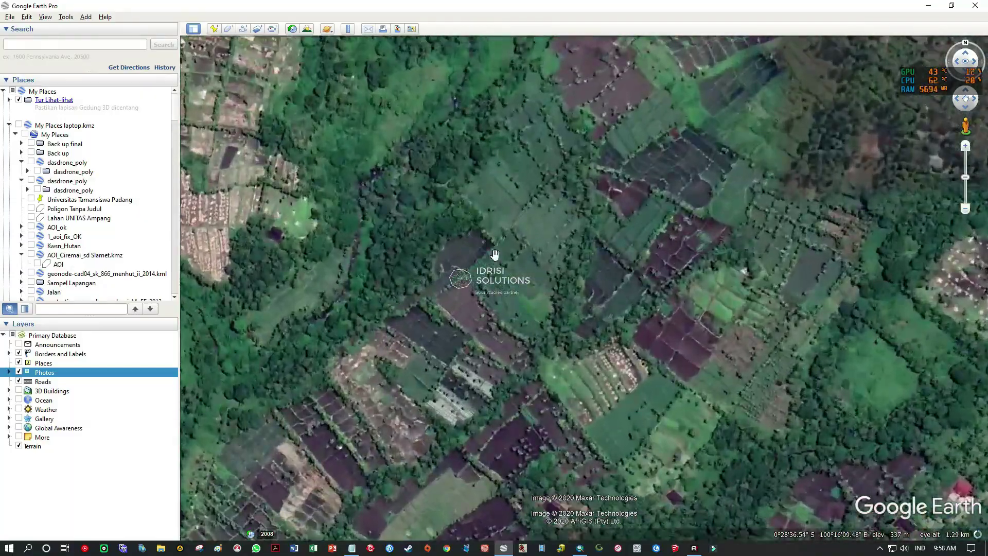
scroll(495, 255, up, 3)
drag(465, 326, 638, 180)
drag(548, 329, 622, 110)
drag(793, 385, 666, 197)
scroll(582, 268, down, 4)
drag(496, 313, 515, 330)
drag(566, 287, 463, 216)
scroll(532, 404, down, 2)
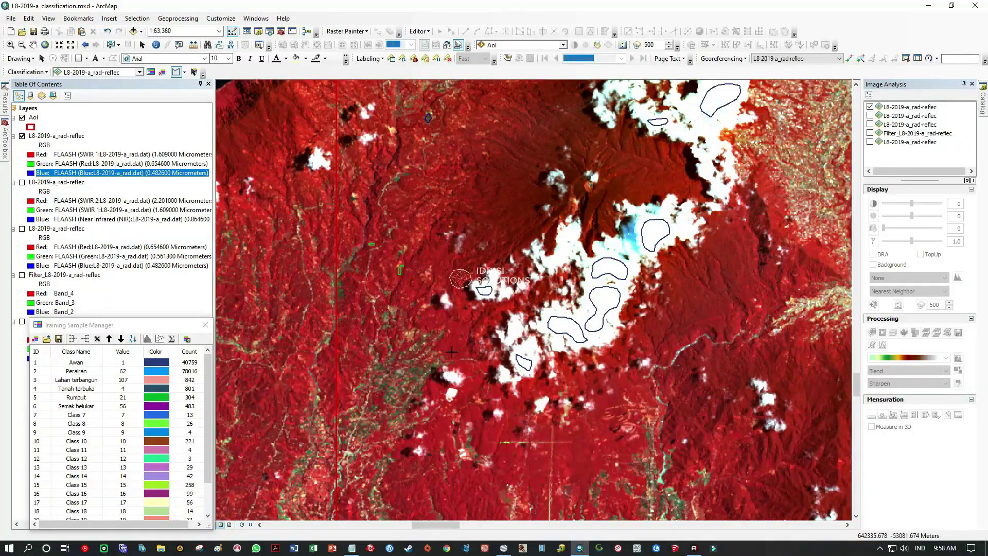
Return to ArcMap and draw small polygon training samples on the dark green farmland patches southwest of the large cloud bank
scroll(397, 323, up, 4)
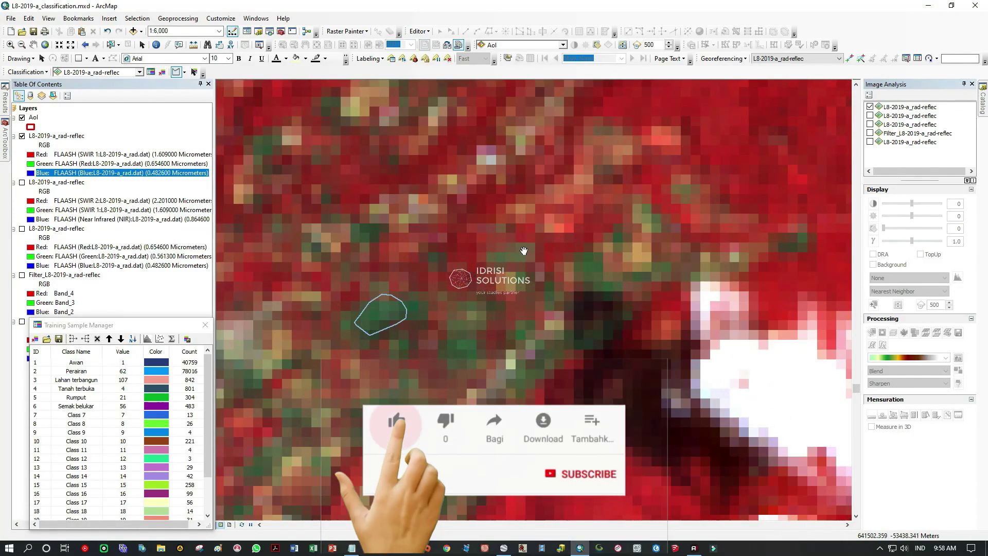
drag(538, 269, 849, 393)
drag(476, 432, 556, 214)
double_click(438, 222)
drag(601, 514, 539, 301)
click(462, 263)
click(442, 237)
click(440, 307)
double_click(476, 279)
Change the AoI layer's outline colour to blue
mouse_move(763, 311)
mouse_down()
mouse_move(628, 185)
mouse_move(545, 412)
mouse_up()
drag(735, 94, 553, 332)
scroll(550, 318, up, 4)
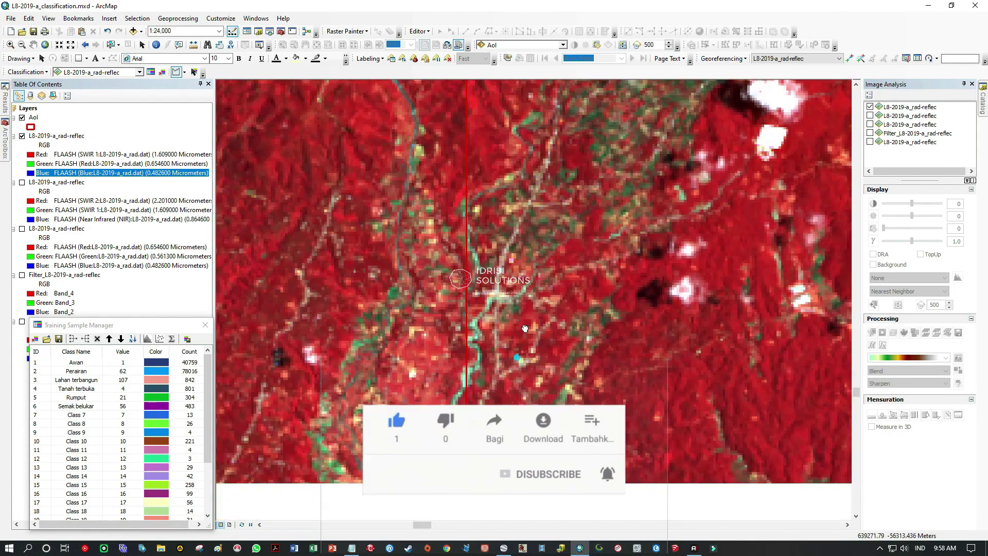
drag(525, 329, 494, 170)
drag(582, 386, 494, 216)
scroll(529, 247, up, 1)
click(31, 127)
click(359, 257)
click(441, 303)
click(310, 369)
scroll(405, 307, up, 2)
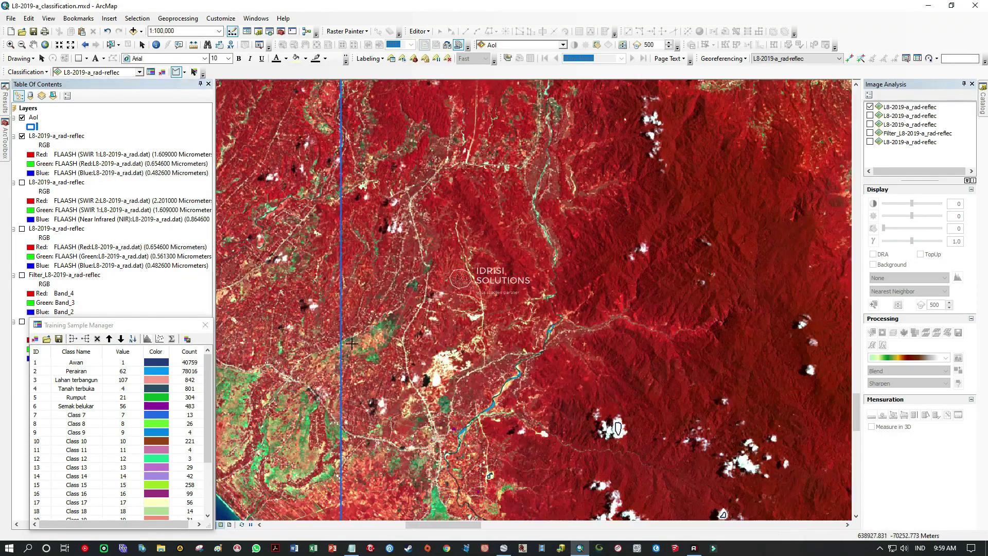
Switch to Google Earth Pro and examine the rice fields beside the main road north of Kajutanam
drag(477, 163, 444, 276)
drag(485, 231, 464, 214)
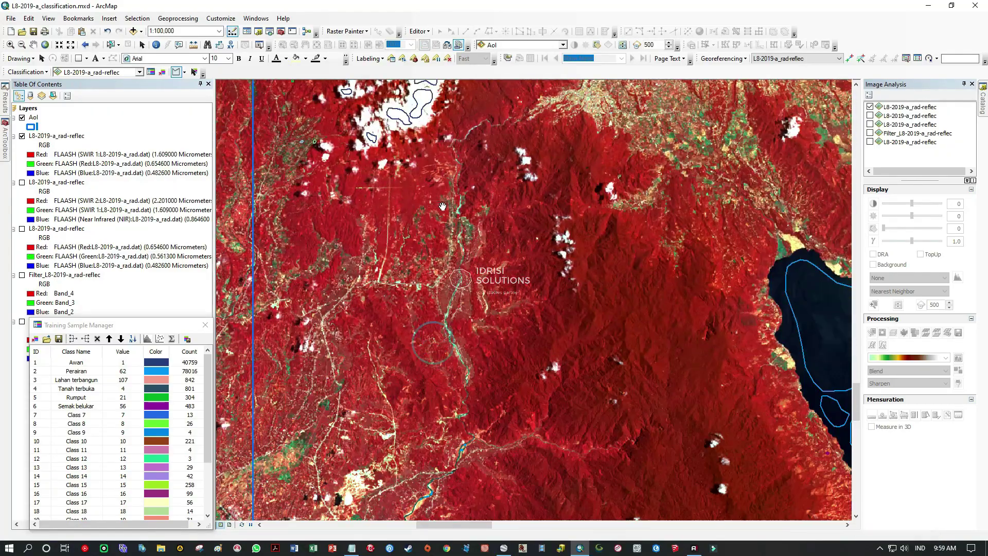
scroll(457, 219, down, 2)
drag(450, 139, 470, 176)
click(507, 549)
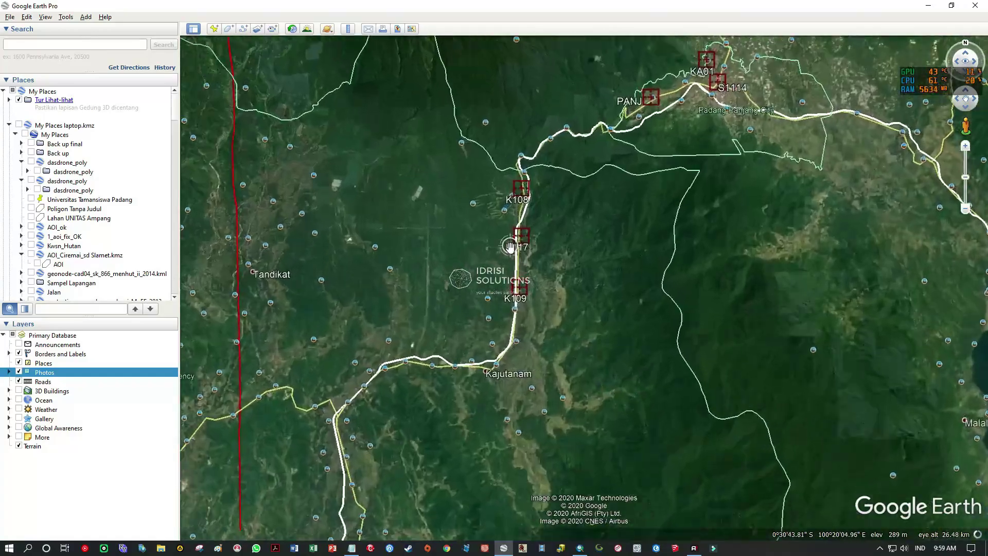
scroll(520, 257, up, 5)
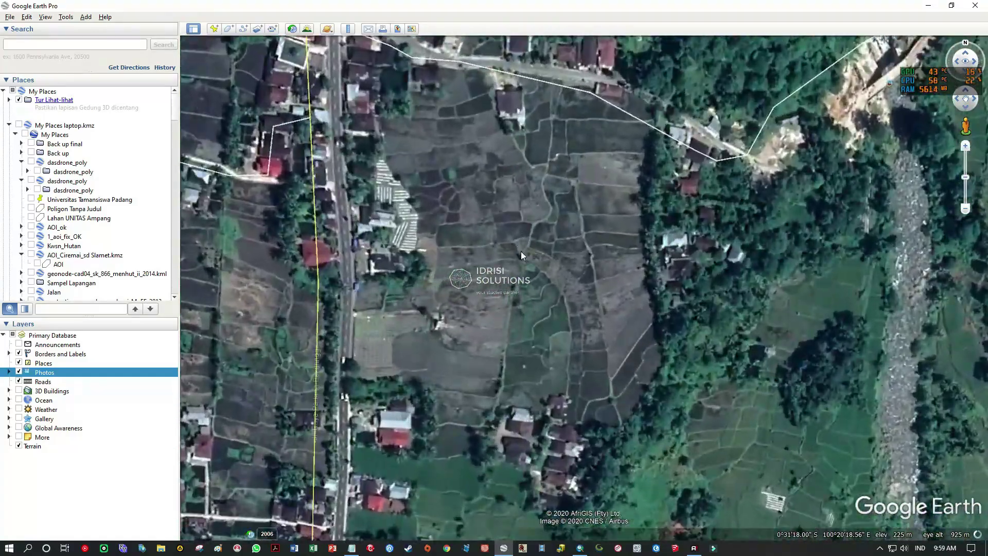
scroll(520, 250, down, 3)
Follow the farmland along Jl. Raya Padang - Bukittinggi and view the place photo of Warung Buk Emi
click(457, 163)
click(586, 184)
drag(469, 514, 476, 346)
click(478, 349)
click(608, 87)
drag(518, 248, 575, 293)
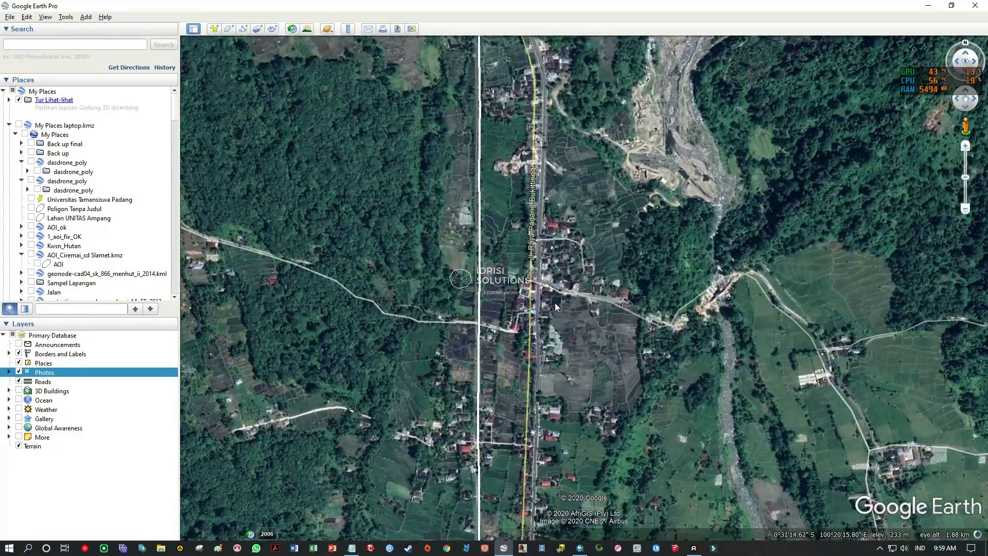
click(535, 270)
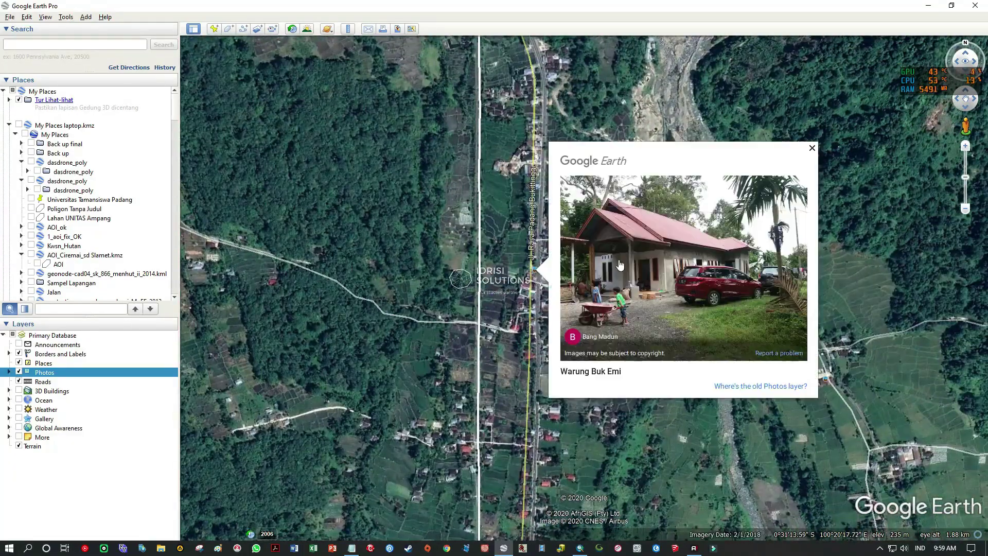
click(811, 148)
Look around in Street View on Jl. Raya Padang - Bukittinggi beside the fields, and return to the aerial view
drag(584, 208, 575, 419)
drag(511, 183, 496, 329)
scroll(514, 355, up, 3)
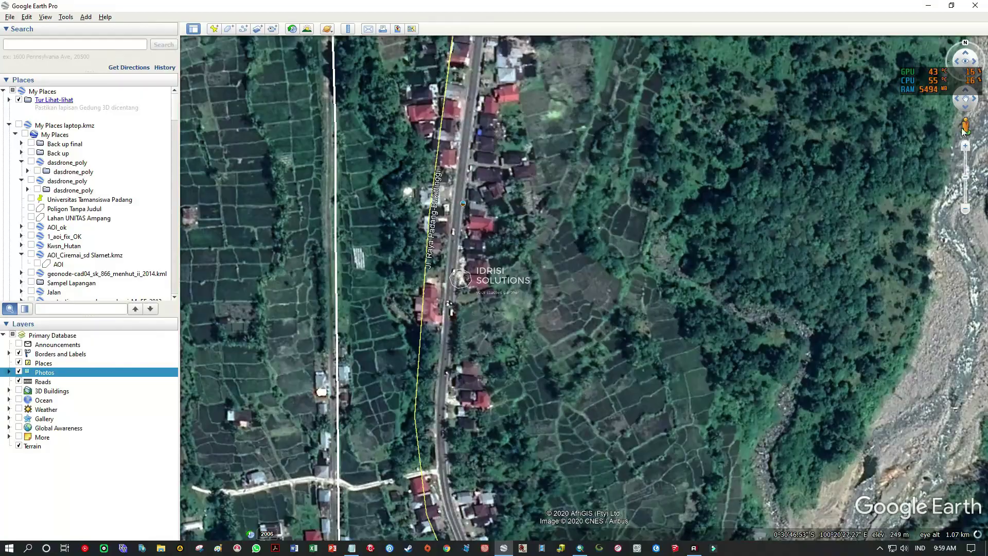
drag(437, 373, 438, 372)
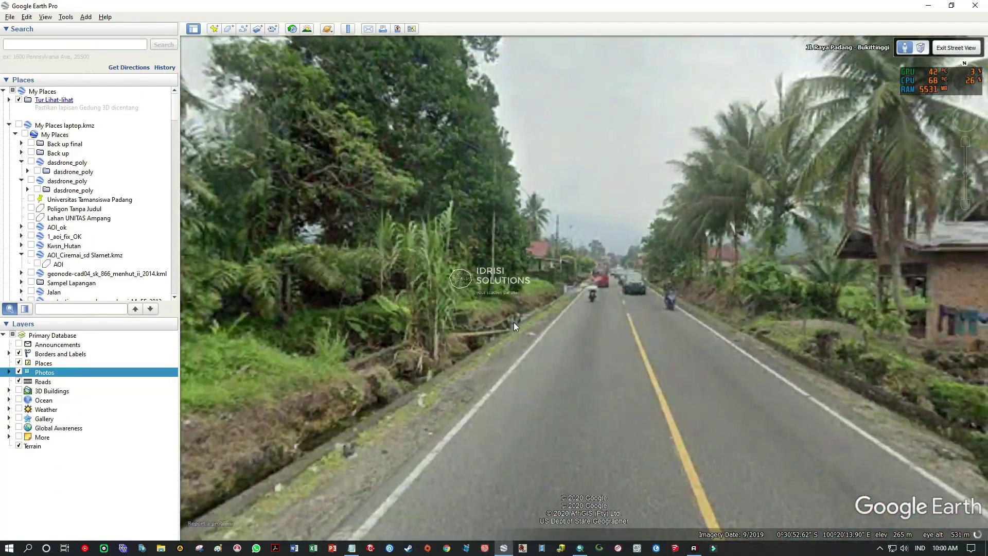
drag(410, 272, 591, 268)
drag(333, 270, 783, 203)
scroll(387, 228, up, 5)
drag(844, 258, 785, 240)
scroll(594, 255, down, 5)
scroll(594, 260, up, 3)
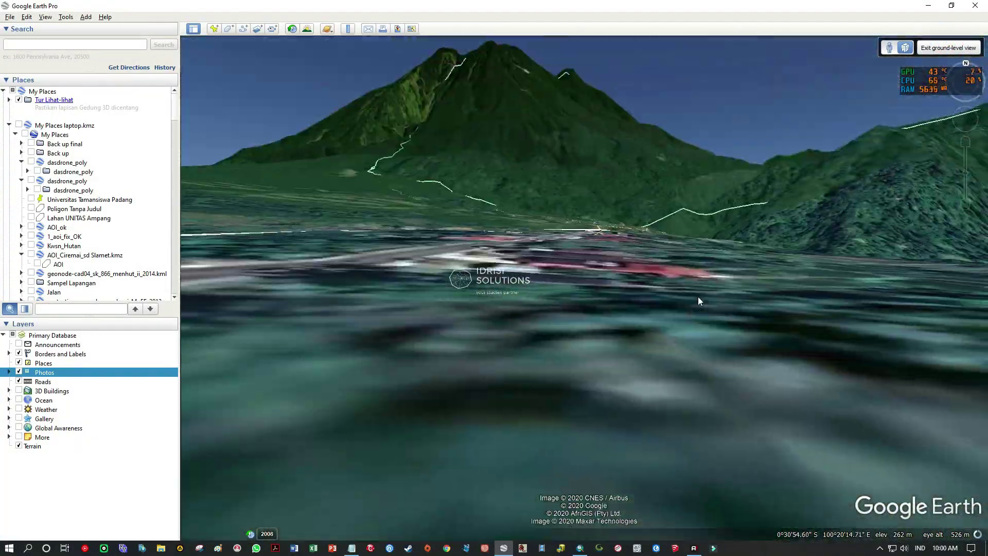
click(697, 297)
scroll(589, 290, down, 8)
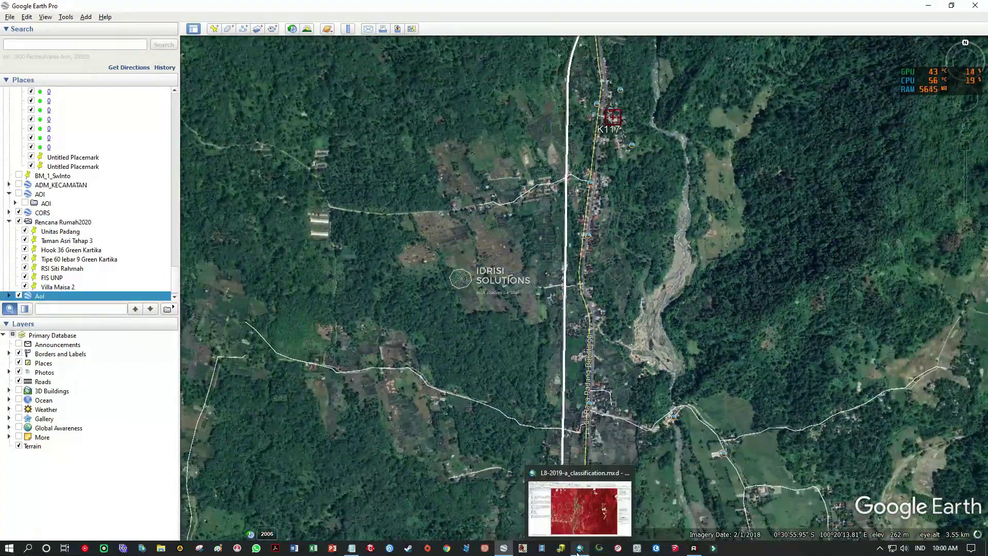
Switch to ArcMap and draw an elongated training sample polygon on the green farmland patch just east of the river
click(580, 548)
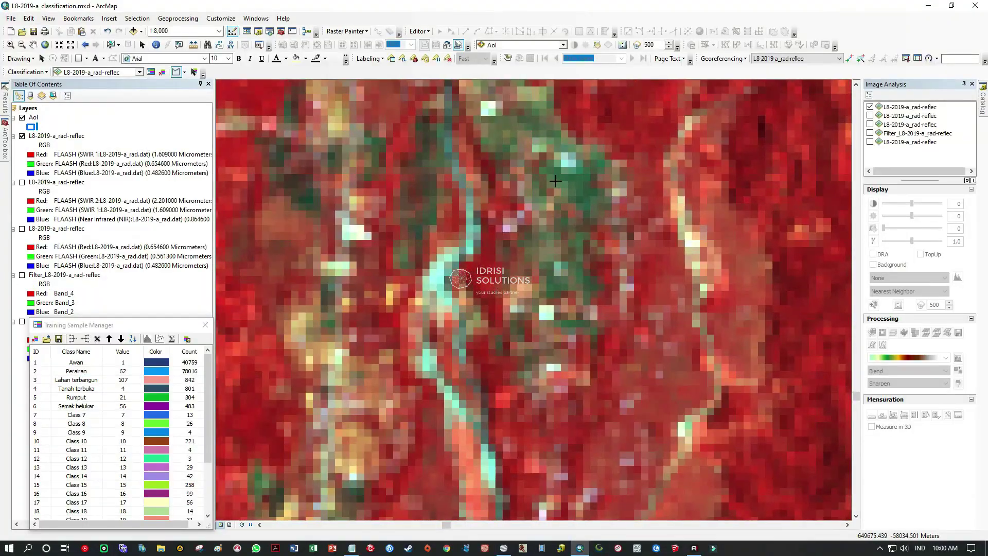
scroll(534, 255, up, 3)
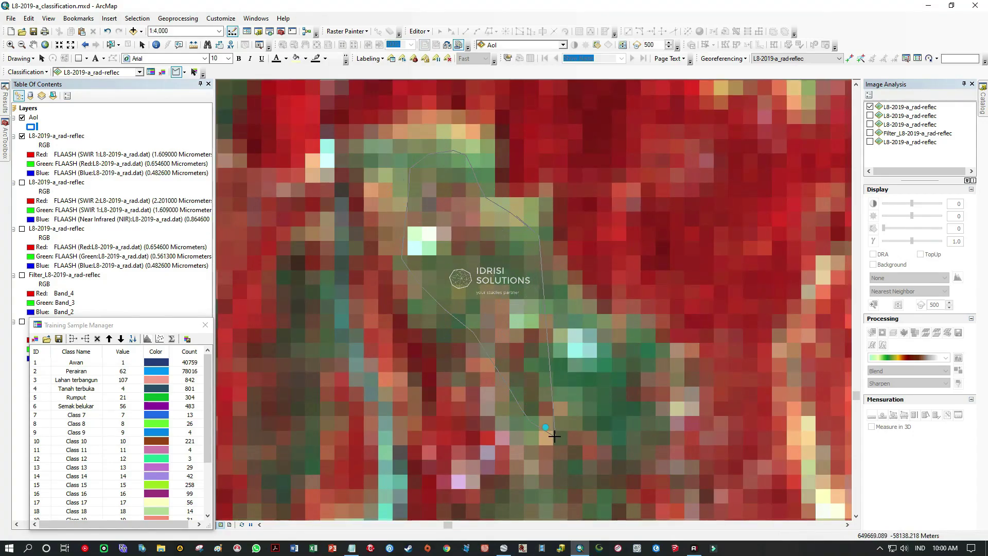
scroll(544, 267, up, 3)
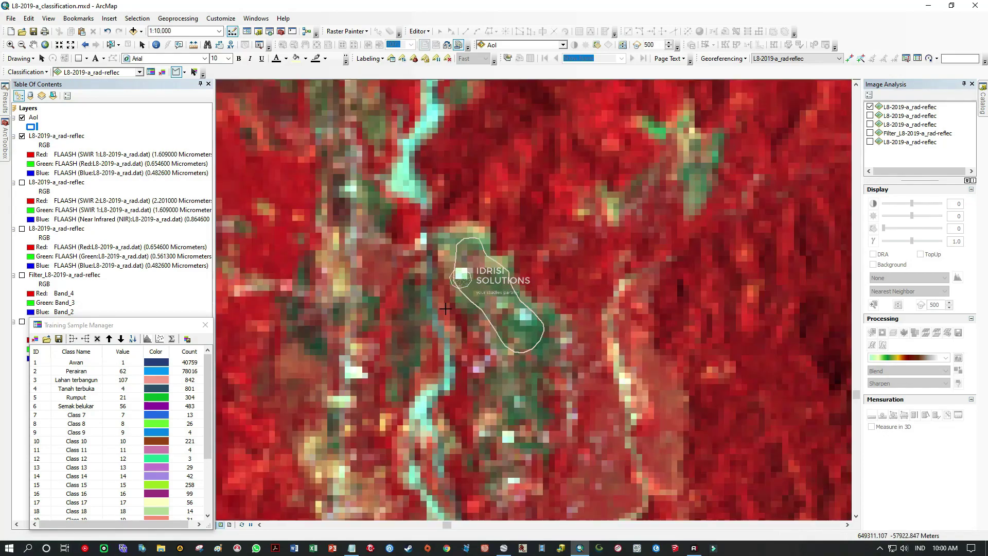
Draw a small training sample polygon on the dark green patch directly south of the elongated sample
drag(417, 321, 504, 193)
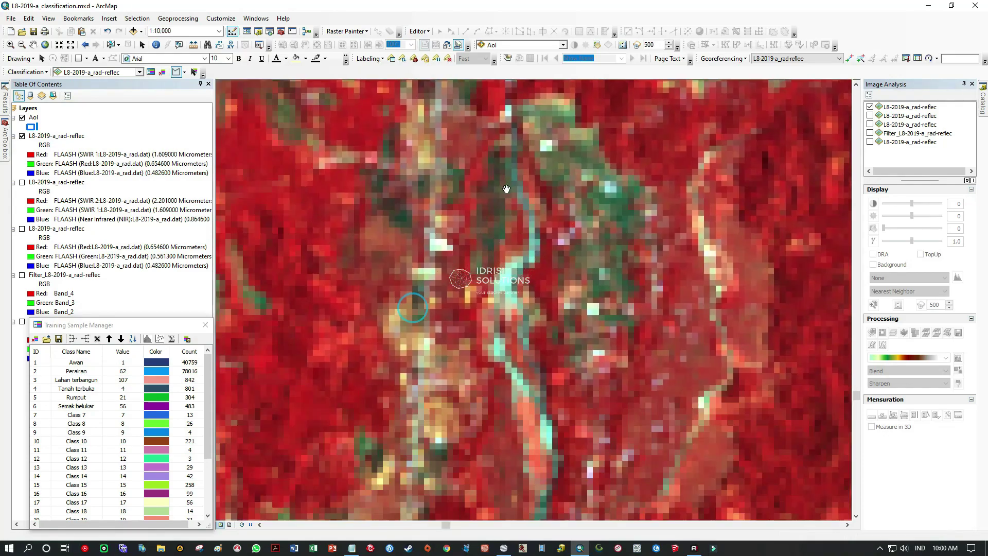
drag(559, 286, 517, 284)
scroll(563, 278, down, 3)
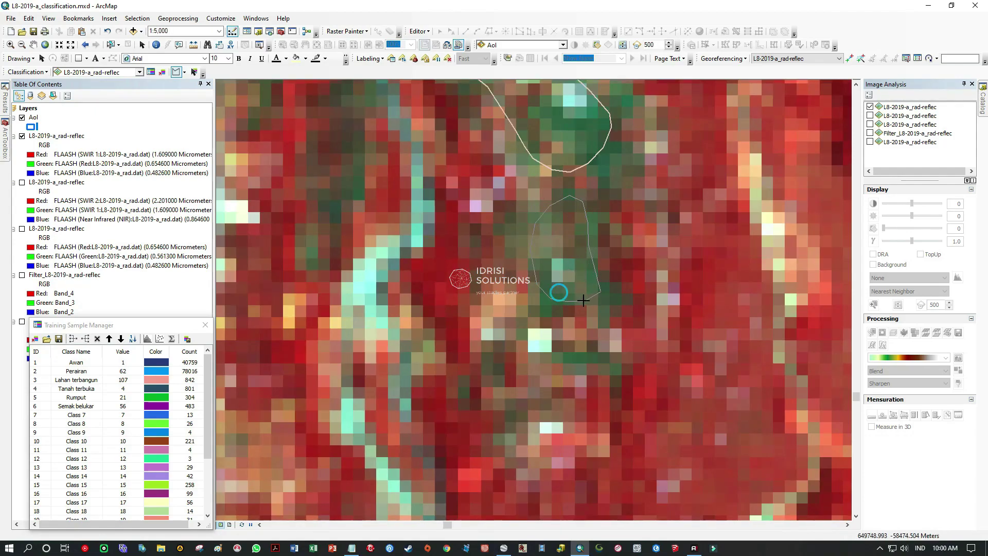
scroll(466, 270, up, 1)
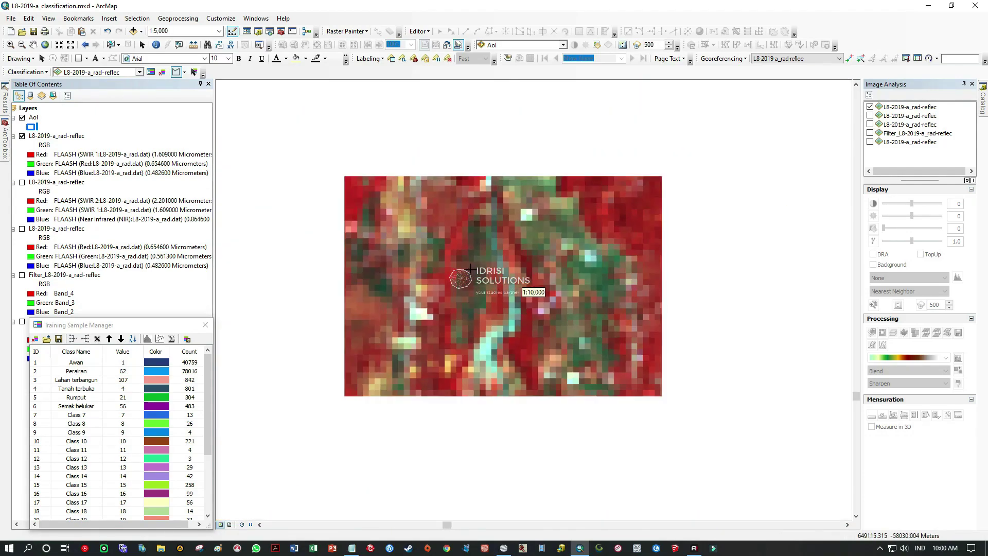
scroll(470, 269, up, 1)
Examine the river valley around the new samples for further dark green farmland patches
drag(474, 220, 459, 365)
drag(449, 256, 493, 216)
drag(456, 332, 455, 101)
drag(483, 214, 470, 324)
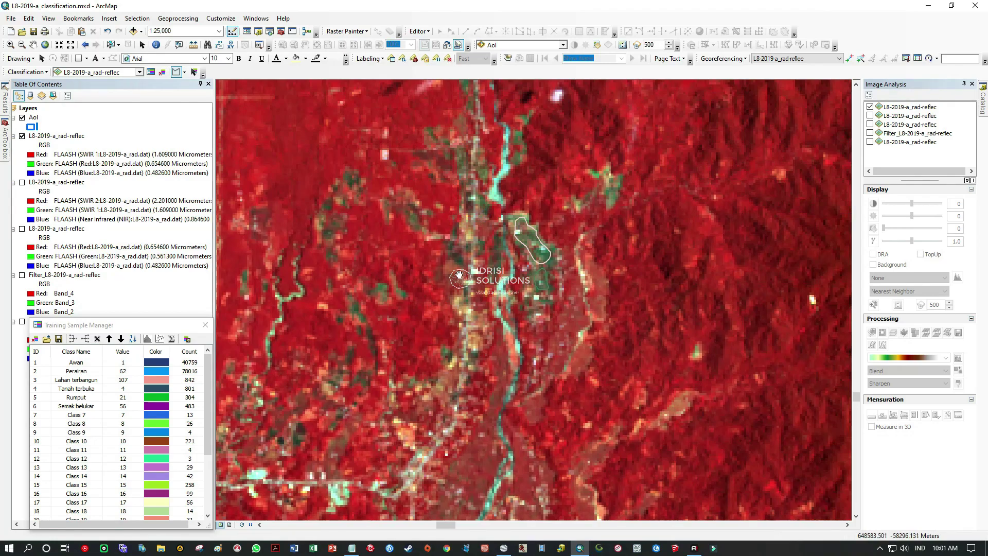
drag(512, 253, 477, 298)
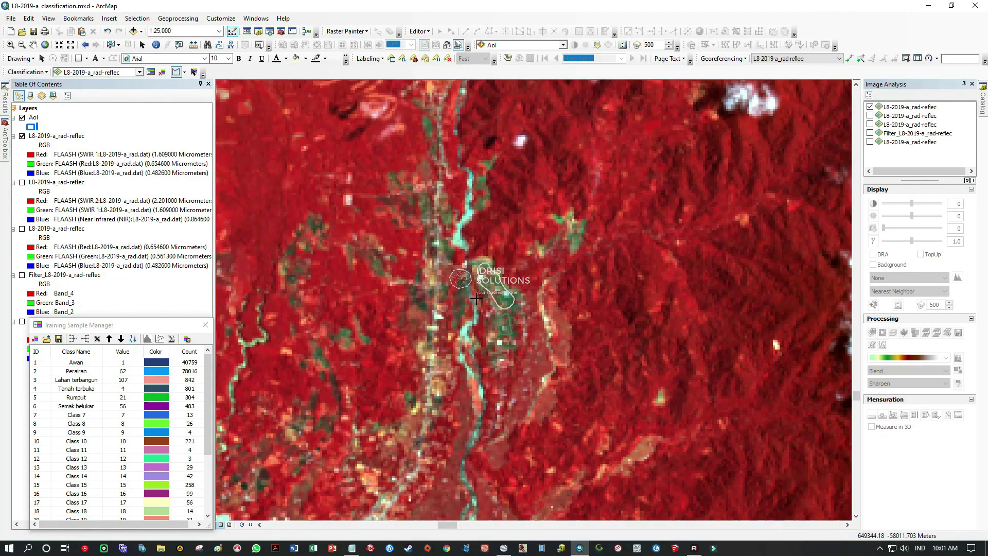
drag(518, 270, 595, 95)
drag(486, 311, 612, 199)
scroll(593, 247, up, 5)
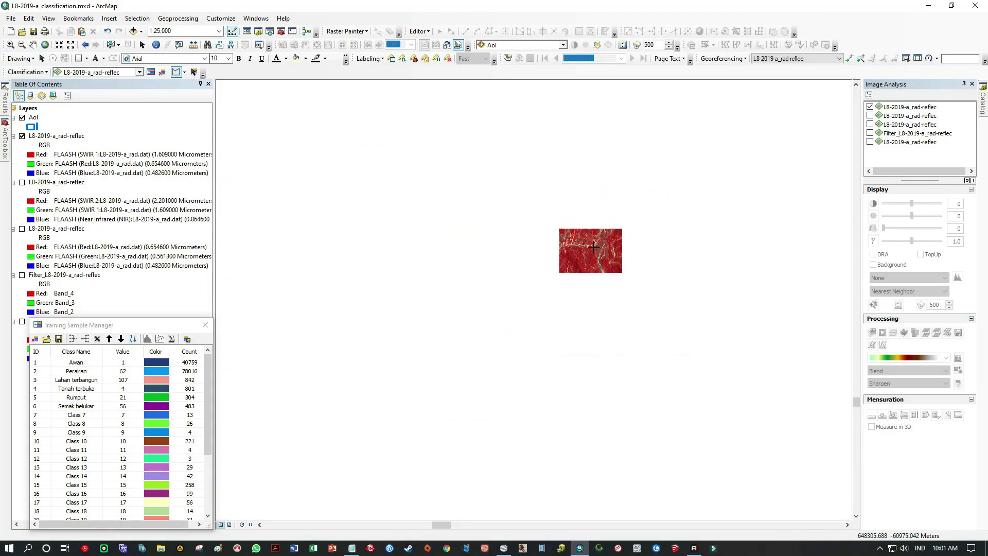
Draw a branched training sample polygon on the dark green patch west of the main road, northeast of the large farmland area
scroll(613, 236, down, 3)
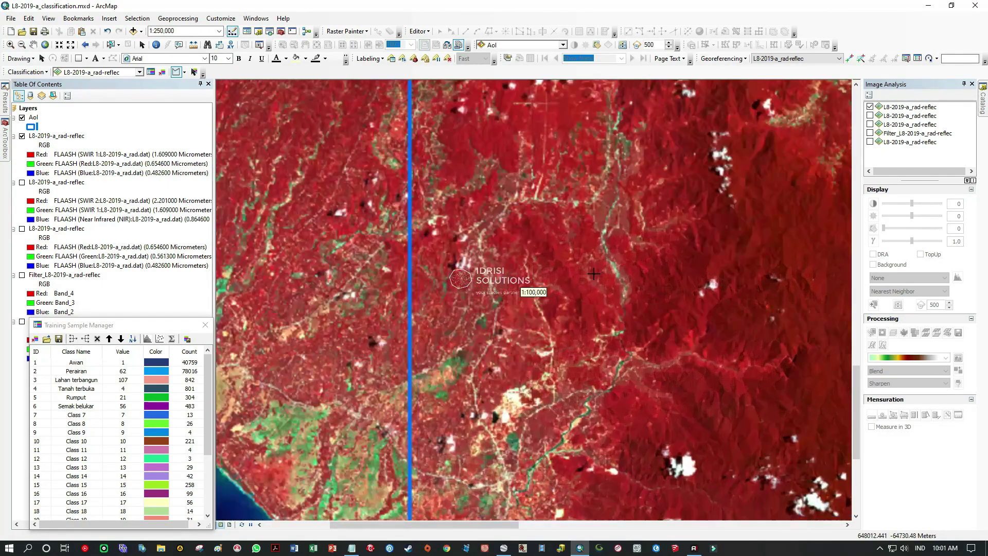
scroll(429, 357, down, 2)
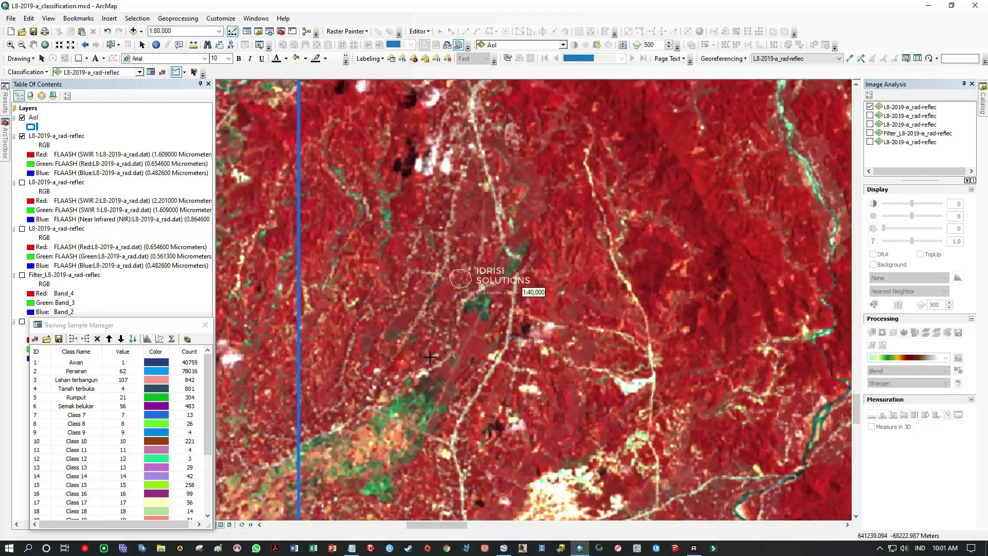
scroll(494, 318, down, 3)
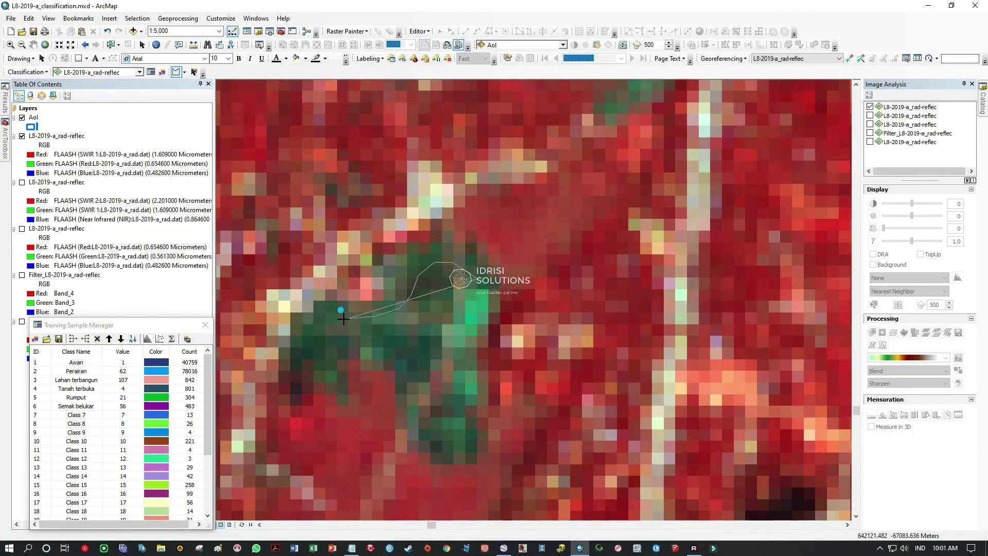
click(466, 430)
double_click(472, 355)
Draw a narrow training sample polygon on the green patch beside the main road, northeast of the branched sample
drag(591, 155, 434, 403)
click(571, 256)
click(549, 244)
click(529, 269)
click(475, 323)
double_click(559, 281)
Switch to Google Earth Pro and examine the large open farmland west of Jl. Raya Padang - Bukittinggi
scroll(547, 286, up, 2)
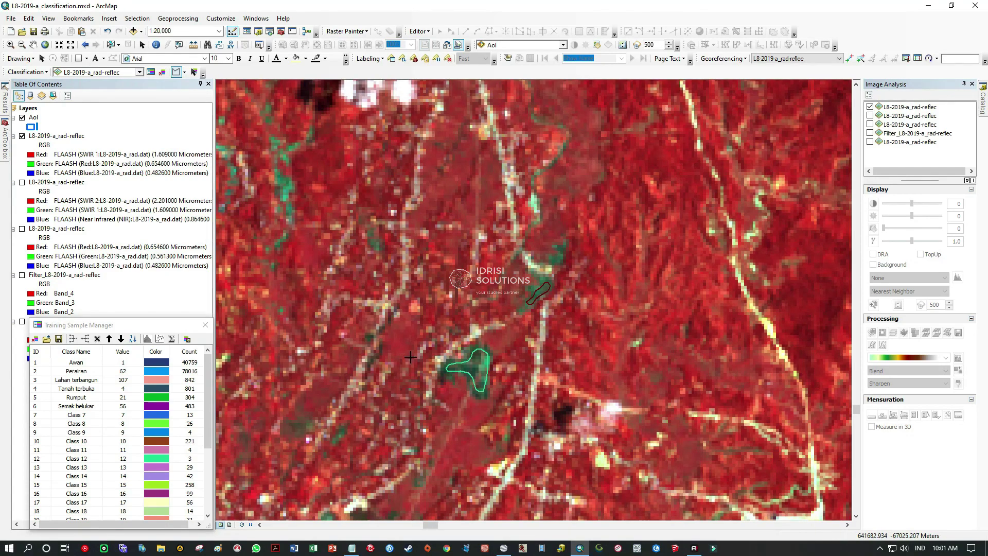
scroll(410, 356, up, 2)
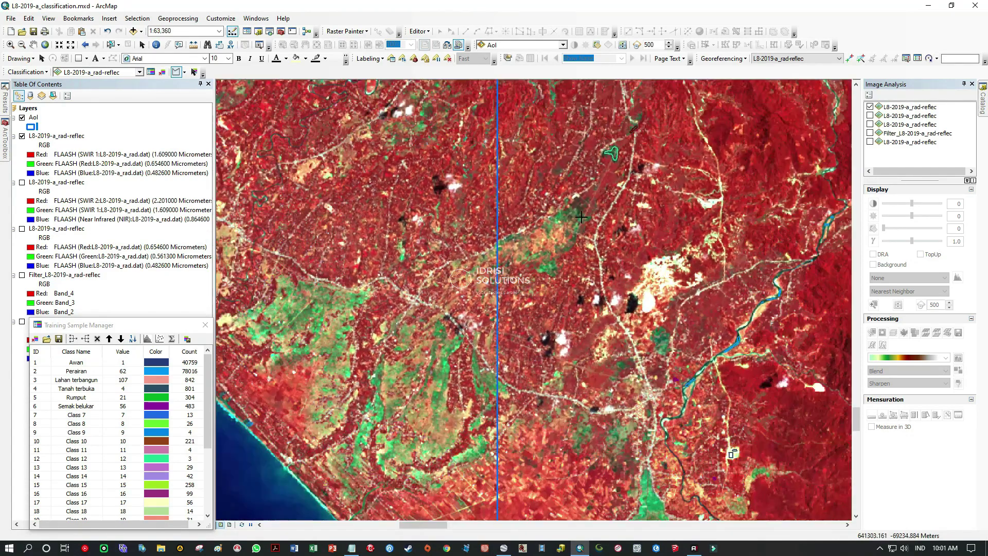
drag(509, 371, 508, 334)
scroll(509, 333, up, 3)
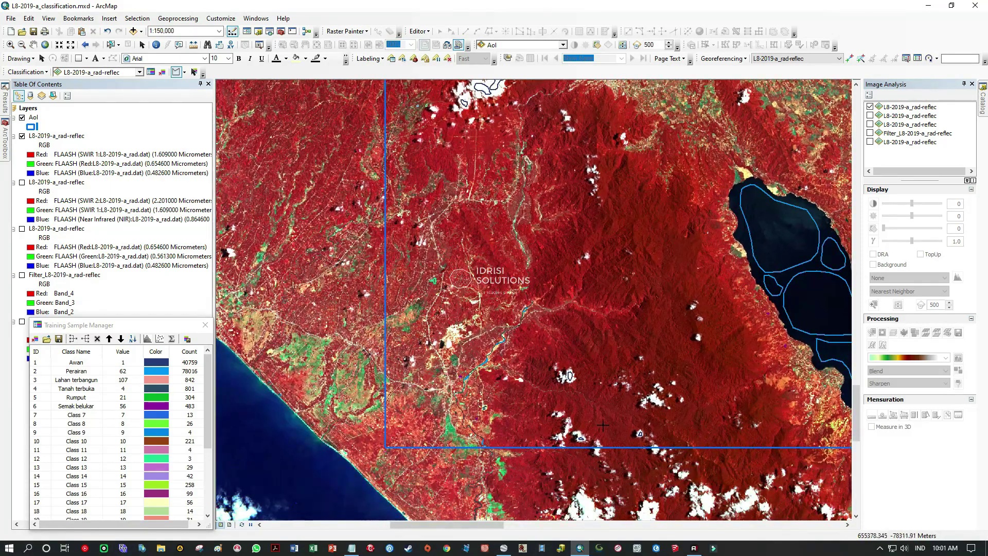
click(504, 548)
scroll(434, 391, down, 5)
drag(455, 453, 412, 437)
scroll(434, 217, up, 6)
drag(520, 381, 589, 157)
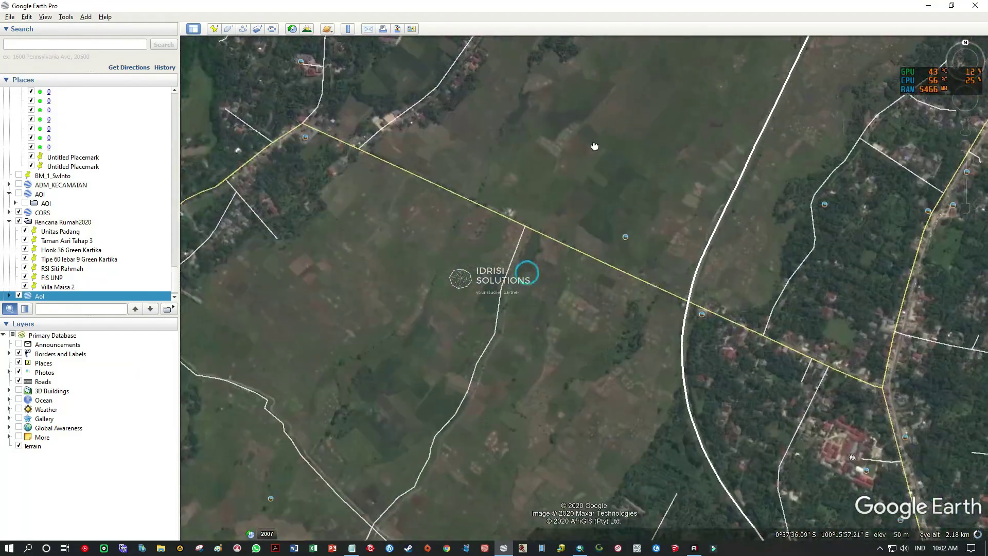
click(636, 238)
click(637, 236)
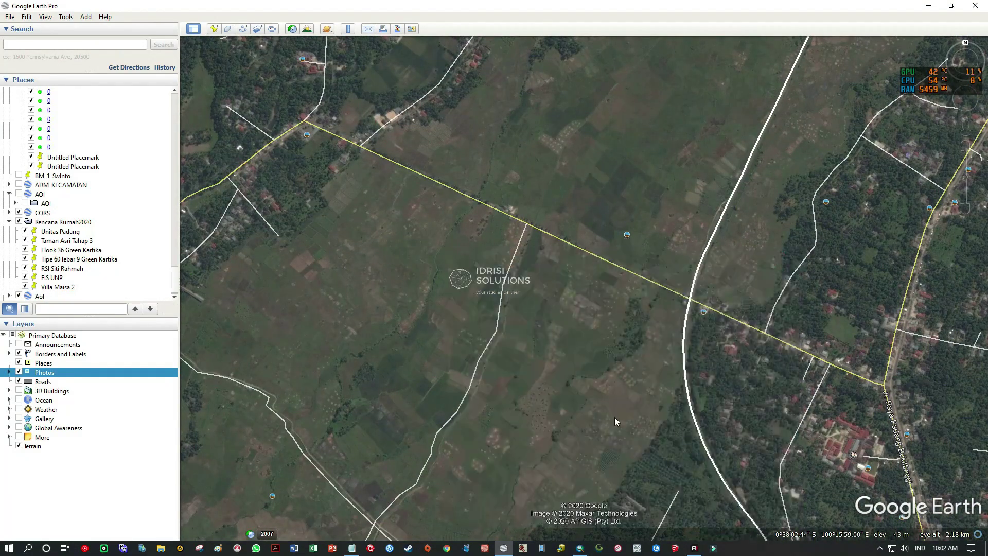
Return to ArcMap and draw a training sample polygon on the green northeastern part of the large farmland area
click(580, 548)
scroll(367, 313, up, 5)
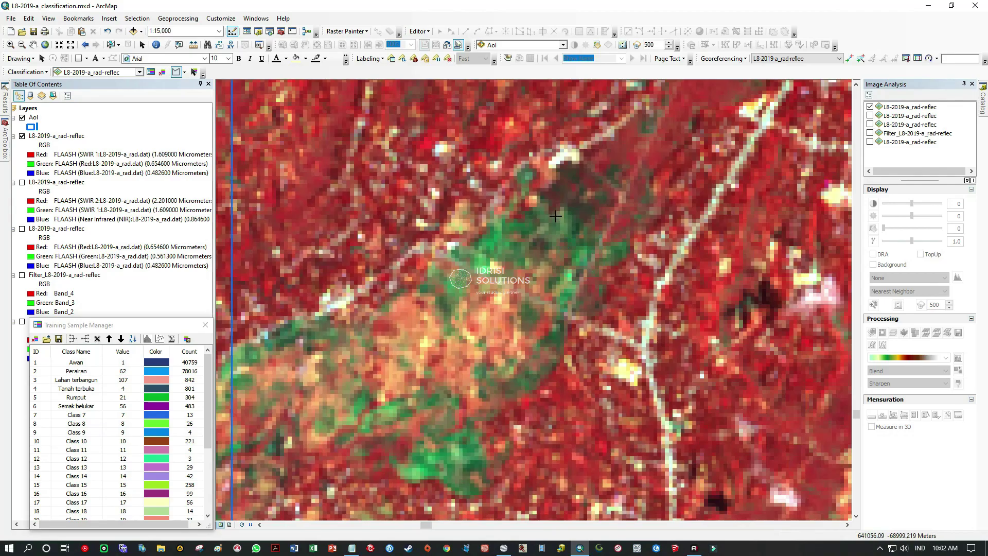
mouse_move(491, 238)
mouse_down()
mouse_move(575, 273)
mouse_move(592, 235)
mouse_up()
scroll(542, 334, up, 1)
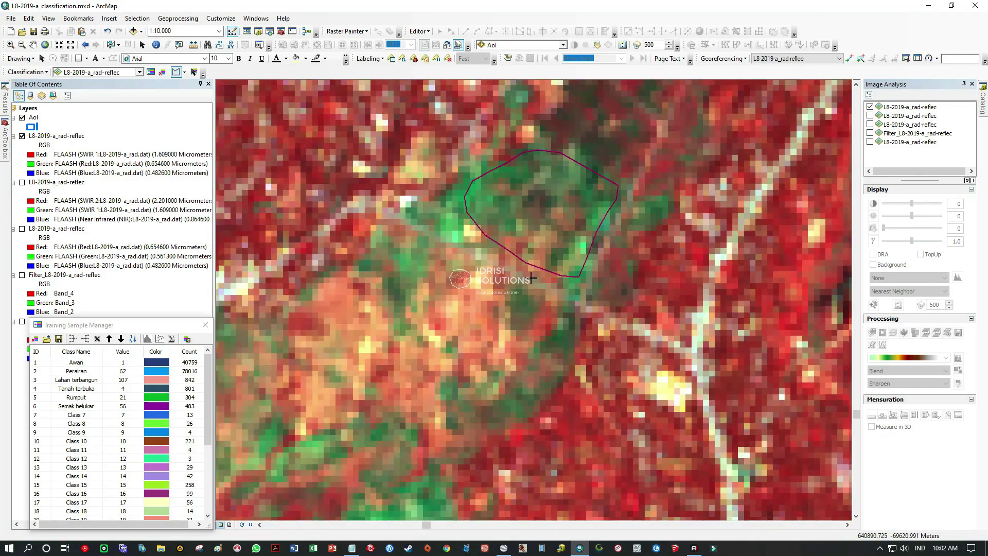
Switch to Google Earth Pro, hide the Roads layer and examine the farmland parcels across the sampled area
click(504, 548)
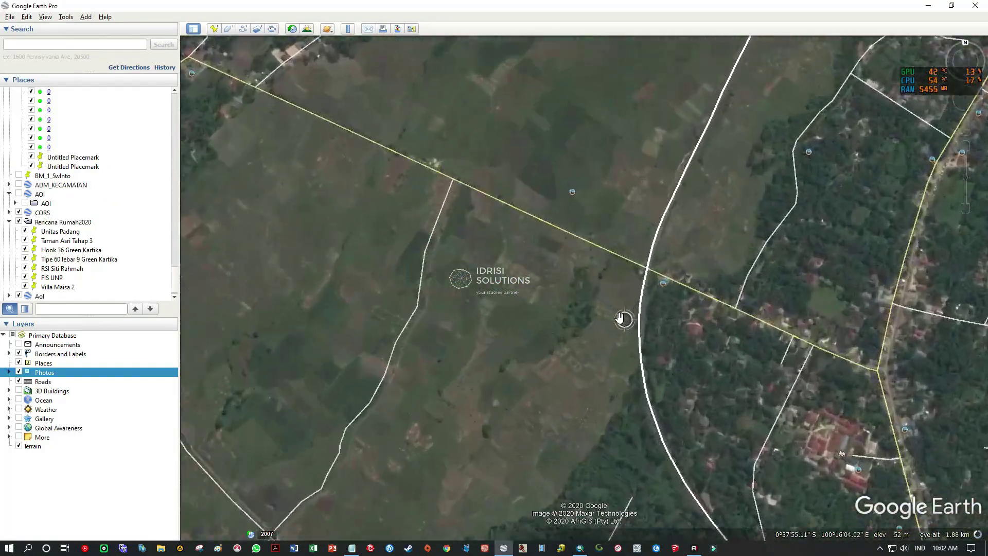
scroll(619, 318, up, 2)
click(19, 380)
scroll(563, 195, up, 4)
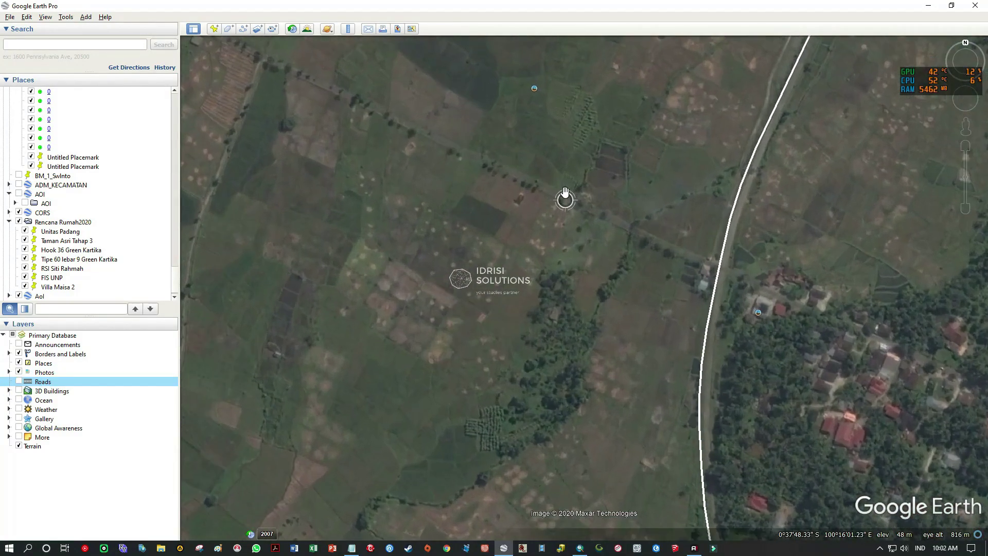
drag(551, 219, 710, 304)
drag(337, 186, 643, 308)
drag(384, 205, 607, 288)
drag(642, 417, 544, 376)
scroll(543, 374, down, 4)
Compare the sampled farmland in ArcMap with Google Earth Pro, including its historical imagery option, and return to ArcMap
click(580, 548)
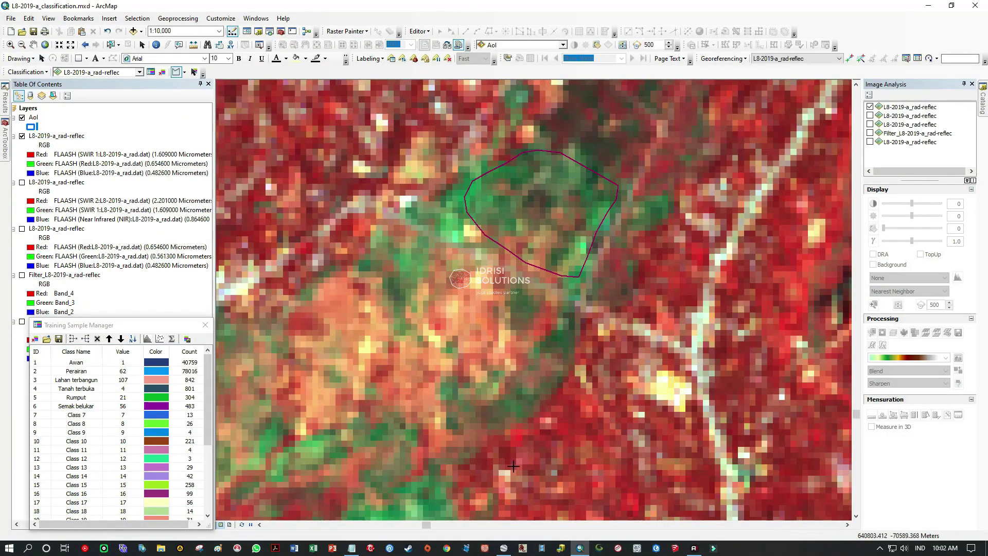
click(503, 548)
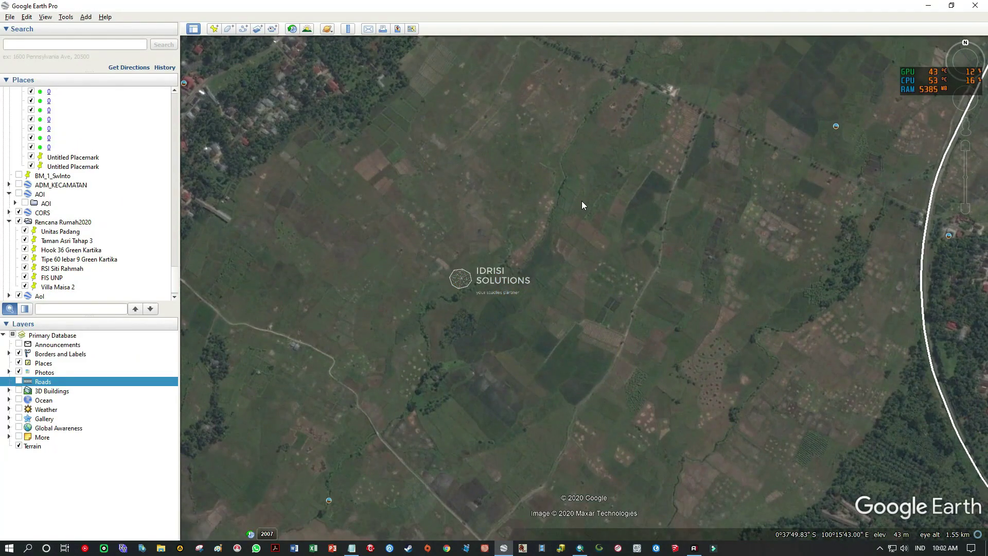
click(268, 534)
click(353, 44)
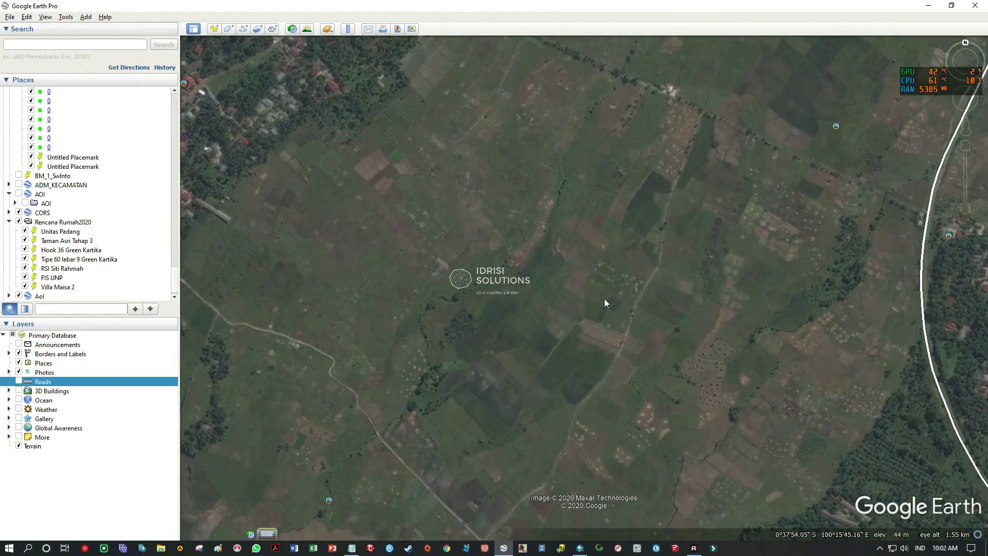
click(579, 548)
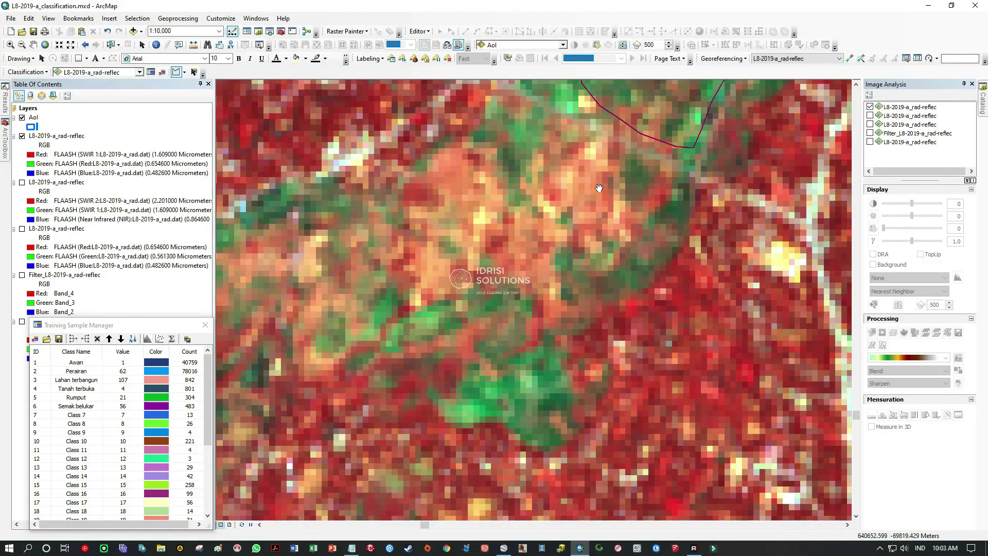
scroll(536, 324, down, 2)
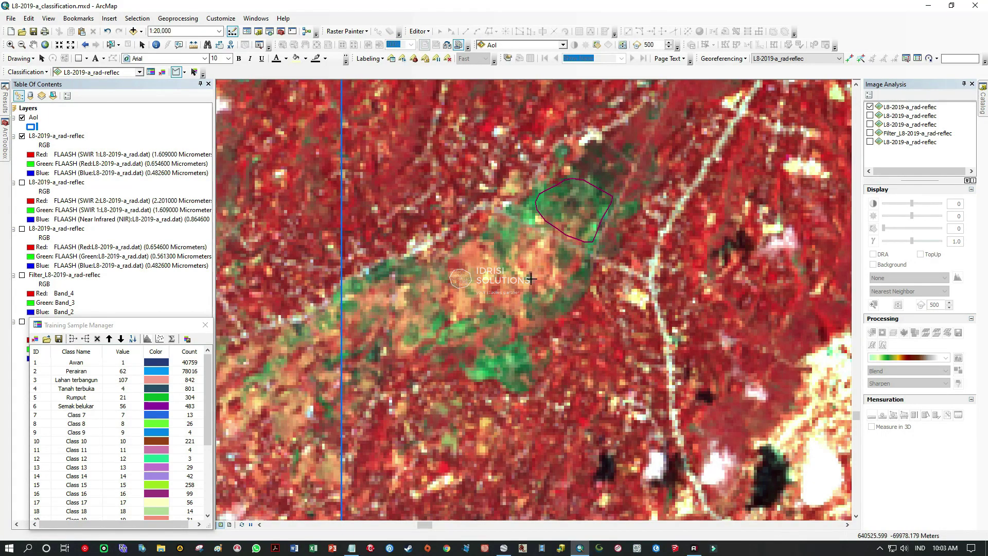
Draw a training sample polygon on the dark green strip along the southeastern edge of the large farmland area
scroll(540, 258, up, 5)
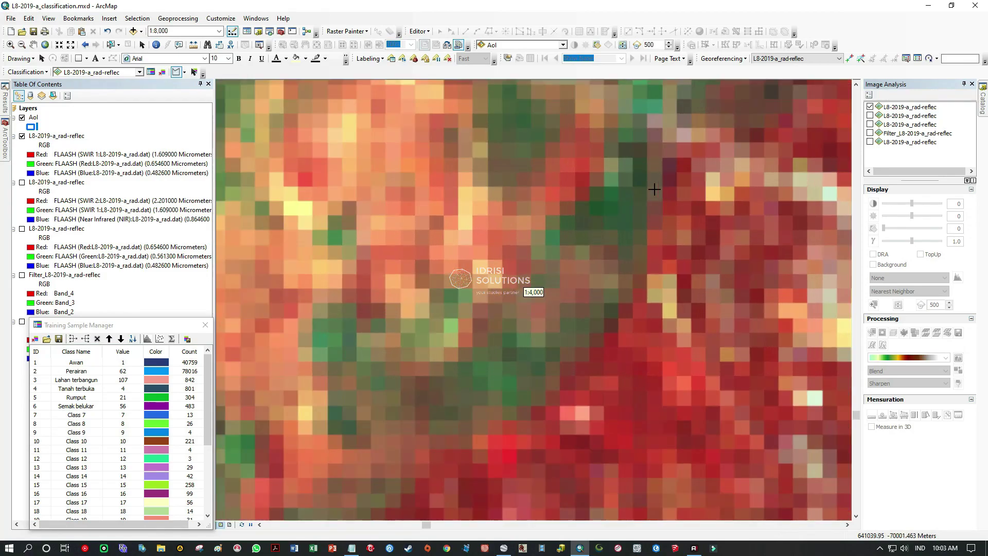
mouse_move(643, 190)
mouse_down()
mouse_move(584, 225)
mouse_move(642, 208)
mouse_move(643, 195)
mouse_up()
mouse_move(547, 352)
mouse_down()
mouse_move(629, 227)
mouse_move(590, 274)
mouse_up()
double_click(620, 265)
Draw further training sample polygons on the remaining green patches of the same farmland area
scroll(491, 278, down, 2)
drag(437, 395, 555, 263)
click(556, 263)
click(526, 241)
click(444, 302)
click(506, 306)
click(561, 338)
scroll(550, 326, up, 2)
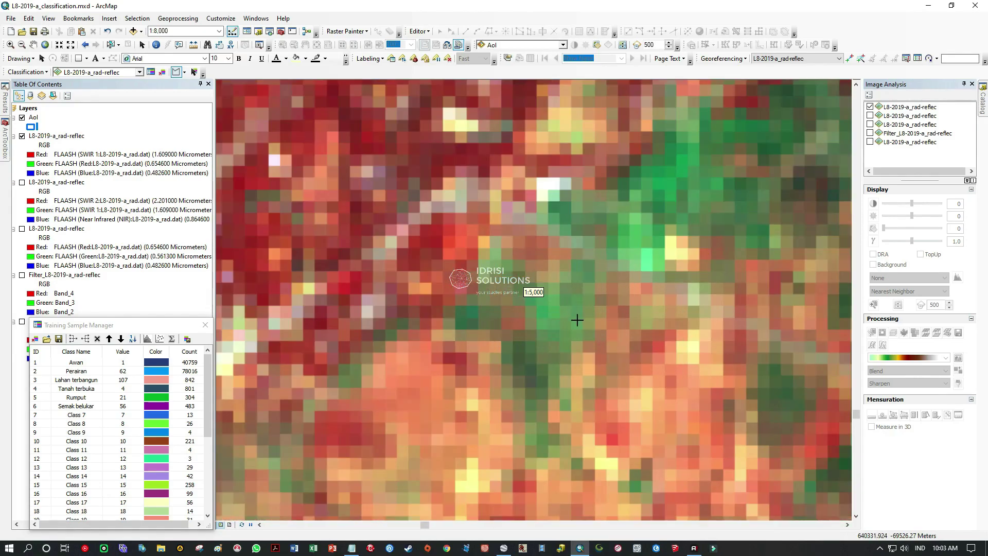
scroll(581, 328, down, 4)
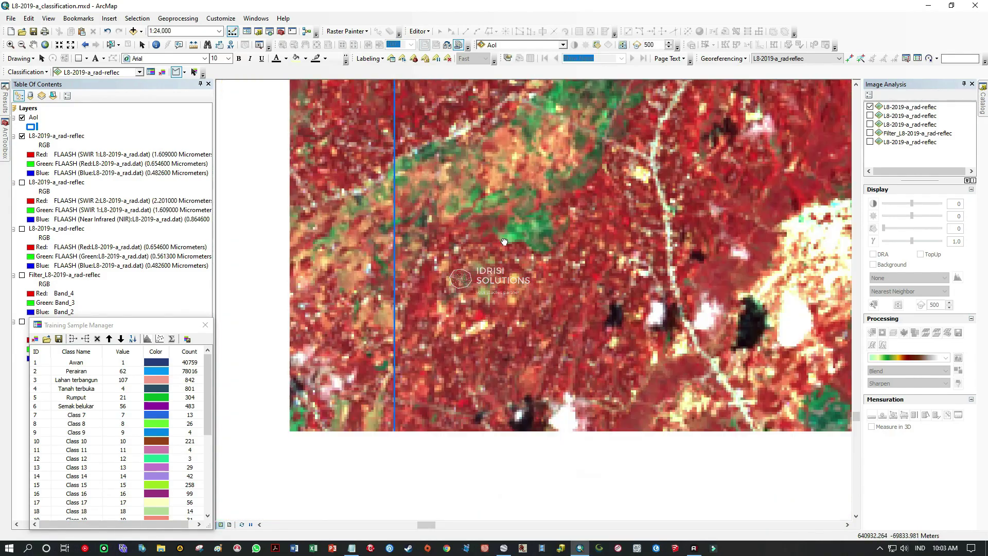
Draw training sample polygons on the triangular green field between the two converging roads and on the narrow green strip north of it
scroll(478, 430, up, 2)
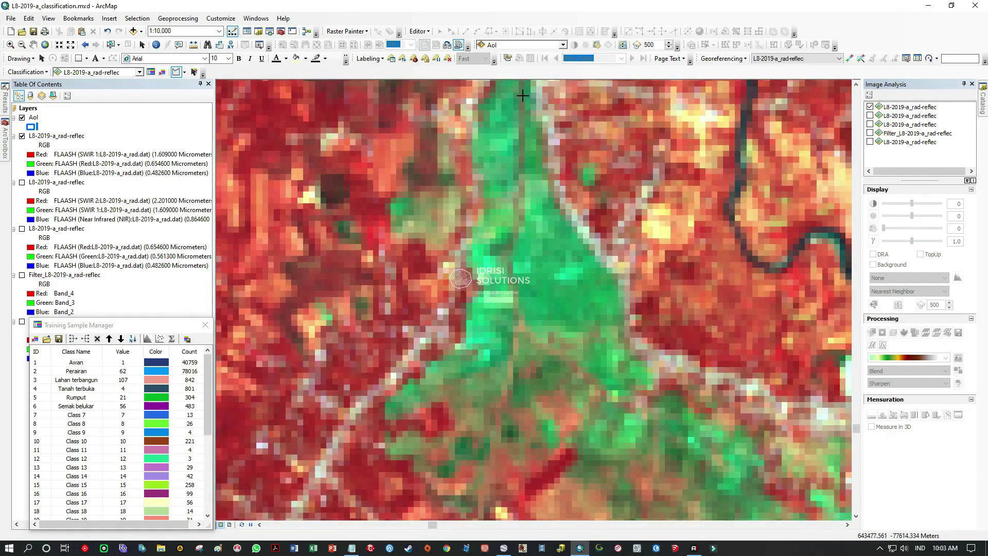
drag(523, 94, 524, 155)
click(530, 348)
click(535, 368)
click(550, 387)
click(576, 404)
click(598, 410)
double_click(610, 403)
click(516, 177)
click(512, 173)
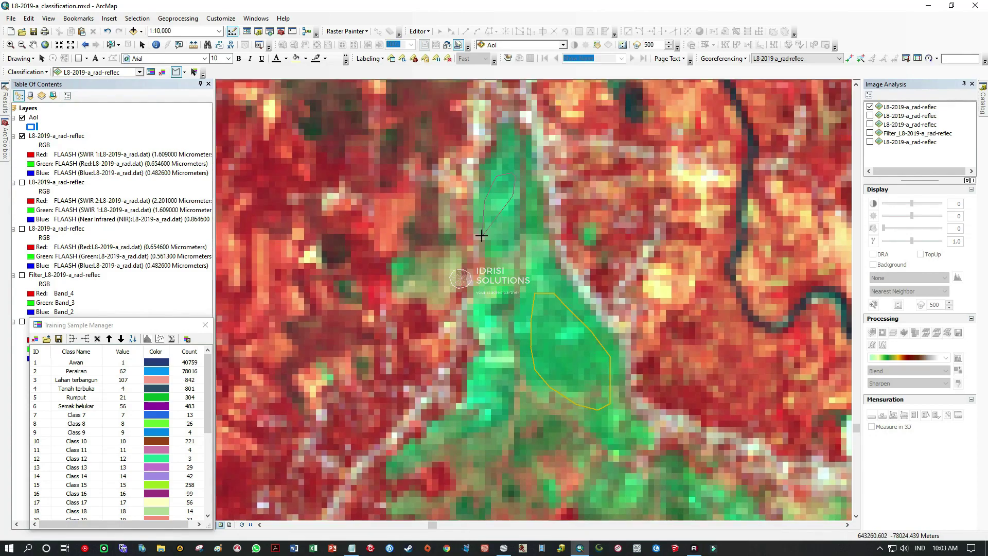
Draw a curved training sample polygon on the green farmland southeast of the triangular field
drag(524, 389, 444, 200)
click(546, 337)
click(561, 329)
click(581, 326)
click(603, 335)
click(642, 371)
click(666, 385)
double_click(676, 378)
drag(676, 378, 391, 276)
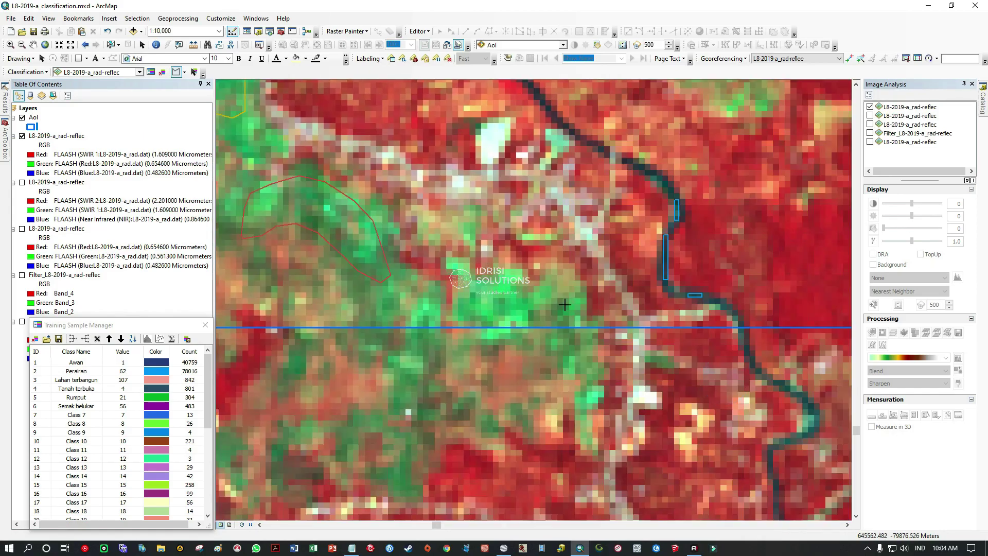
Draw three training sample polygons on the adjoining teal fields in the farmland between the northern volcanoes
scroll(513, 231, down, 6)
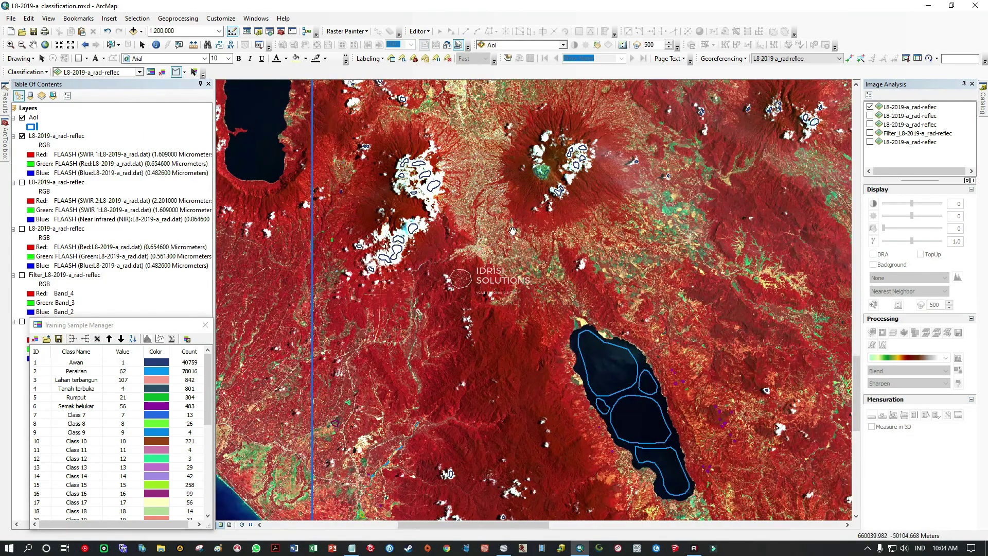
drag(512, 231, 488, 437)
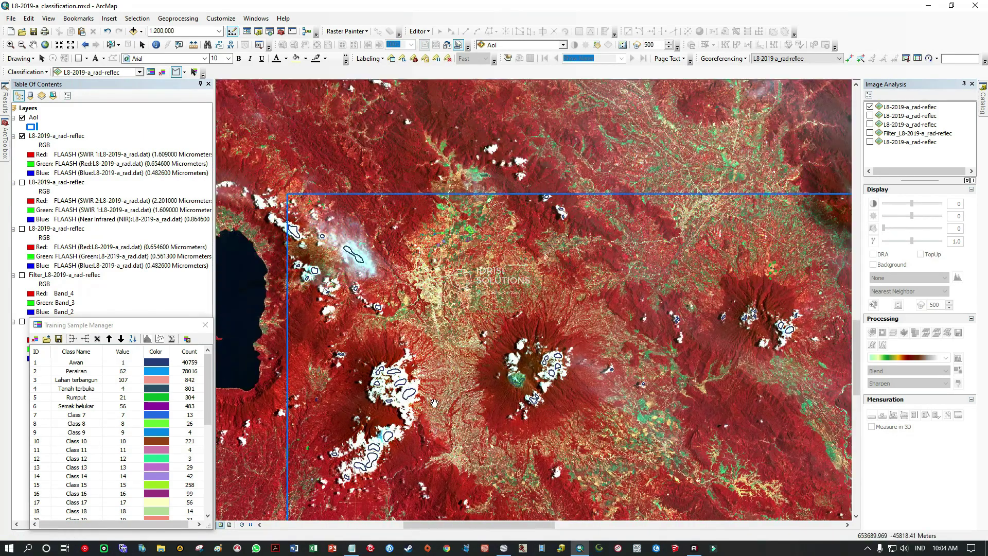
drag(570, 405, 450, 298)
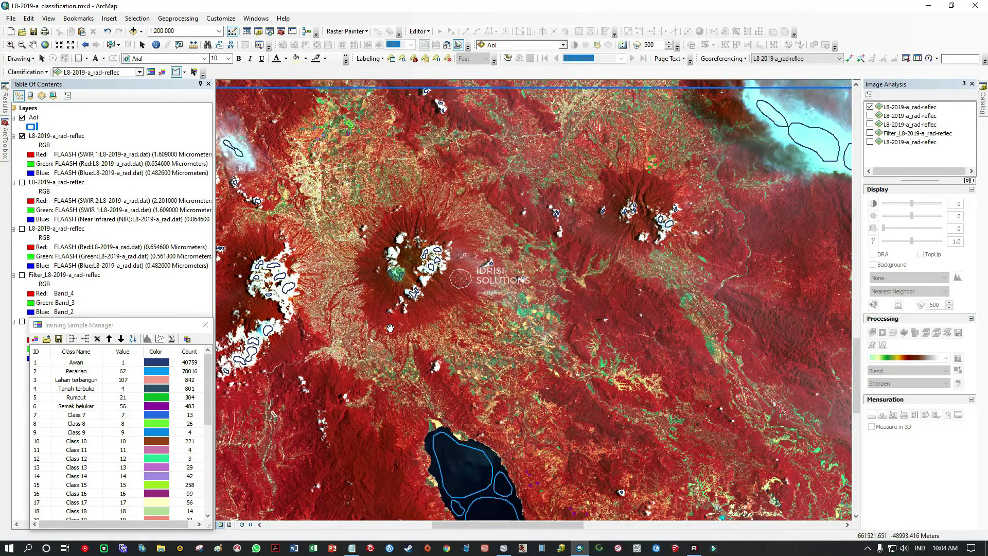
scroll(546, 324, up, 4)
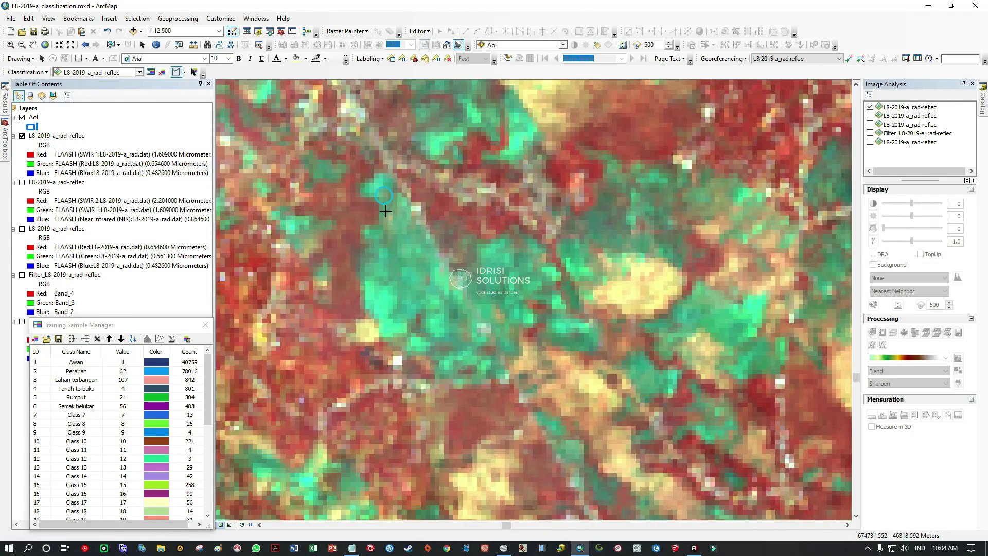
mouse_move(385, 211)
mouse_down()
mouse_move(390, 325)
mouse_move(445, 348)
mouse_move(452, 304)
mouse_move(407, 217)
mouse_up()
scroll(526, 279, down, 1)
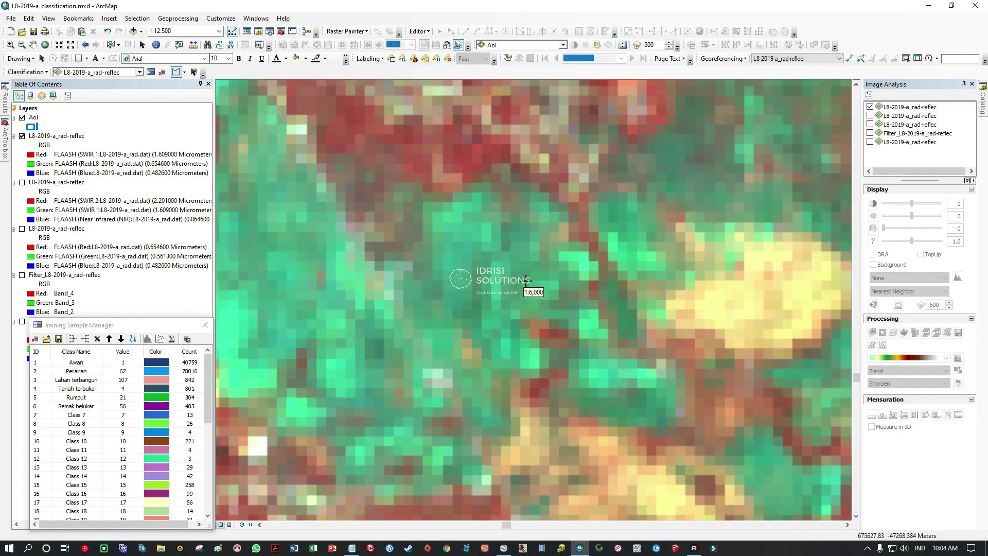
mouse_move(473, 207)
mouse_down()
mouse_move(427, 242)
mouse_move(461, 331)
mouse_move(517, 355)
mouse_move(526, 250)
mouse_up()
double_click(548, 268)
mouse_move(404, 171)
mouse_down()
mouse_move(391, 246)
mouse_move(403, 362)
mouse_move(465, 357)
mouse_move(489, 301)
mouse_move(446, 213)
mouse_up()
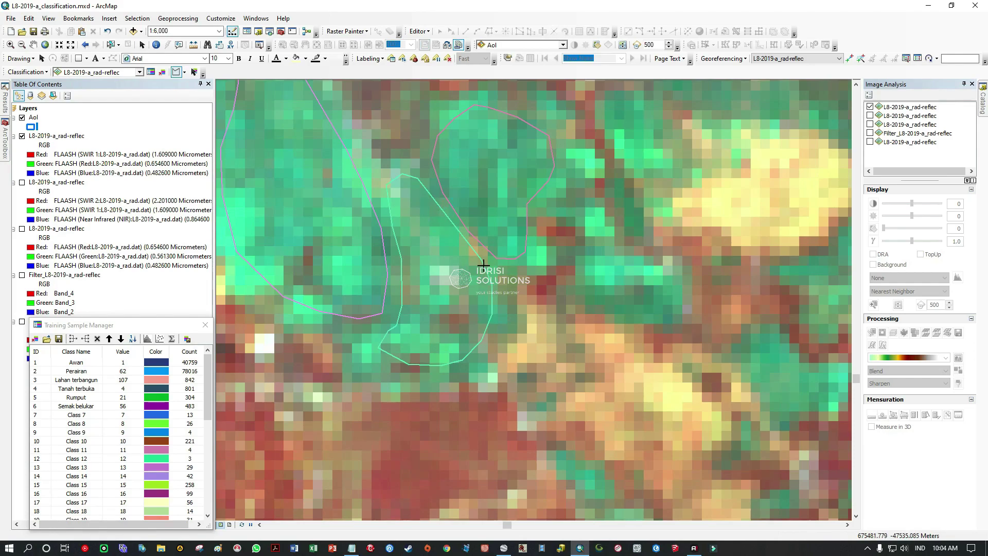
Draw training sample polygons on the teal fields southeast and south of the large pale yellow field
scroll(501, 262, down, 5)
scroll(531, 261, up, 2)
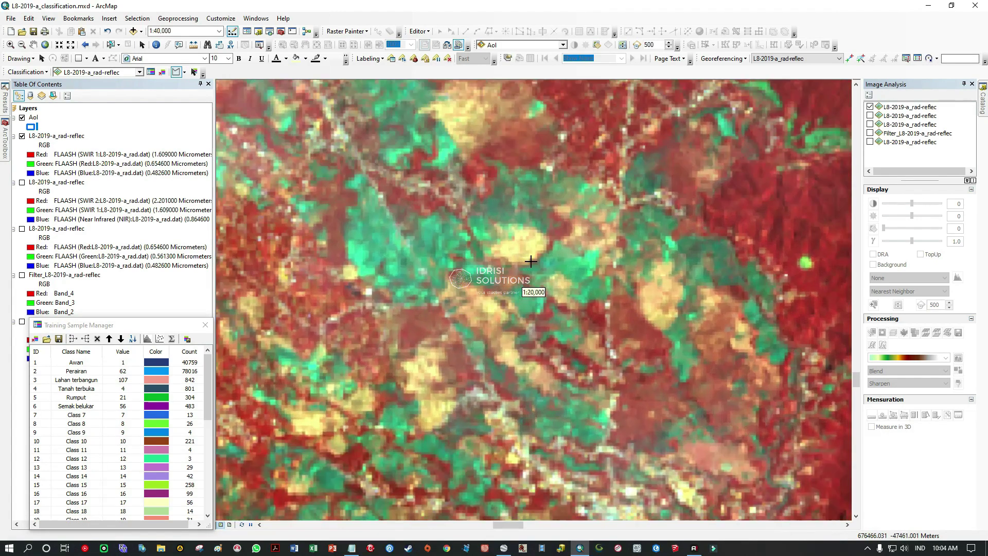
drag(434, 178, 599, 316)
drag(529, 231, 479, 266)
scroll(533, 273, up, 2)
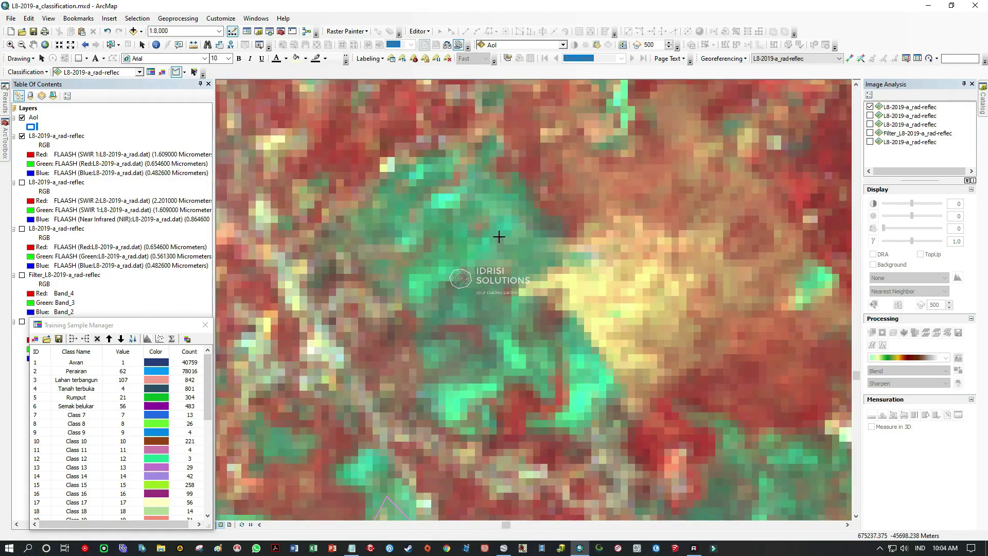
drag(538, 331, 448, 192)
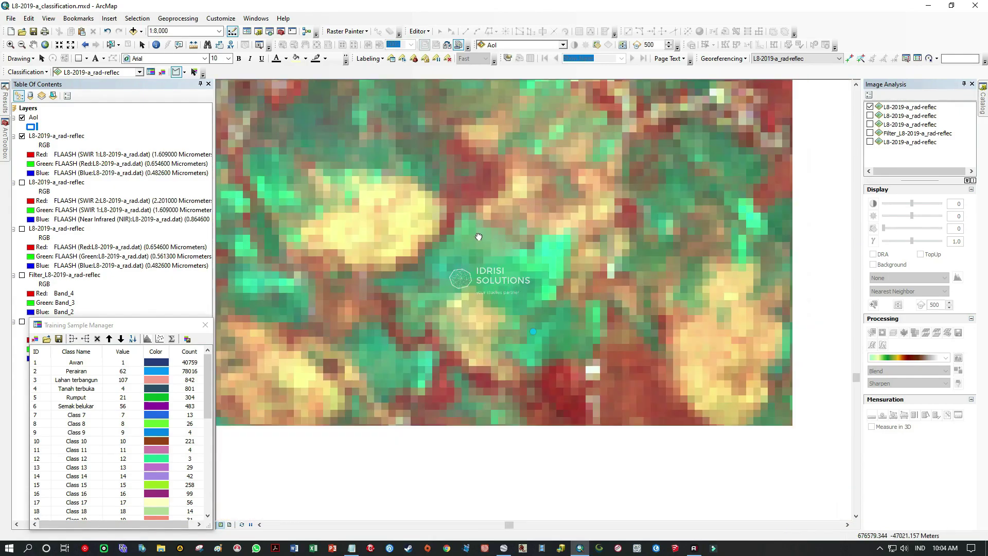
click(509, 228)
click(457, 194)
click(431, 194)
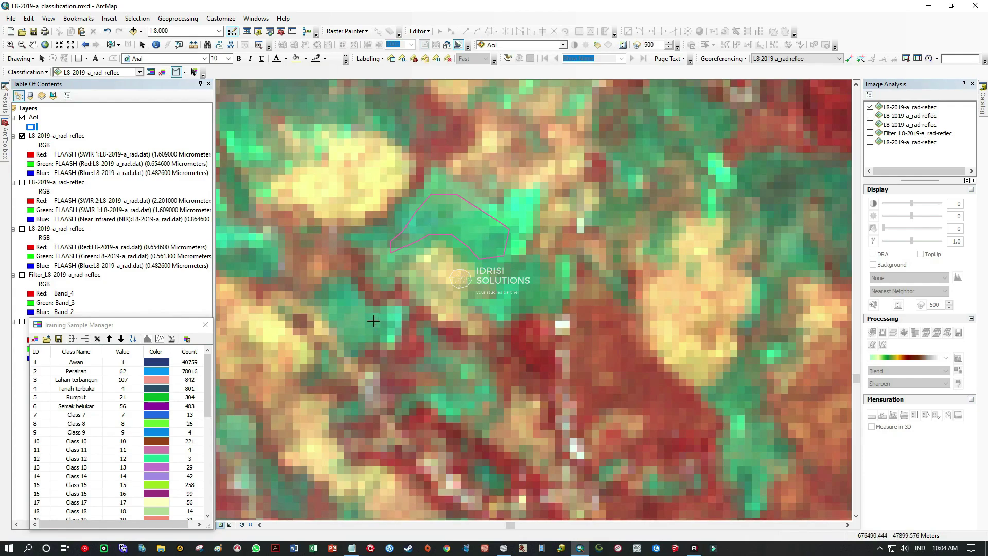
double_click(363, 334)
Draw a training sample polygon on the next green field farther east in the same farmland
drag(684, 236, 340, 280)
click(518, 221)
click(470, 207)
click(434, 207)
click(408, 222)
double_click(504, 297)
Draw training sample polygons on the two elongated green fields along the farmland's eastern side
drag(442, 371, 433, 102)
click(395, 161)
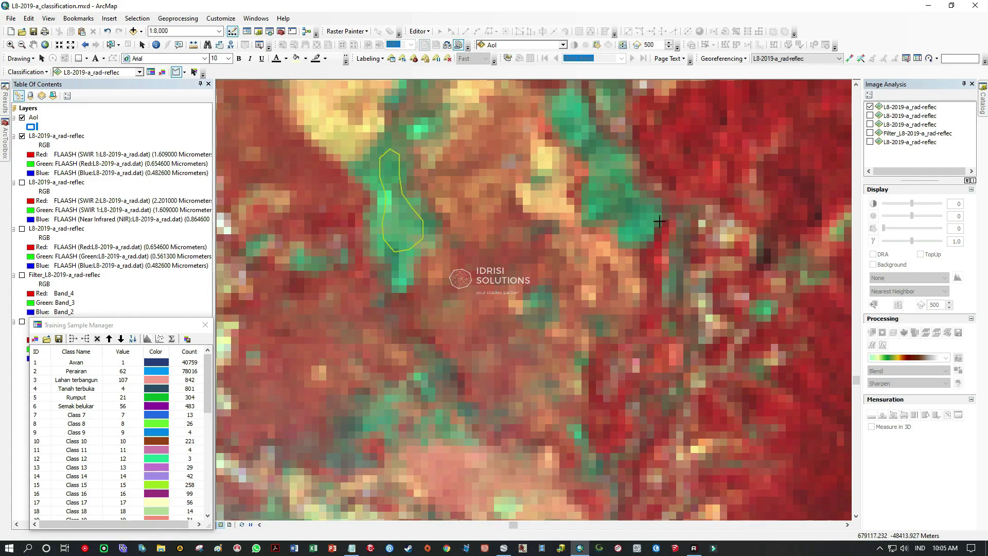
click(573, 106)
click(595, 160)
double_click(631, 219)
Draw training sample polygons on the narrow green band in the densely mixed farmland and on a small green field farther southwest
scroll(630, 219, up, 3)
drag(380, 288, 741, 206)
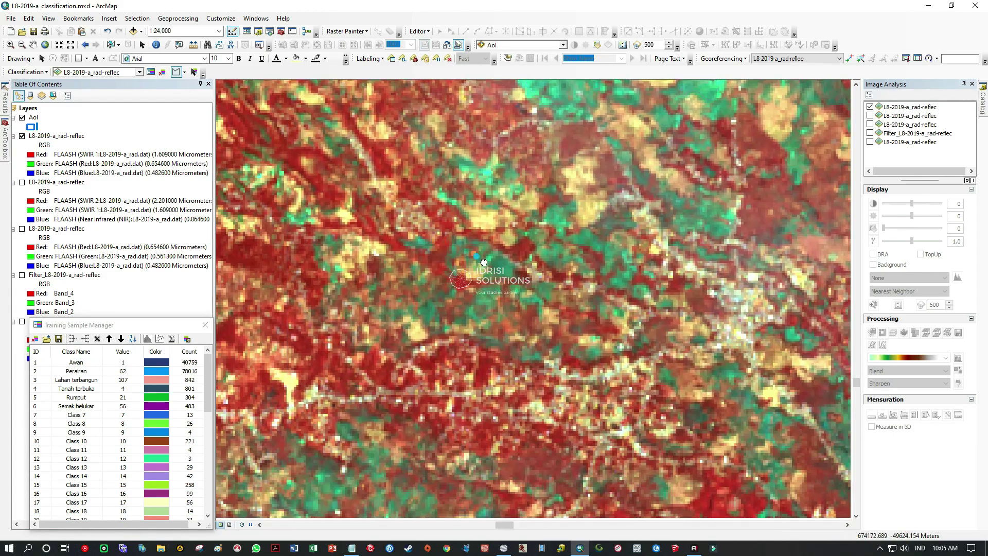
scroll(444, 179, down, 3)
drag(789, 129, 529, 242)
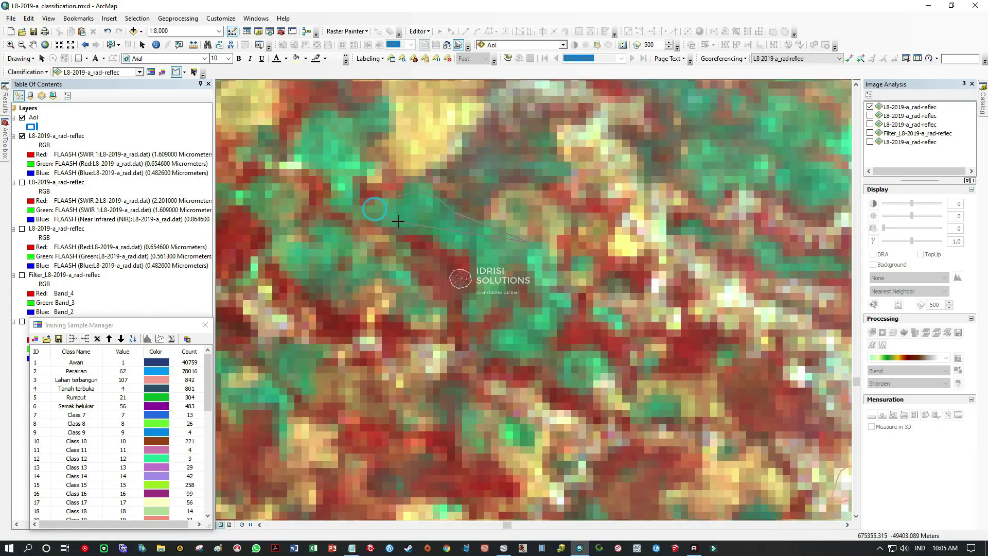
scroll(515, 251, up, 5)
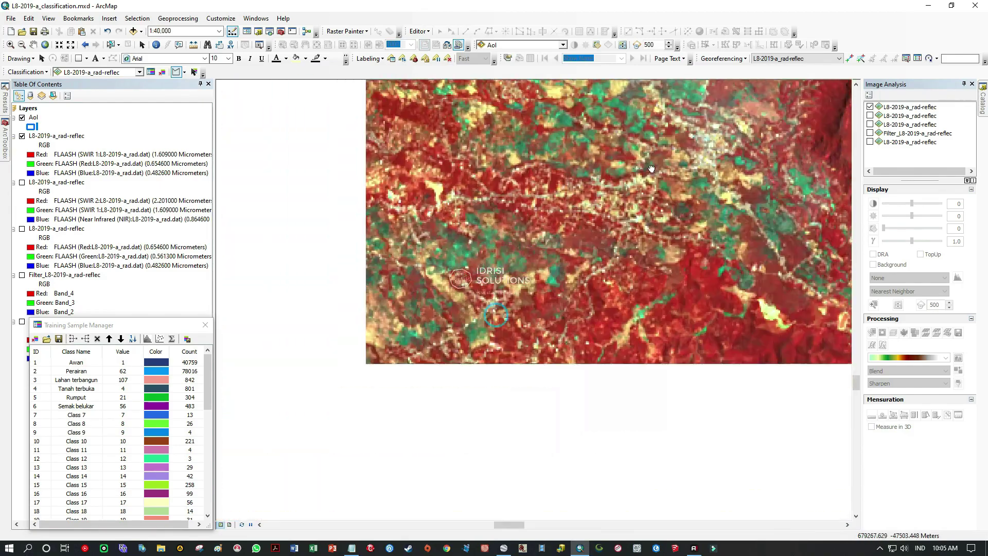
scroll(557, 251, down, 5)
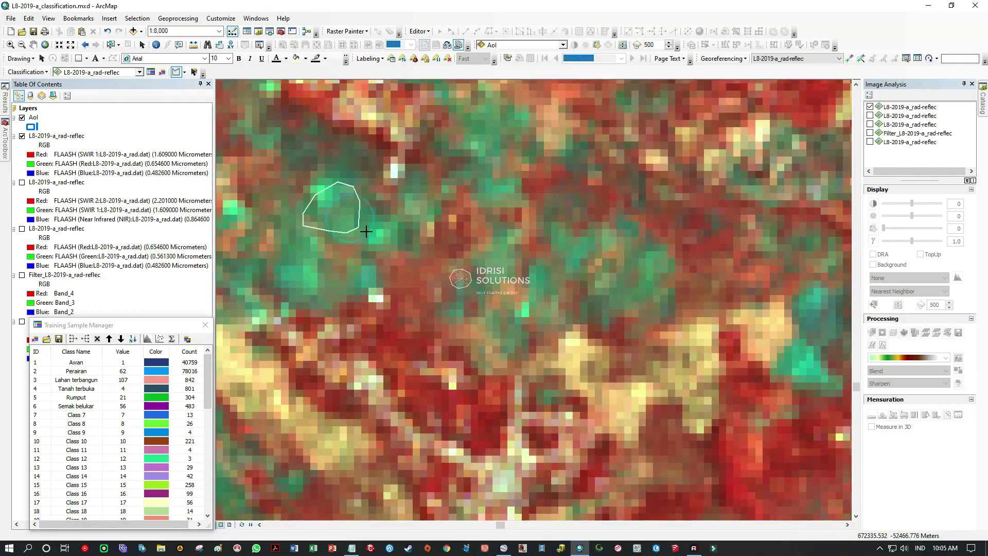
Draw training sample polygons on the bright green branching valley bottoms in the southeastern part of the image
scroll(499, 260, up, 8)
scroll(693, 330, down, 9)
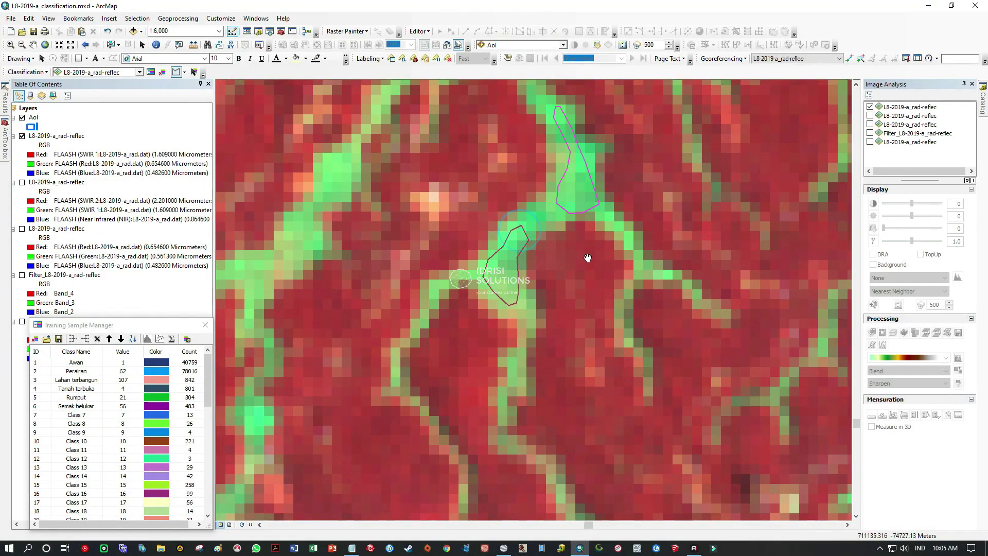
drag(278, 348, 381, 236)
drag(380, 236, 406, 244)
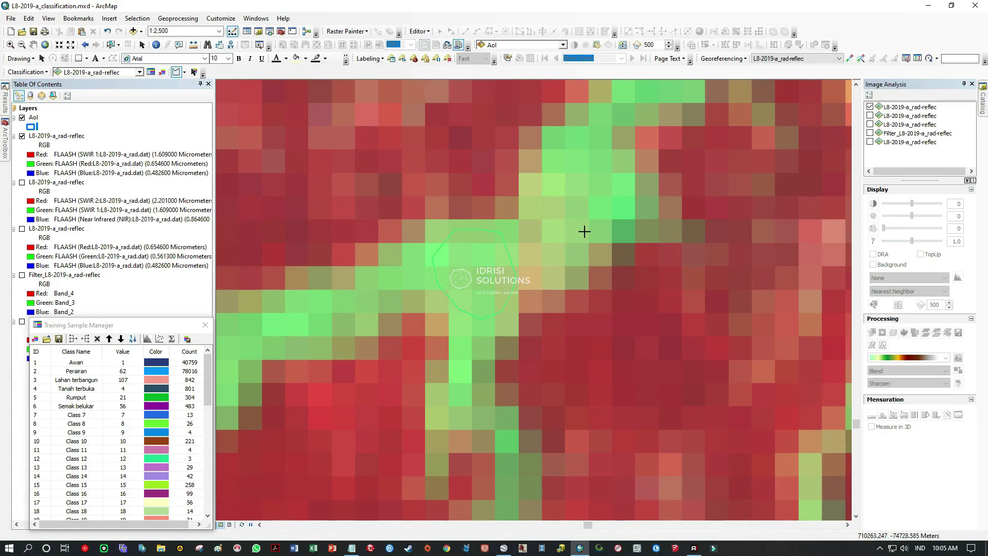
Draw a training sample polygon on the narrow green valley just west of the eastern AoI boundary
scroll(489, 341, down, 5)
scroll(540, 324, up, 4)
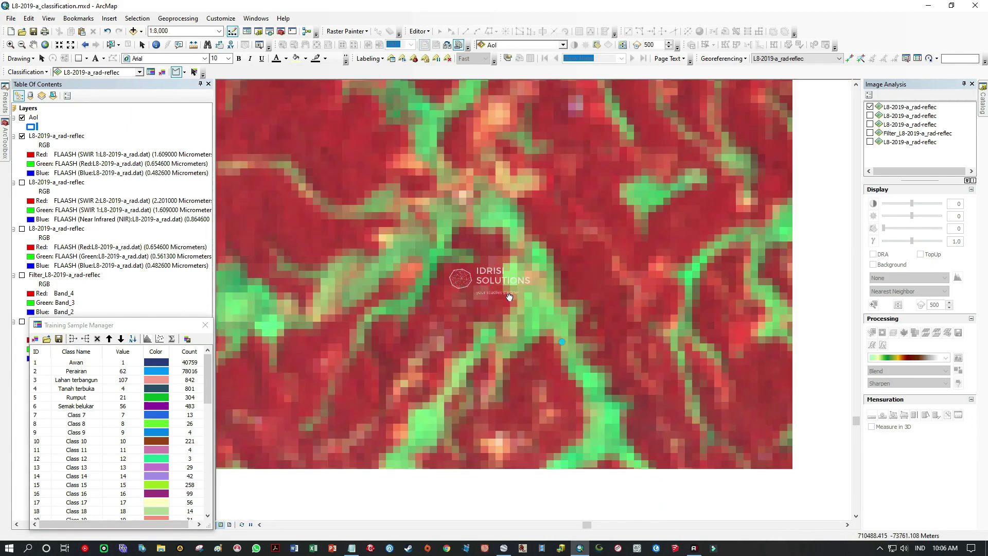
scroll(540, 323, down, 4)
scroll(497, 354, up, 3)
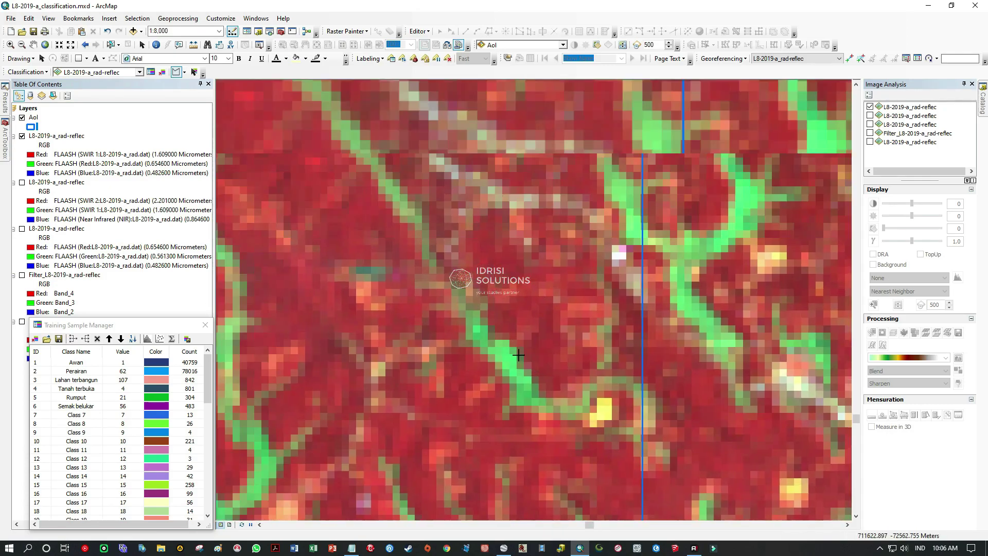
scroll(518, 355, down, 6)
mouse_move(540, 426)
mouse_down()
mouse_move(425, 258)
mouse_move(558, 474)
mouse_up()
scroll(579, 446, up, 7)
scroll(575, 442, up, 4)
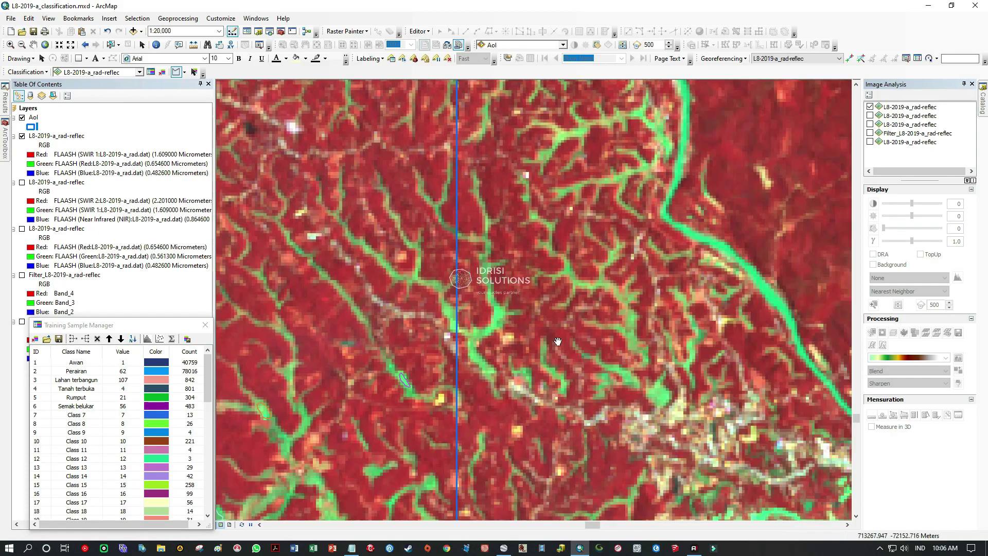
Draw two neighbouring training sample polygons on the light green valley floors farther north, inside the AoI boundary
scroll(518, 335, down, 7)
drag(582, 299, 484, 288)
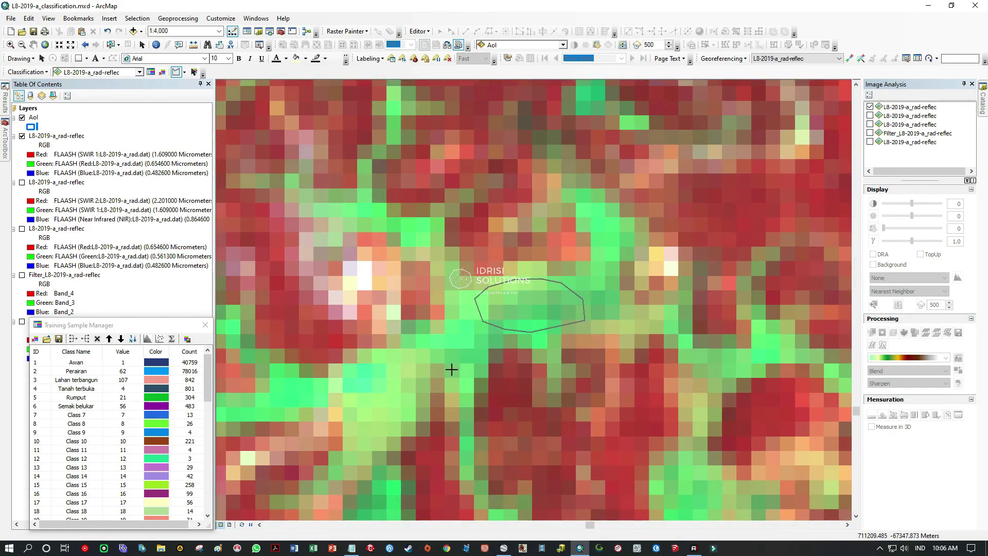
drag(358, 422, 406, 435)
scroll(517, 255, up, 3)
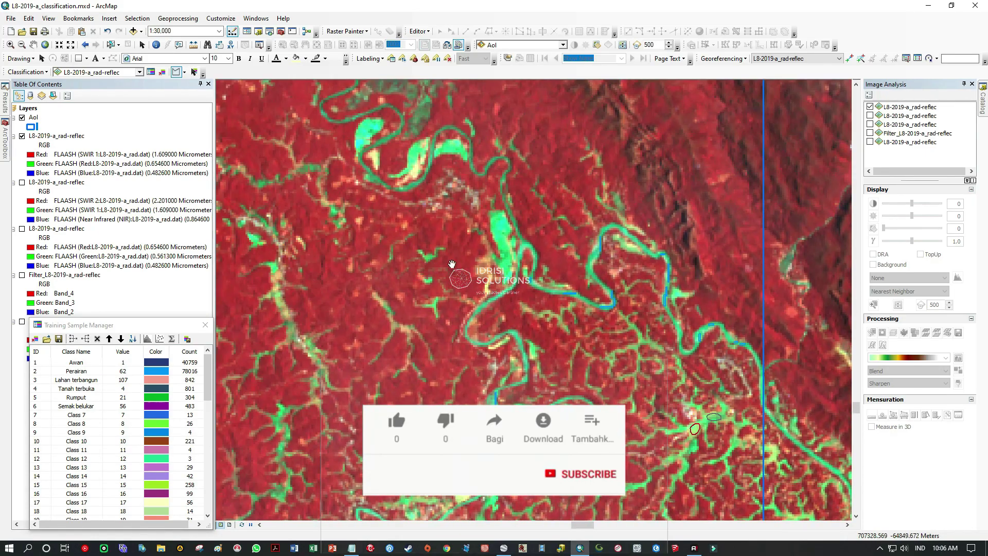
Draw training sample polygons on the narrow green valleys farther southwest
scroll(517, 256, down, 5)
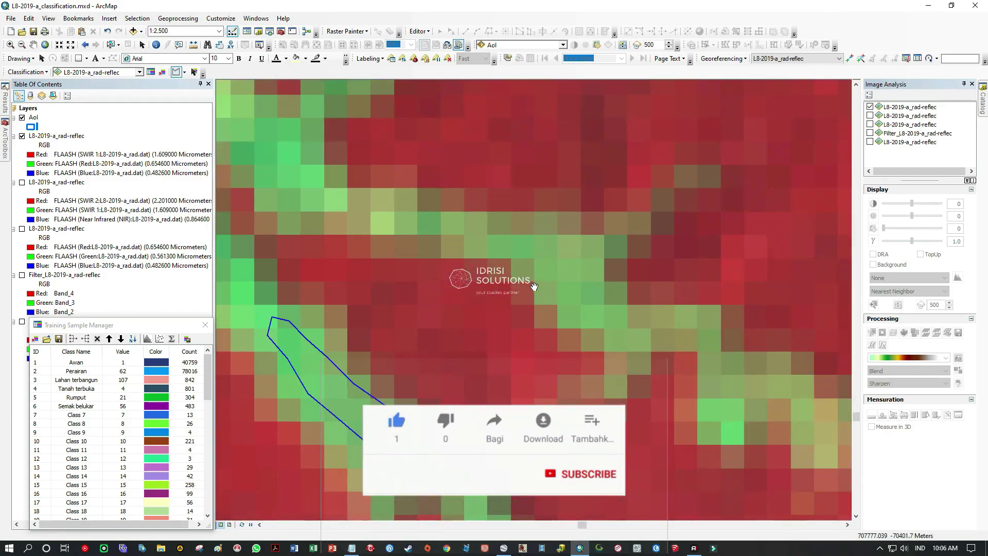
drag(534, 287, 435, 298)
click(505, 284)
click(448, 257)
click(447, 278)
scroll(502, 293, up, 6)
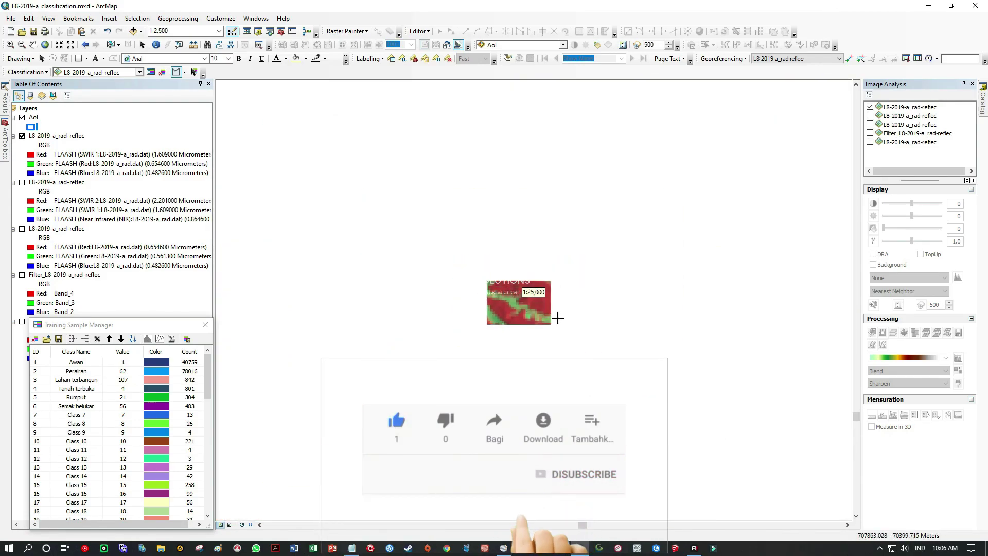
Locate the green farmland southeast of the clouded volcano and examine its terraced fields in Google Earth Pro
scroll(507, 337, up, 2)
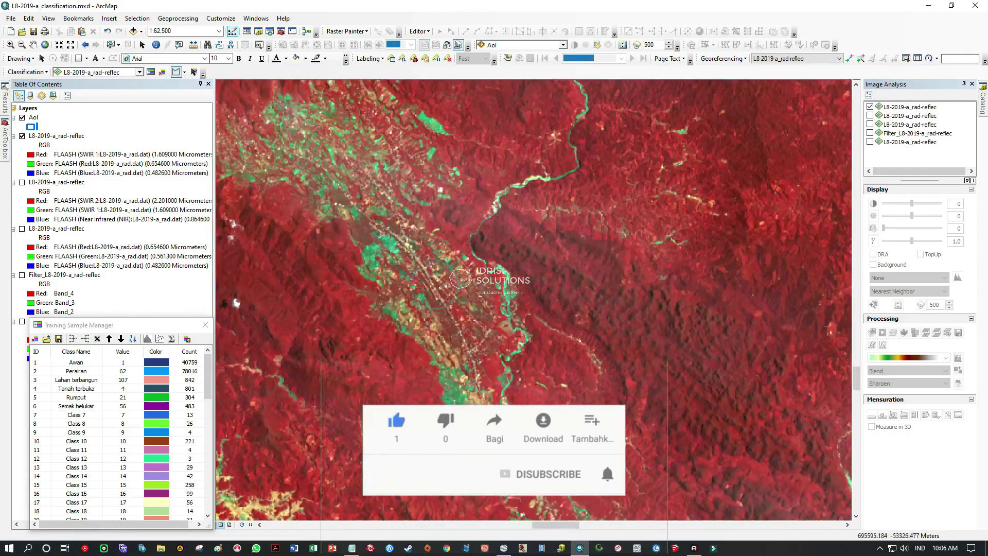
drag(371, 216, 469, 268)
scroll(509, 323, down, 2)
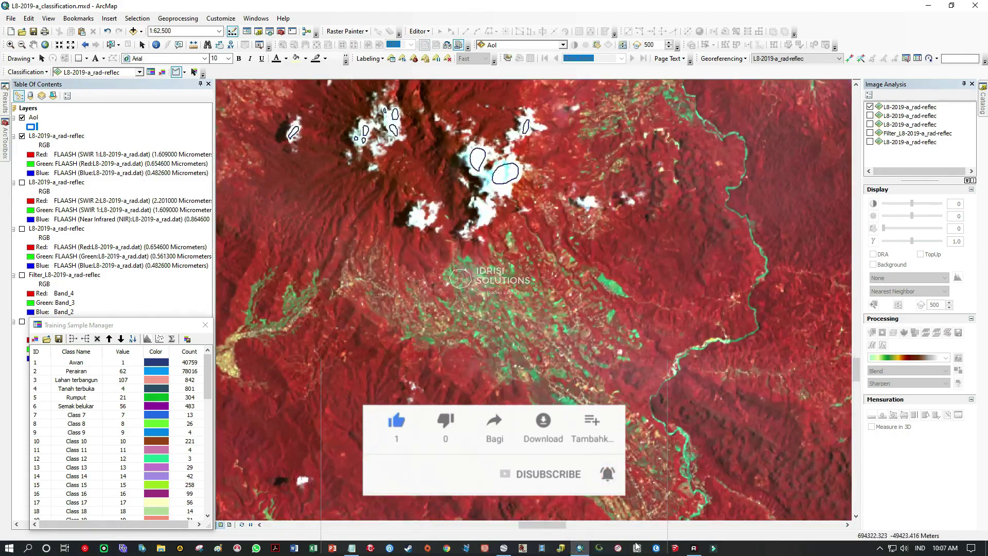
key(alt+Tab)
scroll(620, 337, down, 6)
scroll(620, 338, down, 4)
drag(761, 211, 699, 388)
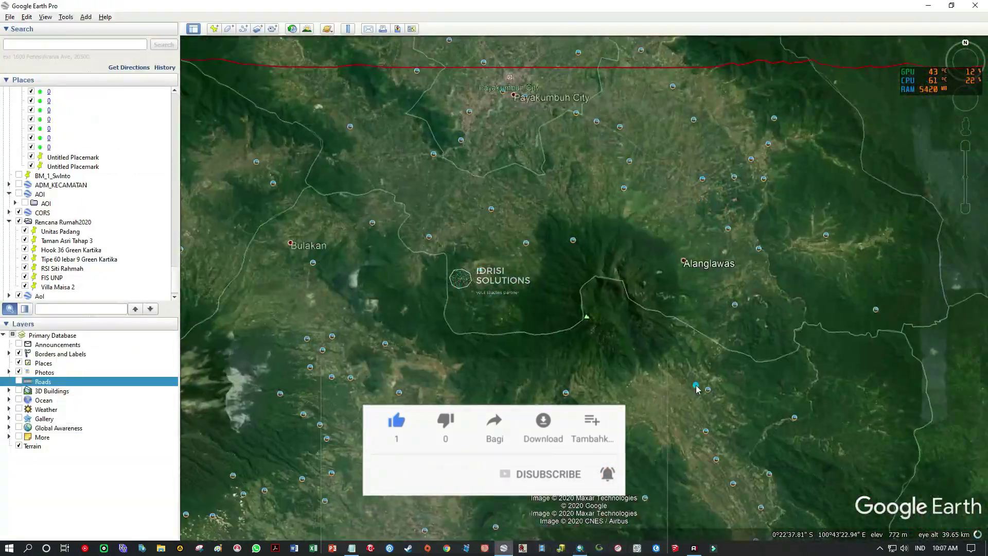
scroll(699, 388, up, 4)
scroll(607, 276, up, 2)
drag(606, 276, 557, 318)
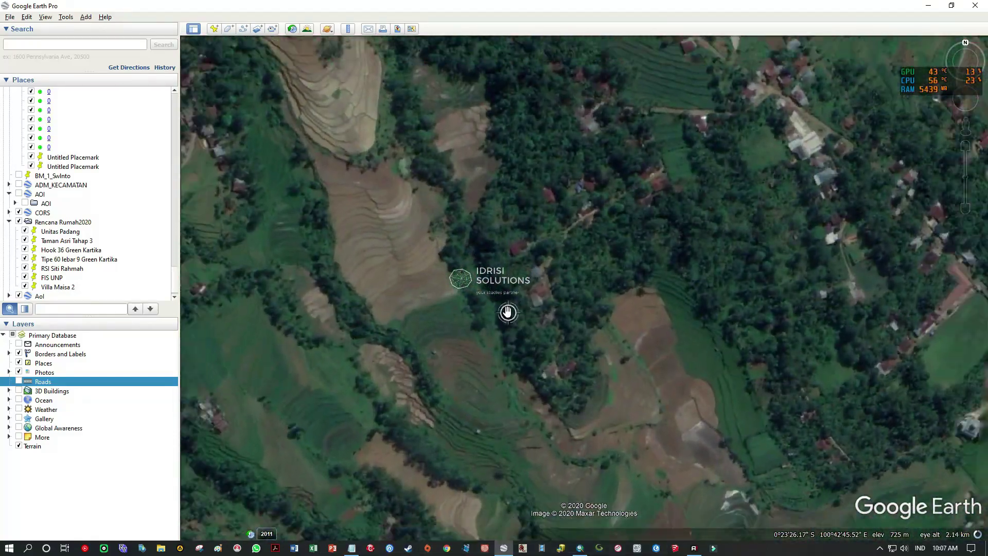
Switch back to ArcMap and draw training sample polygons on the bright green farmland patch and the narrow green strip south of it
key(alt+Tab)
scroll(468, 277, up, 10)
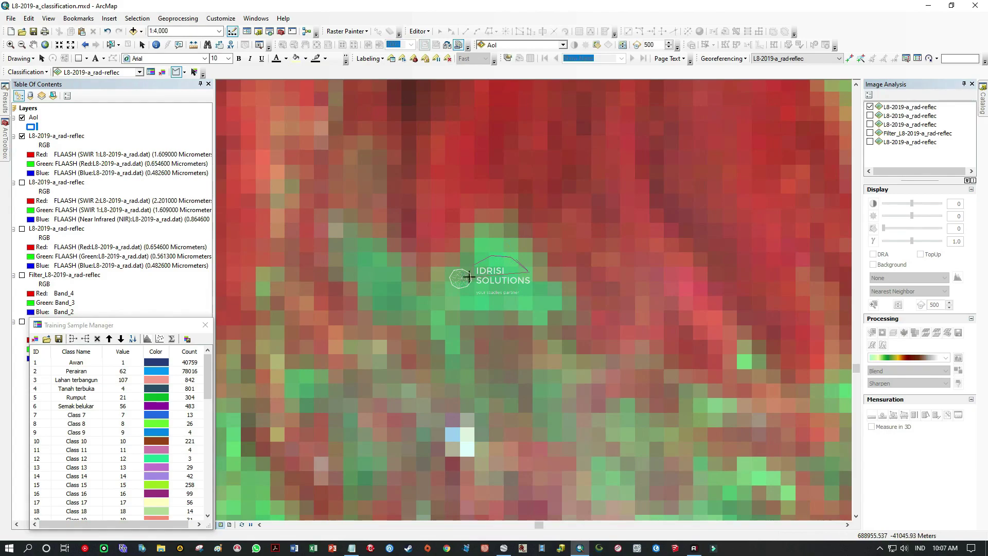
double_click(469, 276)
drag(520, 515, 509, 276)
drag(308, 276, 632, 276)
click(579, 250)
click(564, 231)
key(Right)
key(Down)
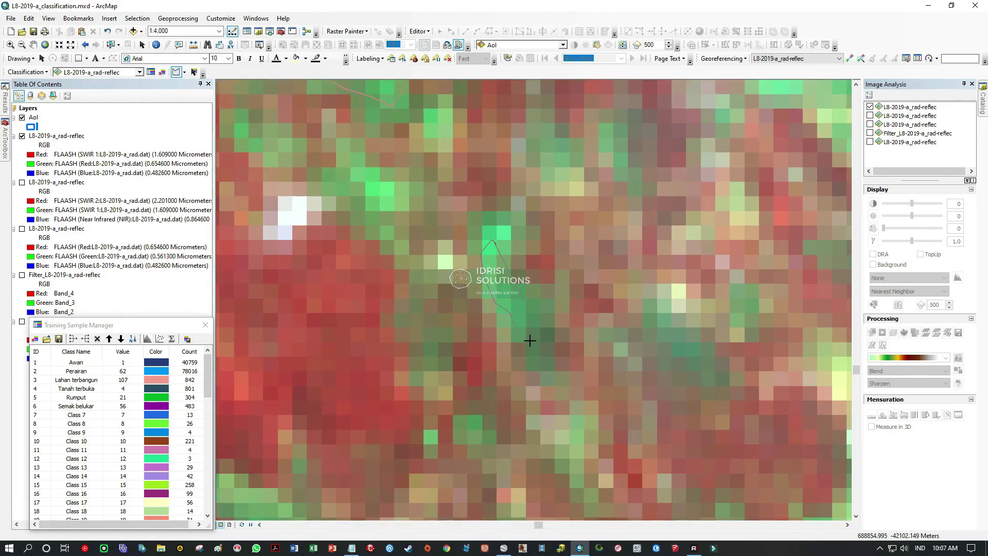
scroll(556, 305, down, 4)
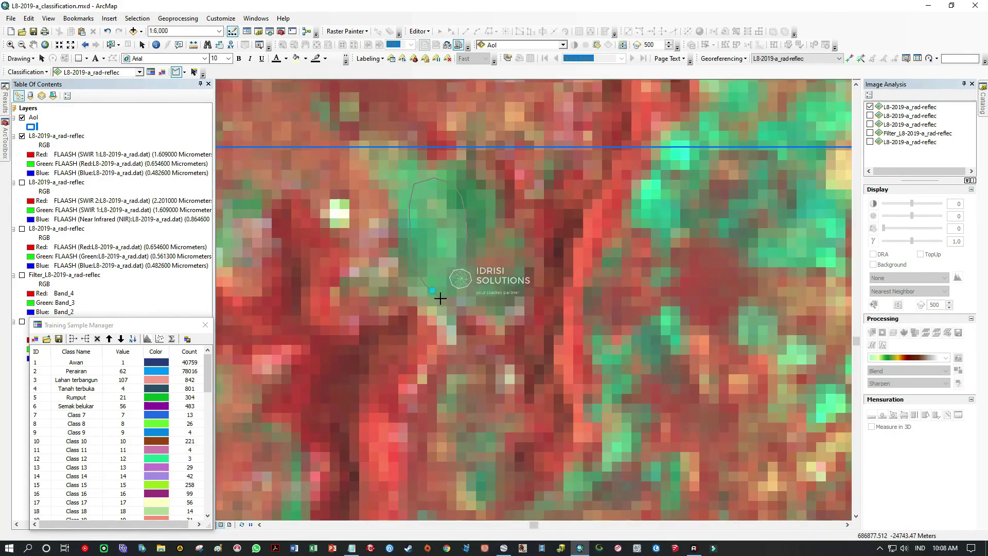
Complete the training sample polygon around the elongated green patch just south of the northern AoI boundary
click(441, 299)
click(459, 297)
double_click(472, 287)
drag(247, 319, 474, 186)
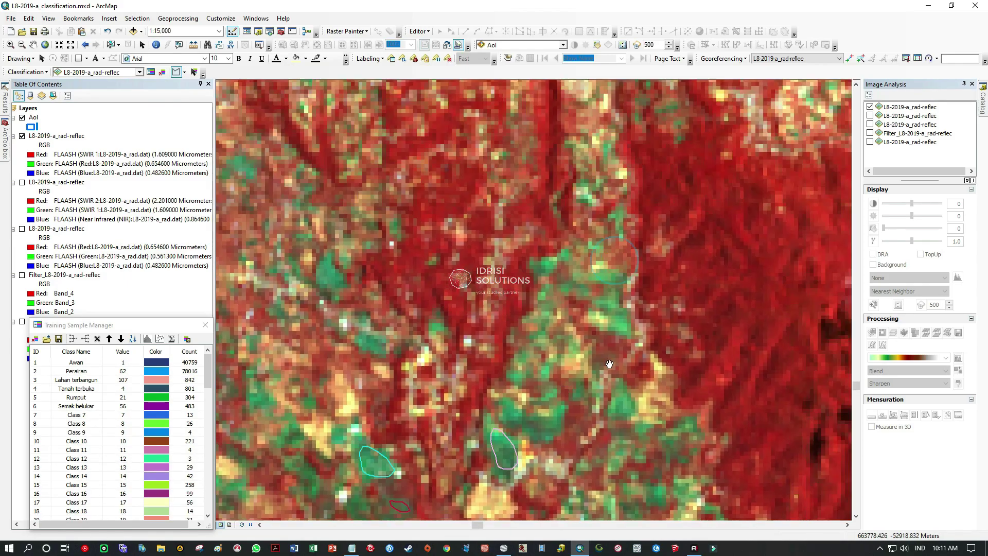
Draw a training sample polygon on the branching green valley beside the red forest slope, southeast of the central clouded volcano
scroll(554, 350, down, 5)
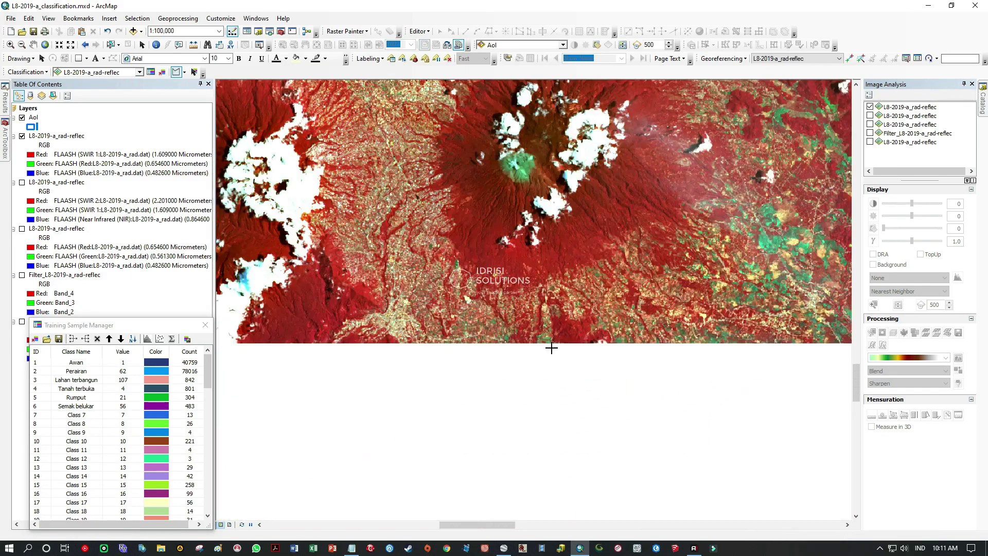
scroll(547, 345, down, 3)
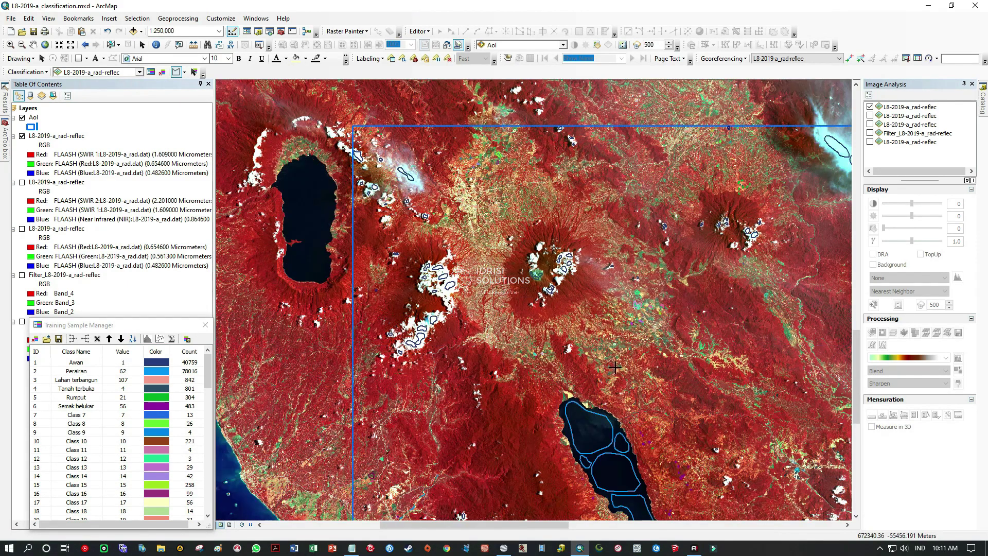
scroll(576, 337, up, 9)
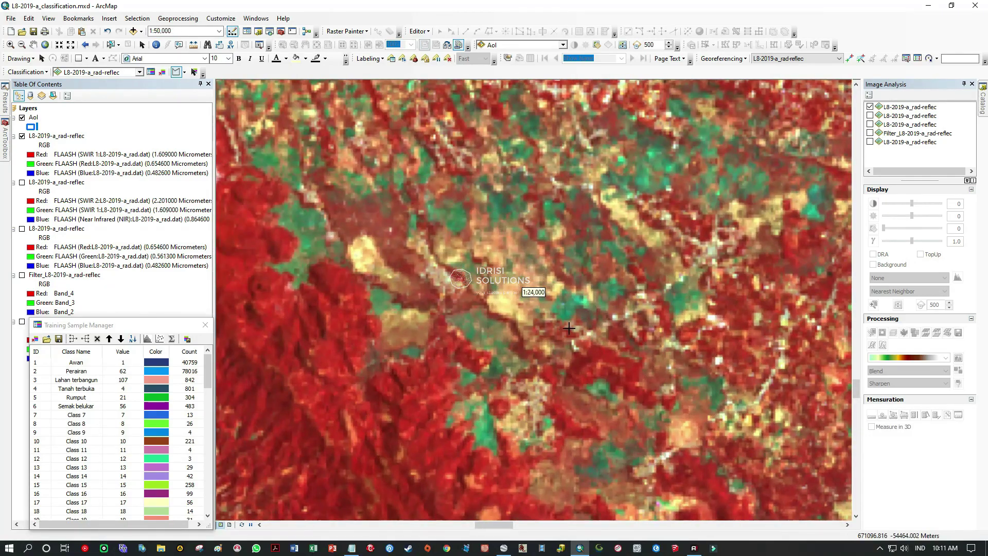
scroll(556, 309, up, 8)
drag(342, 114, 526, 225)
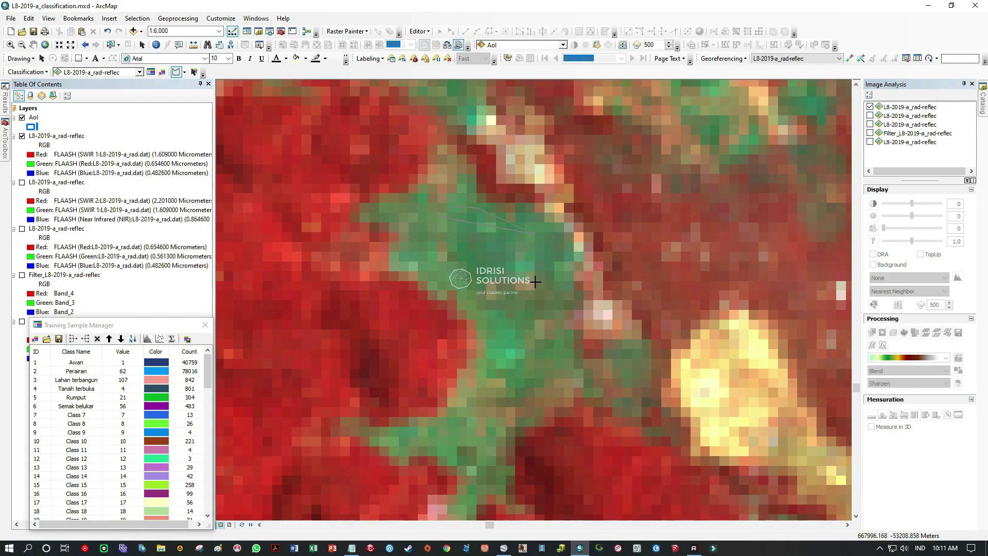
double_click(550, 374)
Outline another nearby green farmland patch southeast of the central volcano as a training sample polygon
drag(573, 225, 554, 425)
scroll(571, 296, down, 5)
scroll(532, 292, up, 6)
click(468, 260)
click(440, 252)
click(412, 265)
click(414, 306)
double_click(479, 294)
Draw a training sample polygon on the narrow green patch bordering the orange fields farther east
drag(772, 303, 554, 265)
click(611, 207)
click(597, 207)
click(577, 265)
click(582, 279)
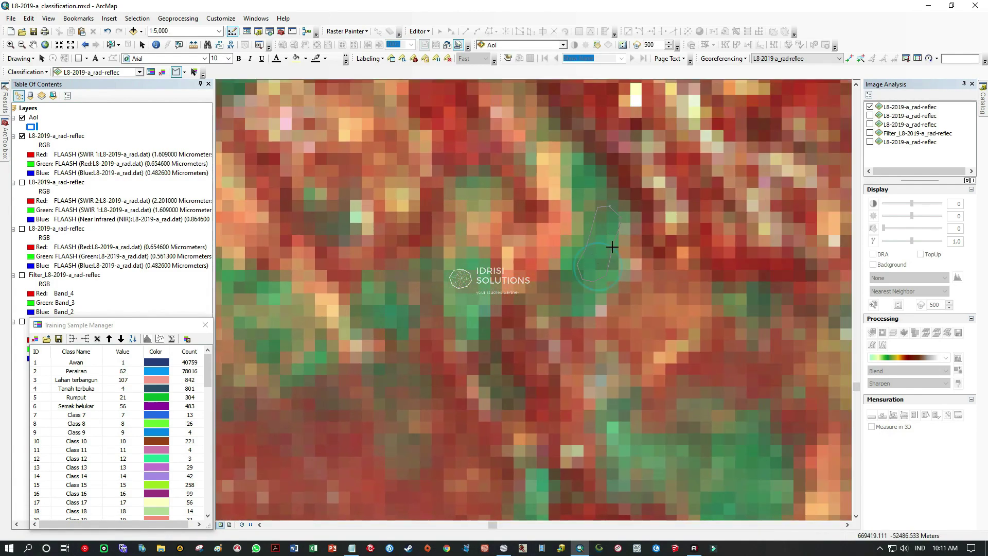
double_click(621, 219)
Draw two training sample polygons, one around the rounded green patch and one on the dark teal patch east of it
drag(774, 488, 554, 265)
click(501, 215)
click(483, 273)
double_click(566, 250)
mouse_move(663, 328)
mouse_down()
mouse_move(496, 267)
mouse_move(430, 370)
mouse_up()
click(486, 207)
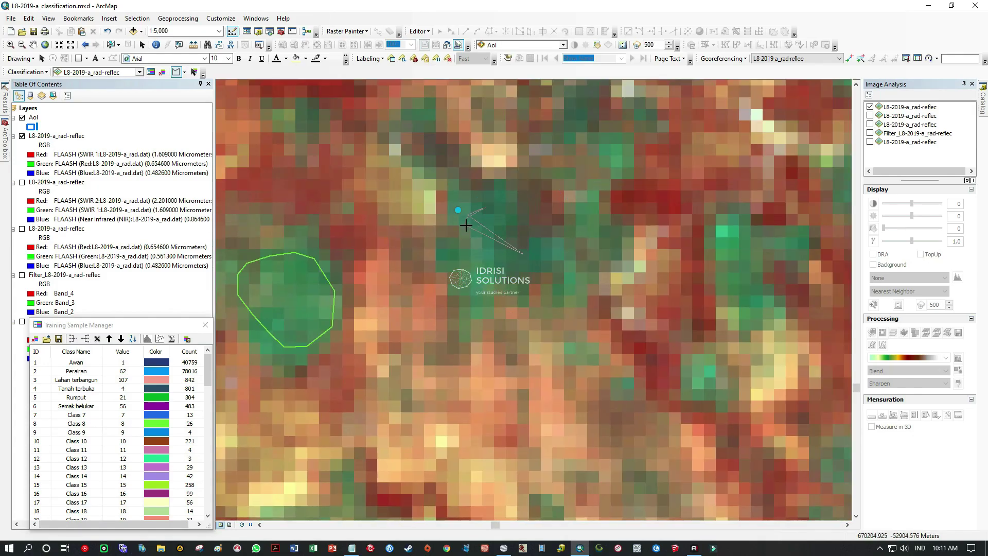
double_click(494, 280)
Draw a training sample polygon on the teal-green field farther southeast, surrounded by orange and dark red land
drag(600, 344, 486, 175)
scroll(529, 254, down, 4)
scroll(630, 342, up, 5)
click(629, 218)
click(579, 195)
click(554, 203)
click(525, 247)
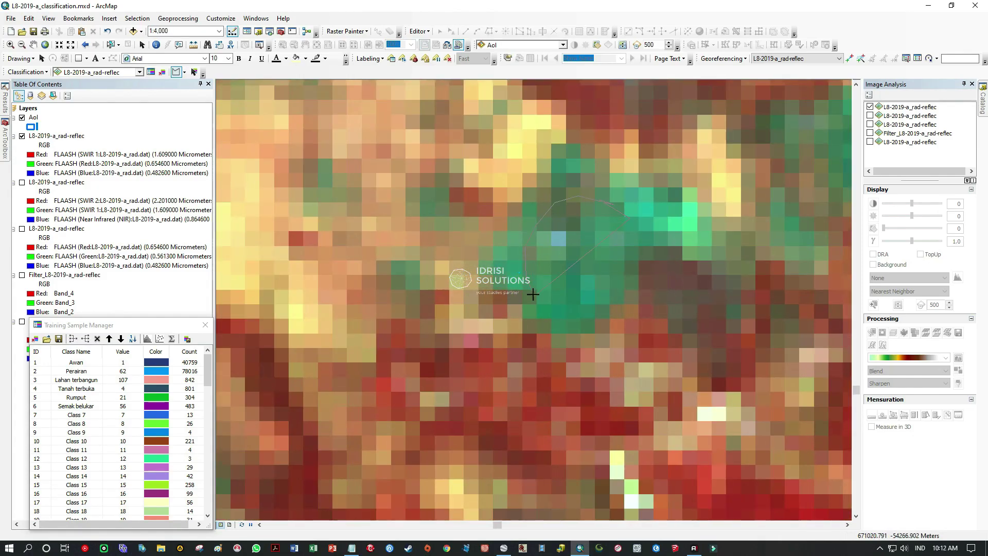
scroll(618, 309, down, 10)
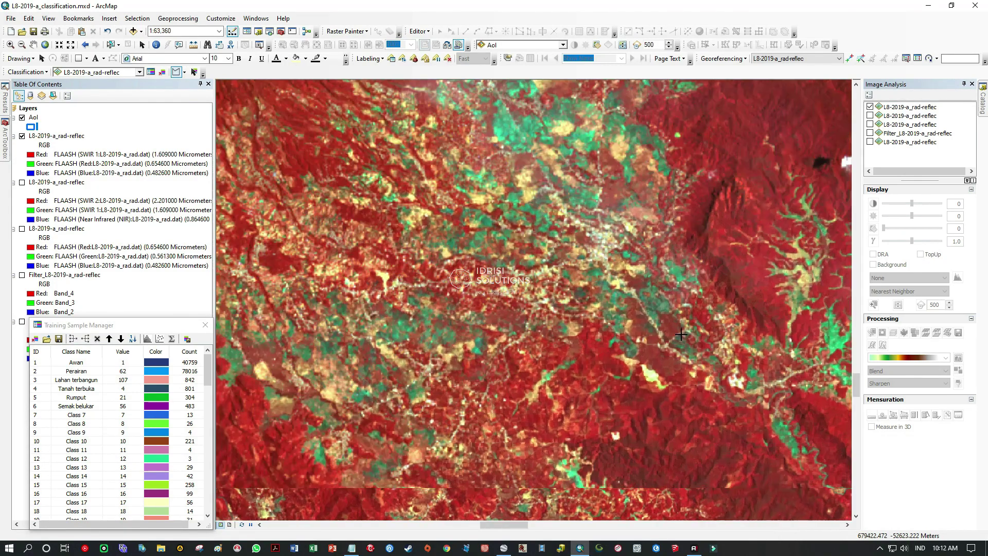
Look over the remaining green areas to the east and zoom the map to the full AoI layer
scroll(681, 335, up, 10)
scroll(587, 317, down, 10)
drag(586, 316, 511, 229)
drag(643, 411, 463, 206)
drag(507, 123, 530, 252)
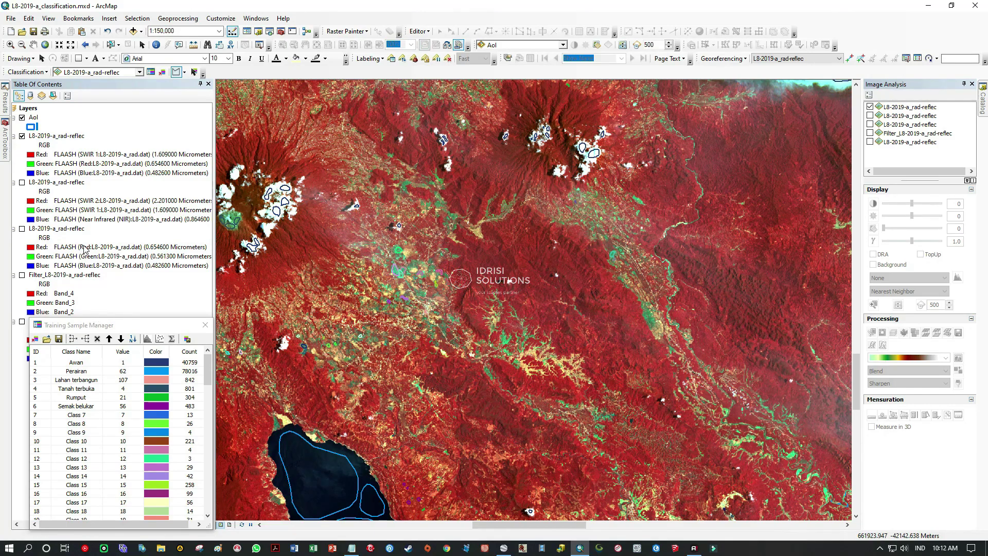
right_click(32, 118)
click(62, 171)
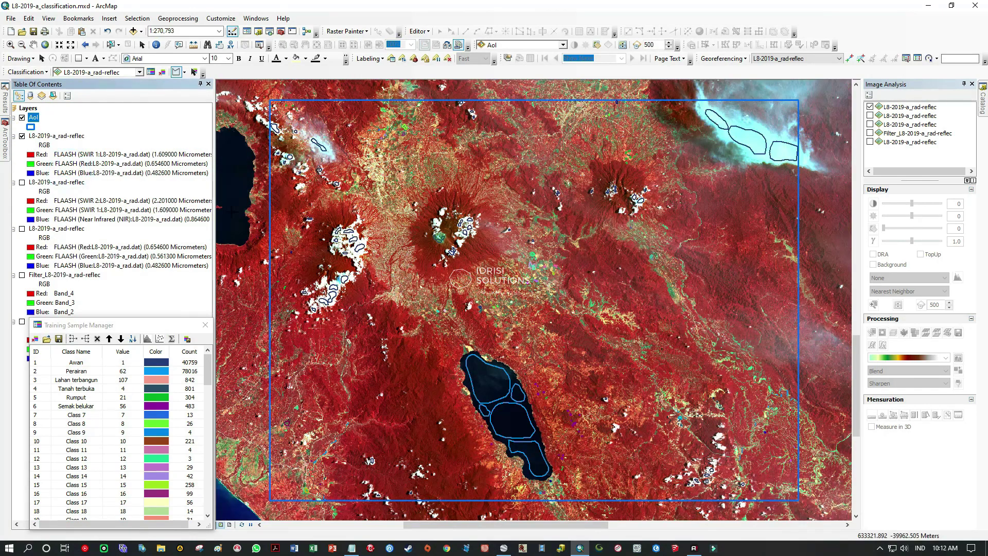
Merge training samples Class 7 through Class 91 into a single class in the Training Sample Manager
drag(148, 328, 159, 253)
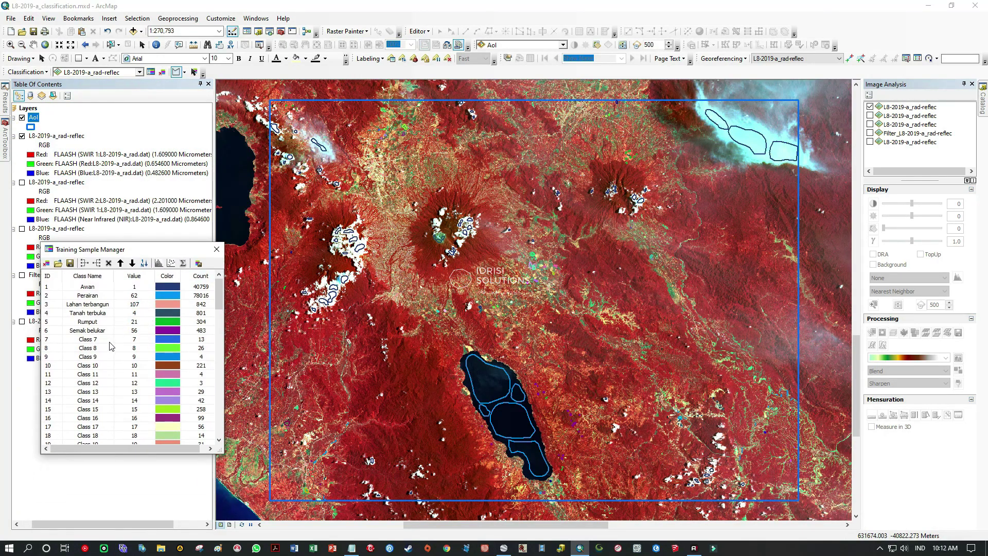
click(112, 340)
scroll(109, 355, down, 9)
scroll(109, 356, down, 15)
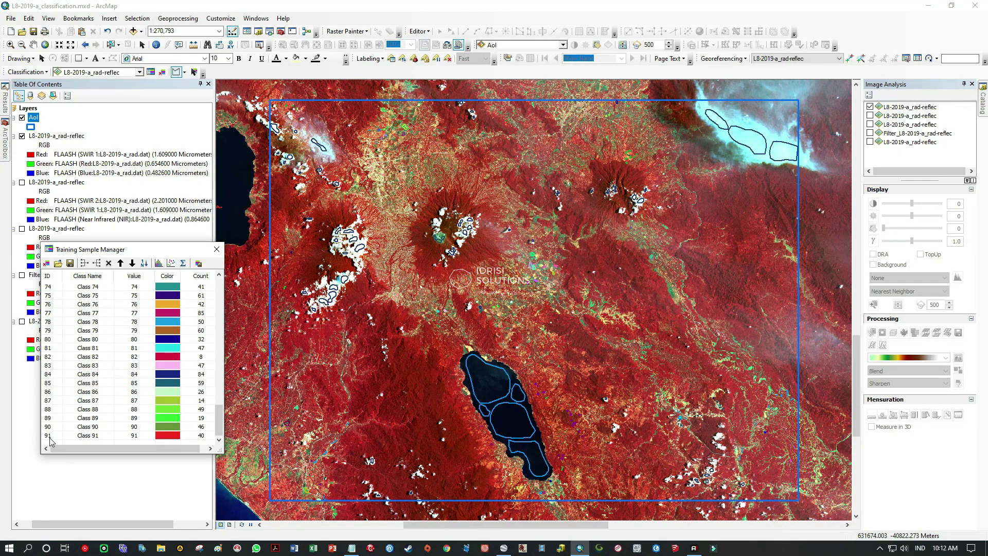
shift+click(48, 436)
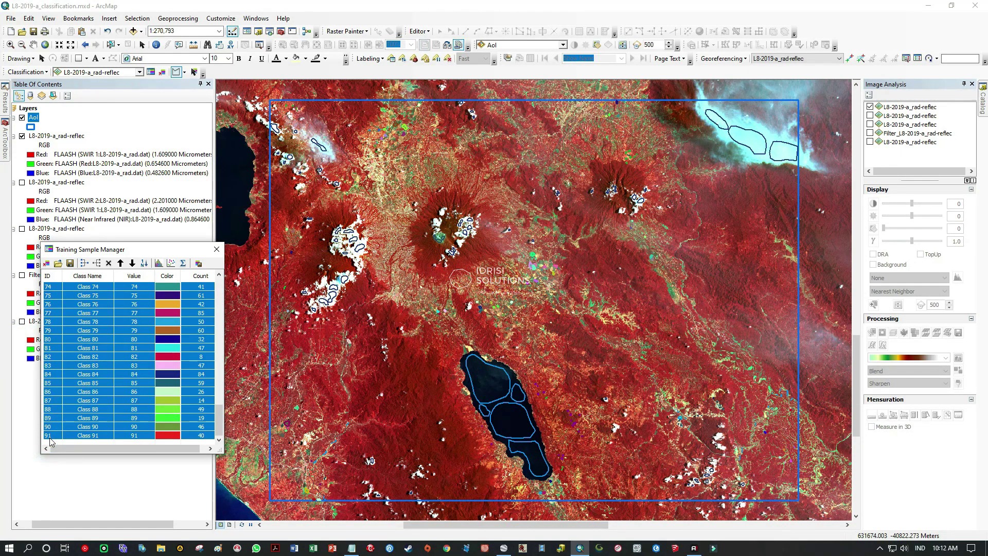
click(90, 265)
Rename the merged Class 7 as Pertanian lahan basah, copying the name from the Kelas LC.txt class list
mouse_move(488, 540)
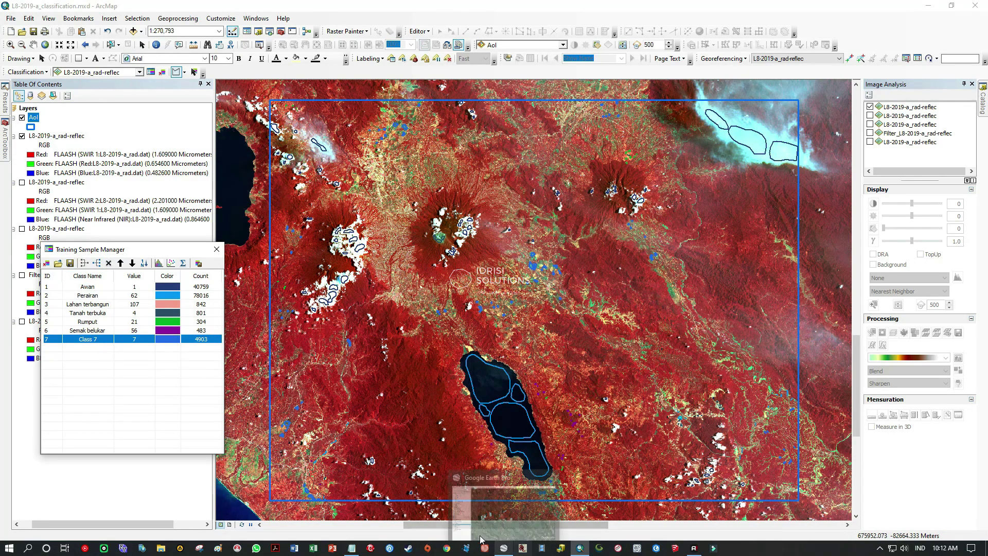
click(351, 548)
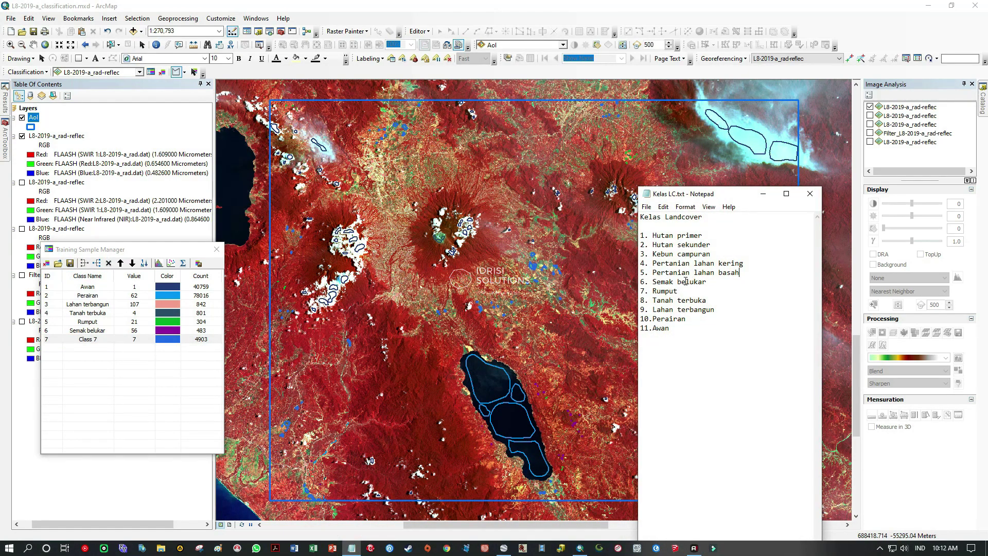
drag(652, 272, 748, 271)
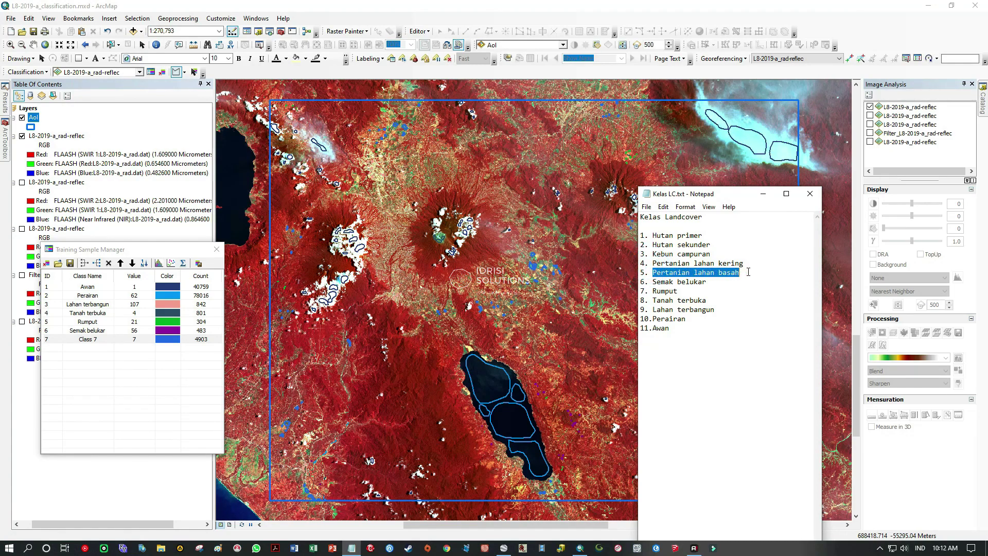
key(ctrl+c)
double_click(85, 338)
key(ctrl+v)
click(99, 358)
drag(114, 273, 129, 271)
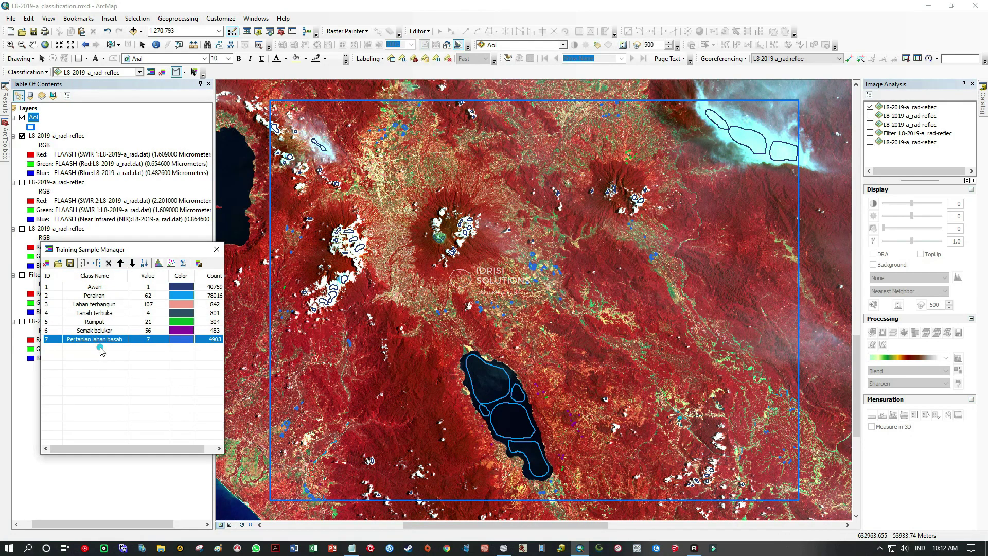
click(99, 349)
Save the training samples as the shapefile Sample_7_class.shp in the SHP folder
click(70, 263)
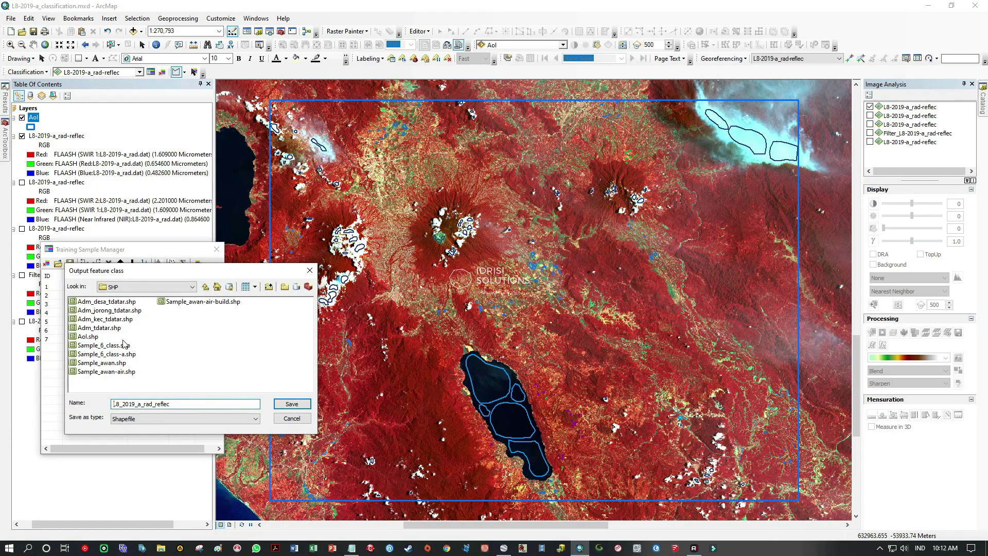
click(125, 355)
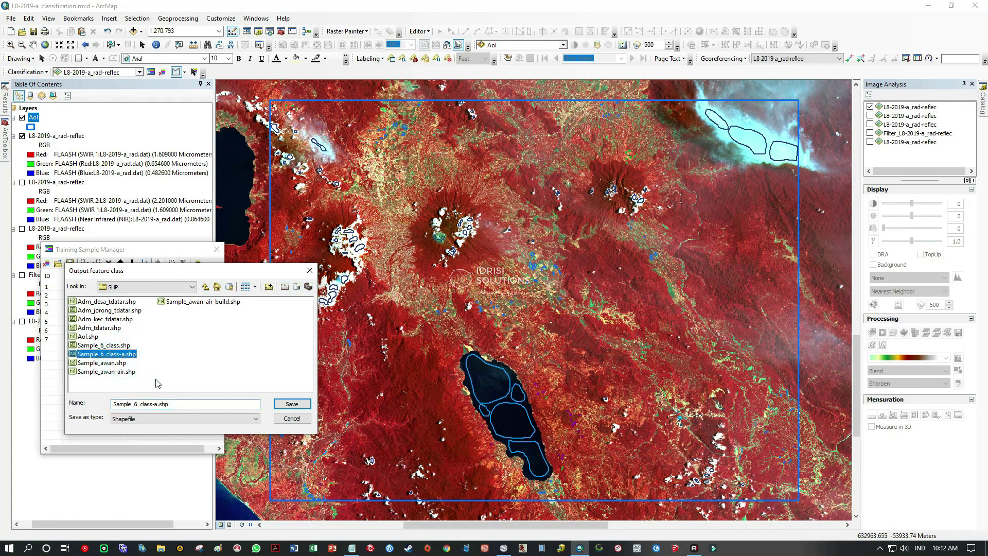
click(137, 404)
click(134, 403)
click(121, 346)
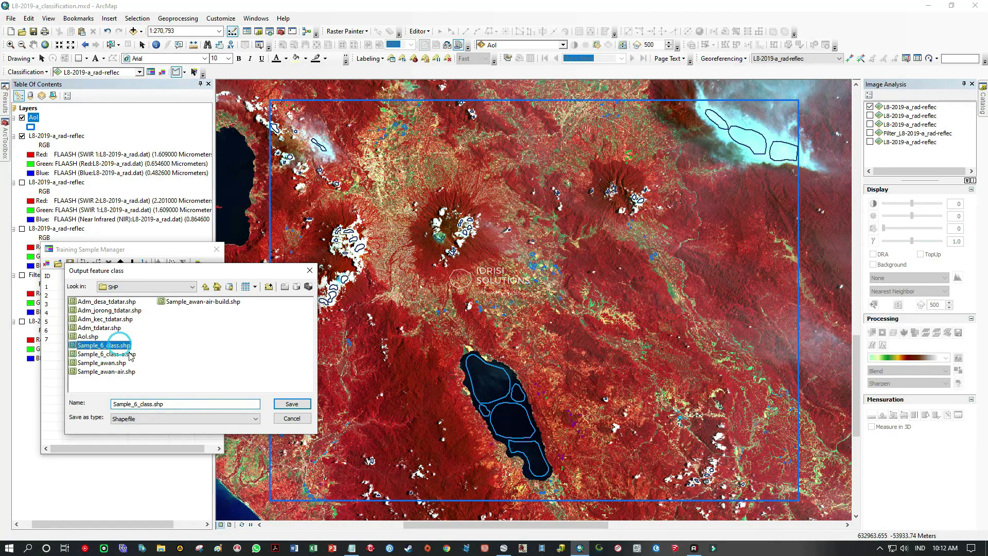
drag(134, 404, 138, 403)
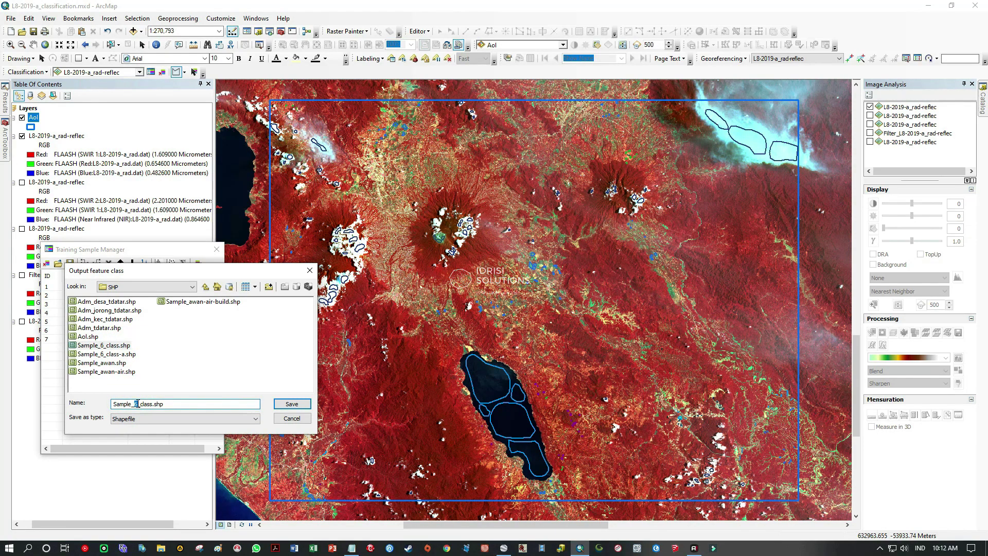
text(7)
click(291, 404)
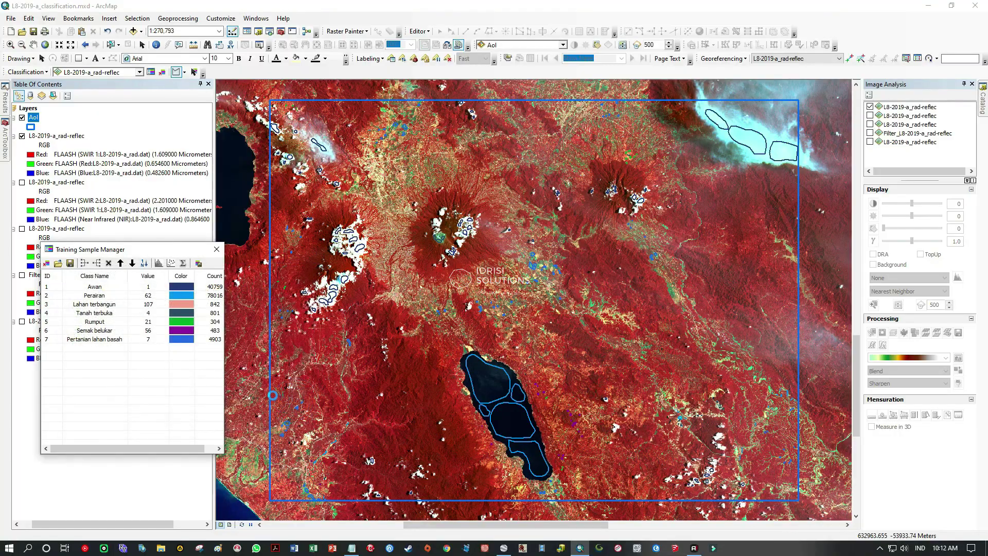